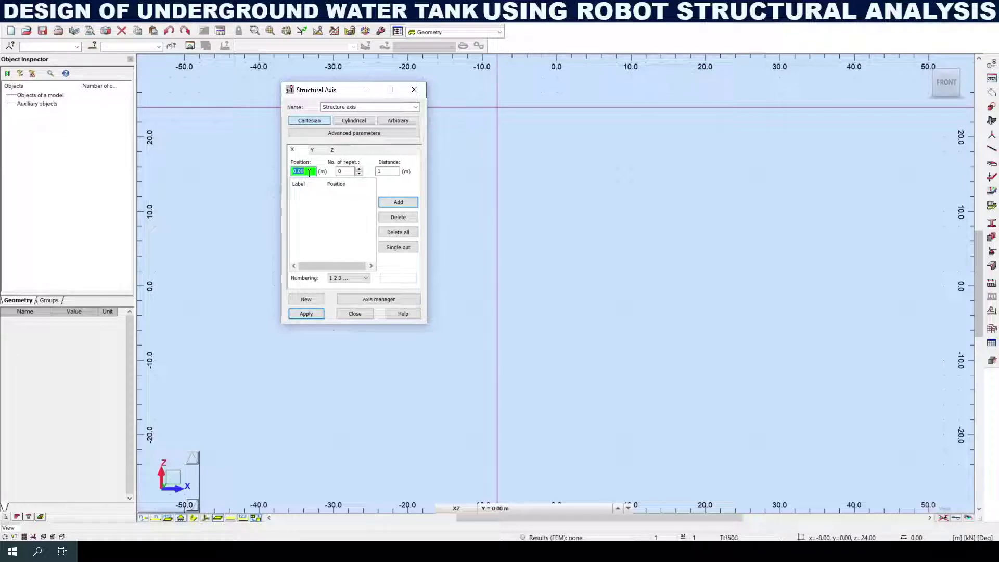
# Step: Define X-direction structural axes at 0.00, 0.25, 10.25 and 10.50 m, using 1 2 3 numbering
pyautogui.press('Return')
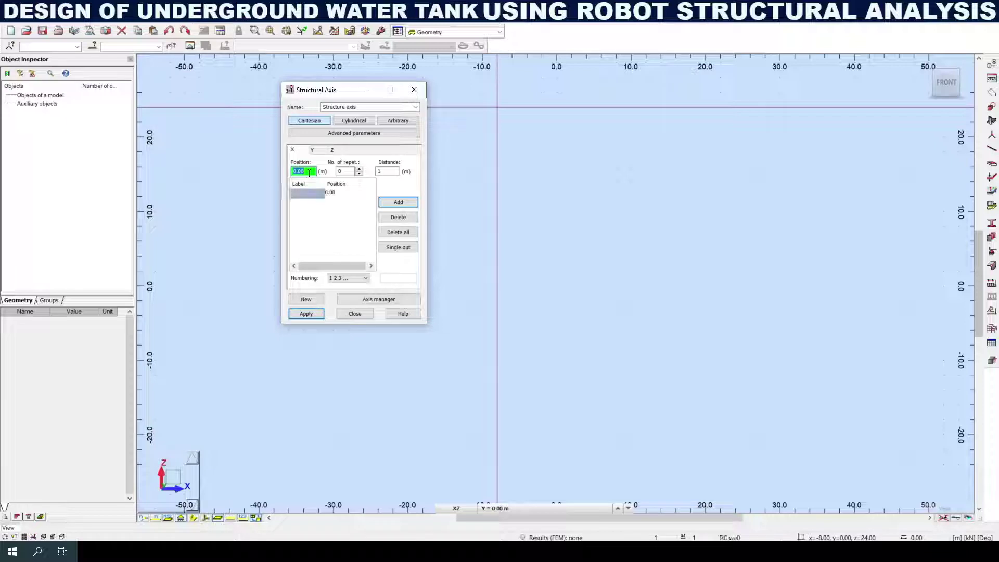
pyautogui.write('3.25')
pyautogui.press('Return')
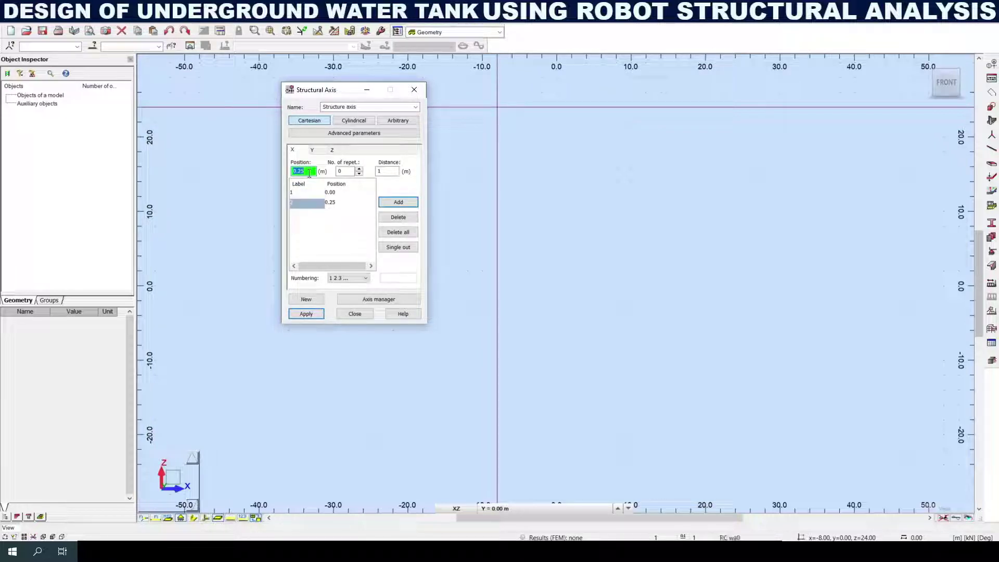
pyautogui.write('1.')
pyautogui.write('.25')
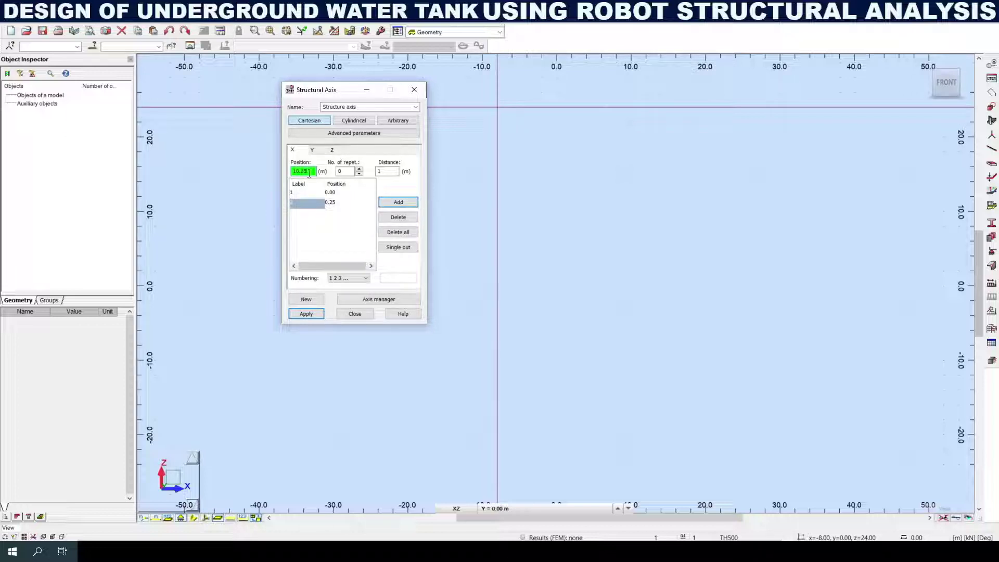
pyautogui.press('Return')
pyautogui.write('1')
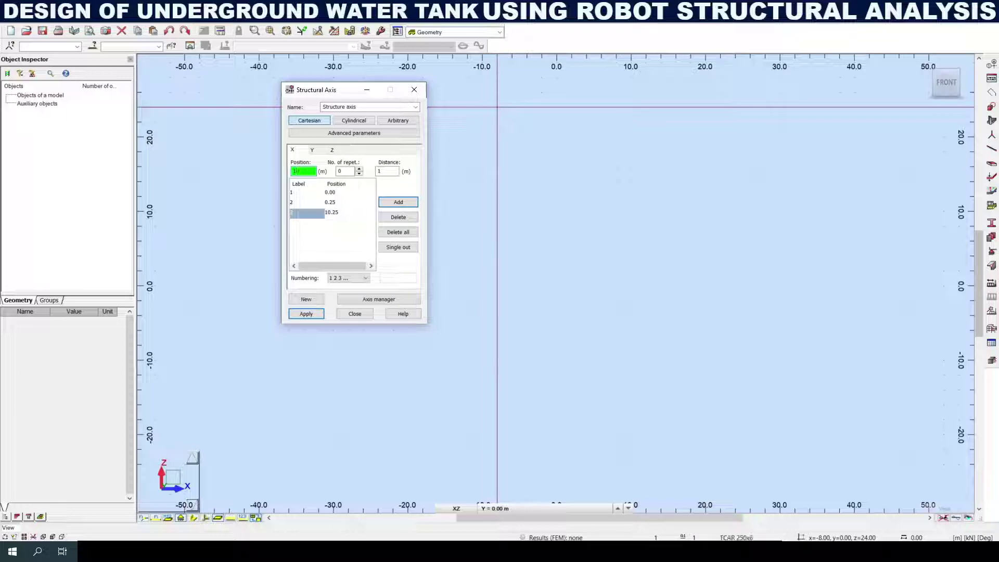
pyautogui.write('0.5')
pyautogui.press('Return')
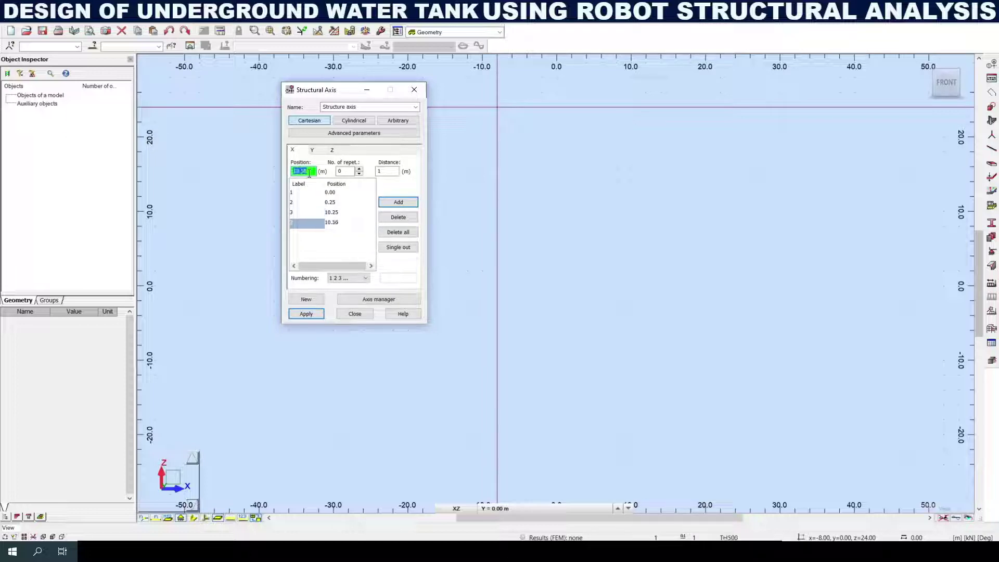
pyautogui.click(259, 182)
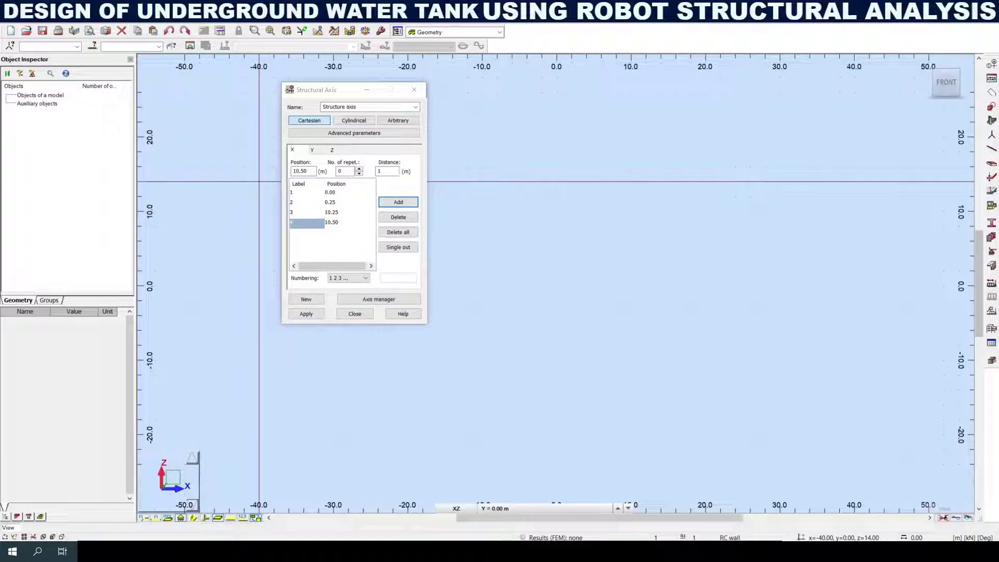
pyautogui.click(348, 278)
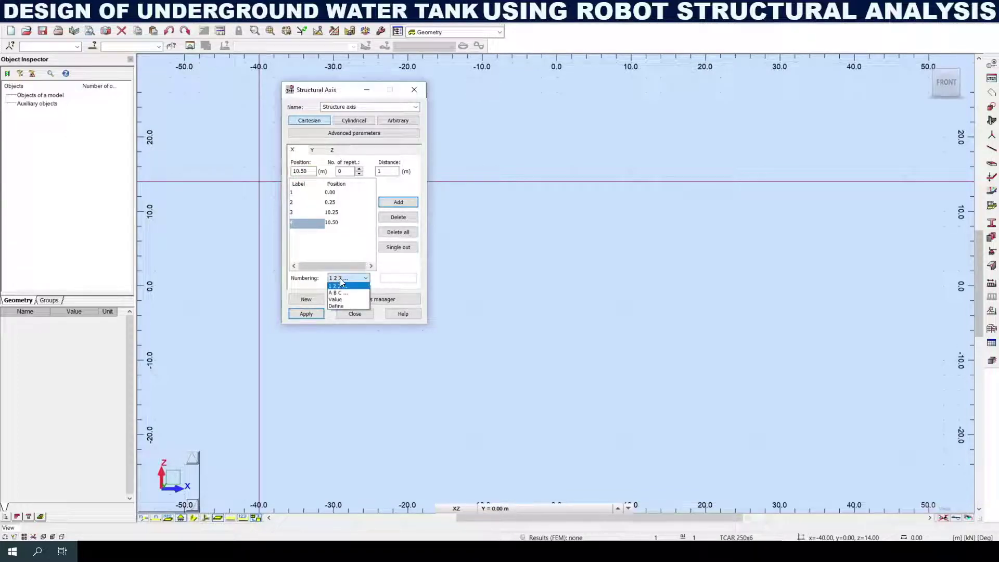
pyautogui.click(343, 286)
# Step: Define Y-direction structural axes at 0.00, 0.25, 4.25 and 4.50 m, labelled with A B C numbering
pyautogui.click(312, 150)
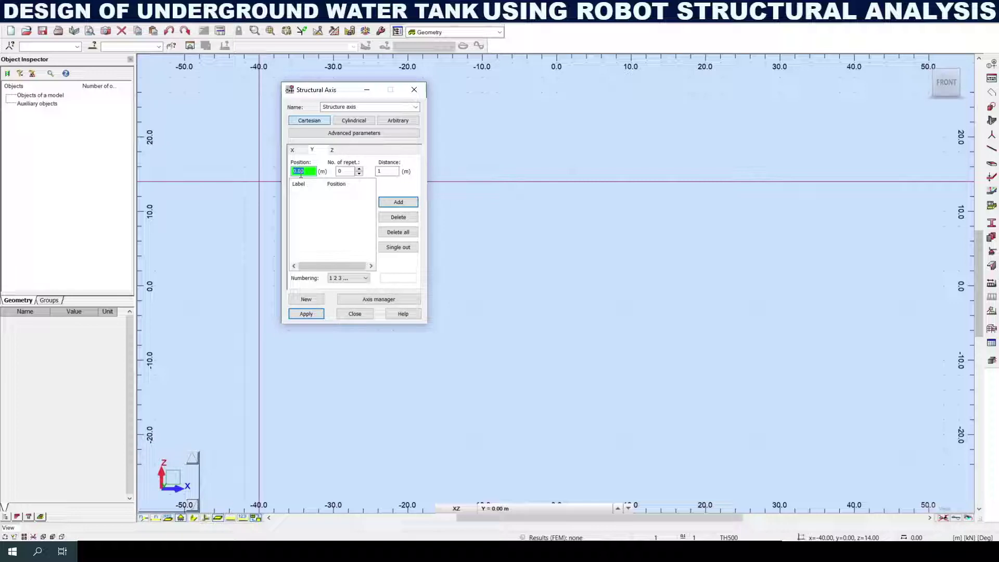
pyautogui.press('Return')
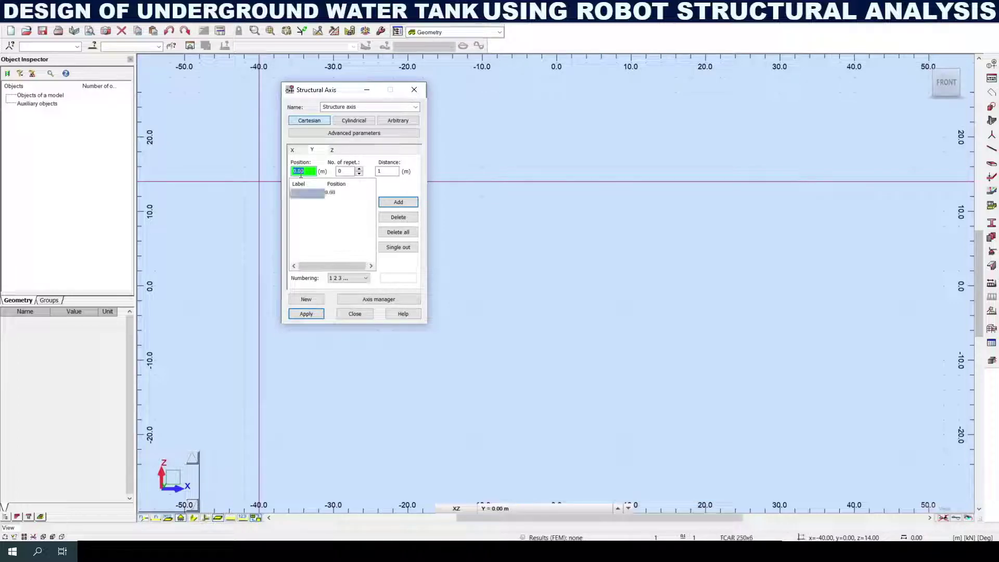
pyautogui.write('.25')
pyautogui.press('Return')
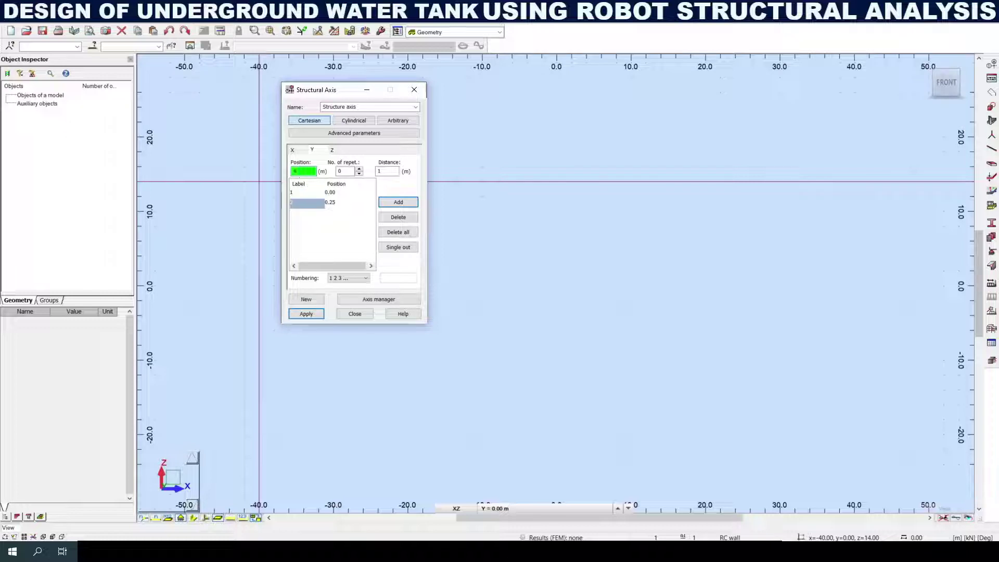
pyautogui.write('4.2')
pyautogui.press('Return')
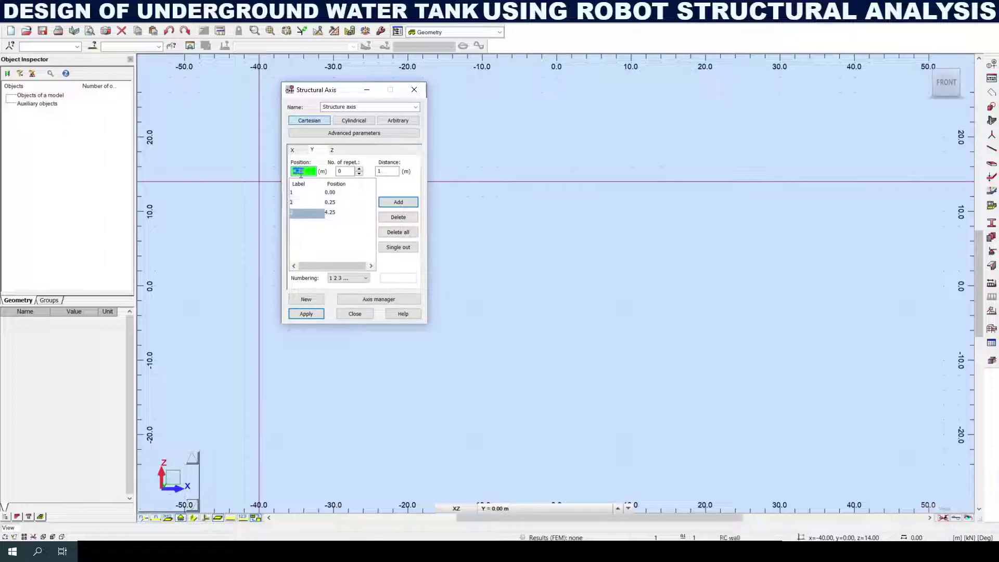
pyautogui.write('4.5')
pyautogui.press('Return')
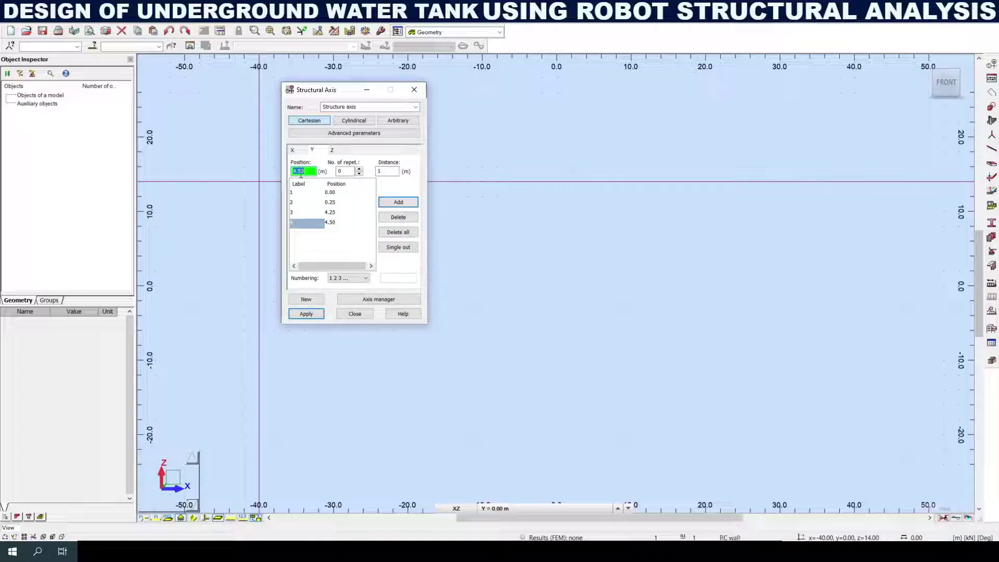
pyautogui.click(344, 278)
pyautogui.click(345, 293)
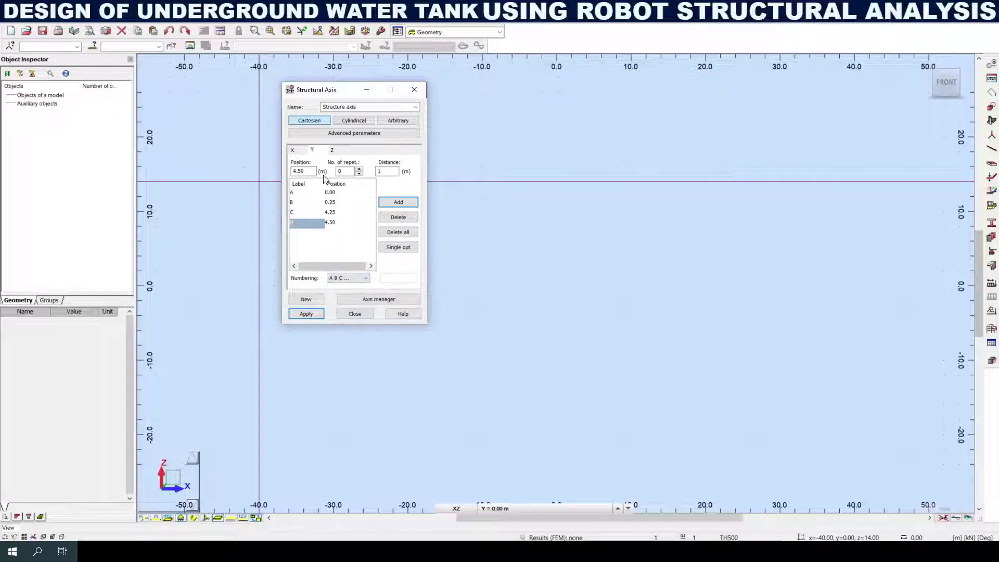
# Step: Define Z levels at 0.00 and 2.00 m numbered by Value, and apply the structural axis grid
pyautogui.click(331, 151)
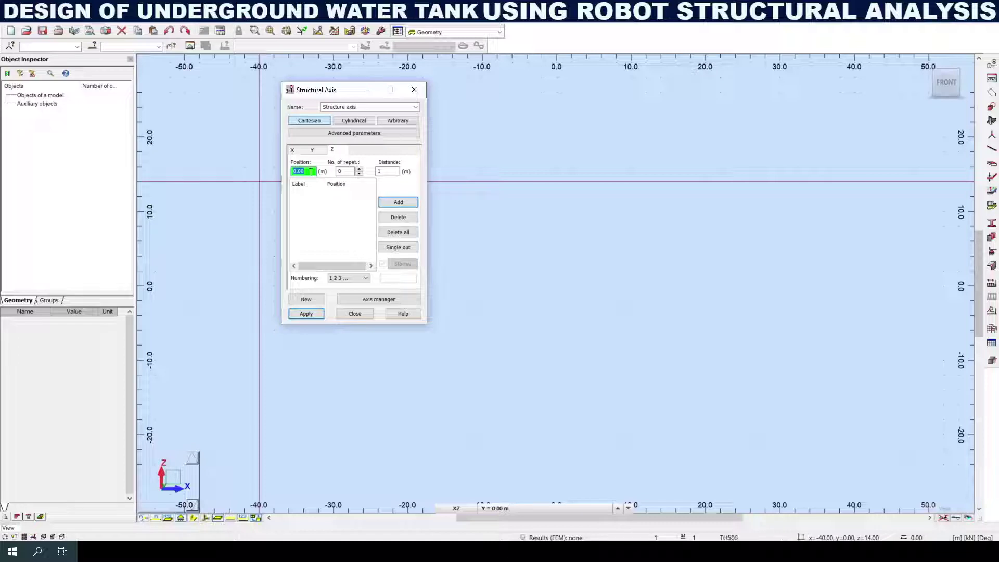
pyautogui.press('Return')
pyautogui.write('2')
pyautogui.press('Return')
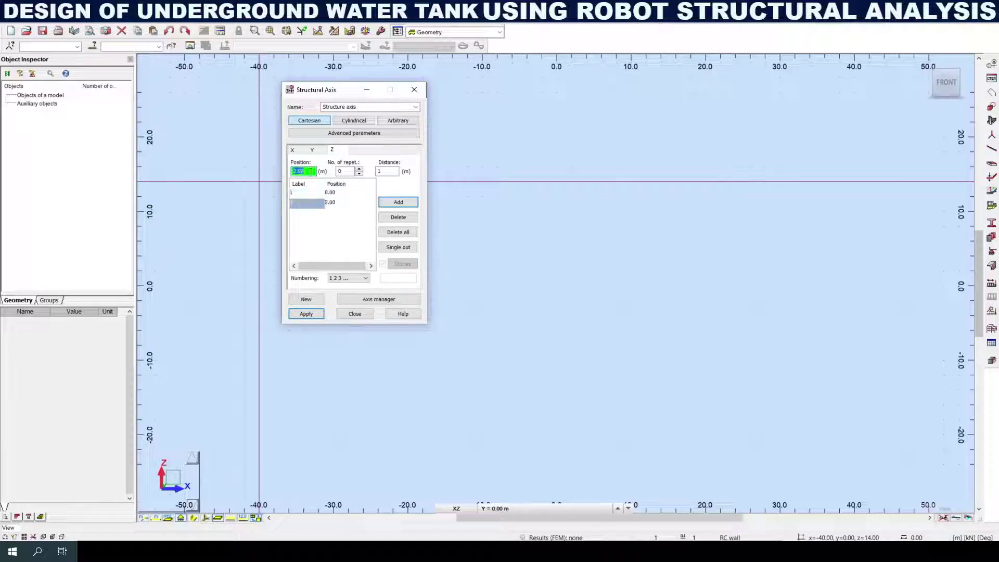
pyautogui.click(334, 277)
pyautogui.click(336, 297)
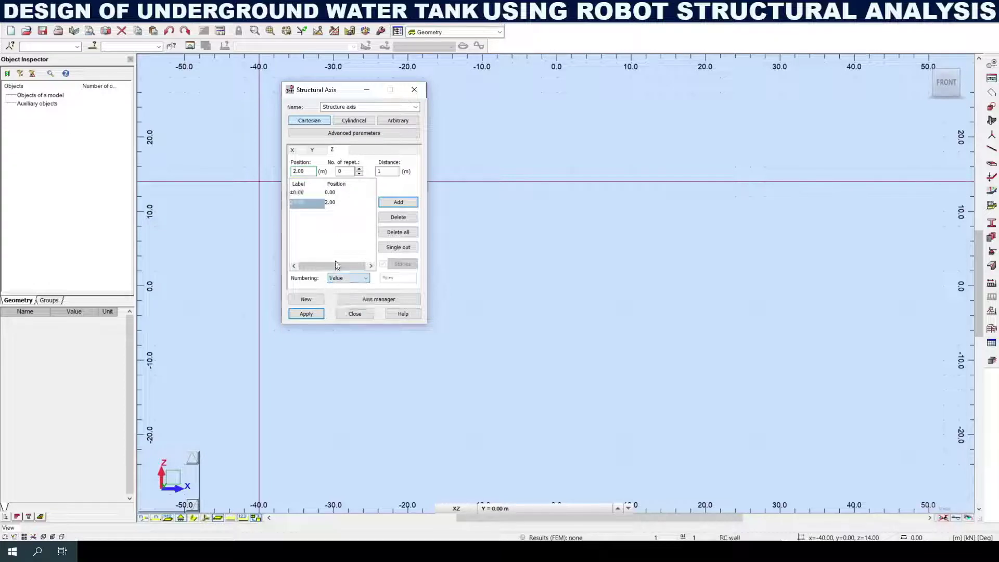
pyautogui.click(314, 314)
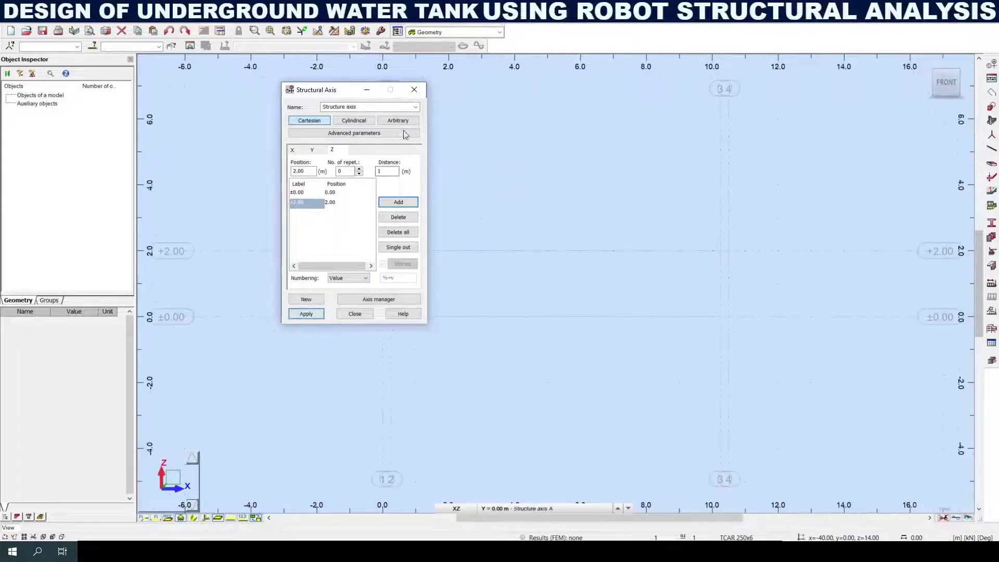
pyautogui.click(415, 90)
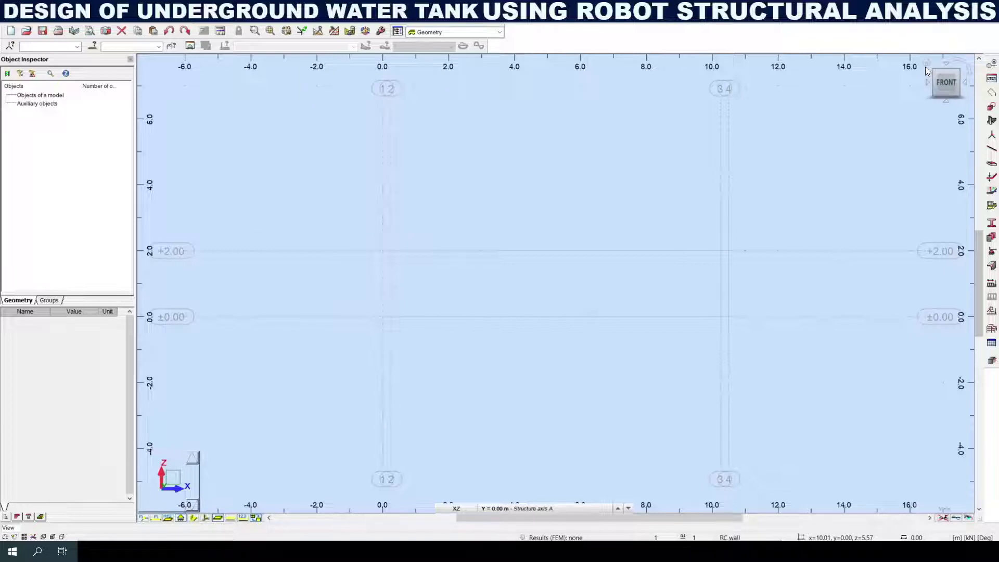
# Step: Inspect the axis grid in 3D and in the YZ plane, and switch to the XY plan at the Base level
pyautogui.click(927, 64)
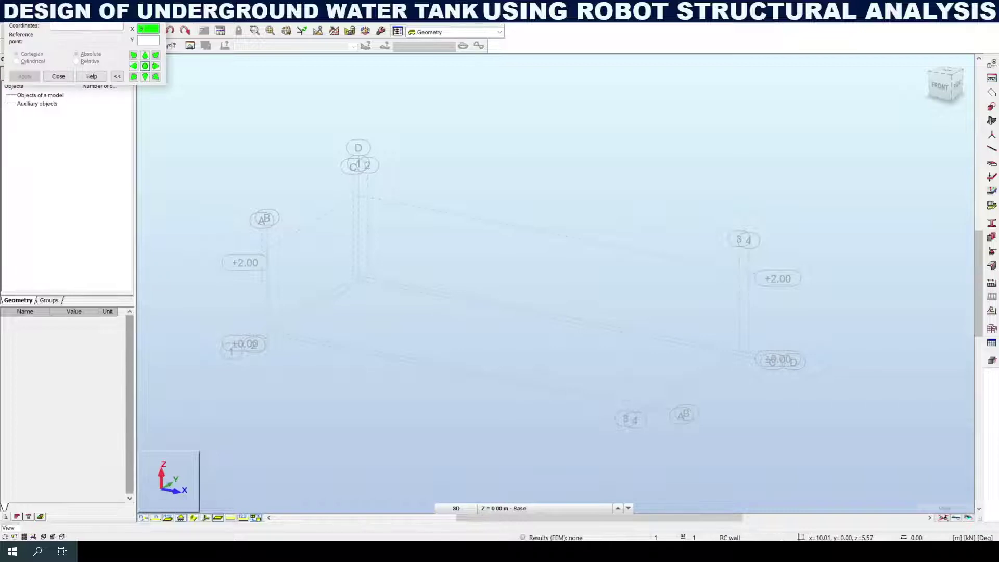
pyautogui.press('Escape')
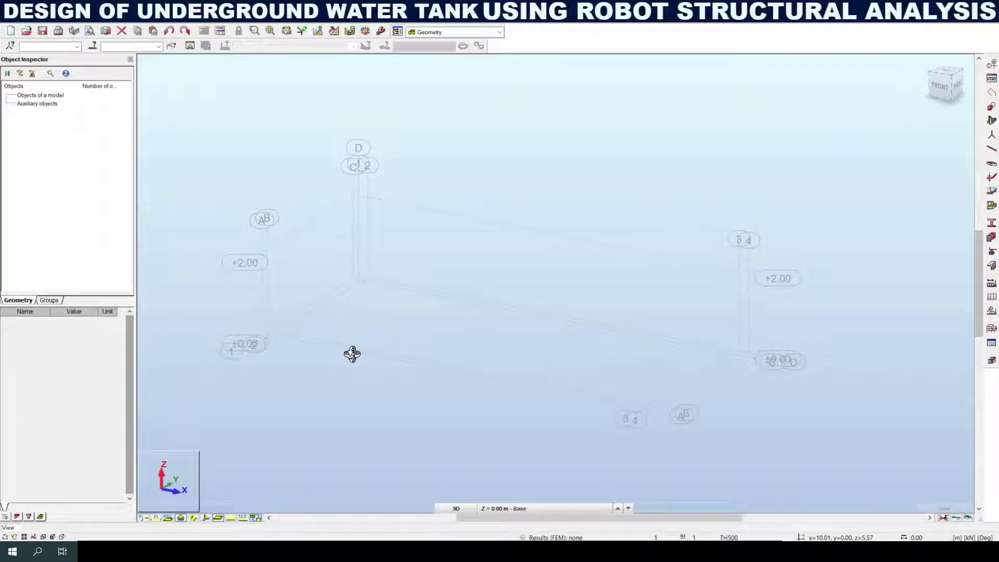
pyautogui.click(457, 509)
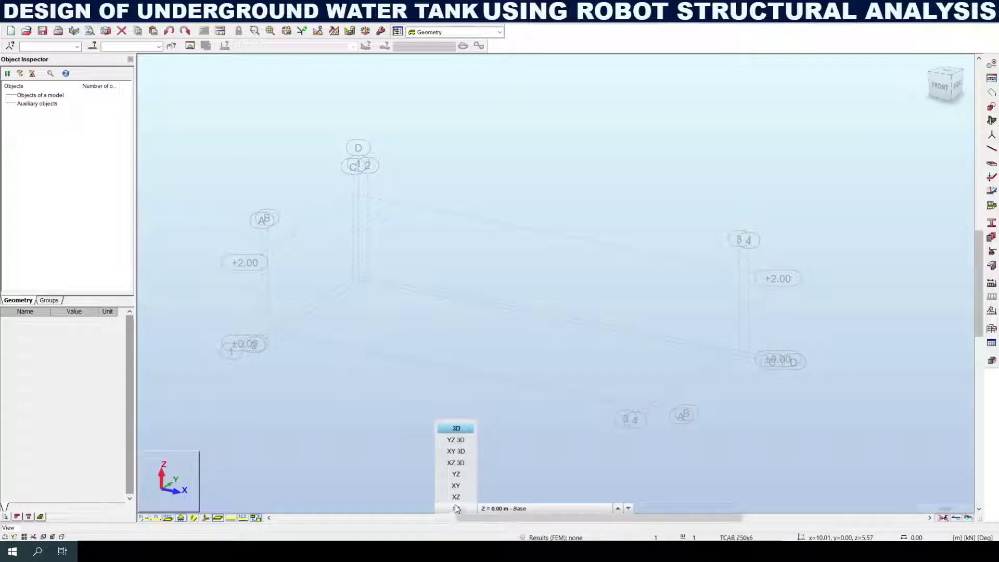
pyautogui.click(456, 475)
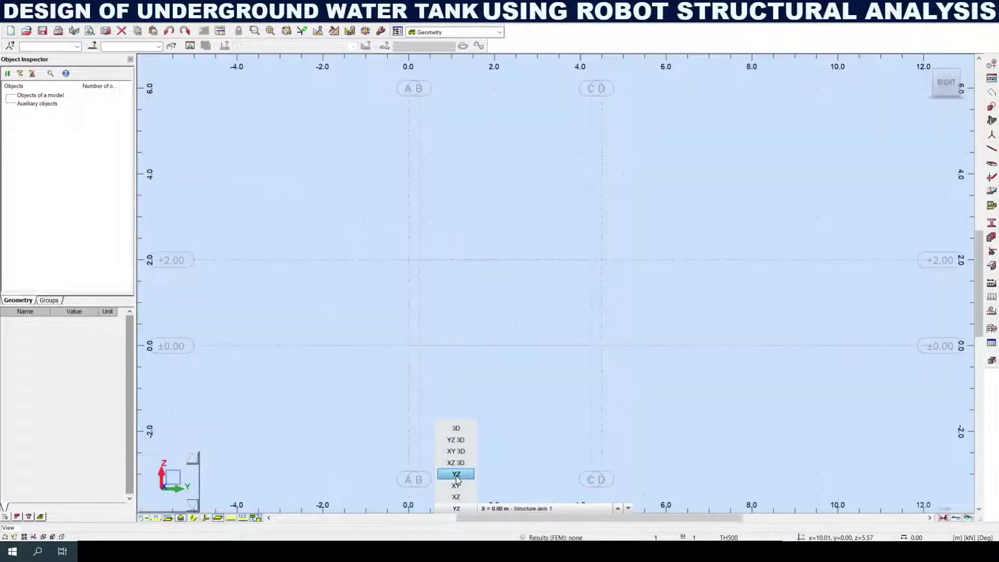
pyautogui.click(520, 509)
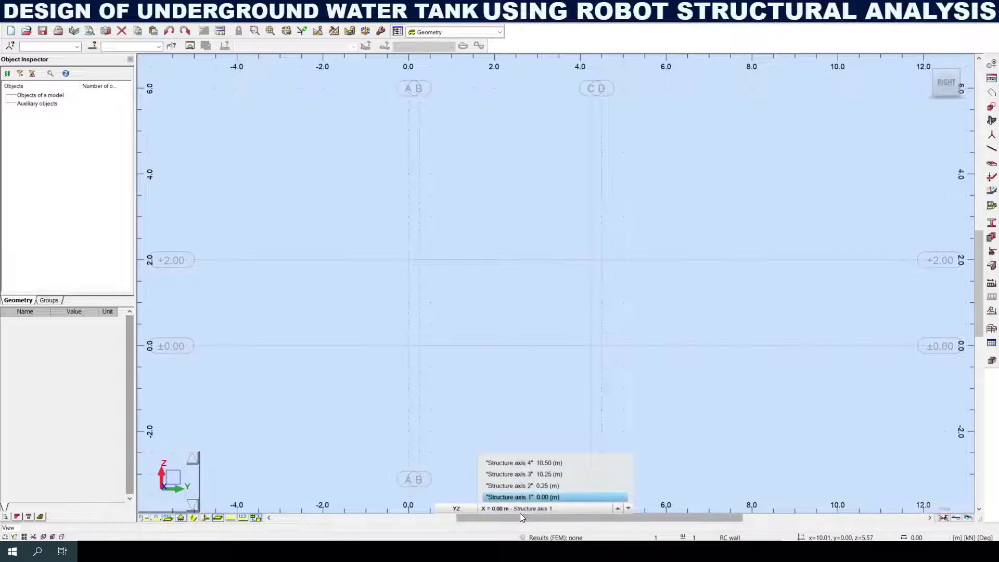
pyautogui.click(450, 509)
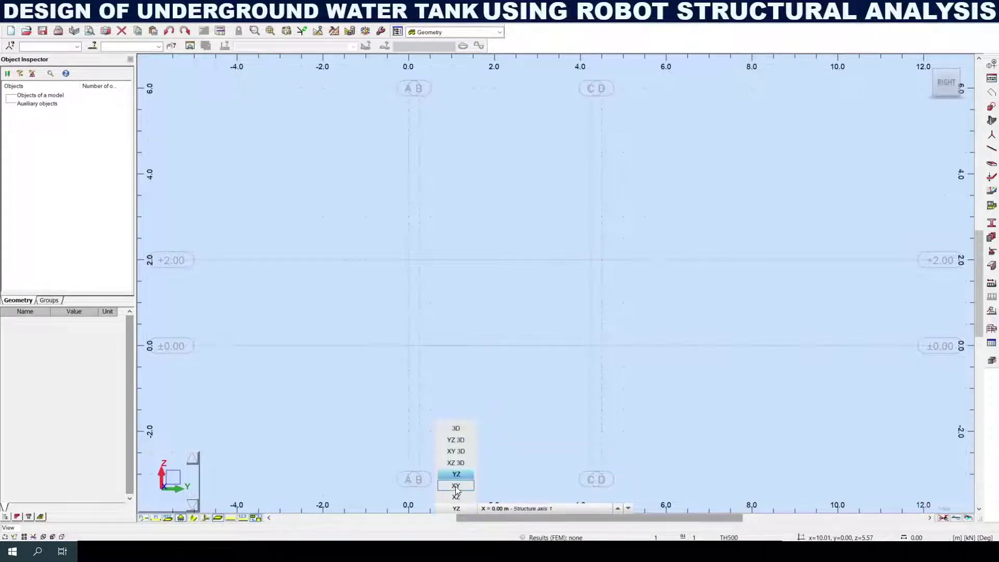
pyautogui.click(457, 509)
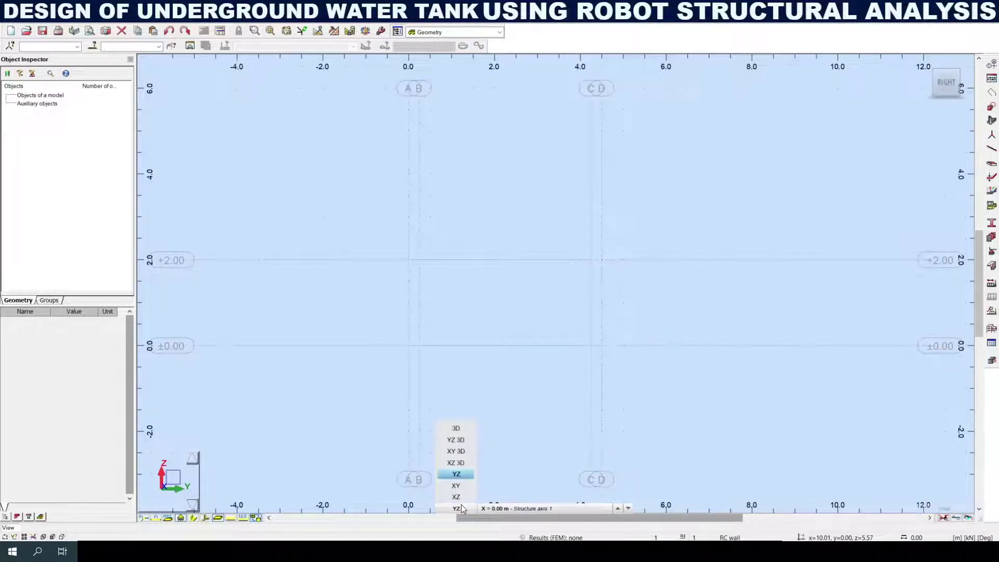
pyautogui.click(457, 486)
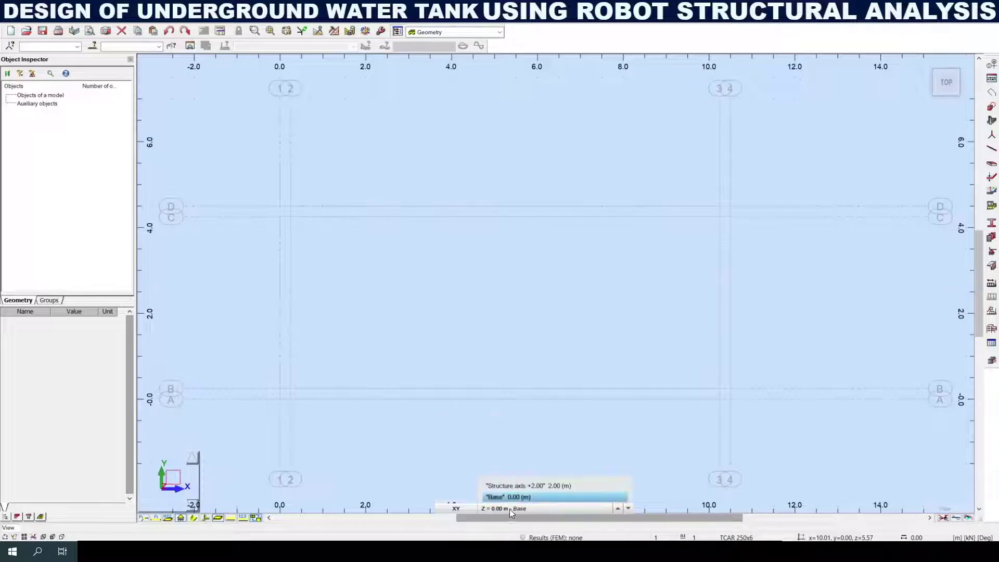
# Step: Set up a new floor defined by the Rectangle method with the Shell model
pyautogui.click(993, 122)
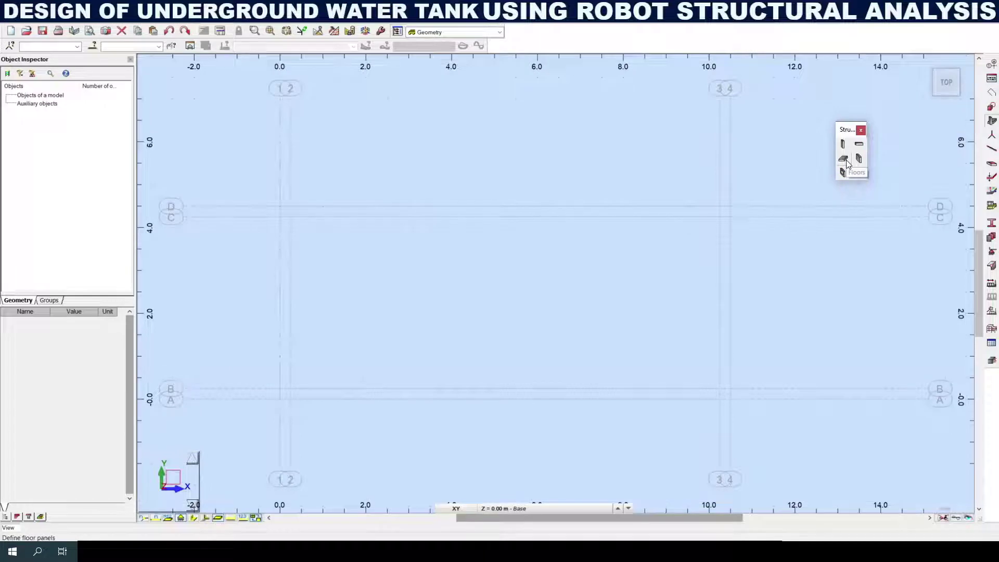
pyautogui.click(847, 161)
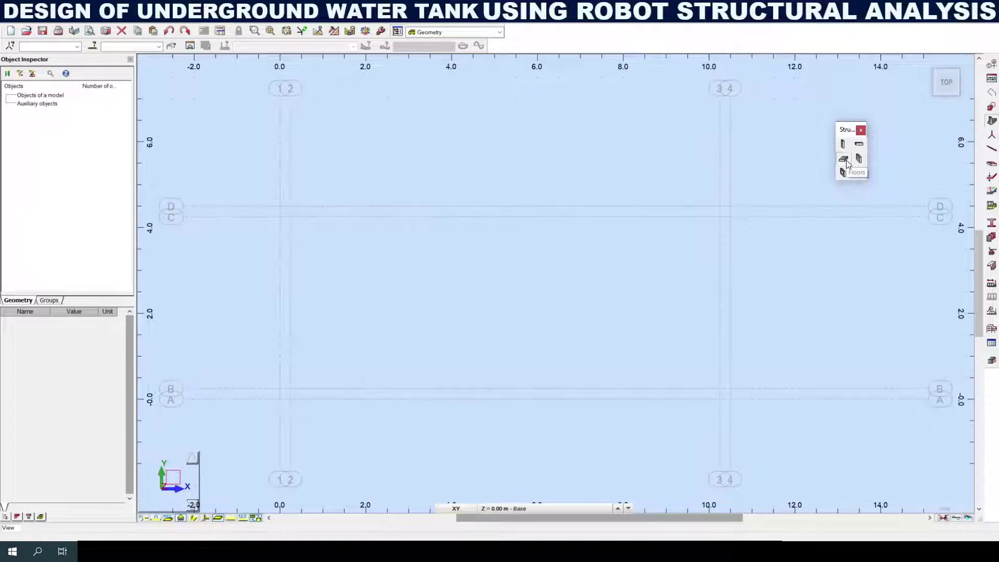
pyautogui.click(281, 206)
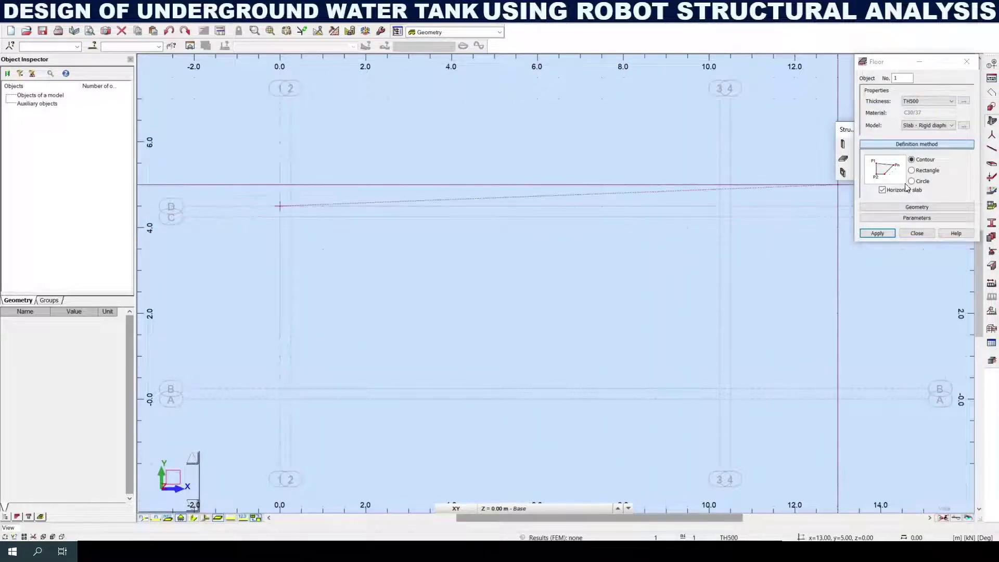
pyautogui.click(912, 171)
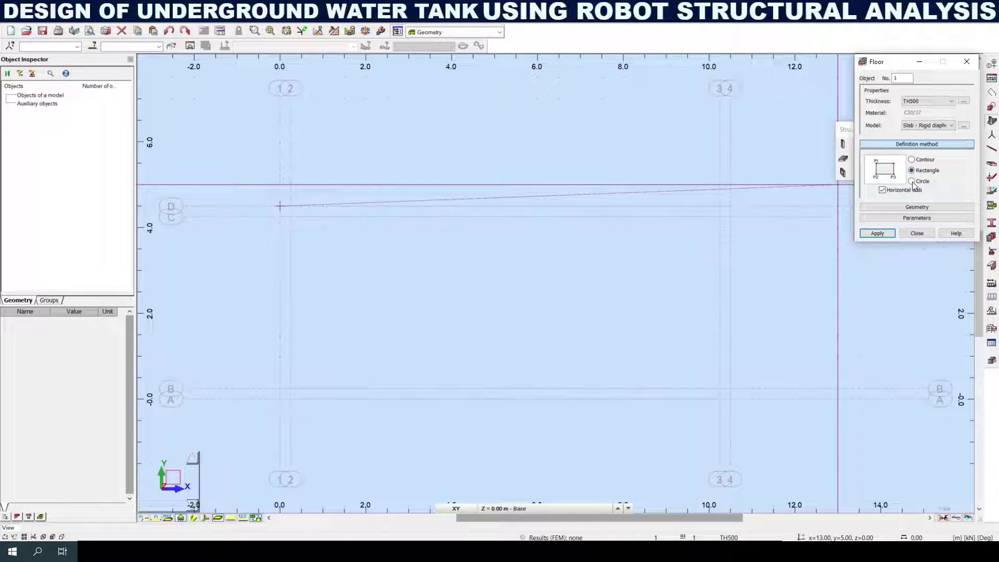
pyautogui.click(929, 126)
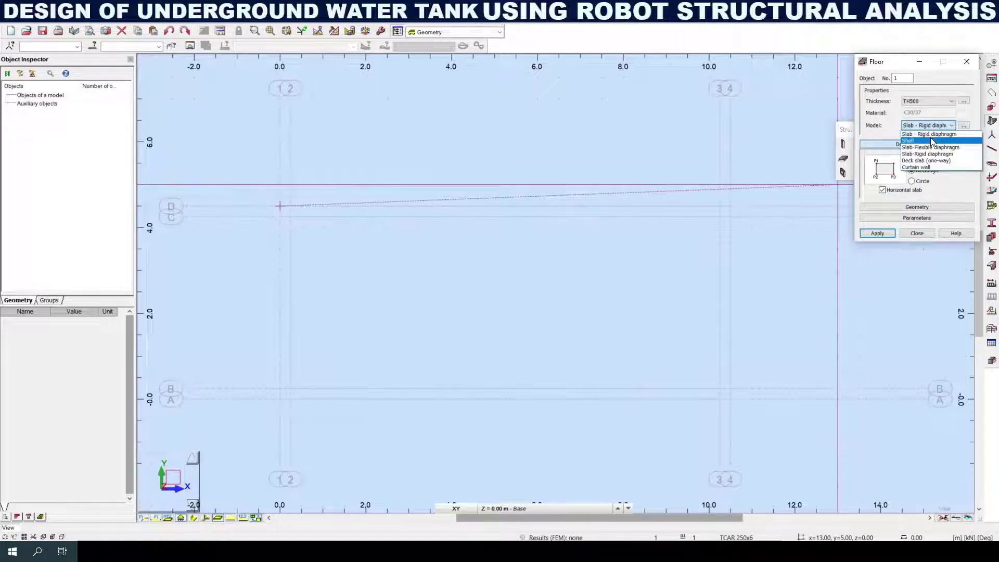
pyautogui.click(932, 140)
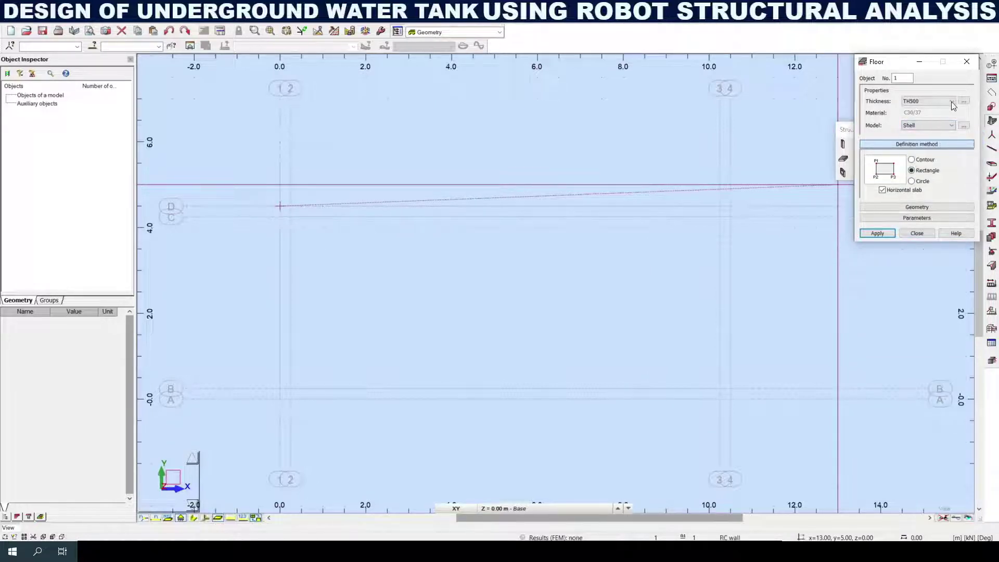
# Step: Define a constant homogeneous thickness of 250 mm labelled TH250 with material C30/37 and add it to the thickness list
pyautogui.click(965, 101)
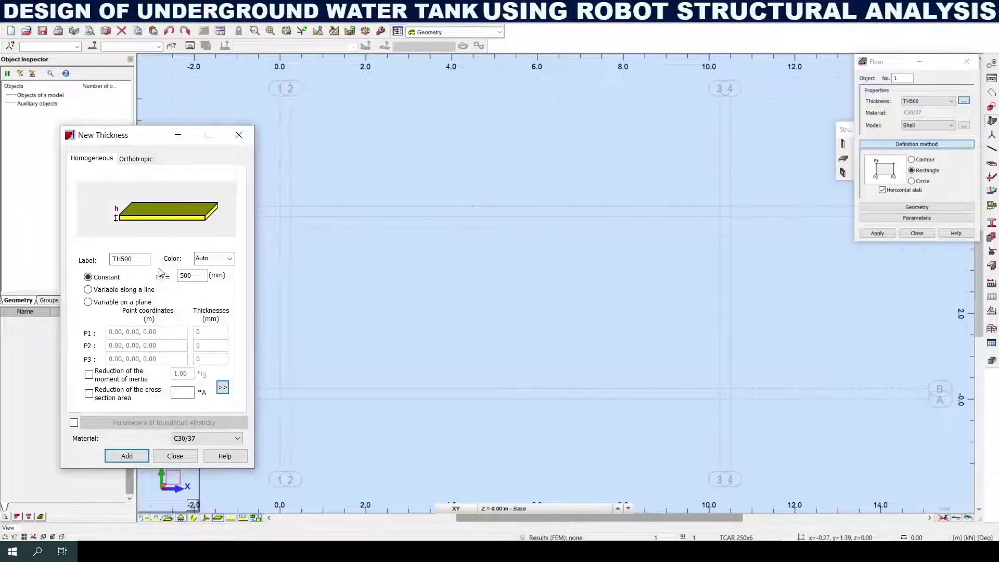
pyautogui.doubleClick(176, 276)
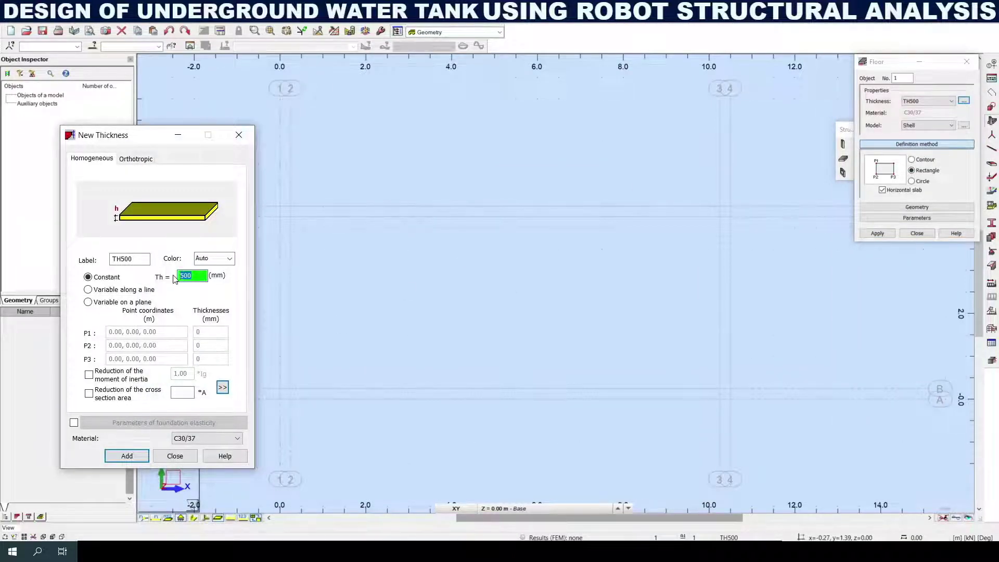
pyautogui.write('250')
pyautogui.moveTo(121, 259); pyautogui.dragTo(154, 267)
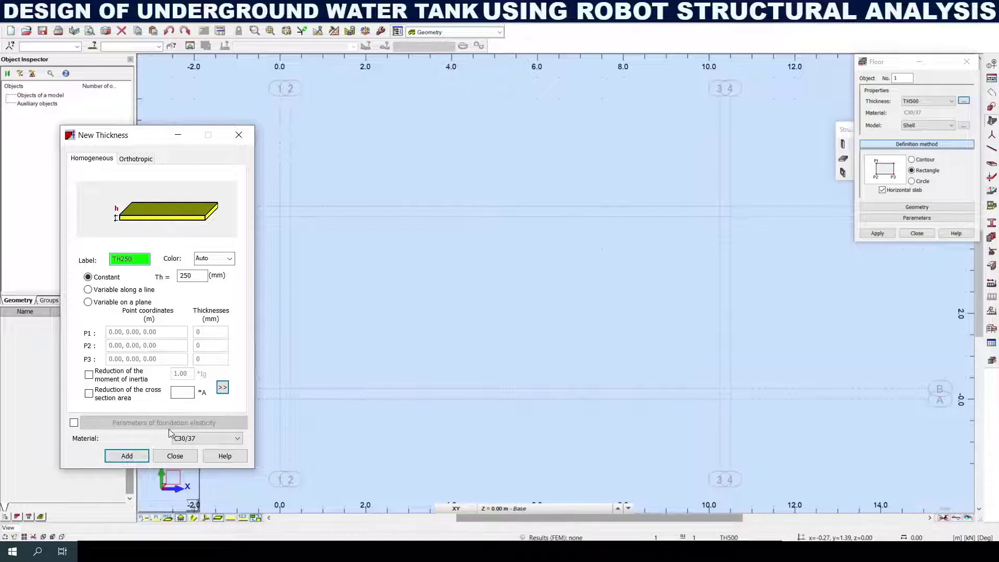
pyautogui.click(189, 441)
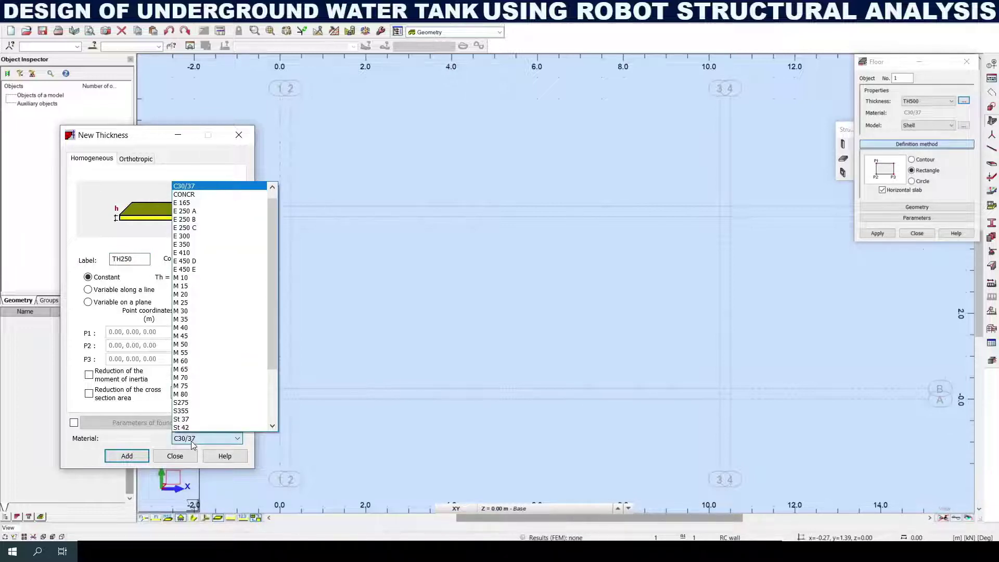
pyautogui.click(192, 441)
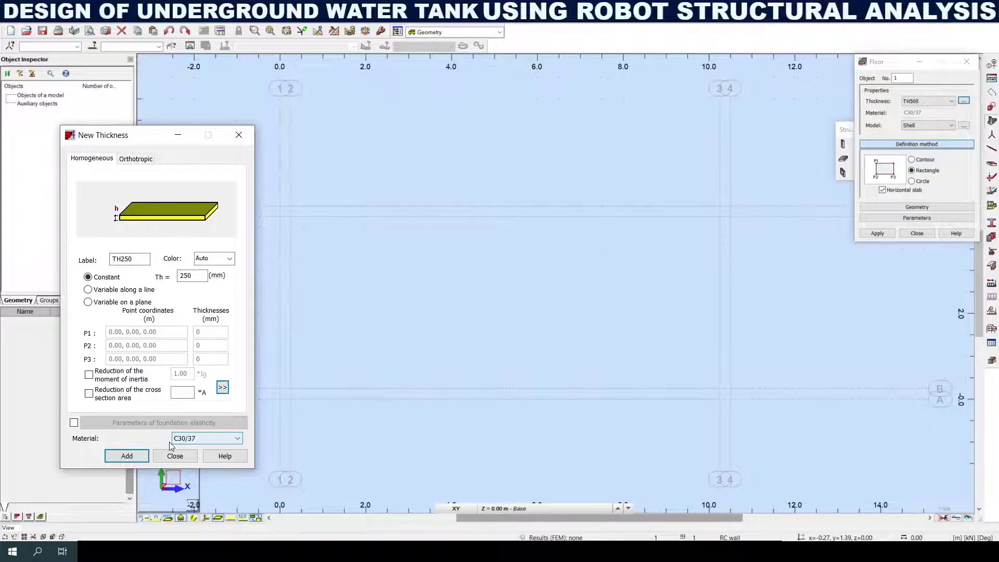
pyautogui.click(119, 459)
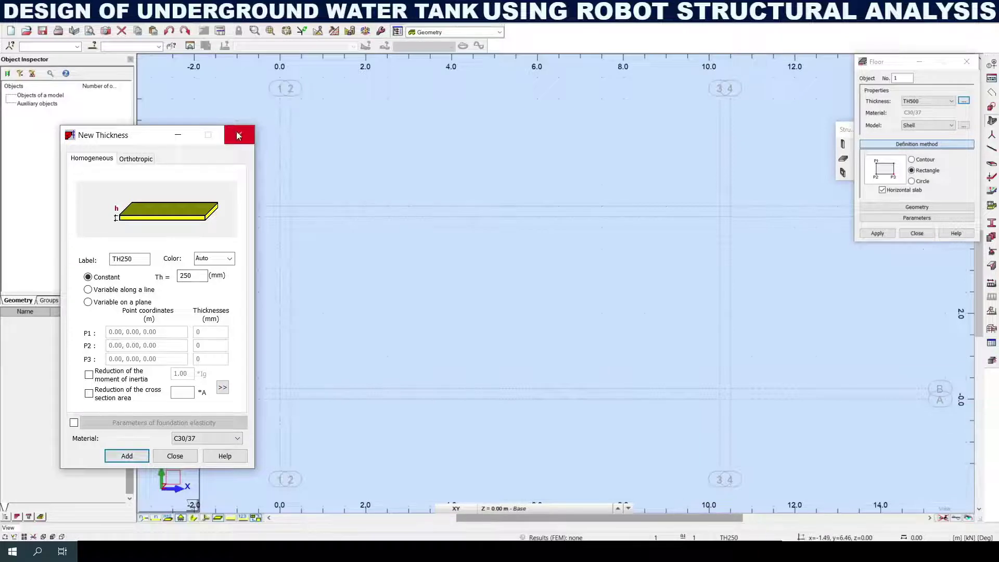
pyautogui.click(239, 134)
# Step: Assign thickness TH250 to the floor and draw the rectangular slab between axes 1 and 4 and axes A and D
pyautogui.click(932, 102)
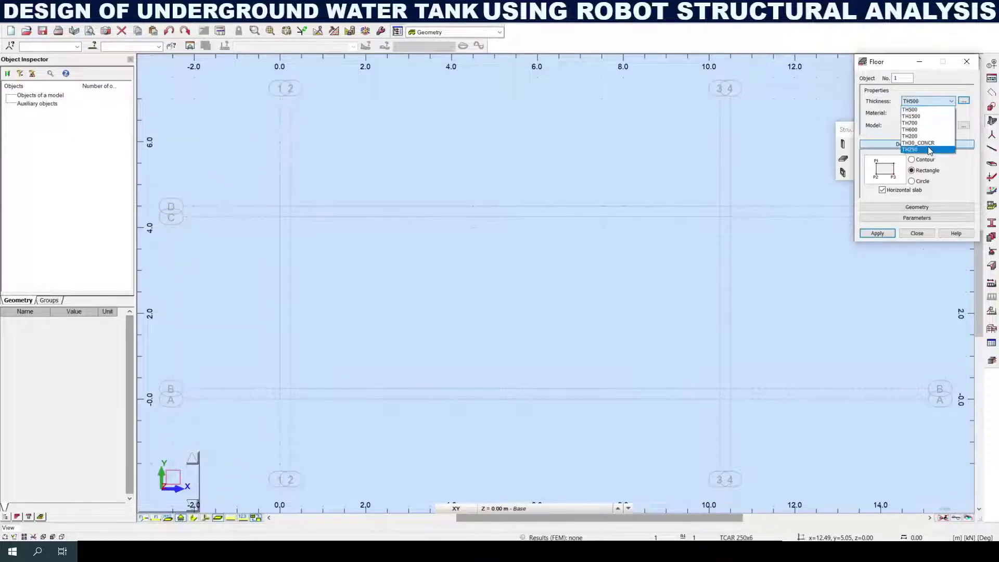
pyautogui.click(931, 123)
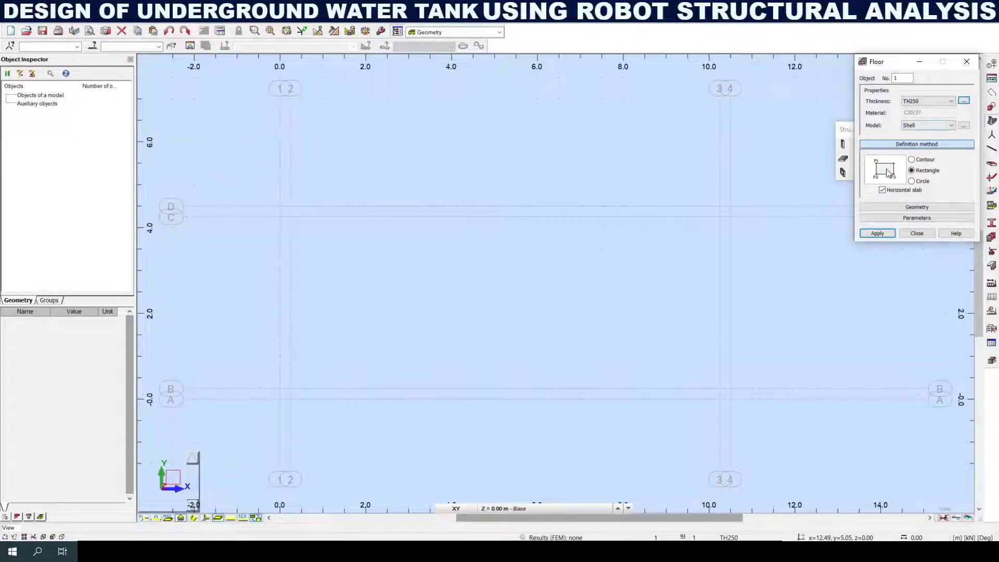
pyautogui.click(280, 206)
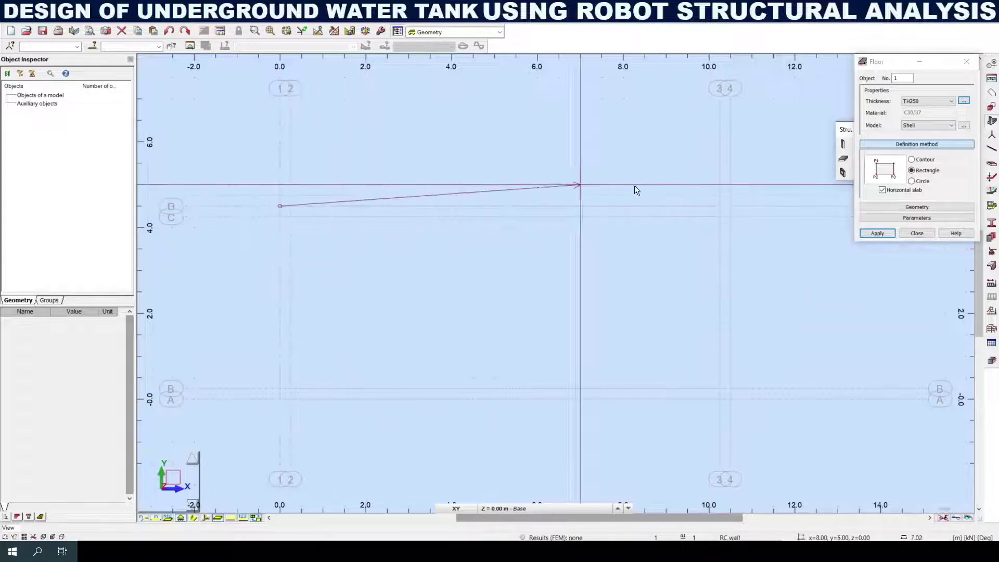
pyautogui.click(739, 202)
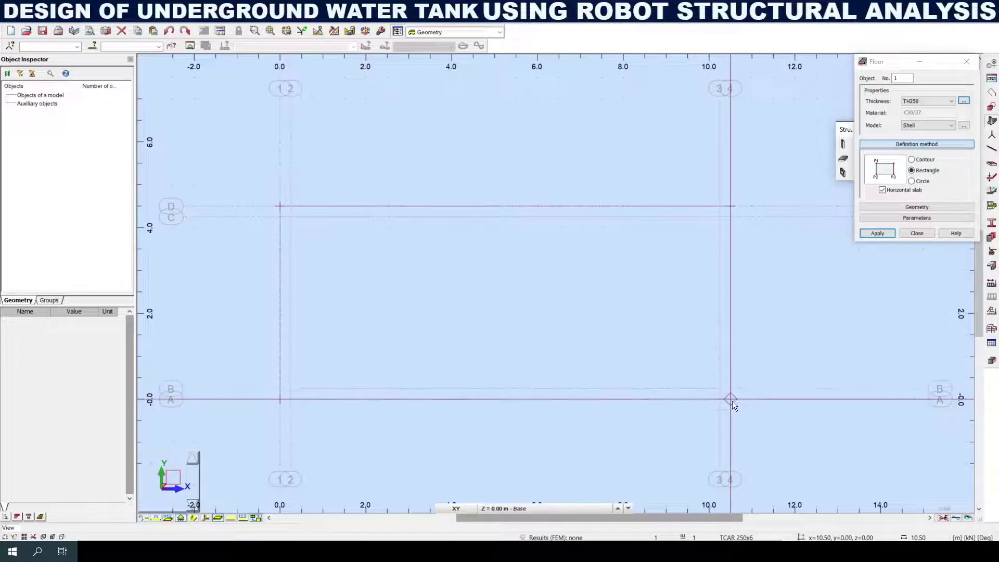
pyautogui.click(731, 402)
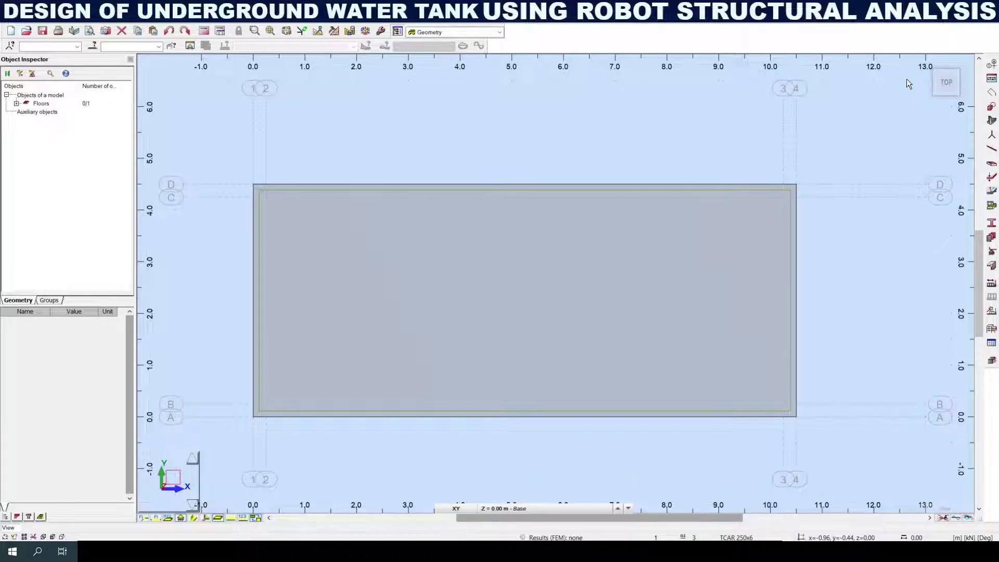
# Step: Set up a new wall in the 3D view with a height of 2 m and upward (Z+) orientation
pyautogui.click(930, 68)
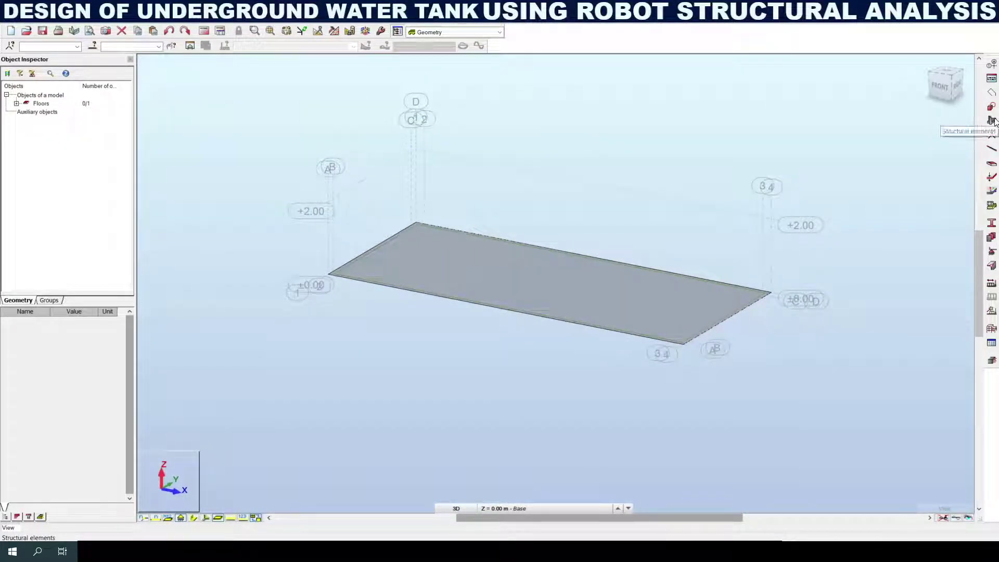
pyautogui.click(992, 121)
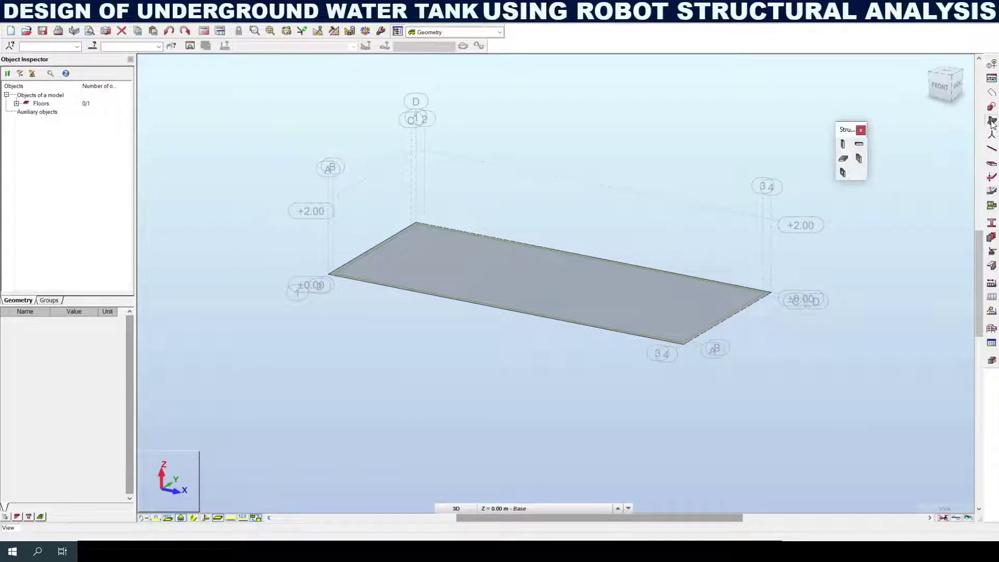
pyautogui.click(859, 159)
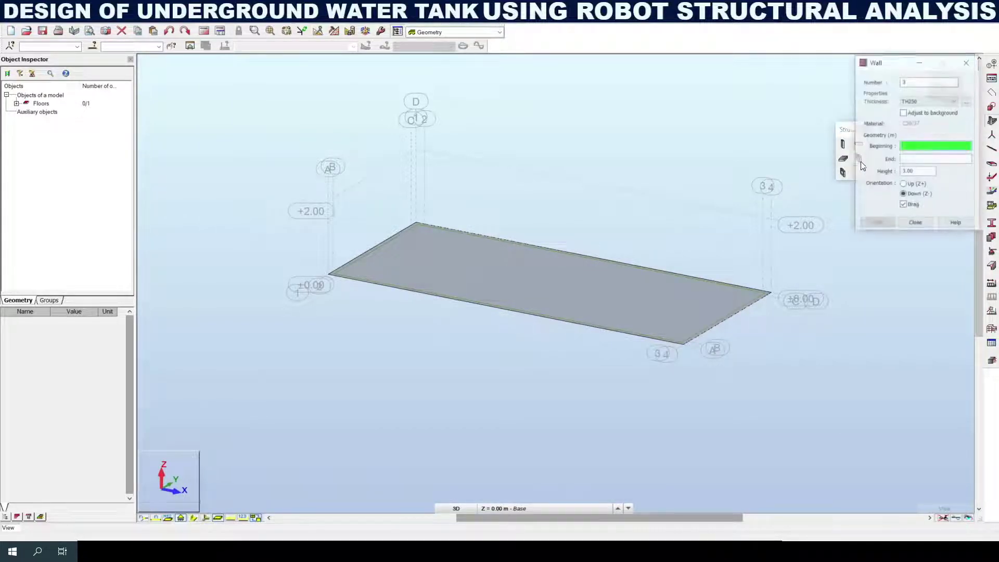
pyautogui.scroll(2, 625, 322)
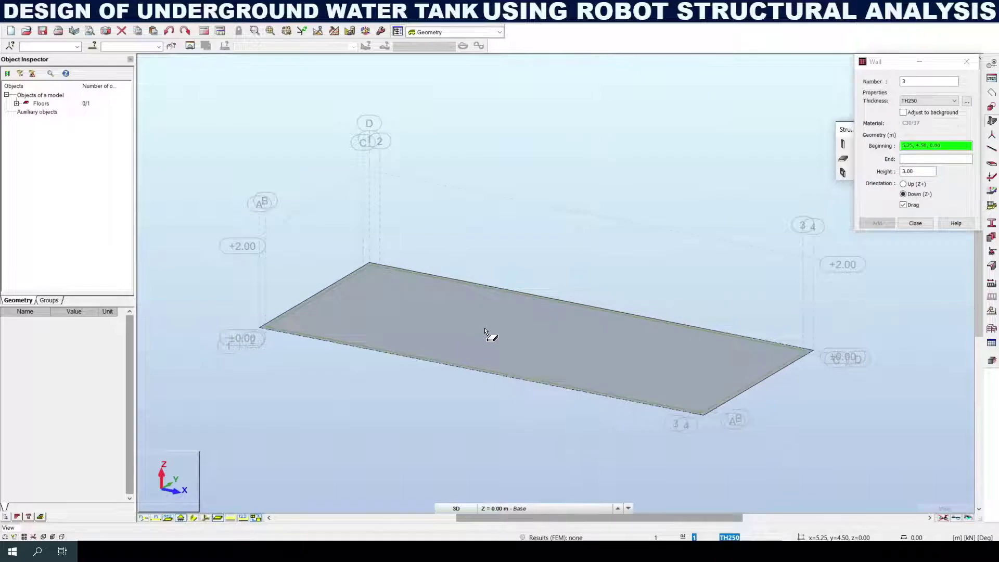
pyautogui.scroll(2, 473, 330)
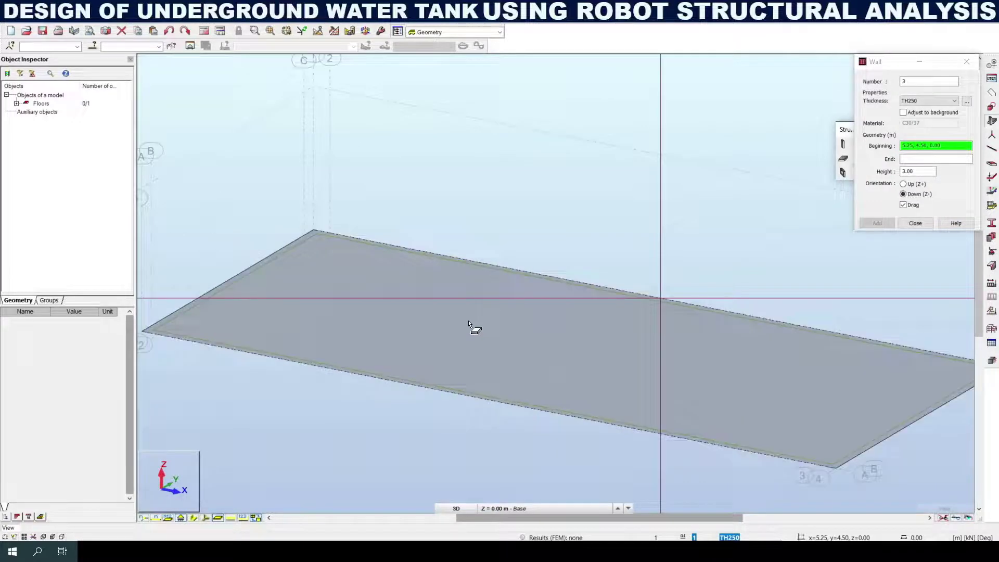
pyautogui.click(319, 239)
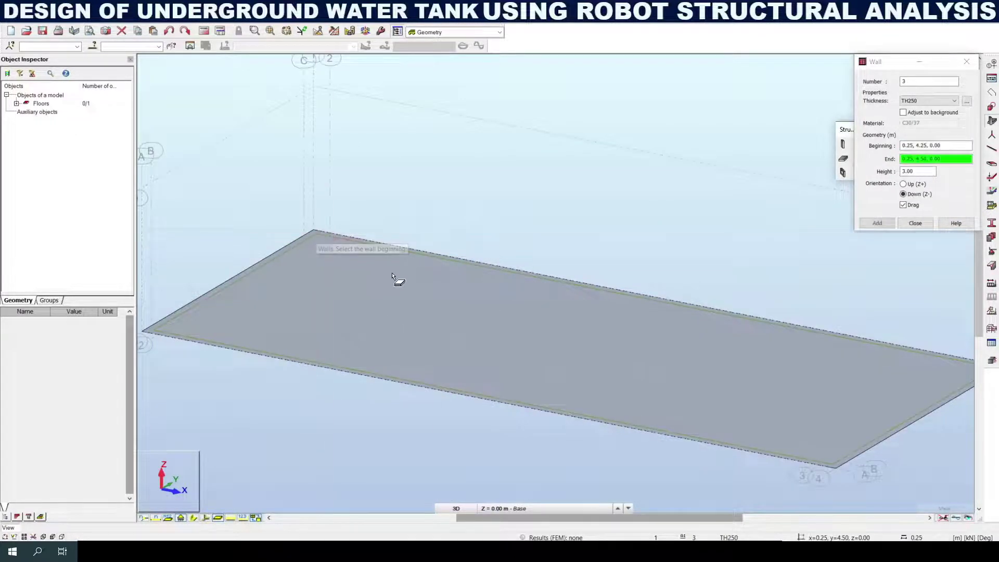
pyautogui.click(918, 172)
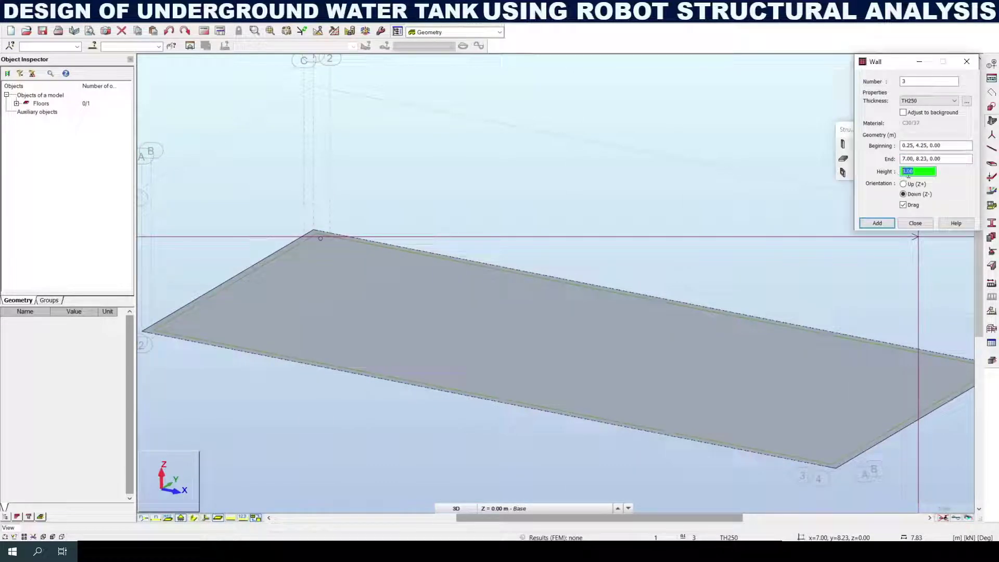
pyautogui.write('2')
pyautogui.click(914, 185)
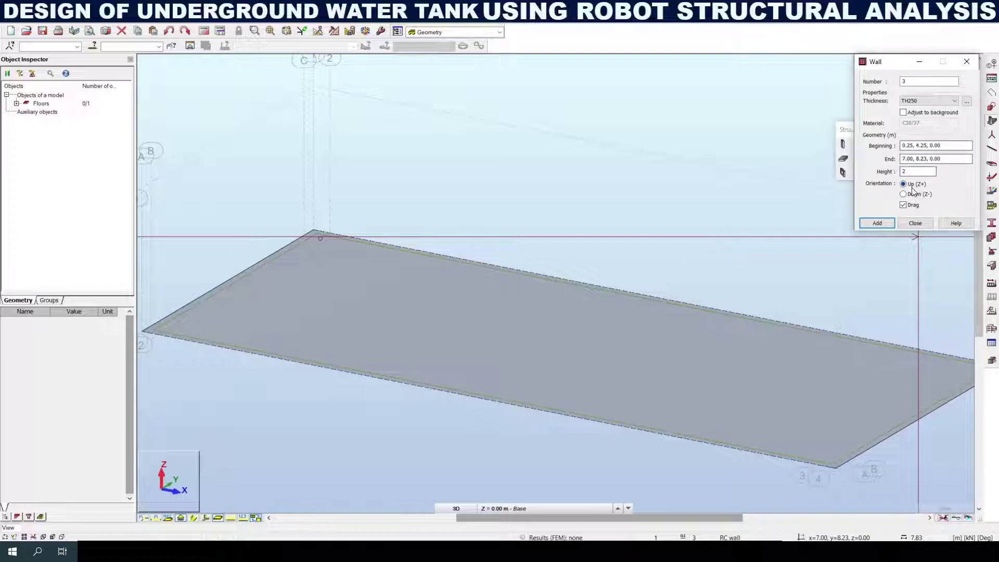
# Step: Define a constant 200 mm thickness labelled TH200 with material C30/37, overwriting the existing thickness of that label
pyautogui.click(967, 101)
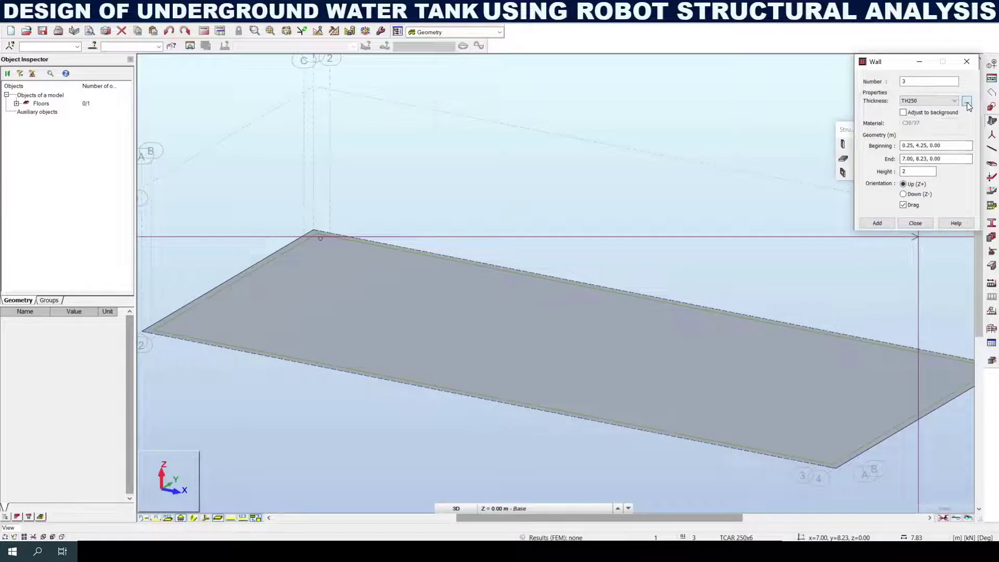
pyautogui.click(191, 276)
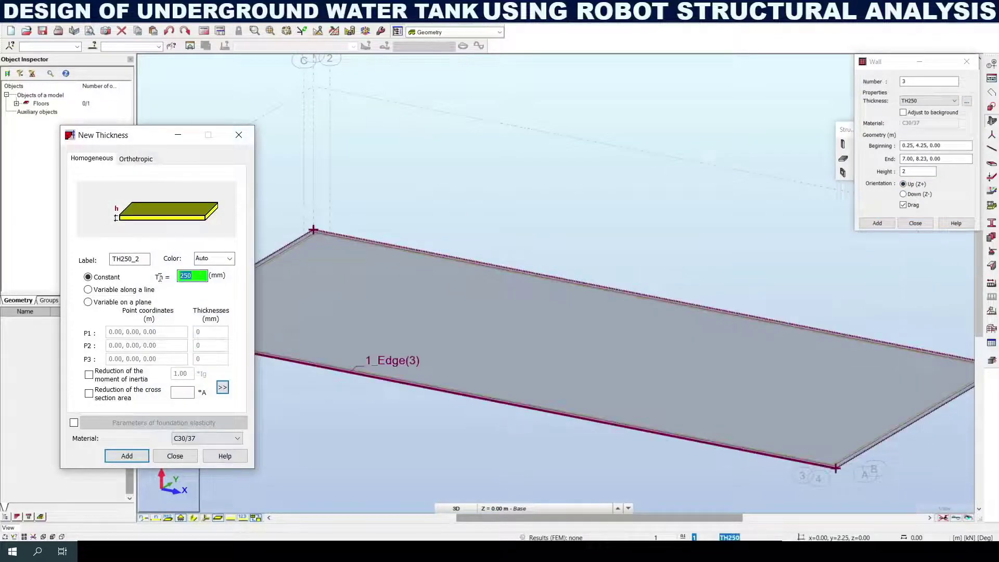
pyautogui.write('200')
pyautogui.click(120, 263)
pyautogui.write('TH20')
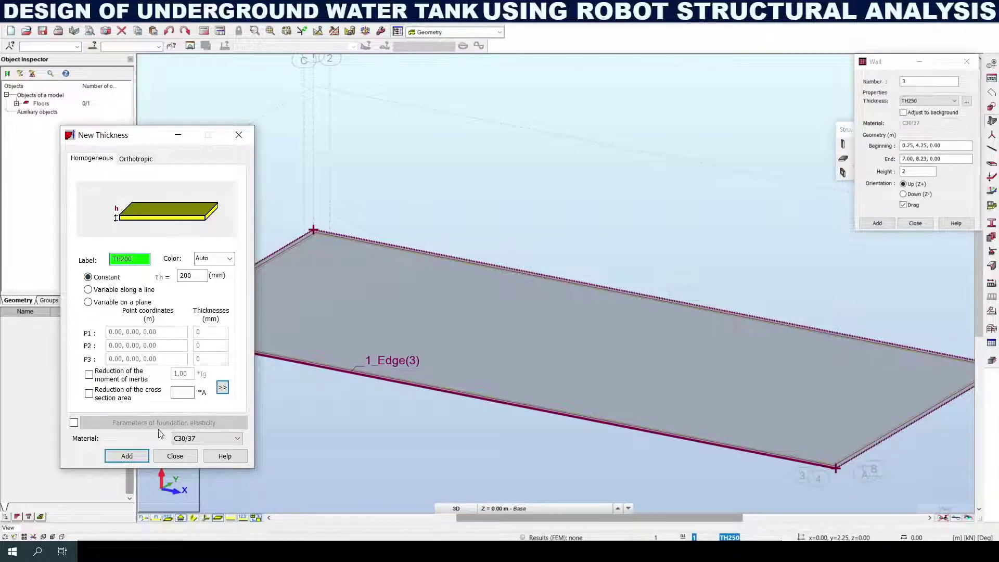
pyautogui.click(194, 439)
pyautogui.click(194, 439)
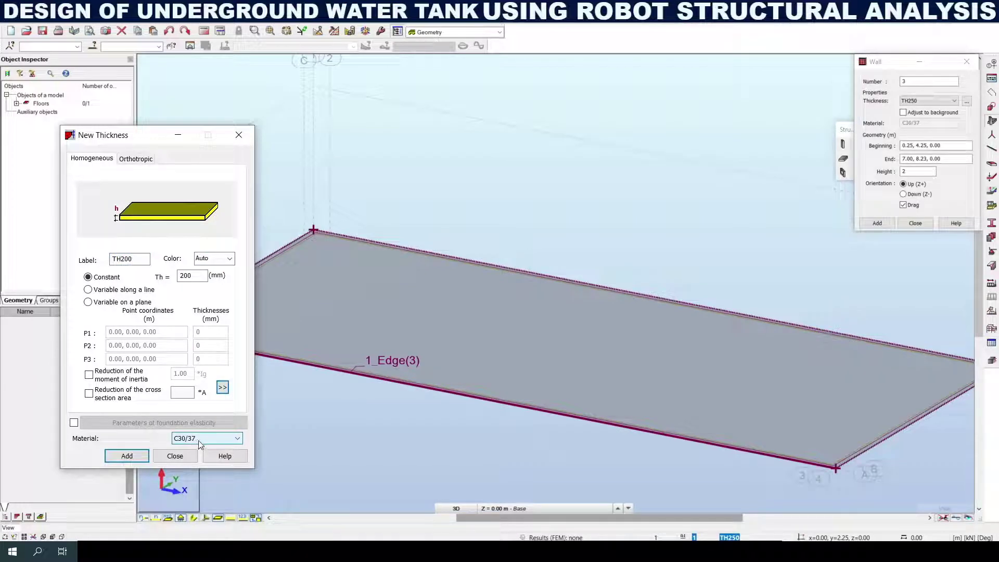
pyautogui.click(127, 456)
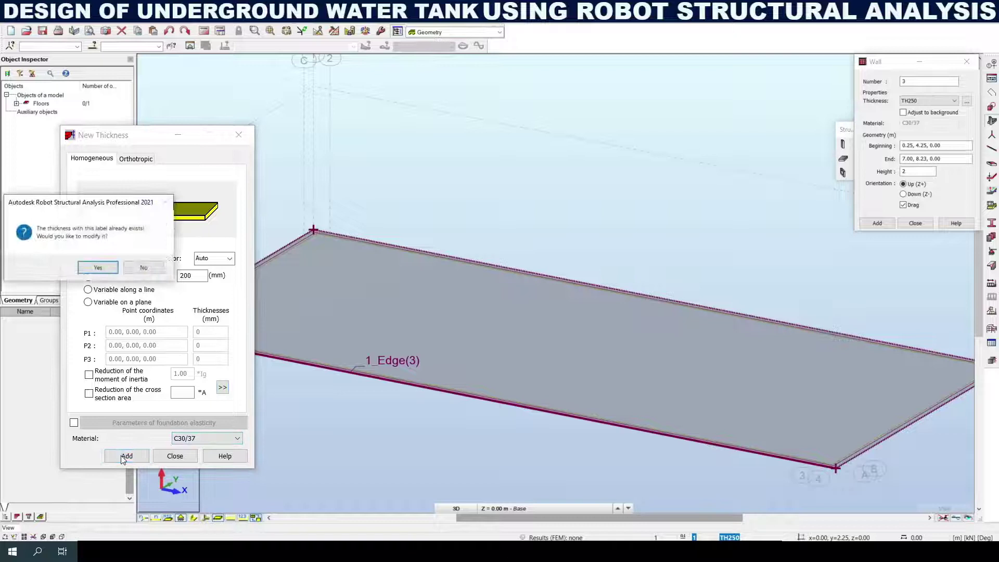
pyautogui.click(97, 268)
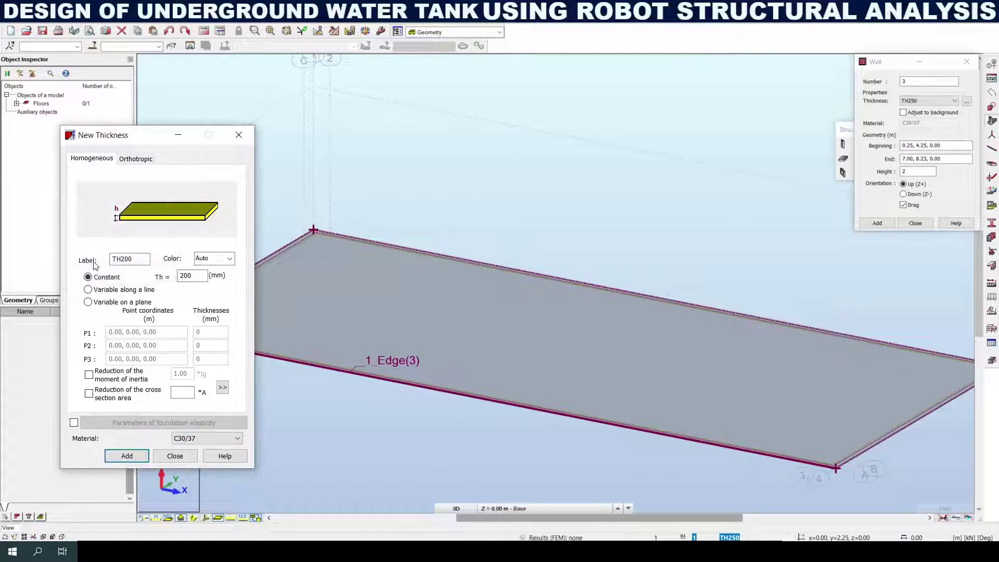
pyautogui.click(239, 135)
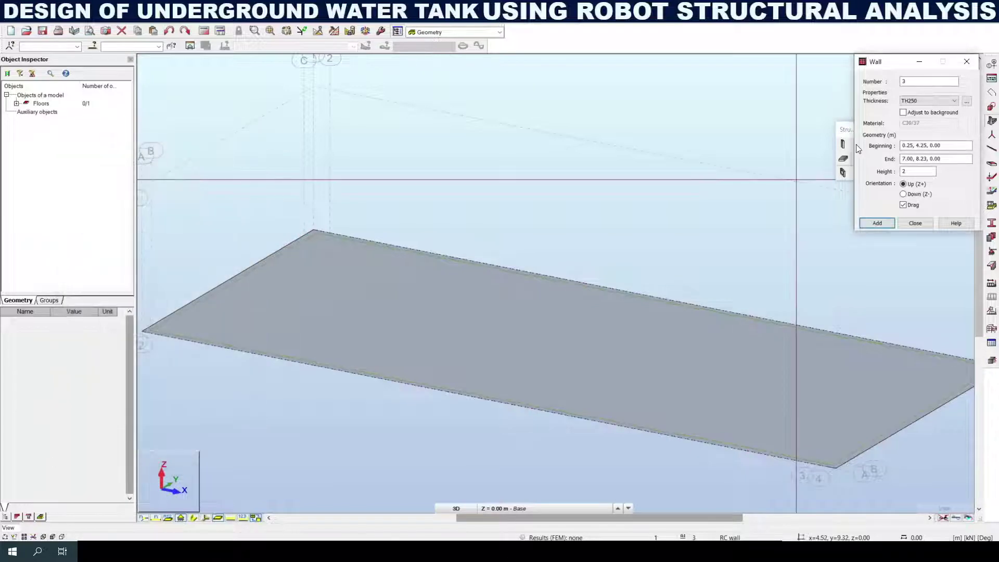
# Step: Assign thickness TH200 to the wall and draw it along axis C from 0.25, 4.25, 0.00 to 10.25, 4.25, 0.00
pyautogui.click(935, 101)
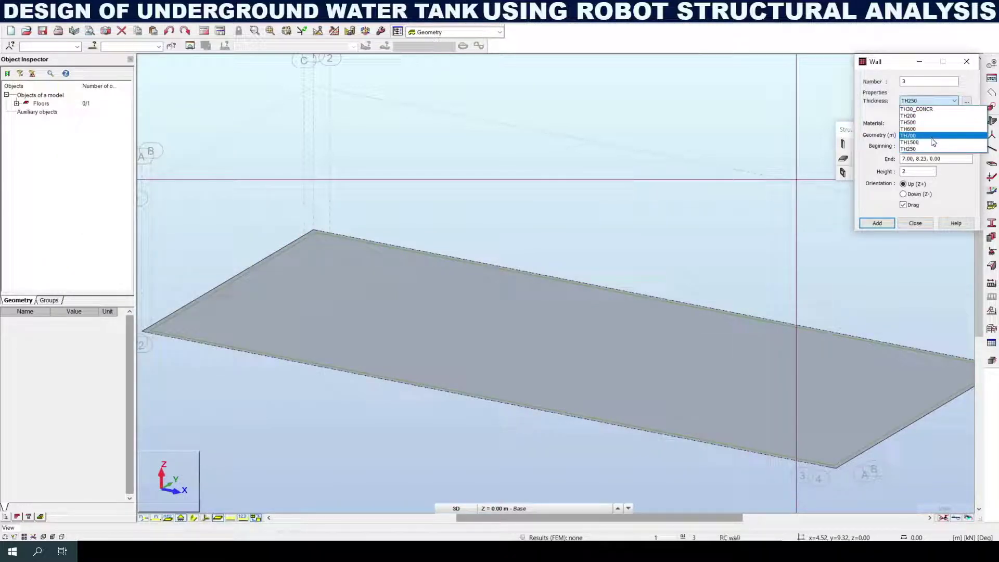
pyautogui.click(928, 117)
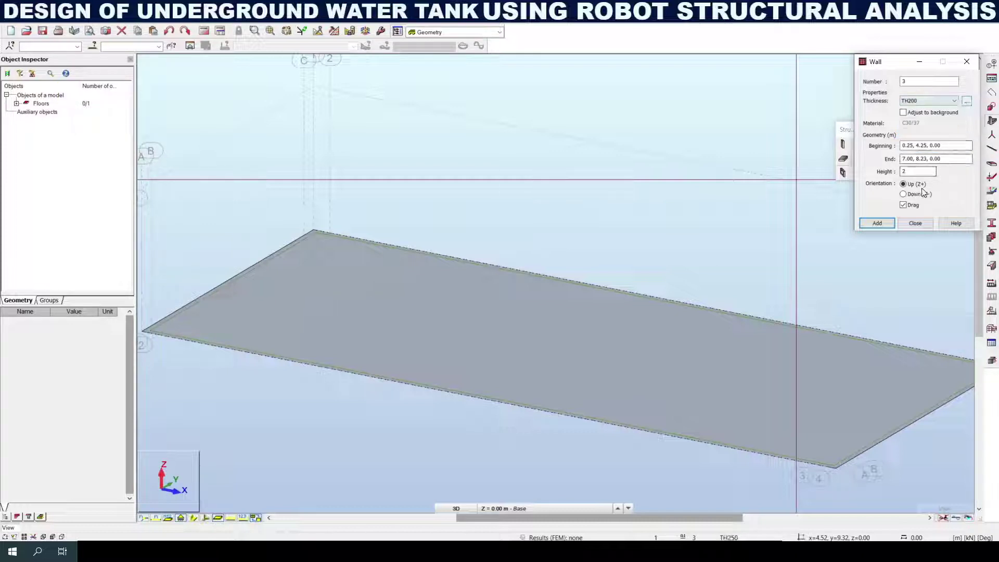
pyautogui.moveTo(687, 308); pyautogui.dragTo(667, 304, button='middle')
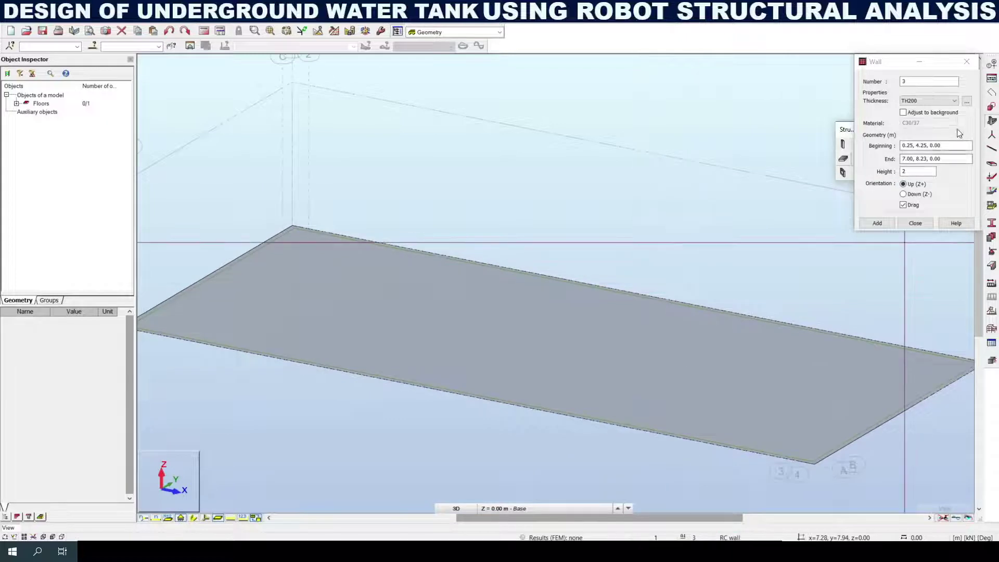
pyautogui.click(948, 145)
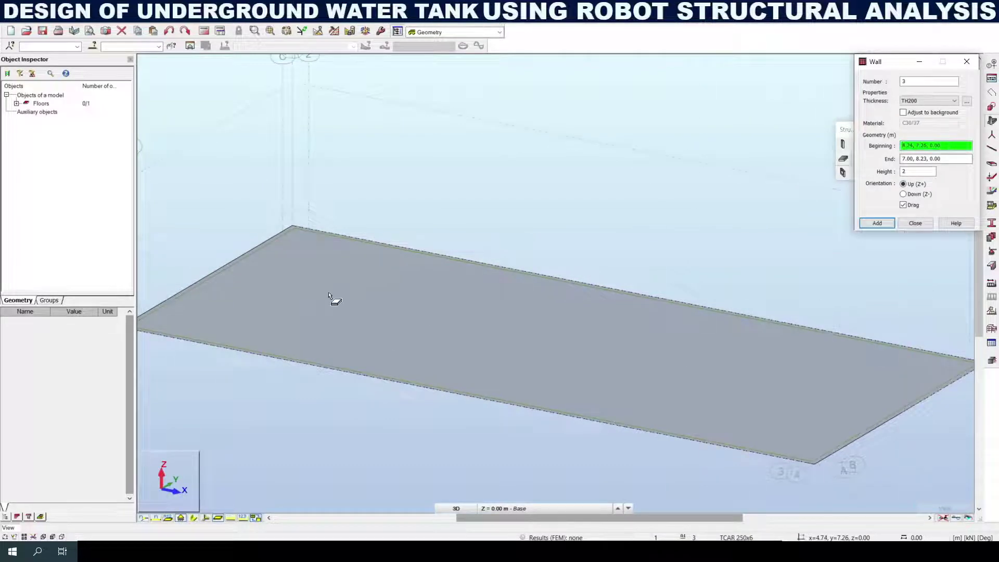
pyautogui.click(300, 231)
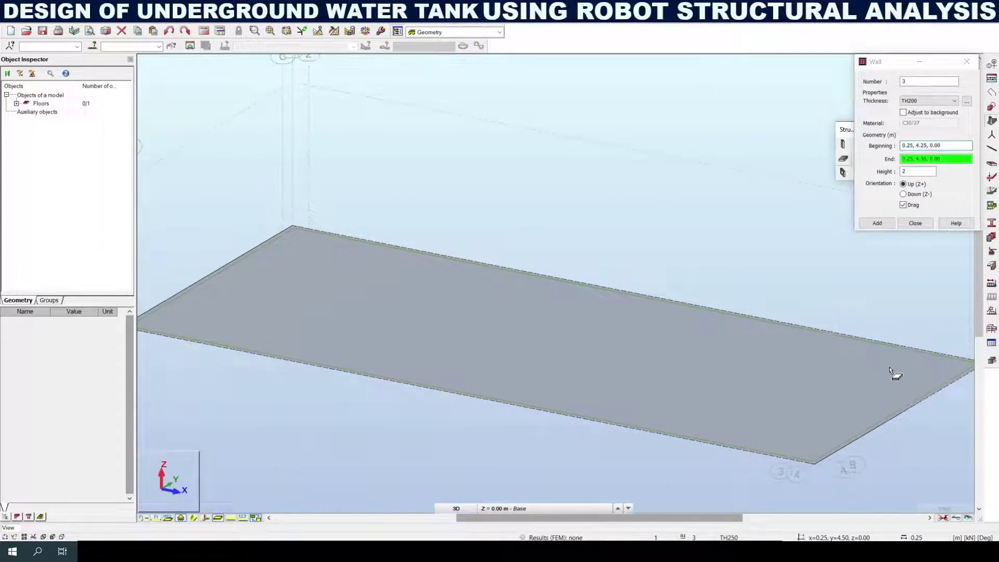
pyautogui.moveTo(895, 370); pyautogui.dragTo(786, 384, button='middle')
pyautogui.click(870, 371)
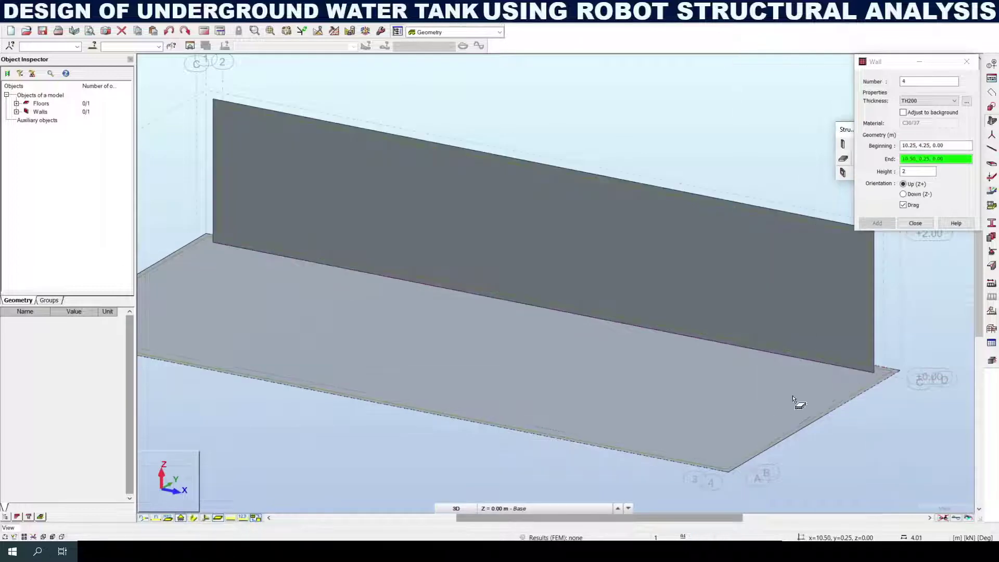
# Step: Draw the remaining three tank walls along axes 3, B and 2 to close the perimeter, and finish the wall command
pyautogui.click(722, 464)
pyautogui.moveTo(723, 464); pyautogui.dragTo(880, 464, button='middle')
pyautogui.click(218, 334)
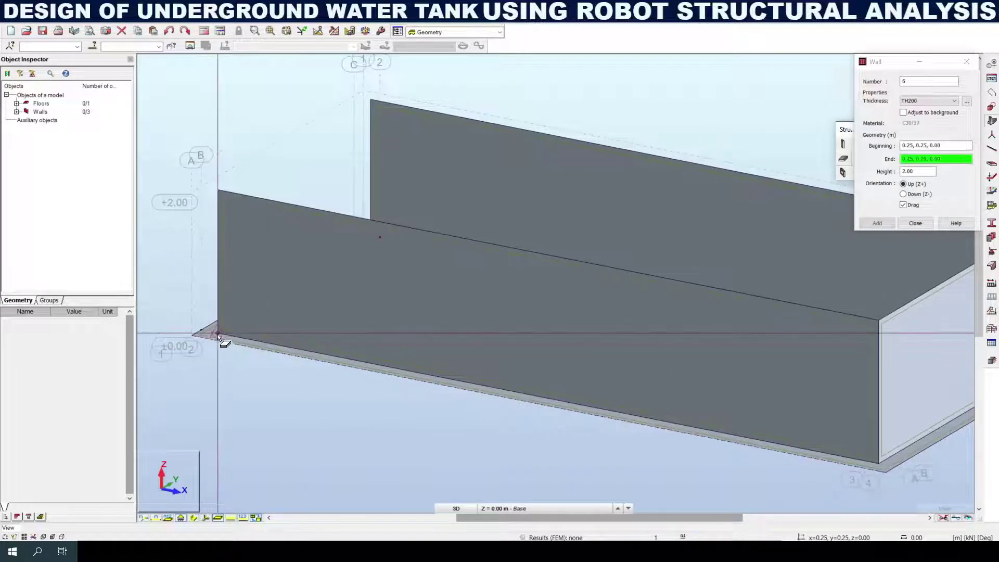
pyautogui.click(370, 240)
pyautogui.press('Escape')
pyautogui.scroll(-3, 419, 292)
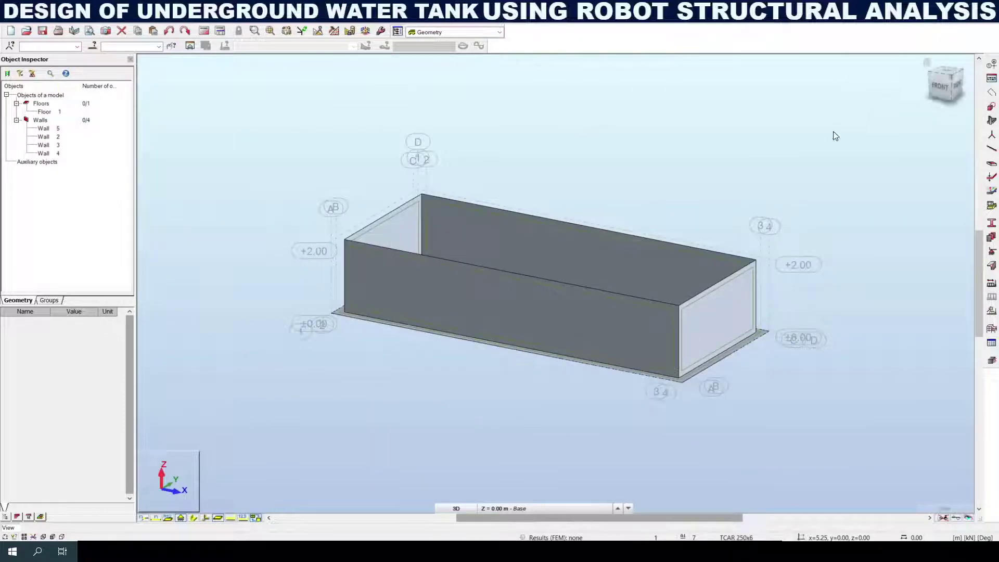
pyautogui.keyDown('shift'); pyautogui.moveTo(831, 134); pyautogui.dragTo(710, 216, button='middle'); pyautogui.keyUp('shift')
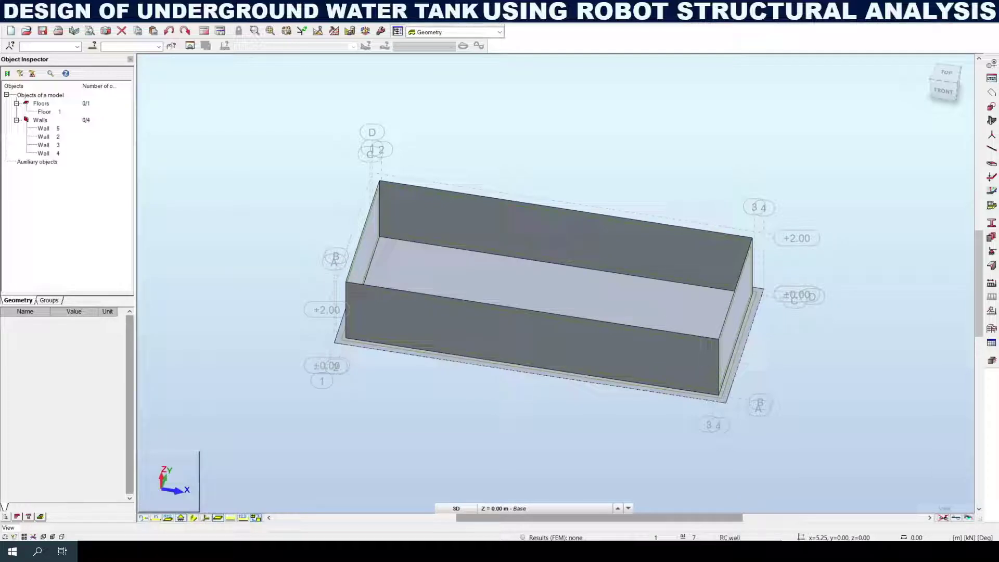
# Step: Assign the Pinned planar support to the base of the water tank
pyautogui.moveTo(906, 194); pyautogui.dragTo(840, 293, button='middle')
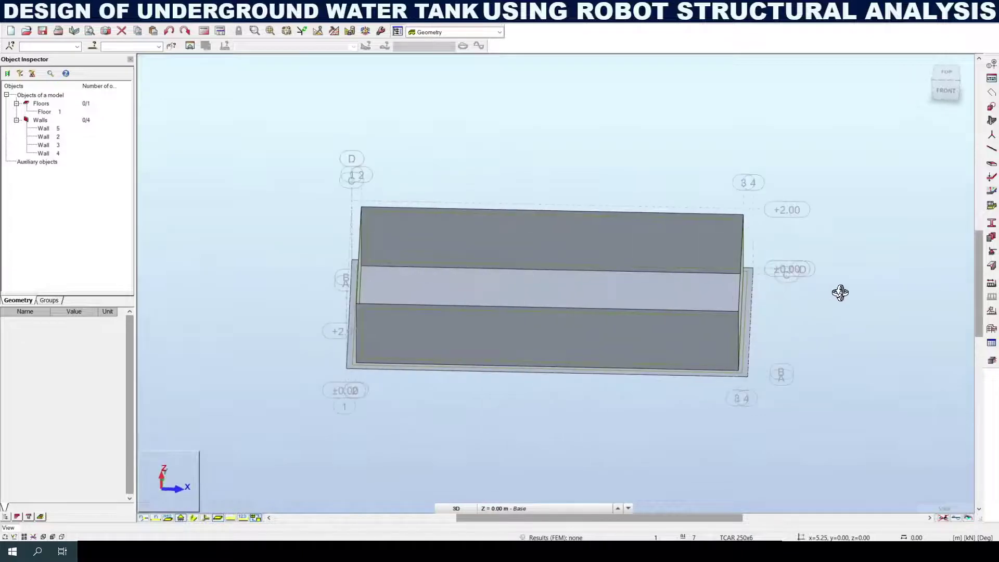
pyautogui.click(991, 254)
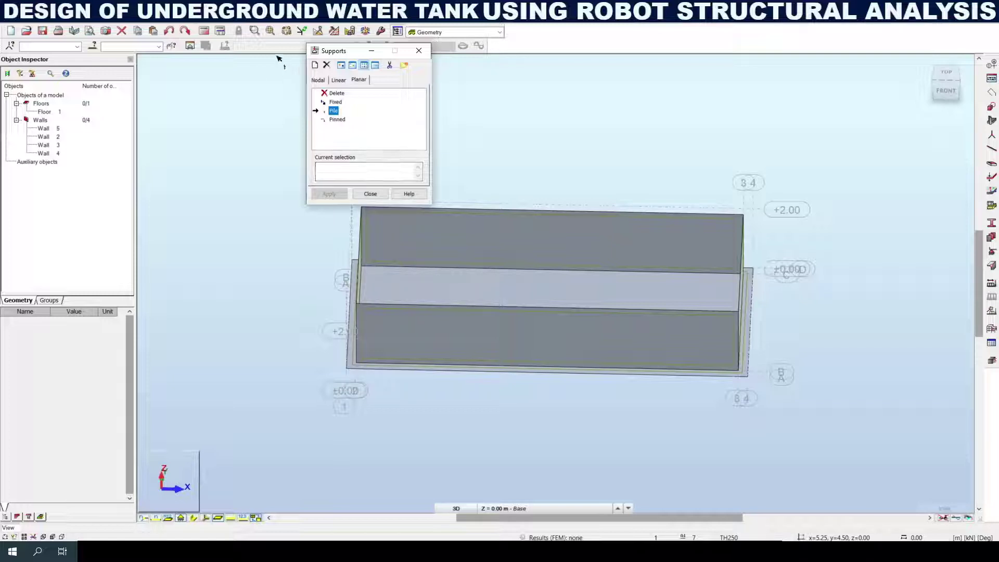
pyautogui.click(320, 81)
pyautogui.click(339, 80)
pyautogui.click(359, 81)
pyautogui.click(336, 119)
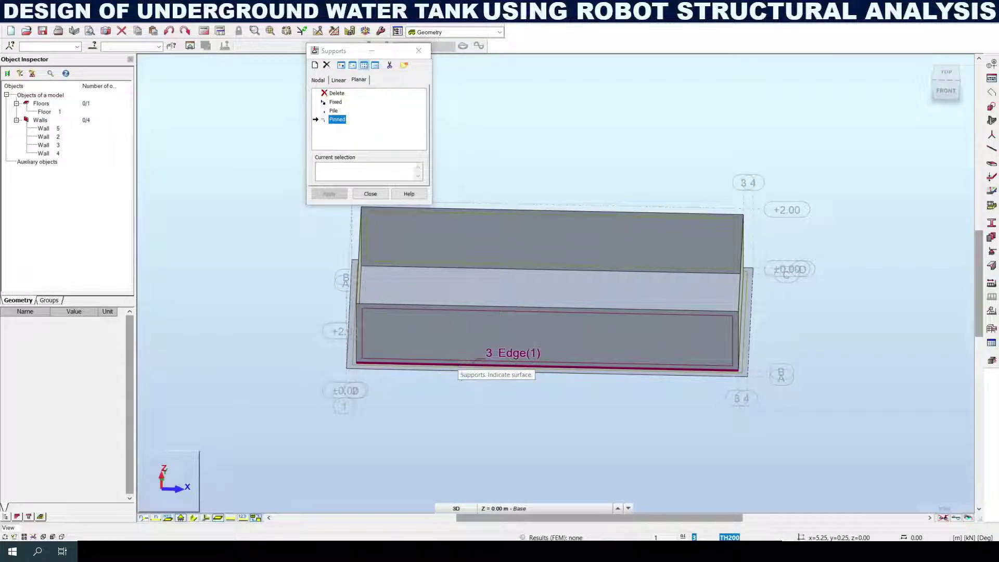
pyautogui.click(461, 367)
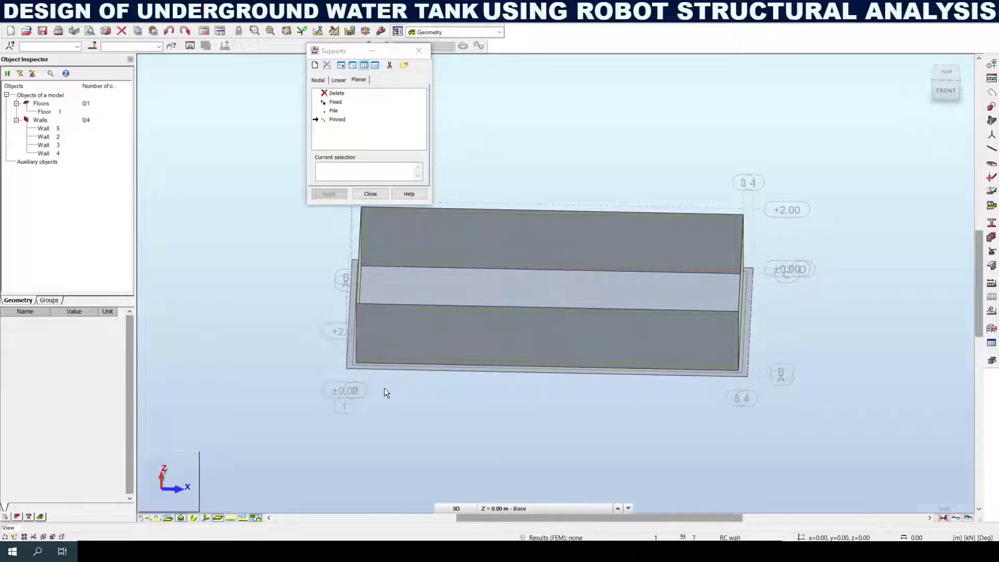
pyautogui.keyDown('shift'); pyautogui.moveTo(384, 393); pyautogui.dragTo(417, 364, button='middle'); pyautogui.keyUp('shift')
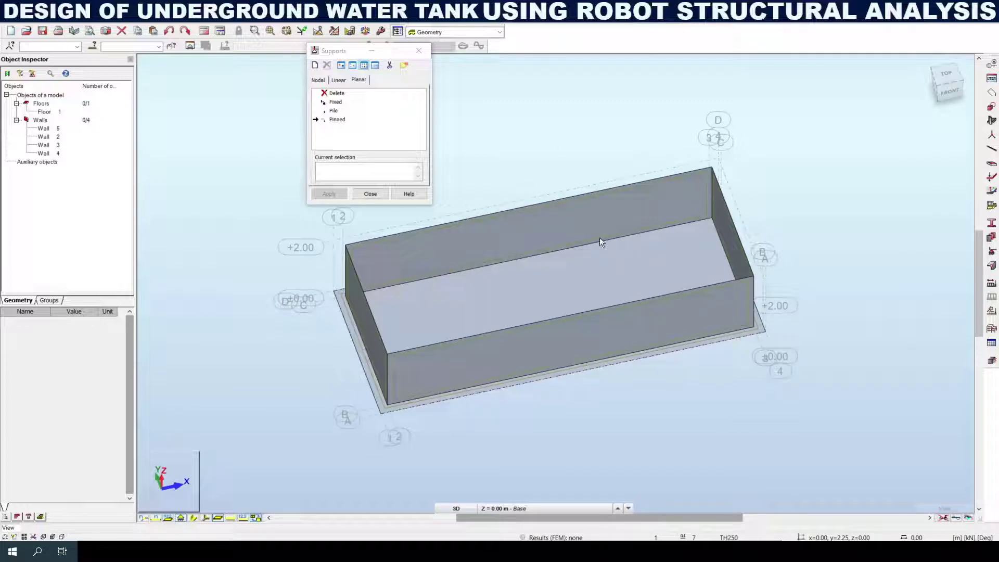
pyautogui.click(337, 120)
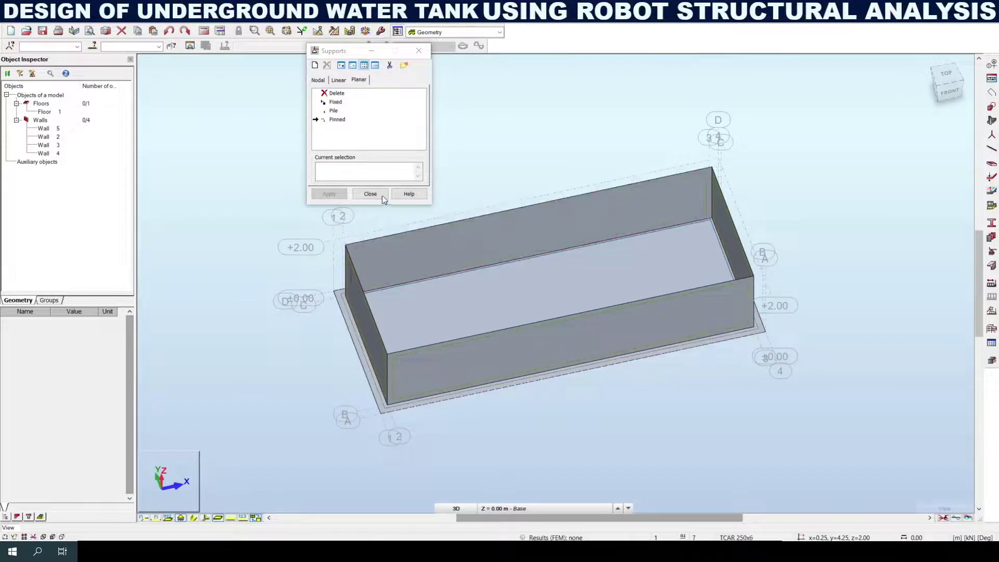
# Step: Examine the supports under the tank floor from below and from the front, and close the support definition
pyautogui.click(931, 65)
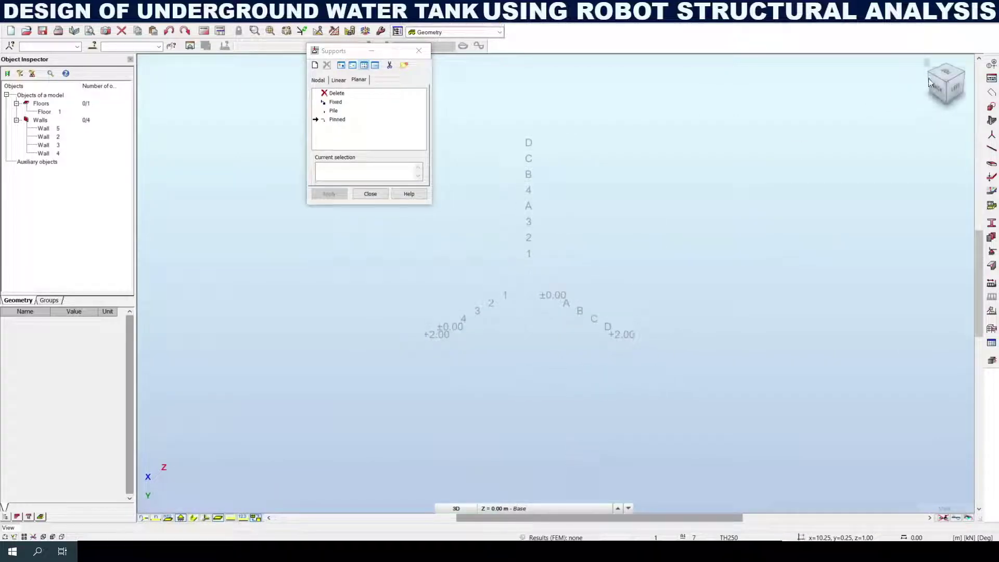
pyautogui.click(926, 62)
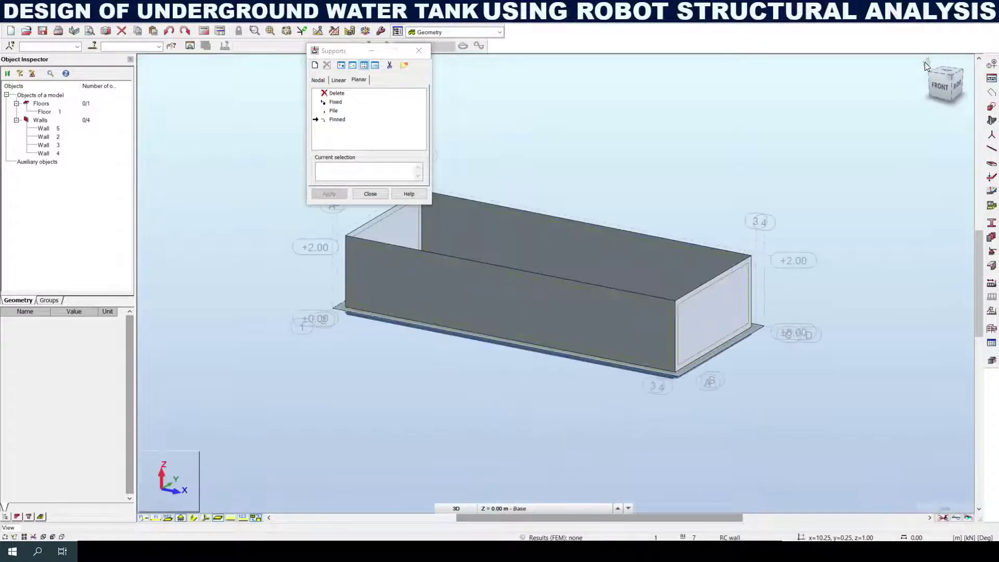
pyautogui.keyDown('shift'); pyautogui.moveTo(508, 380); pyautogui.dragTo(539, 316, button='middle'); pyautogui.keyUp('shift')
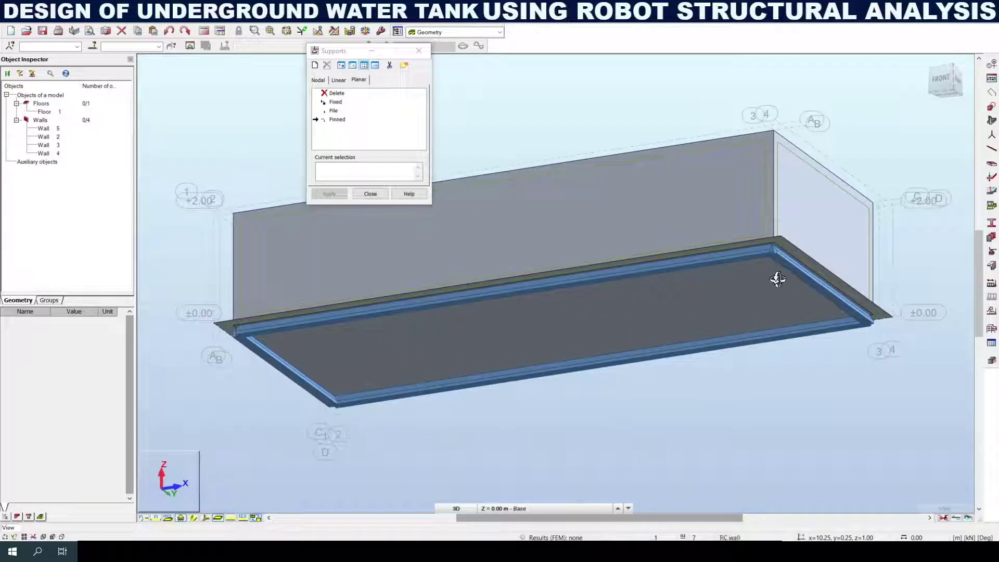
pyautogui.scroll(2, 777, 271)
pyautogui.scroll(-2, 777, 265)
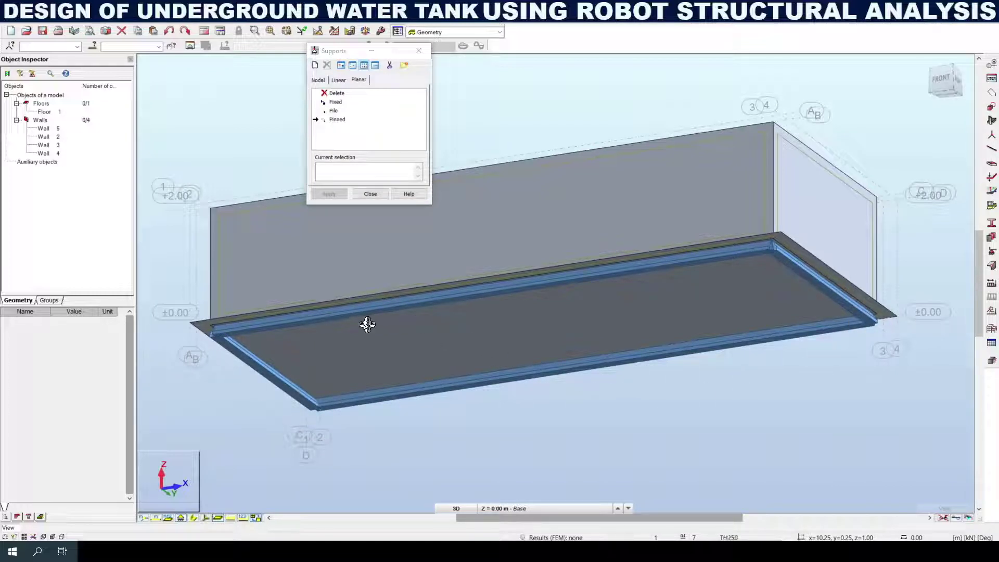
pyautogui.moveTo(388, 288); pyautogui.dragTo(408, 324)
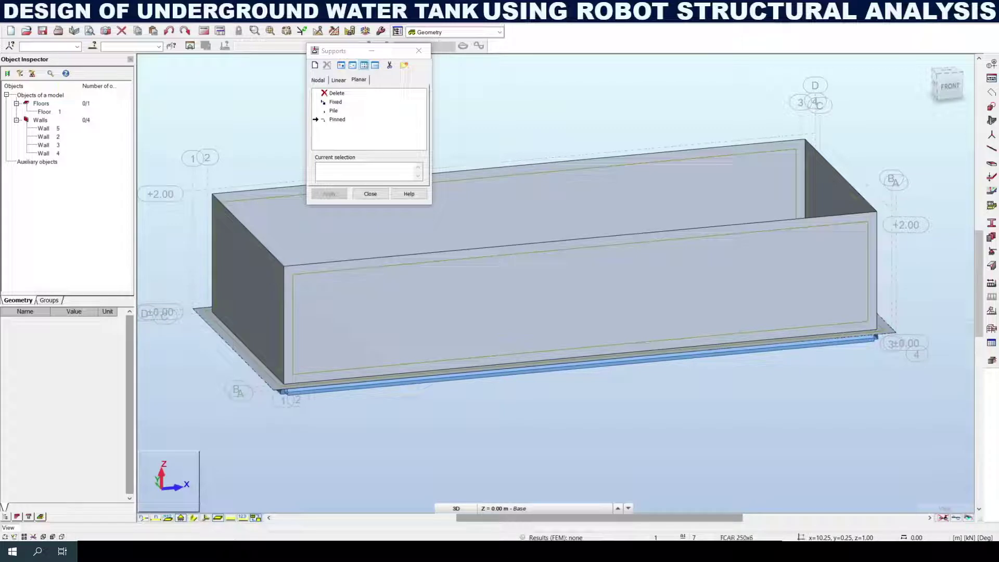
pyautogui.click(419, 52)
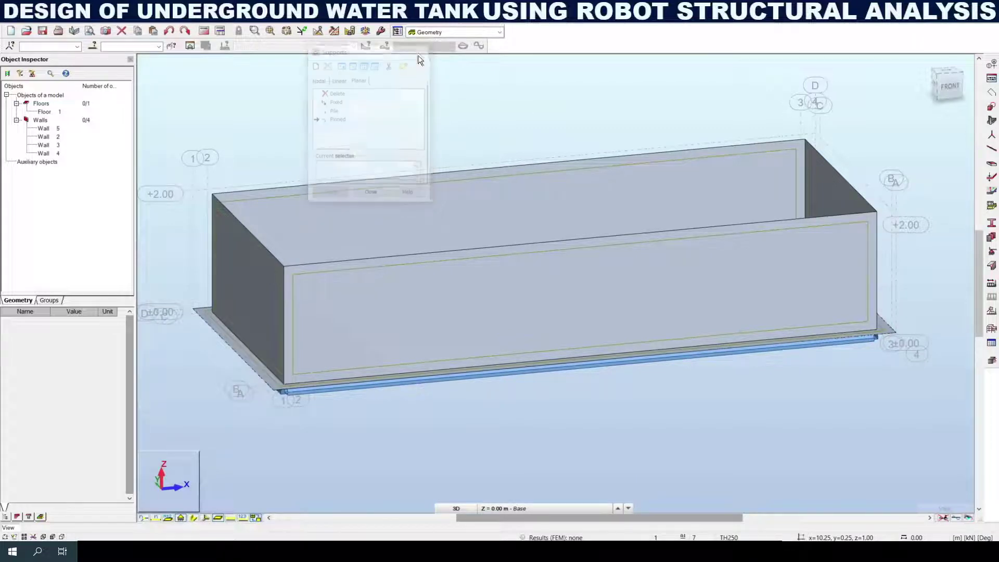
# Step: Define load cases DL1 with dead nature and LL1 with live nature, and close the load types definition
pyautogui.click(139, 16)
pyautogui.click(149, 27)
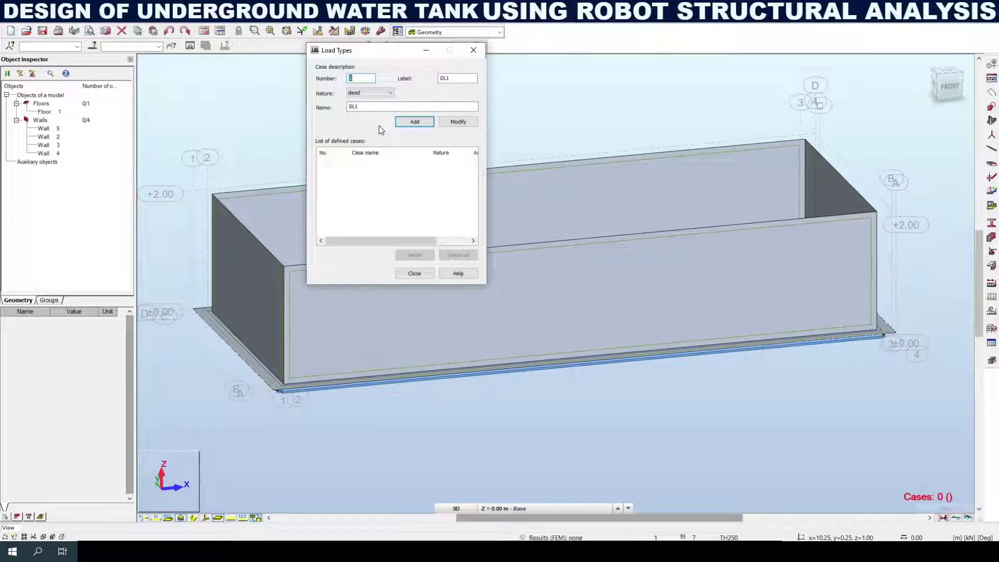
pyautogui.click(414, 125)
pyautogui.click(415, 122)
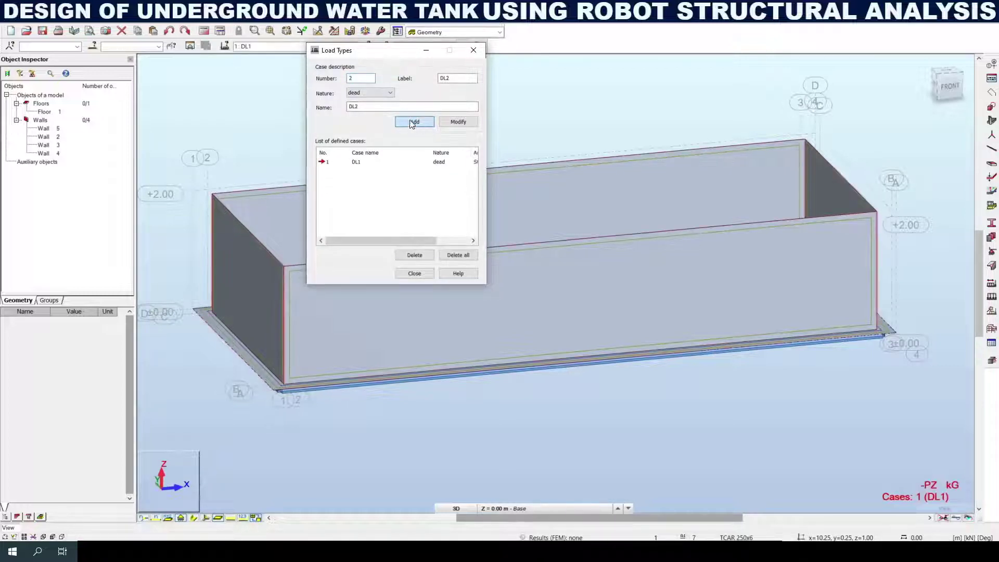
pyautogui.click(371, 92)
pyautogui.click(359, 107)
pyautogui.click(412, 122)
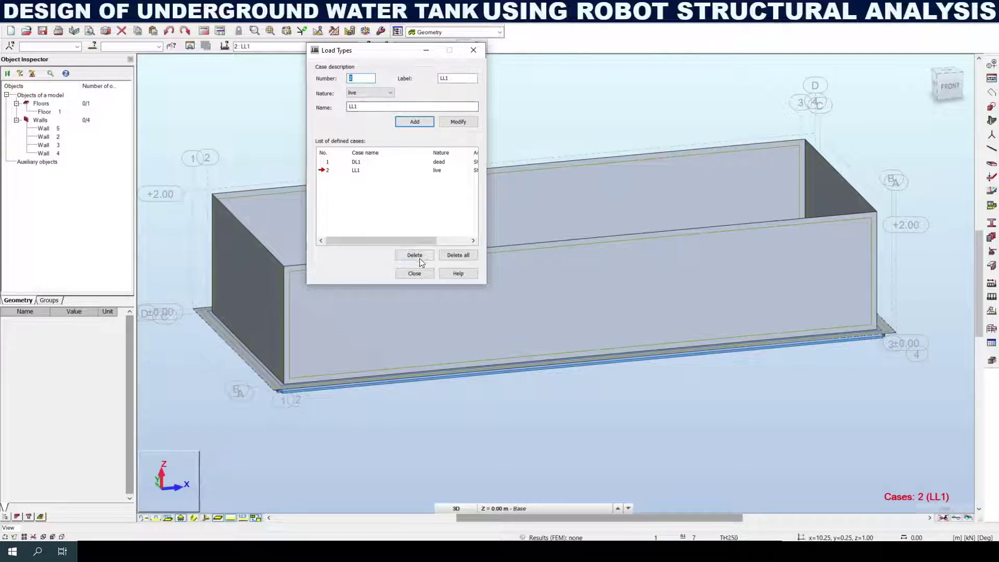
pyautogui.click(415, 274)
# Step: Show the load table and set the DL1 self-weight record to act on the whole structure
pyautogui.scroll(-3, 414, 143)
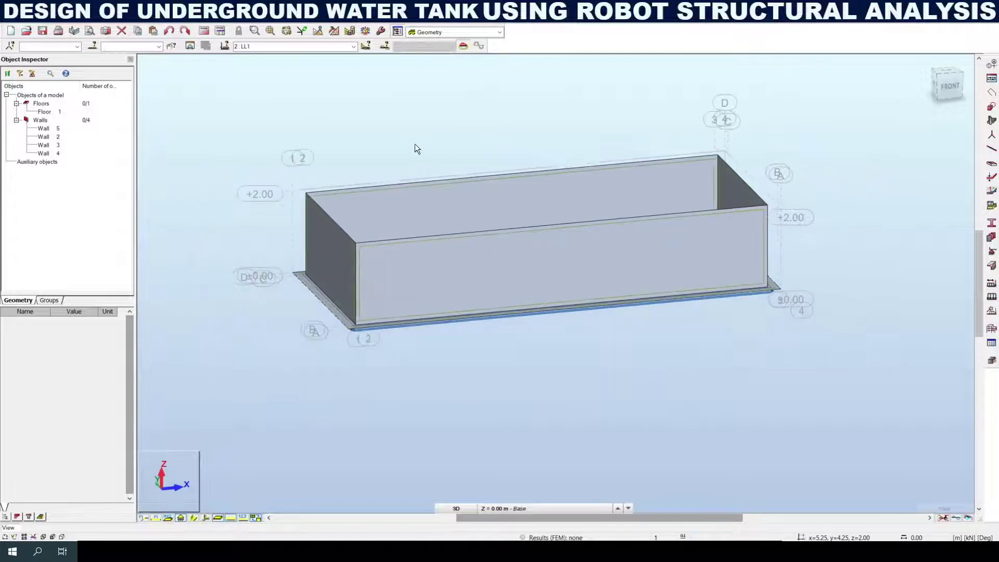
pyautogui.click(137, 18)
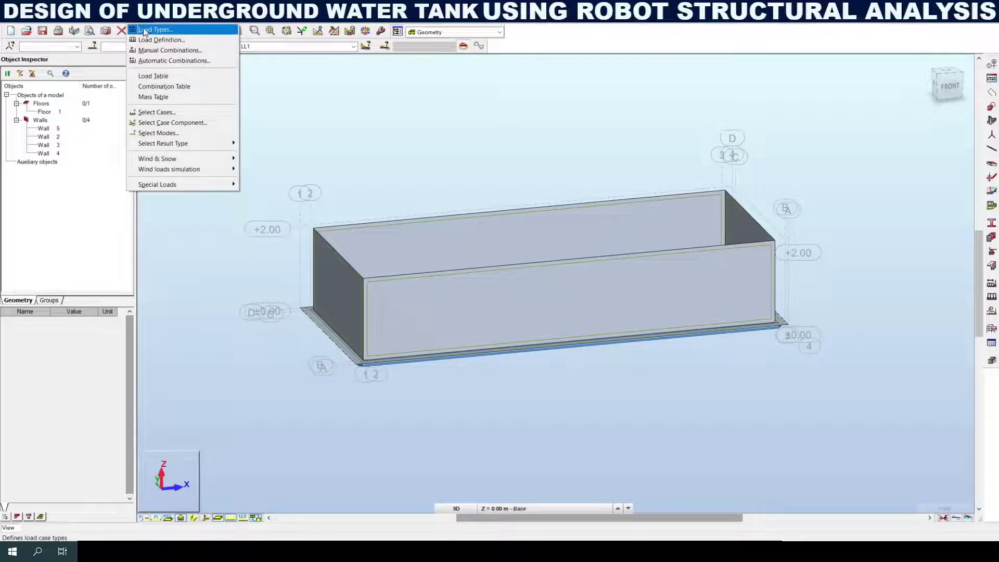
pyautogui.click(150, 77)
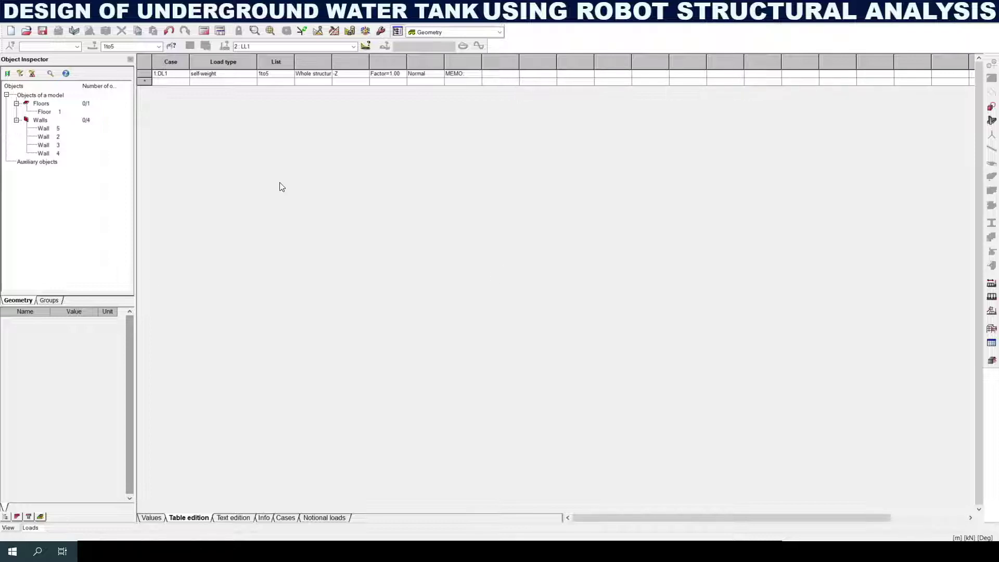
pyautogui.click(314, 76)
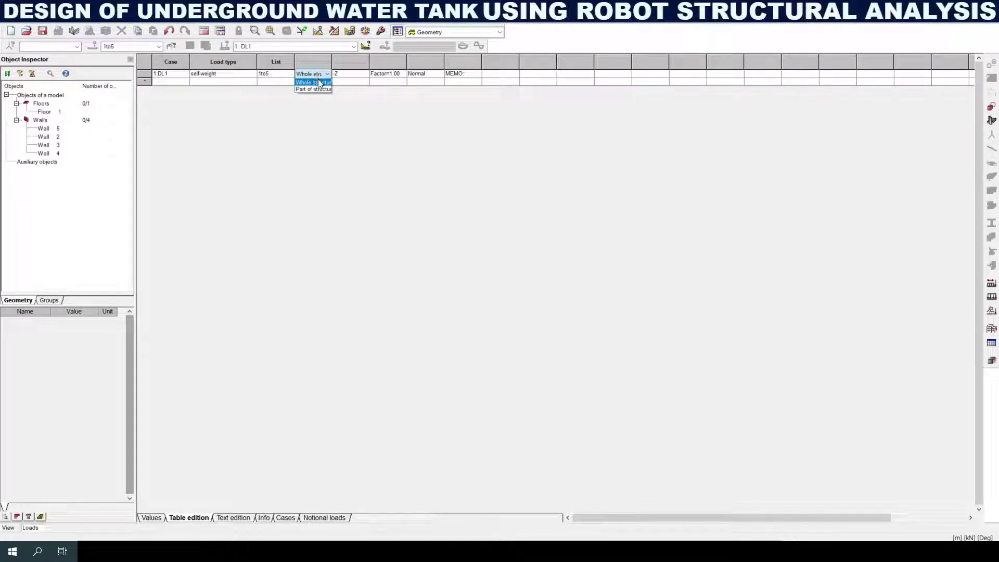
pyautogui.click(319, 83)
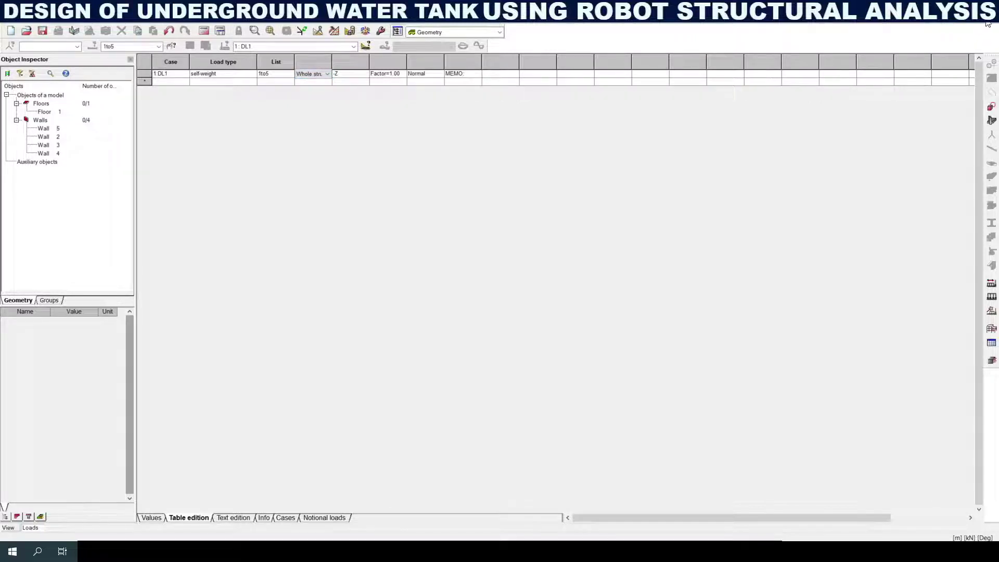
# Step: Restore the load table to a floating window below the tank model and highlight the panels in the self-weight record's list
pyautogui.click(987, 23)
pyautogui.moveTo(352, 67); pyautogui.dragTo(349, 372)
pyautogui.click(316, 397)
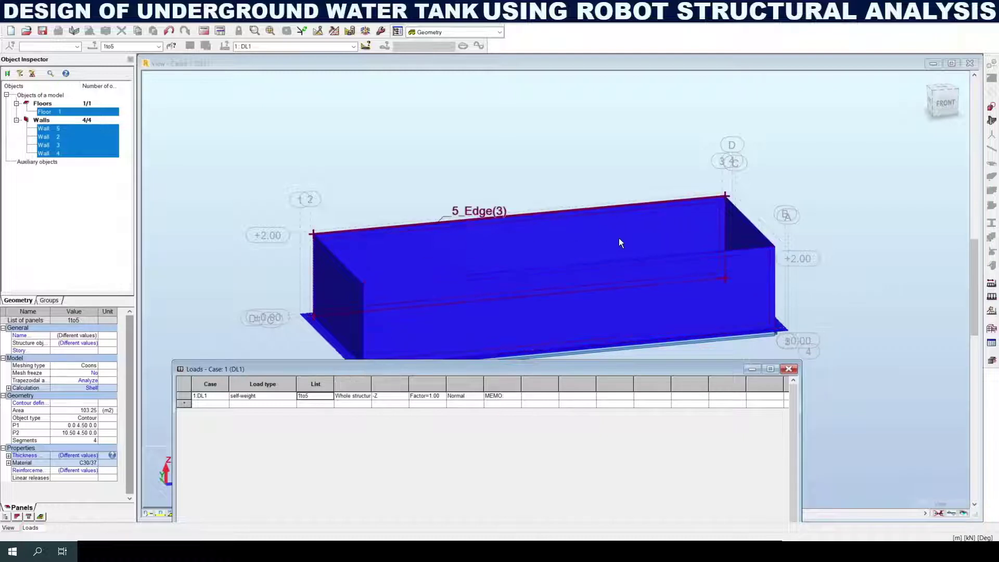
# Step: Add a second load record for case LL1 with load type (FE) hydrostatic pressure
pyautogui.click(210, 404)
pyautogui.click(210, 405)
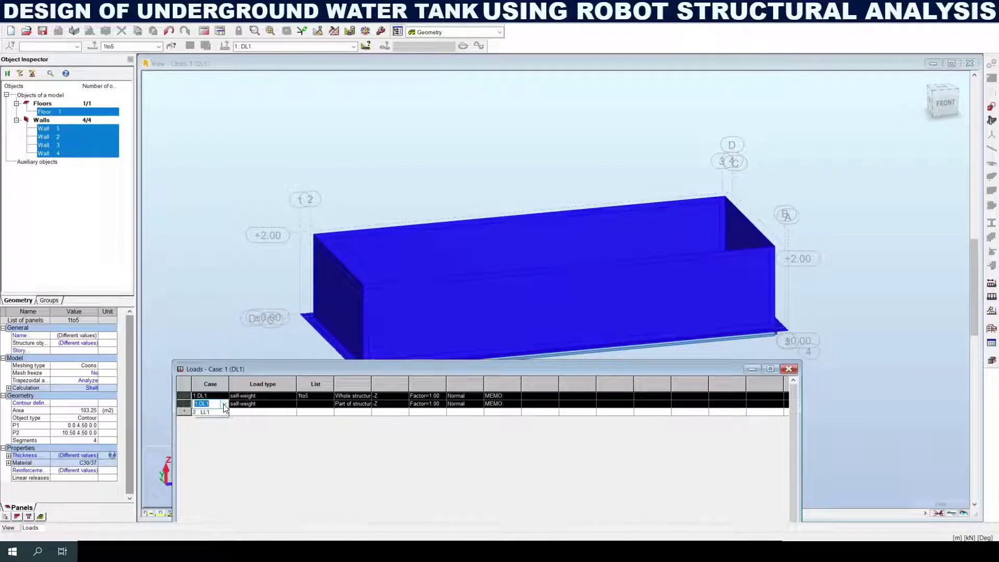
pyautogui.click(207, 419)
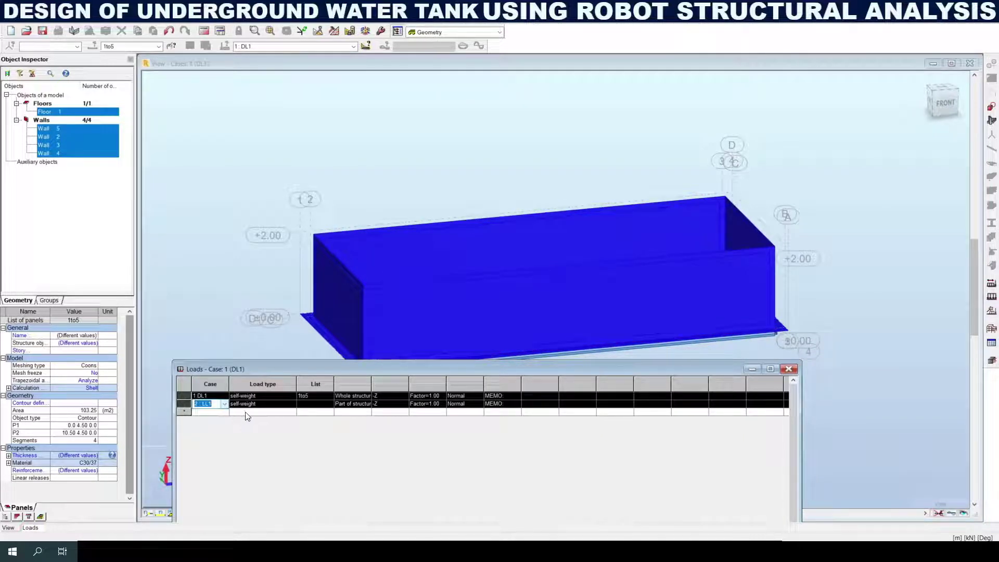
pyautogui.click(282, 401)
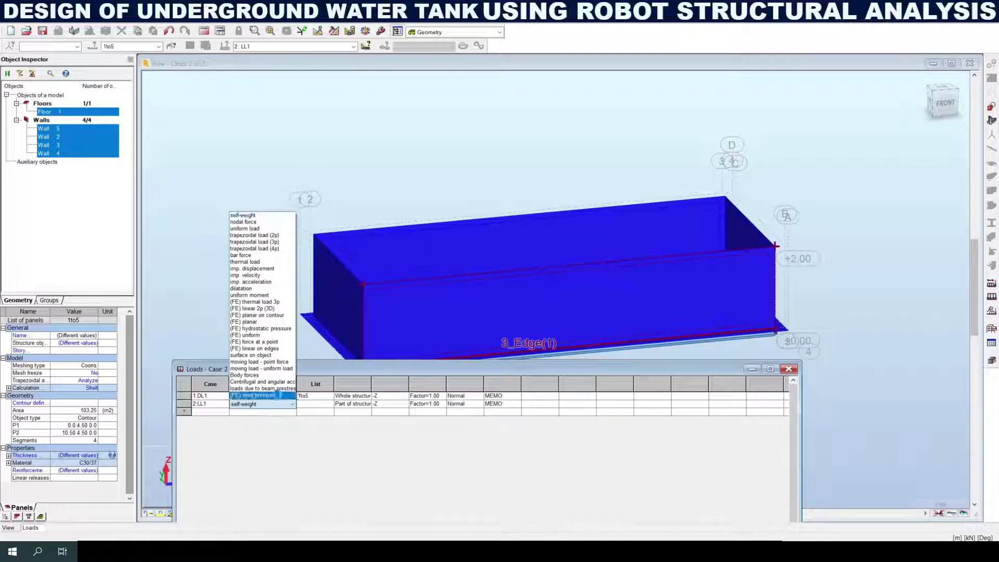
pyautogui.click(268, 329)
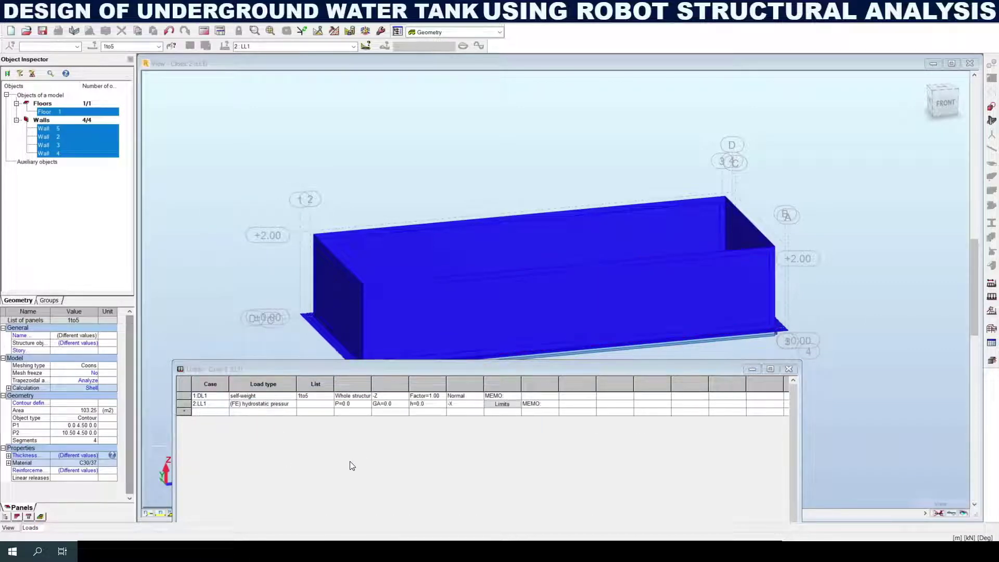
# Step: Clear the panel selection and tile the model view and load table one above the other
pyautogui.click(239, 266)
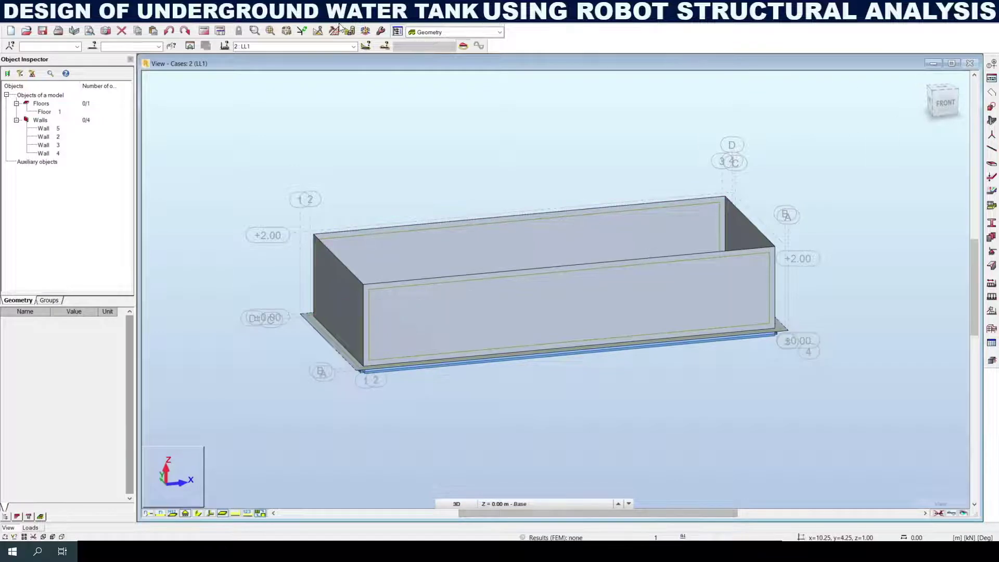
pyautogui.click(317, 20)
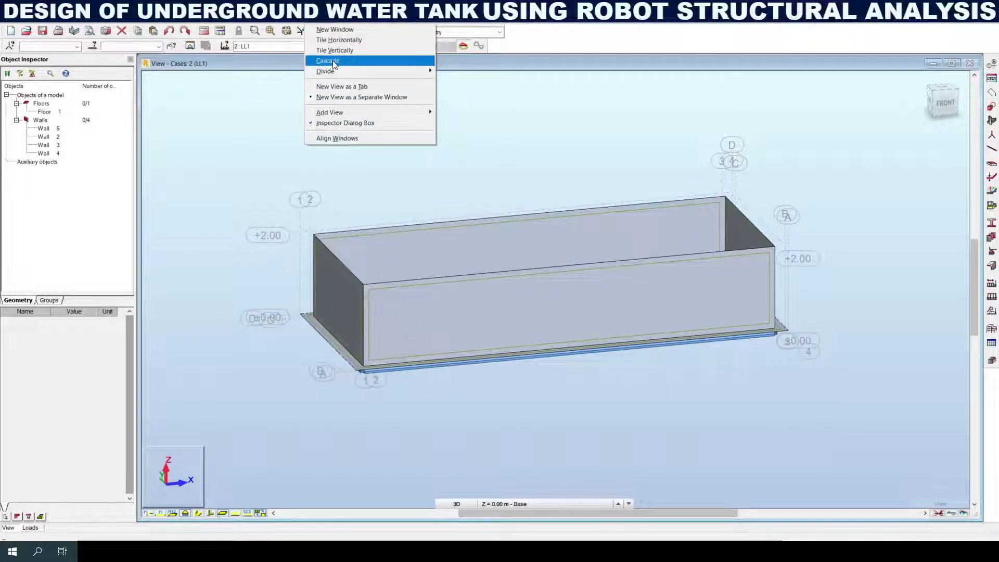
pyautogui.click(334, 50)
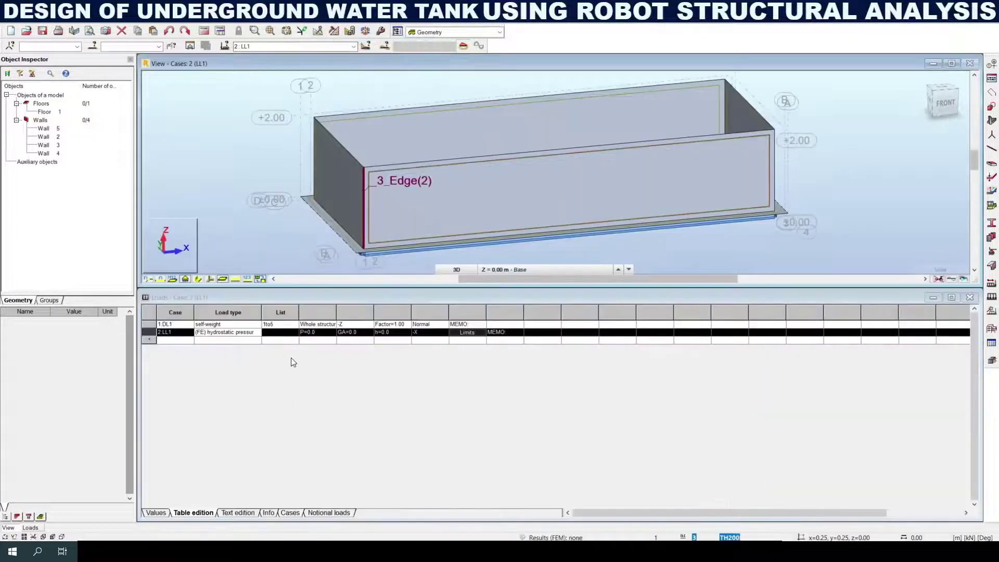
pyautogui.click(306, 366)
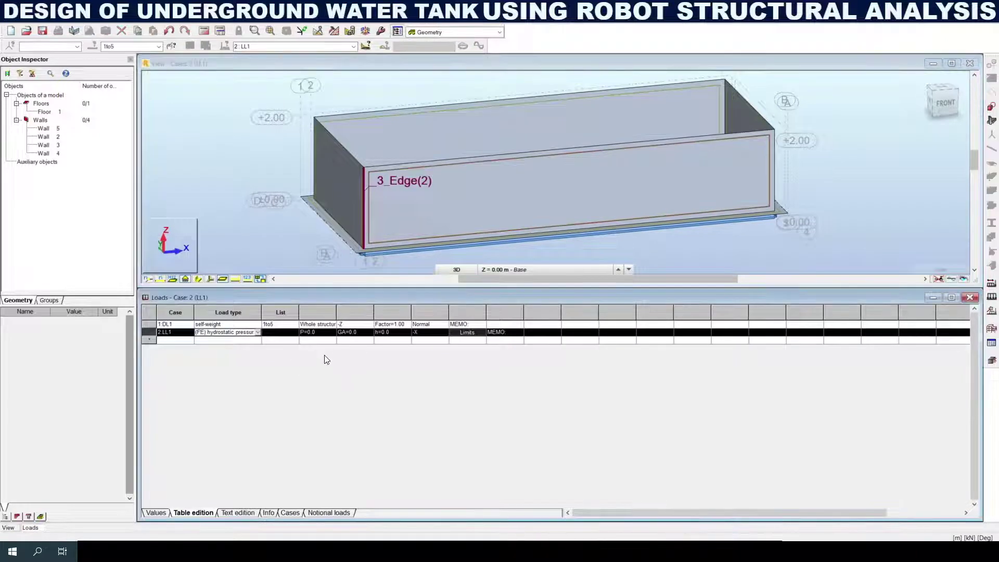
# Step: Apply the LL1 hydrostatic pressure to panel 1 with GA = 1000, h = 1.8 and direction -Z
pyautogui.click(280, 333)
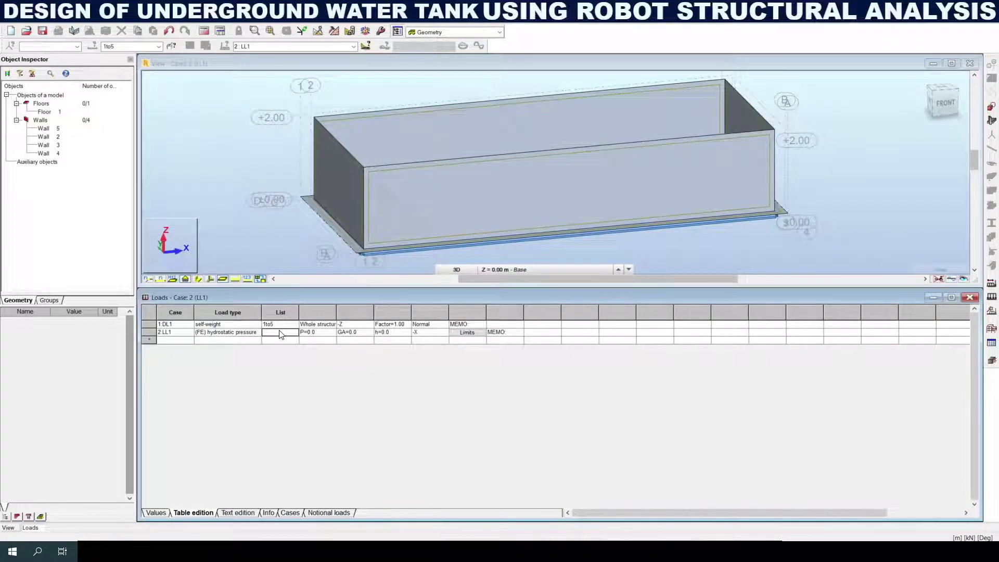
pyautogui.write('1')
pyautogui.click(361, 335)
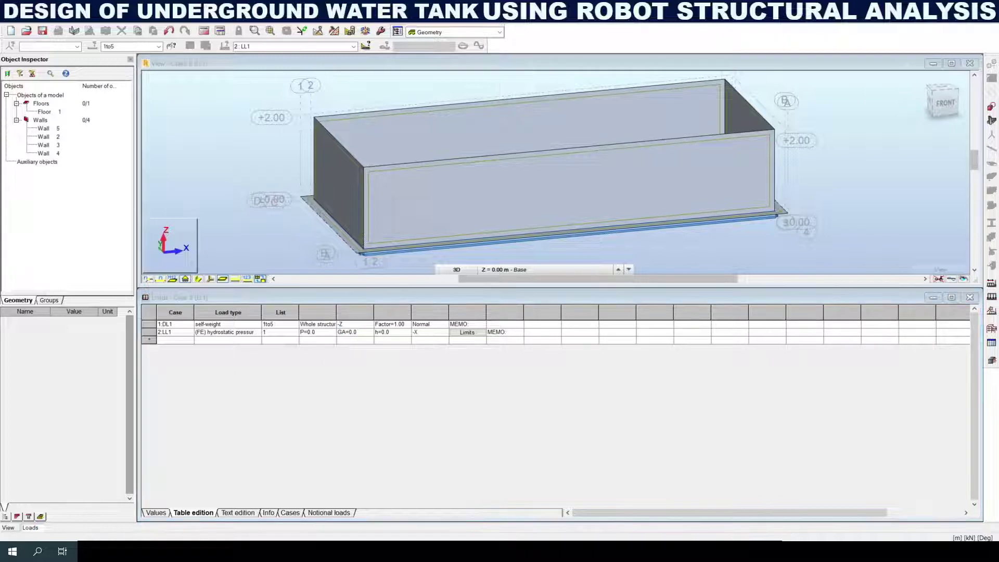
pyautogui.click(358, 333)
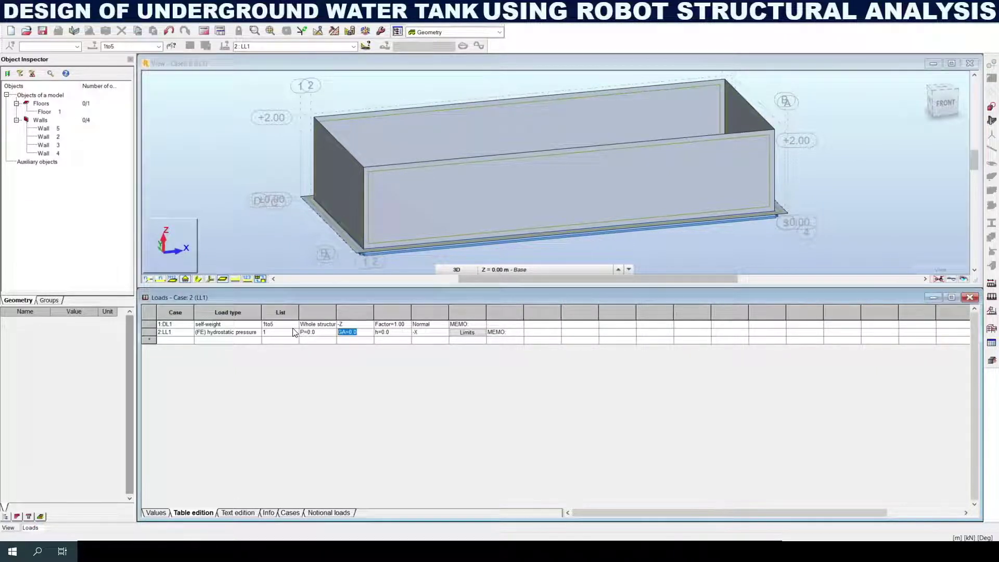
pyautogui.write('1000')
pyautogui.press('Tab')
pyautogui.write('1.8')
pyautogui.press('Tab')
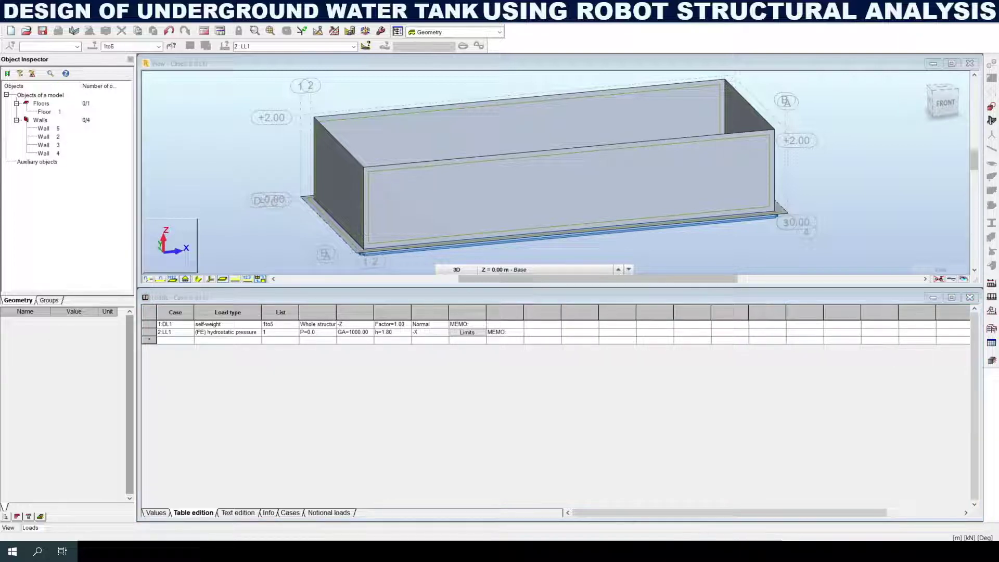
pyautogui.click(444, 333)
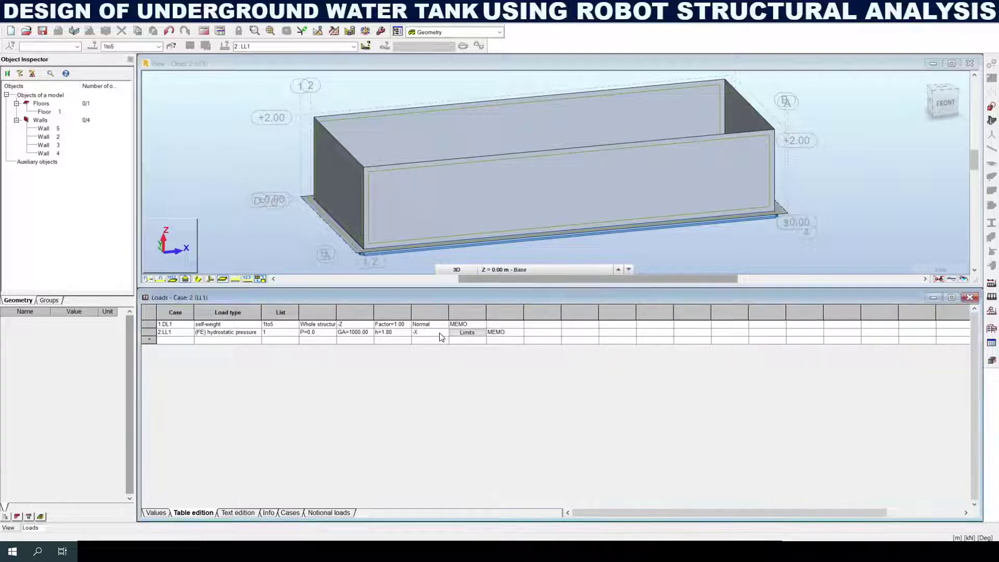
pyautogui.click(420, 373)
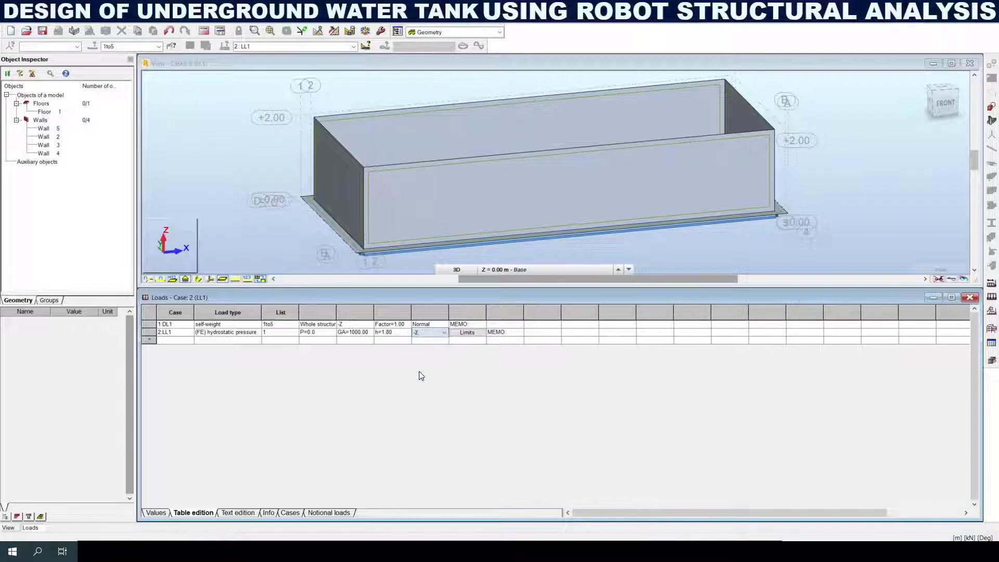
# Step: Highlight floor 1, wall 4 and wall 5 in the model to identify which panel number belongs to each wall
pyautogui.click(511, 331)
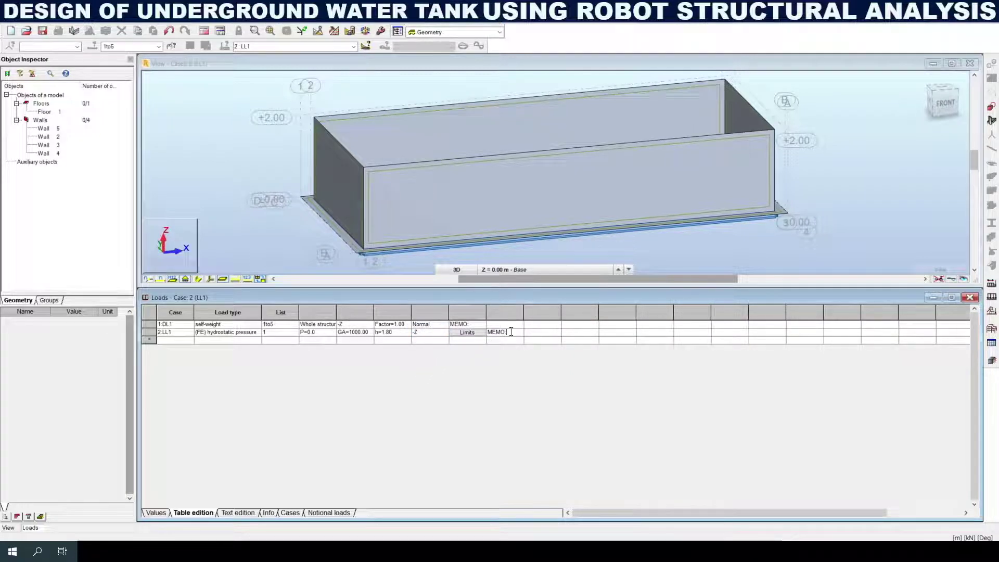
pyautogui.click(270, 334)
pyautogui.write('1')
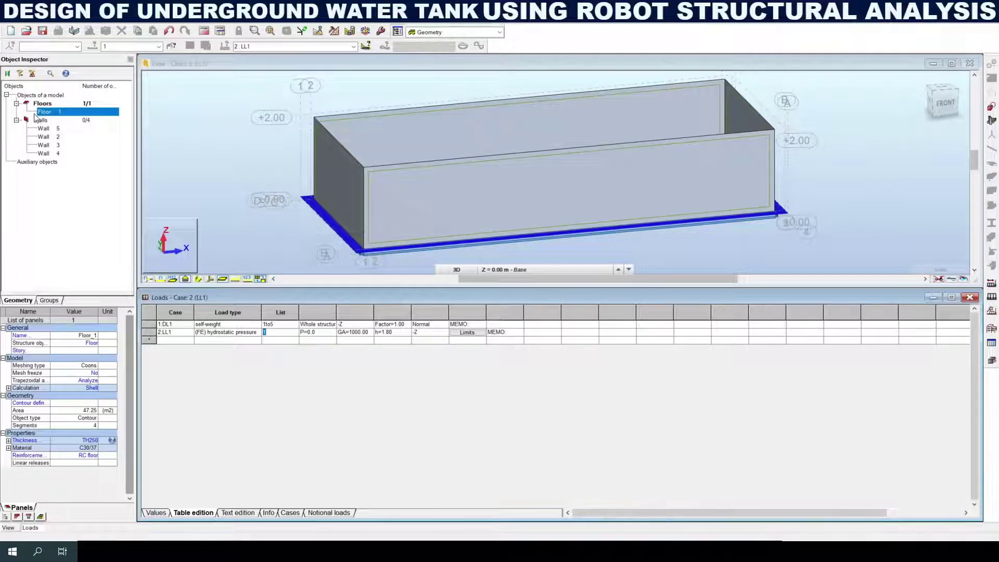
pyautogui.click(47, 153)
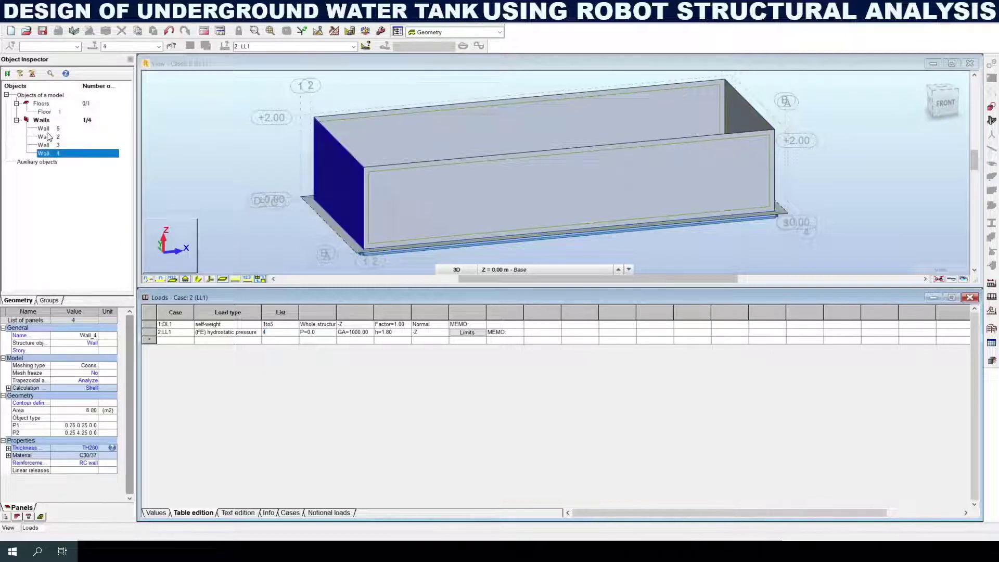
pyautogui.click(46, 129)
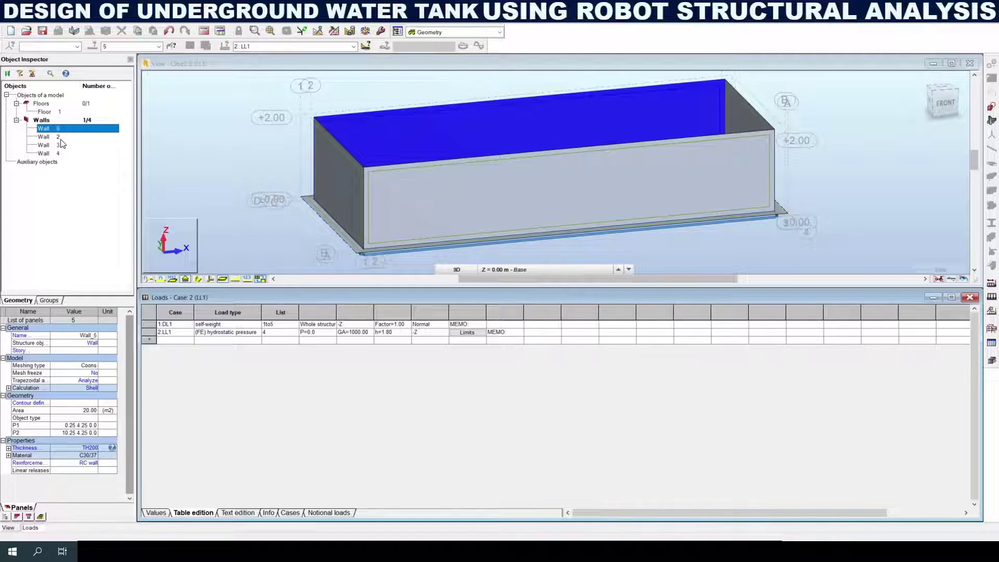
# Step: Set the panel list of the LL1 hydrostatic pressure record to 2
pyautogui.click(282, 333)
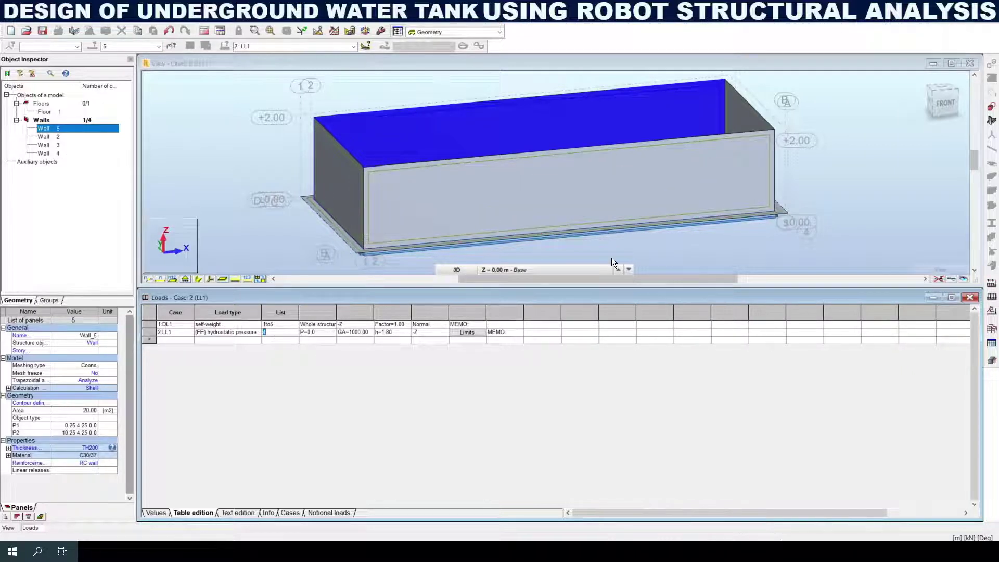
pyautogui.write('2')
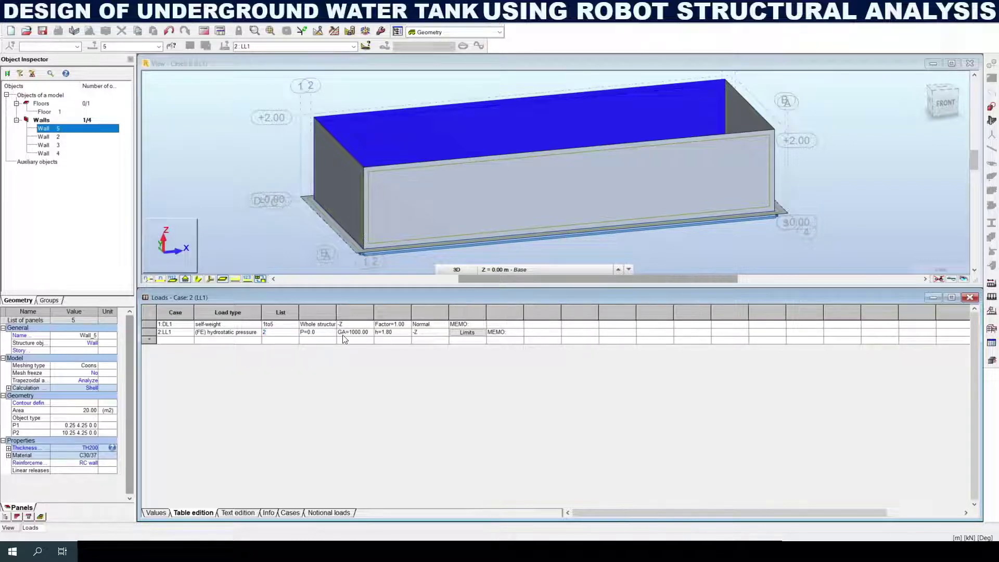
pyautogui.click(319, 332)
pyautogui.click(289, 336)
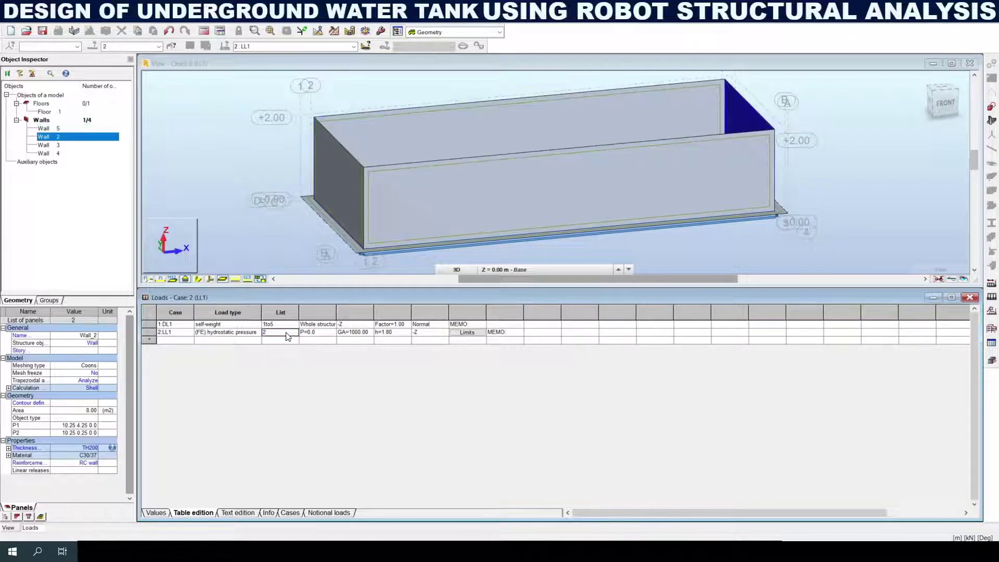
# Step: Turn on the display of load symbols and load values in the tank's model view
pyautogui.scroll(2, 648, 203)
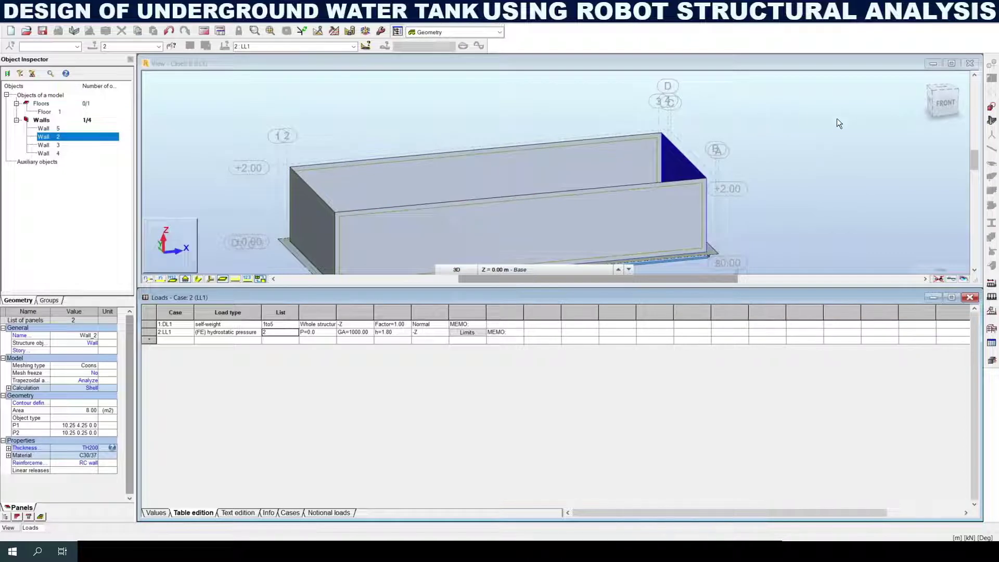
pyautogui.scroll(-1, 837, 118)
pyautogui.click(901, 94)
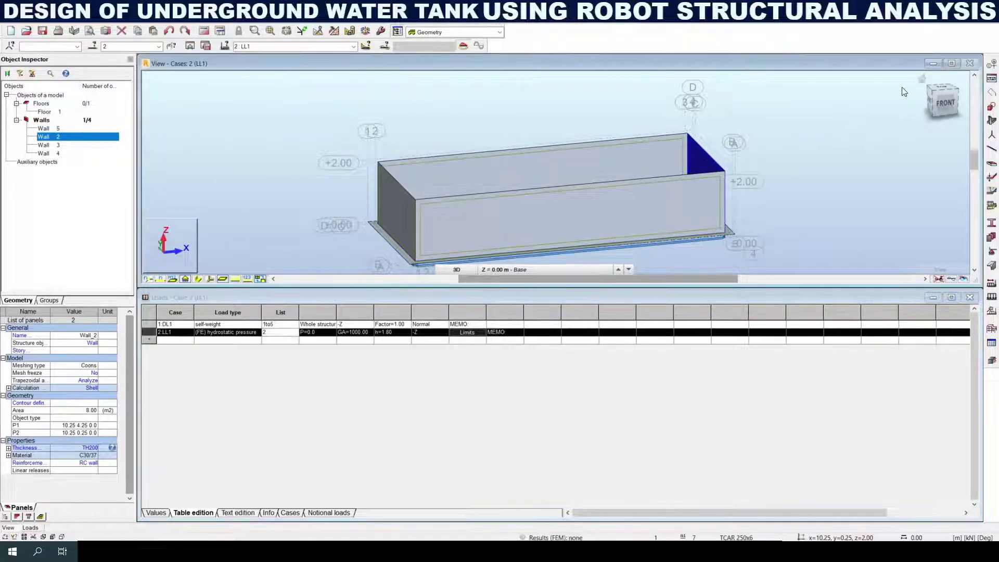
pyautogui.moveTo(921, 82); pyautogui.dragTo(609, 168)
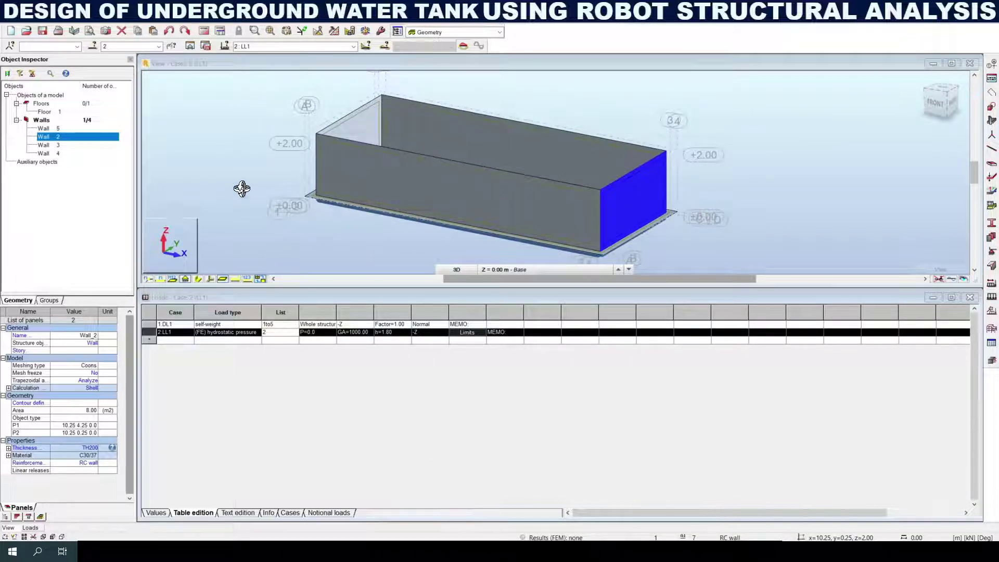
pyautogui.rightClick(185, 190)
pyautogui.click(225, 299)
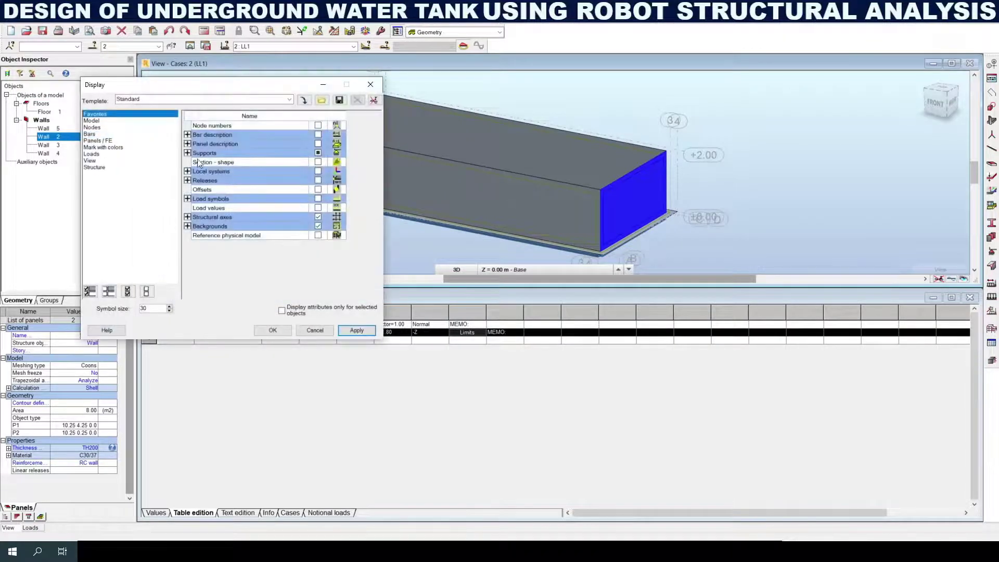
pyautogui.click(92, 154)
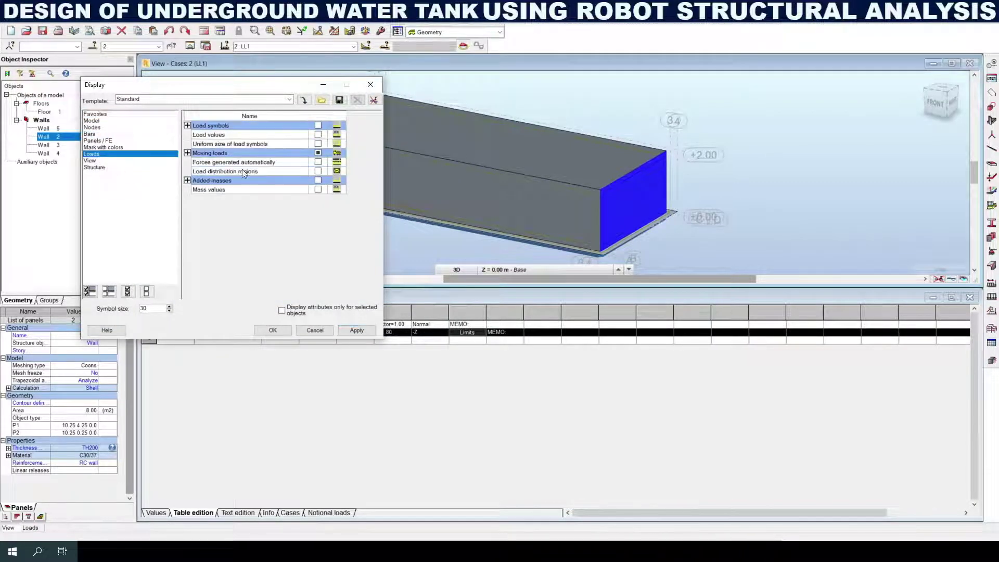
pyautogui.click(318, 134)
pyautogui.click(356, 330)
pyautogui.click(273, 330)
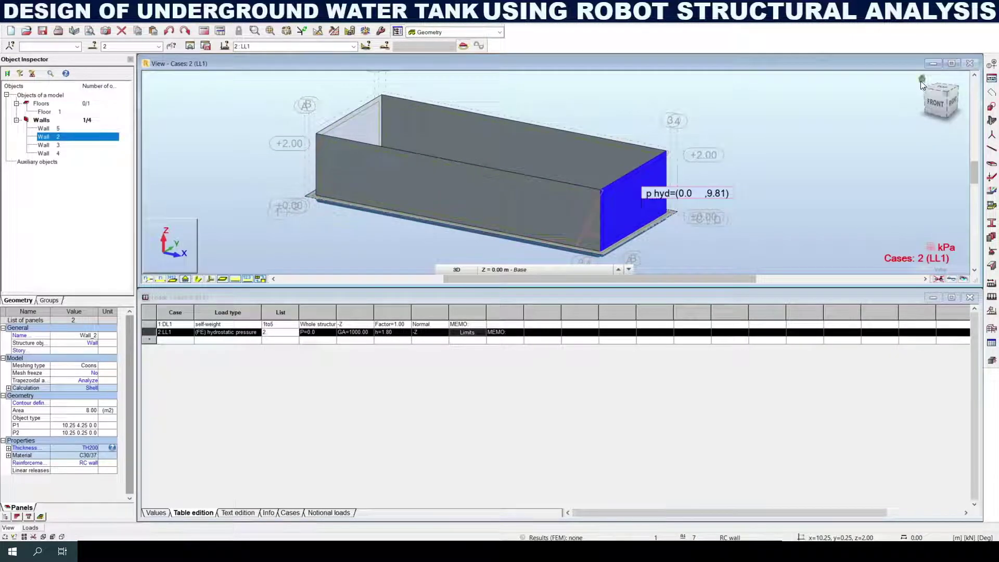
# Step: Examine the hydrostatic pressure diagram on wall 2 from several angles
pyautogui.scroll(-2, 649, 205)
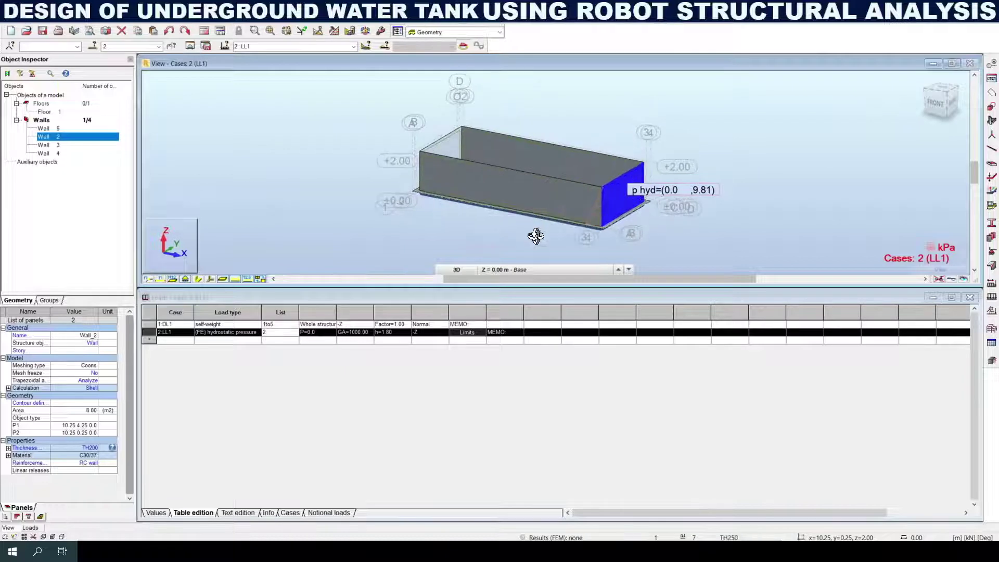
pyautogui.keyDown('shift'); pyautogui.moveTo(536, 235); pyautogui.dragTo(655, 199, button='middle'); pyautogui.keyUp('shift')
pyautogui.scroll(2, 654, 198)
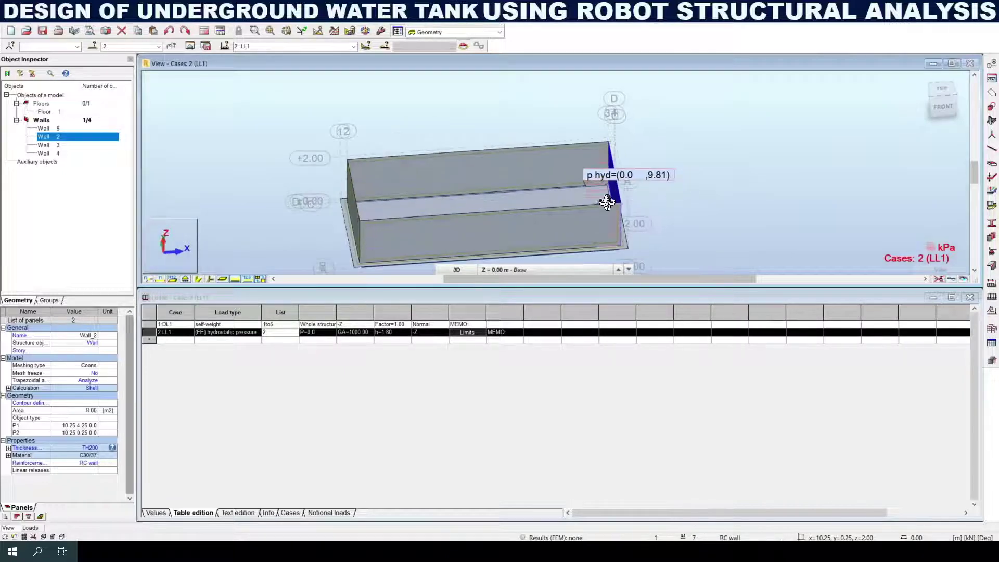
pyautogui.scroll(2, 604, 202)
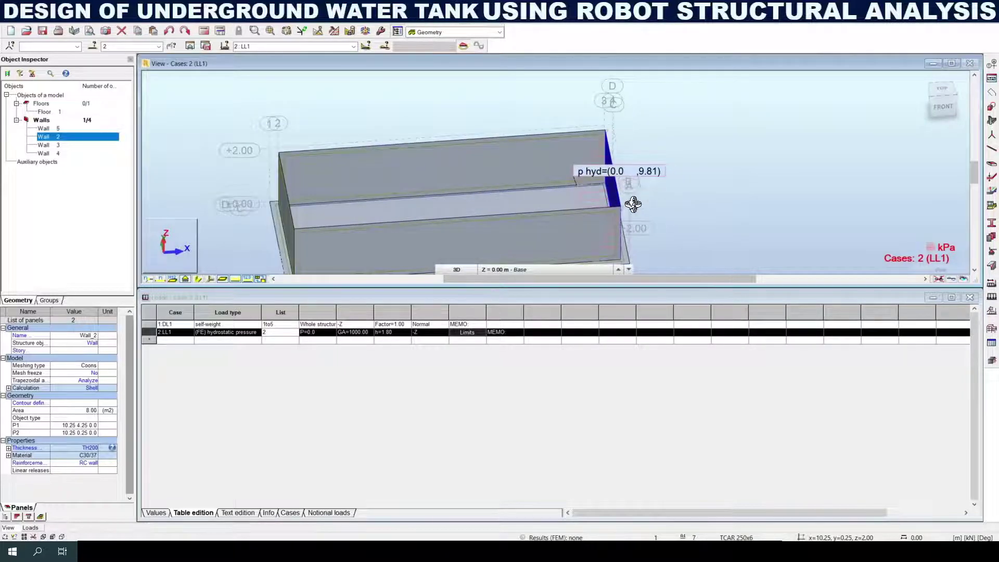
pyautogui.scroll(1, 633, 191)
pyautogui.scroll(-2, 623, 204)
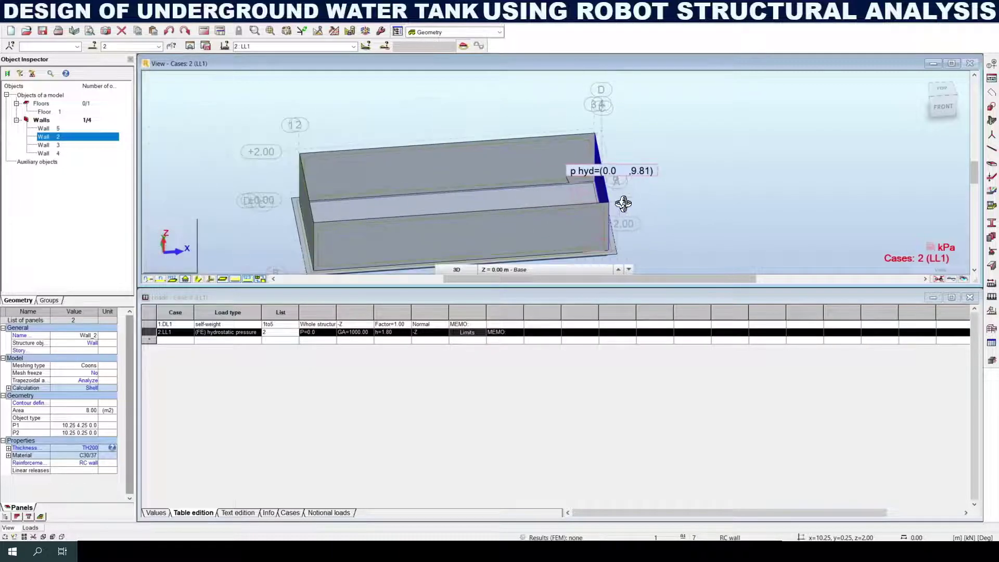
pyautogui.moveTo(575, 208); pyautogui.dragTo(598, 176, button='middle')
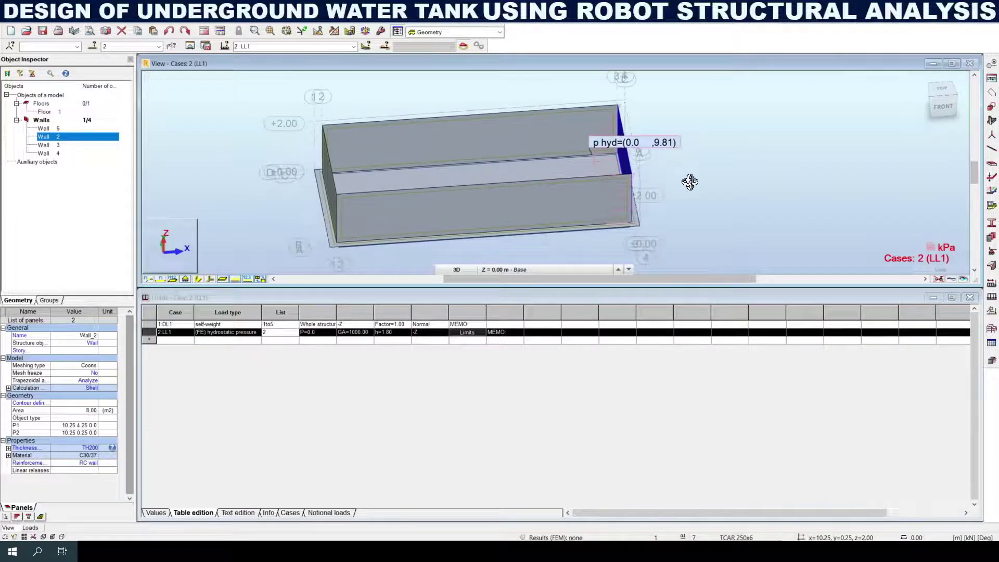
# Step: Add three more LL1 hydrostatic pressure records for panels 3, 4 and 5 with GA = 1000, h = 1.8 and direction -Z
pyautogui.click(175, 340)
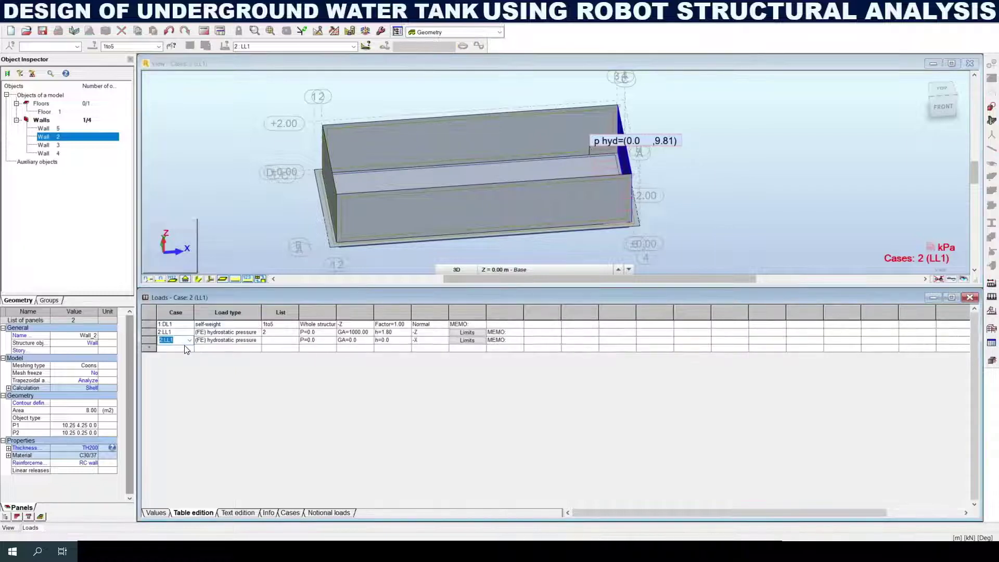
pyautogui.click(183, 348)
pyautogui.click(186, 355)
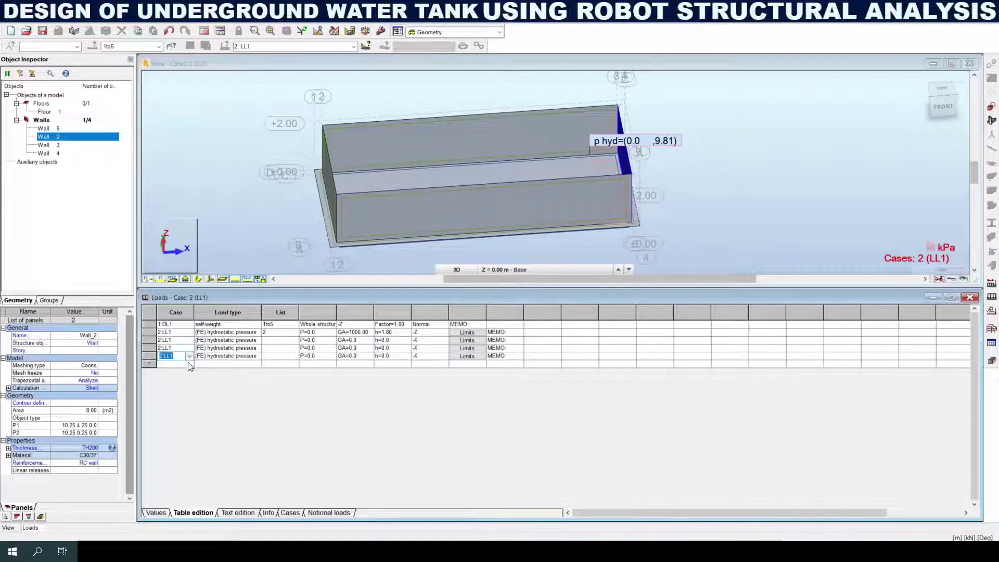
pyautogui.click(288, 340)
pyautogui.write('2')
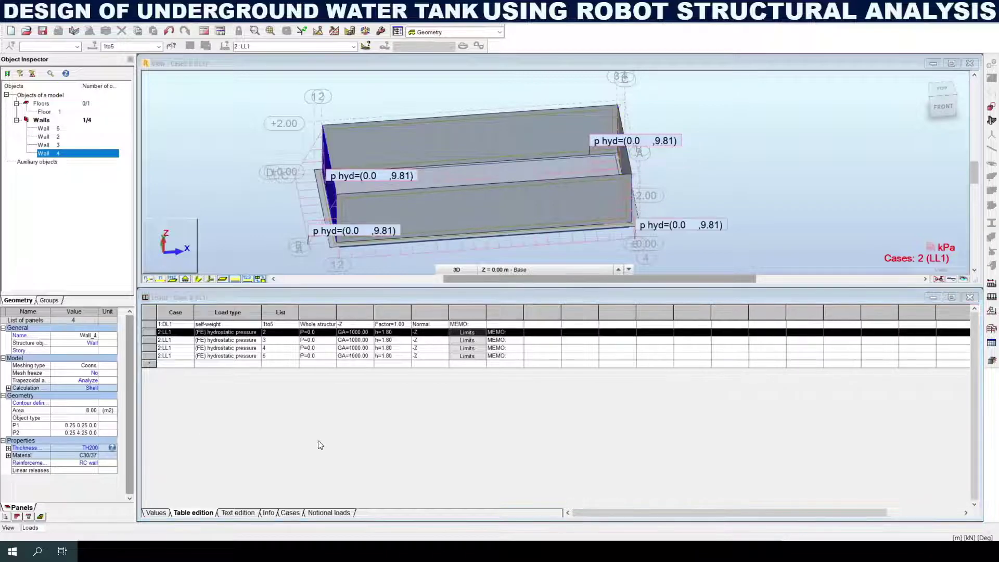
# Step: Enlarge the model view at the expense of the load table, and turn the tank to show its pressure diagrams
pyautogui.click(377, 401)
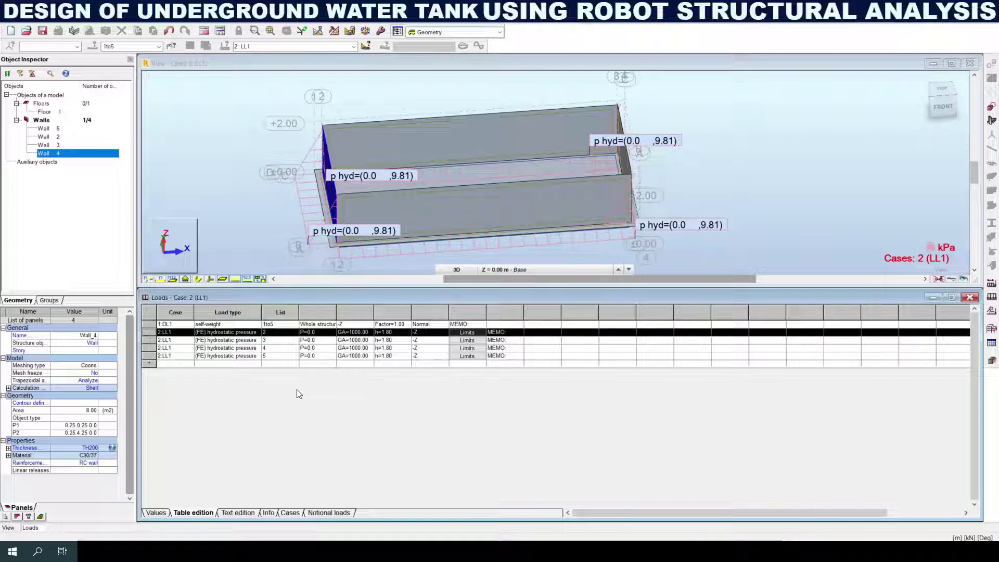
pyautogui.moveTo(330, 289); pyautogui.dragTo(356, 384)
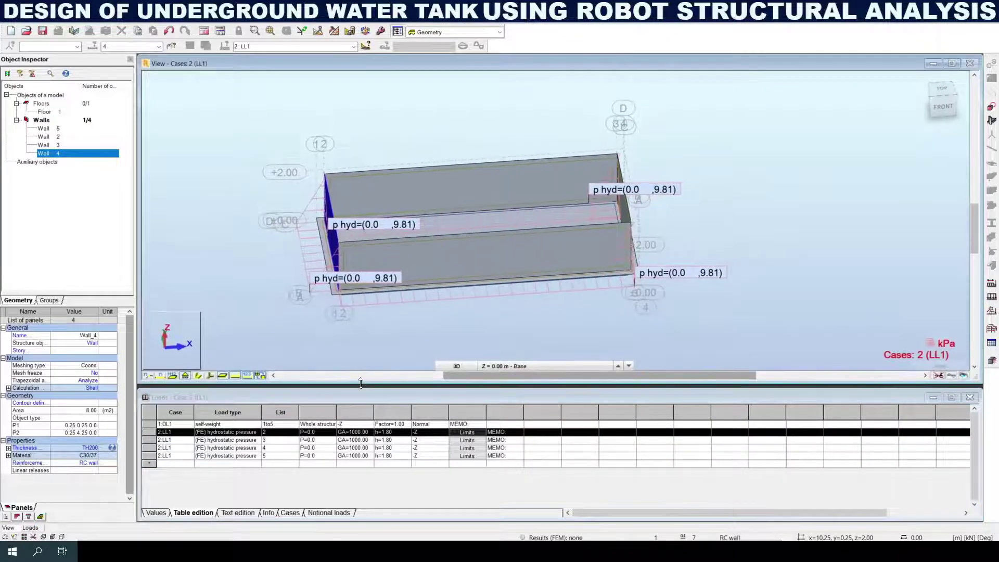
pyautogui.moveTo(920, 86); pyautogui.dragTo(563, 203)
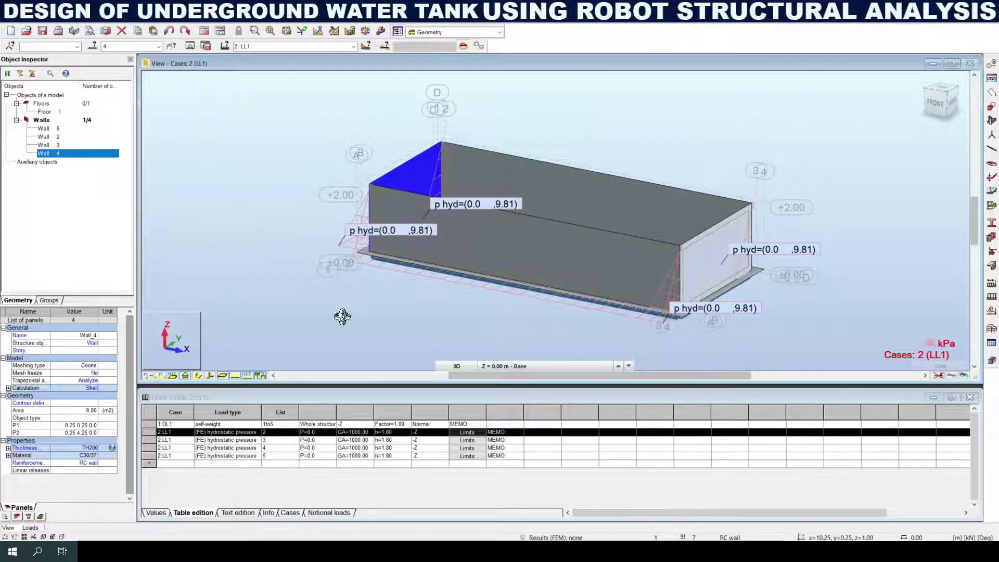
pyautogui.rightClick(199, 243)
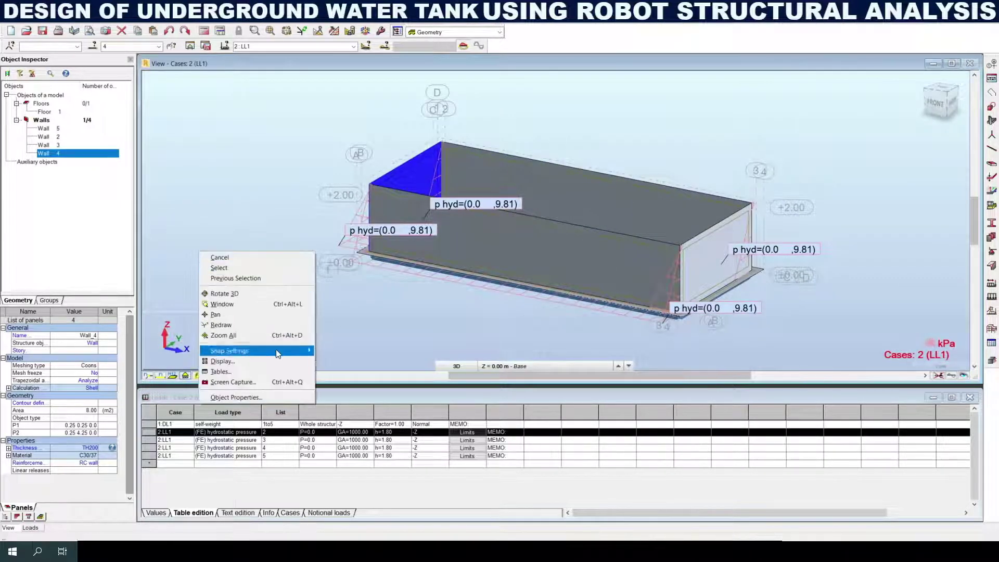
pyautogui.click(244, 351)
pyautogui.click(94, 167)
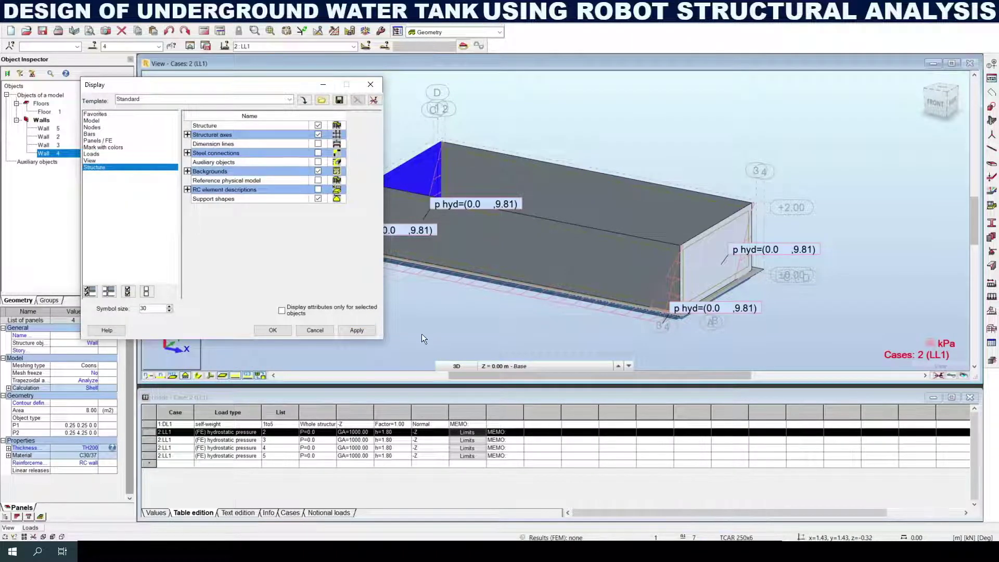
pyautogui.click(370, 84)
# Step: Hide the structural axes in the model view through the structure display settings
pyautogui.rightClick(223, 302)
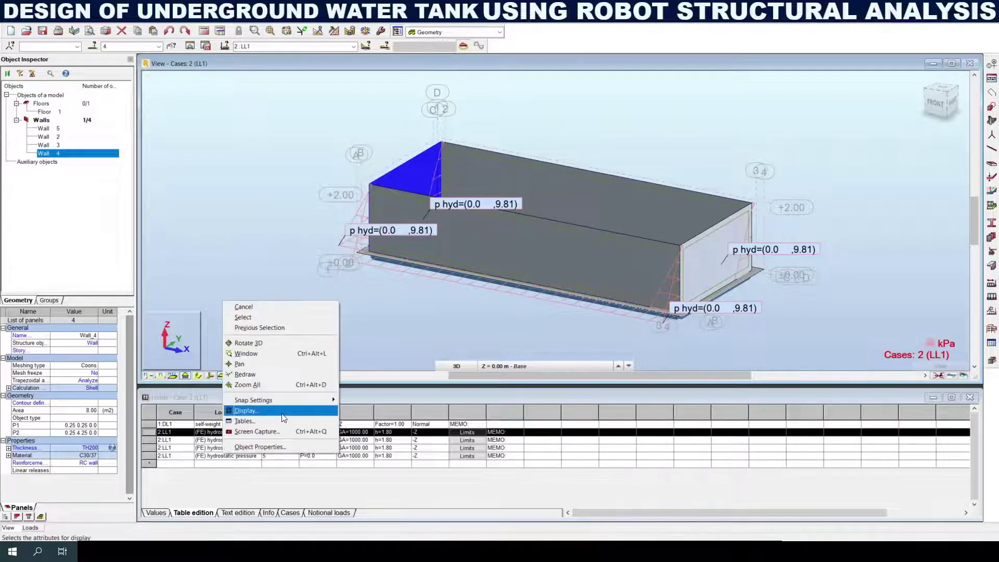
pyautogui.click(247, 411)
pyautogui.click(96, 167)
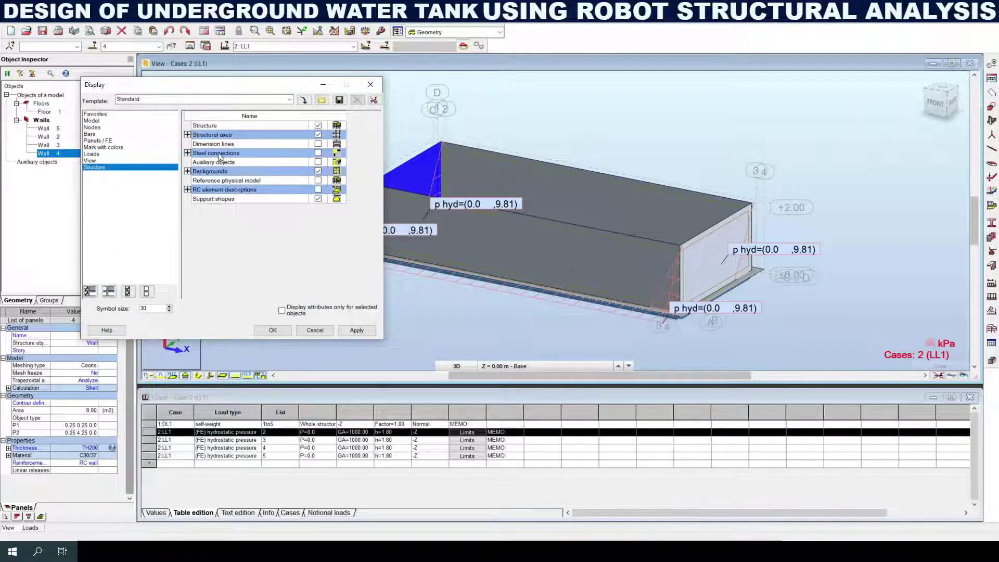
pyautogui.click(319, 135)
pyautogui.click(357, 330)
pyautogui.click(273, 330)
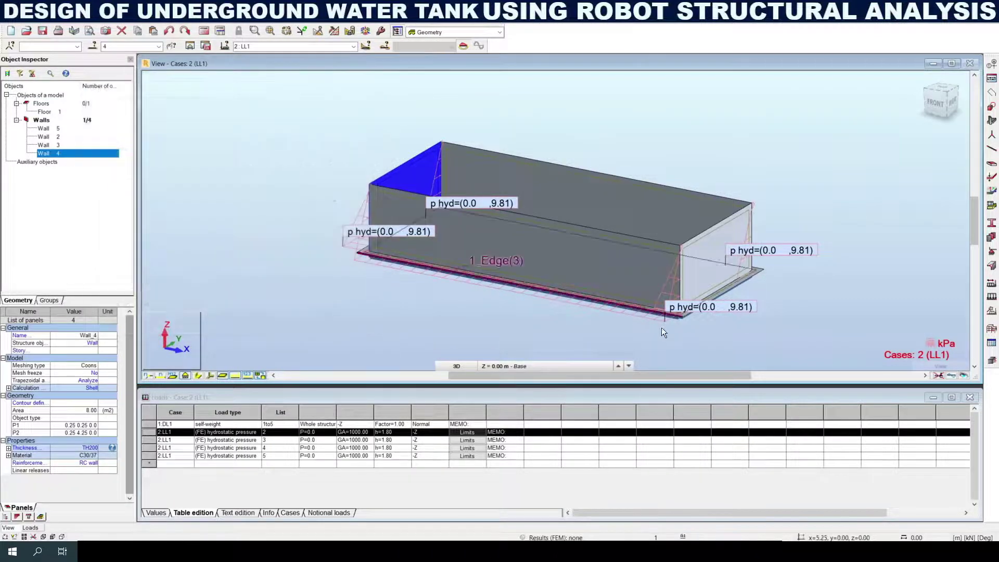
# Step: Examine the hydrostatic pressure diagrams on all four tank walls from above and from the sides
pyautogui.scroll(-2, 662, 329)
pyautogui.scroll(-1, 519, 271)
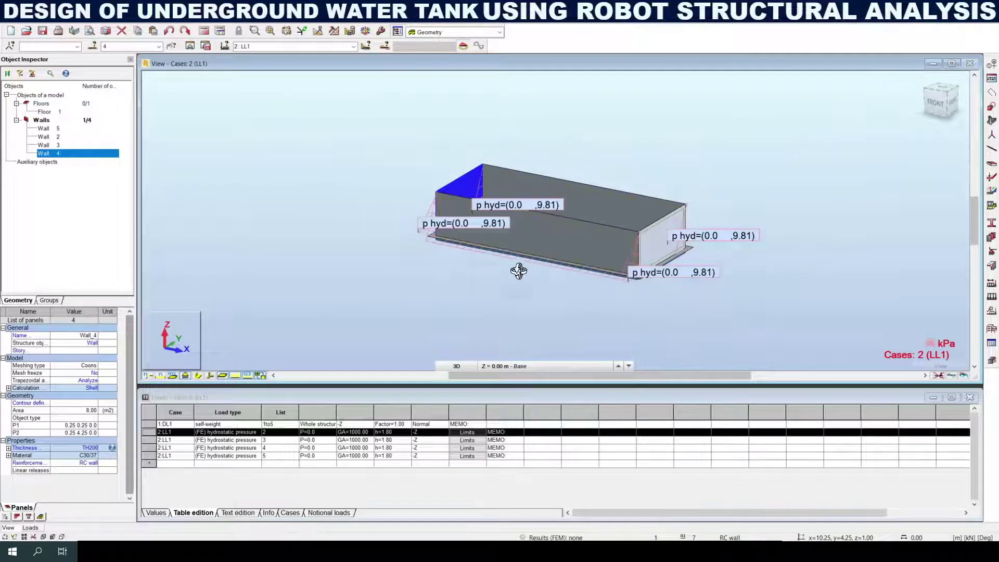
pyautogui.keyDown('shift'); pyautogui.moveTo(442, 260); pyautogui.dragTo(609, 259, button='middle'); pyautogui.keyUp('shift')
pyautogui.scroll(2, 717, 251)
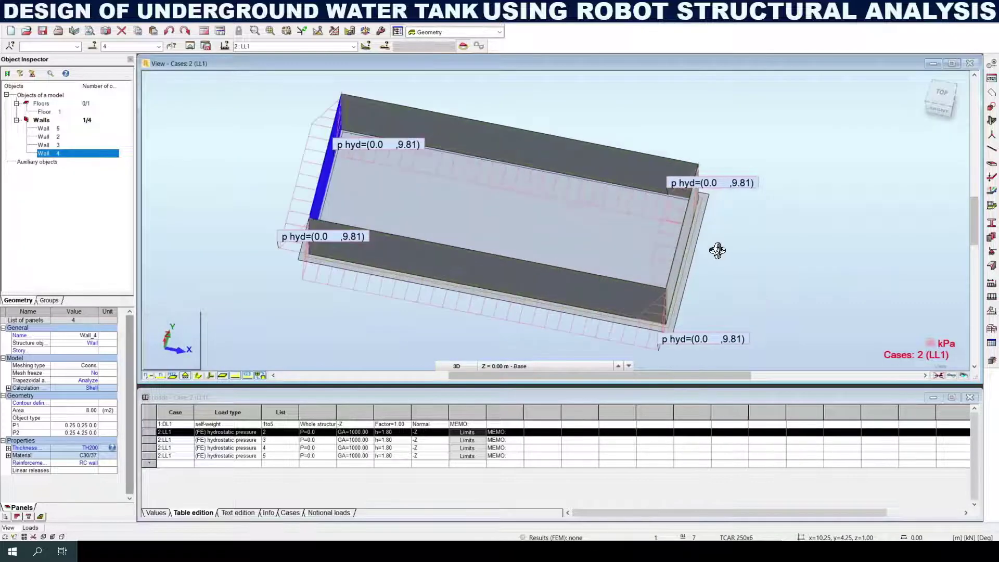
pyautogui.scroll(1, 718, 250)
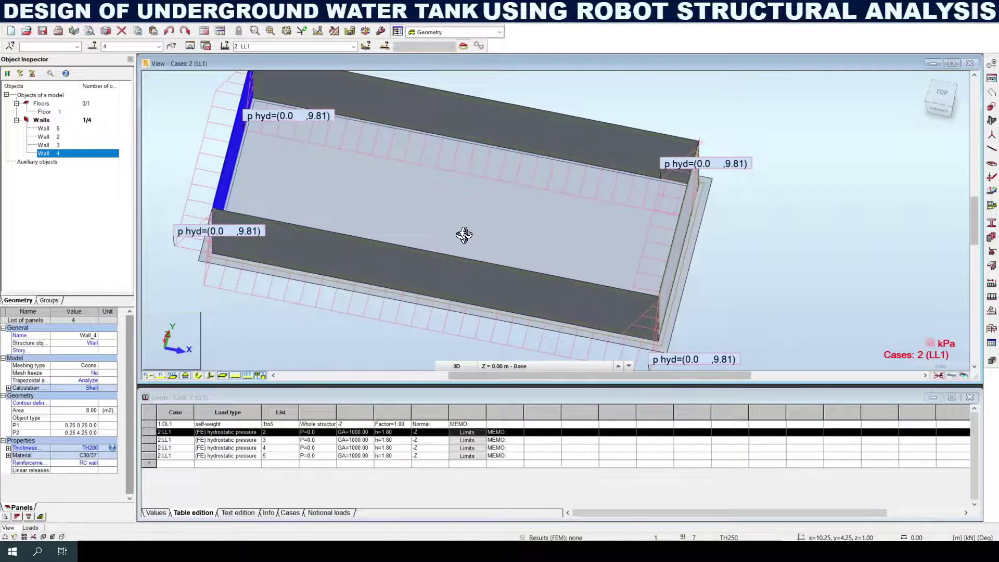
pyautogui.keyDown('shift'); pyautogui.moveTo(444, 225); pyautogui.dragTo(441, 215, button='middle'); pyautogui.keyUp('shift')
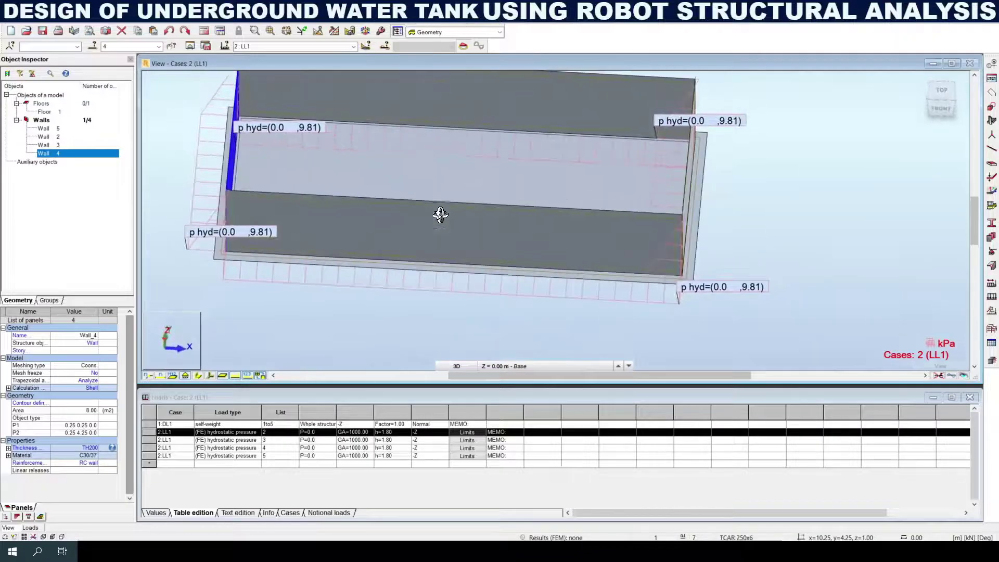
pyautogui.keyDown('shift'); pyautogui.moveTo(463, 181); pyautogui.dragTo(653, 174, button='middle'); pyautogui.keyUp('shift')
# Step: Clear the current selection and select wall 2 in the model
pyautogui.rightClick(658, 179)
pyautogui.click(611, 207)
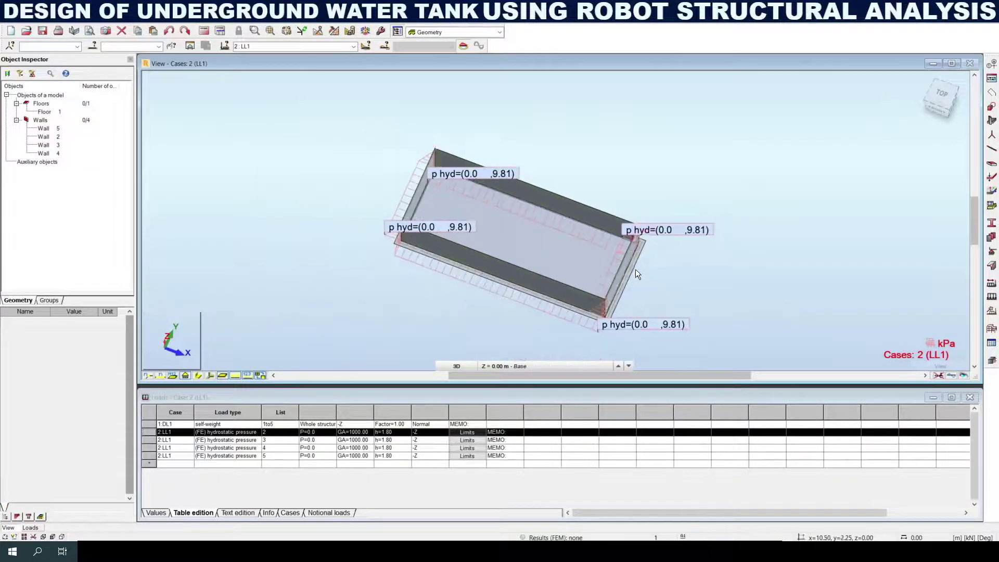
pyautogui.keyDown('shift'); pyautogui.moveTo(635, 269); pyautogui.dragTo(611, 261, button='middle'); pyautogui.keyUp('shift')
pyautogui.click(619, 262)
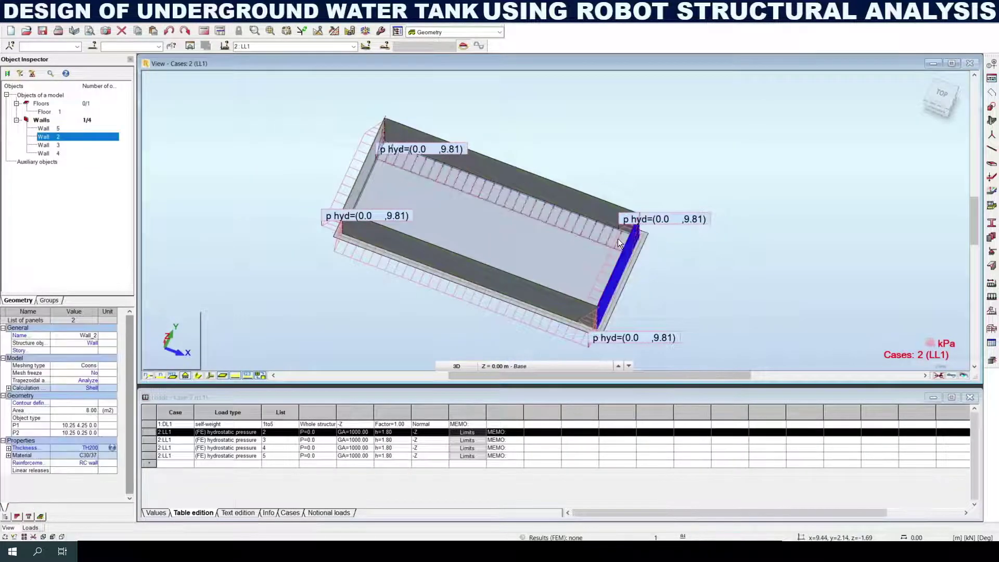
# Step: Add wall 5 to the selection of wall 2, check the pressure side on both walls, and clear the selection
pyautogui.keyDown('ctrl'); pyautogui.click(564, 183); pyautogui.keyUp('ctrl')
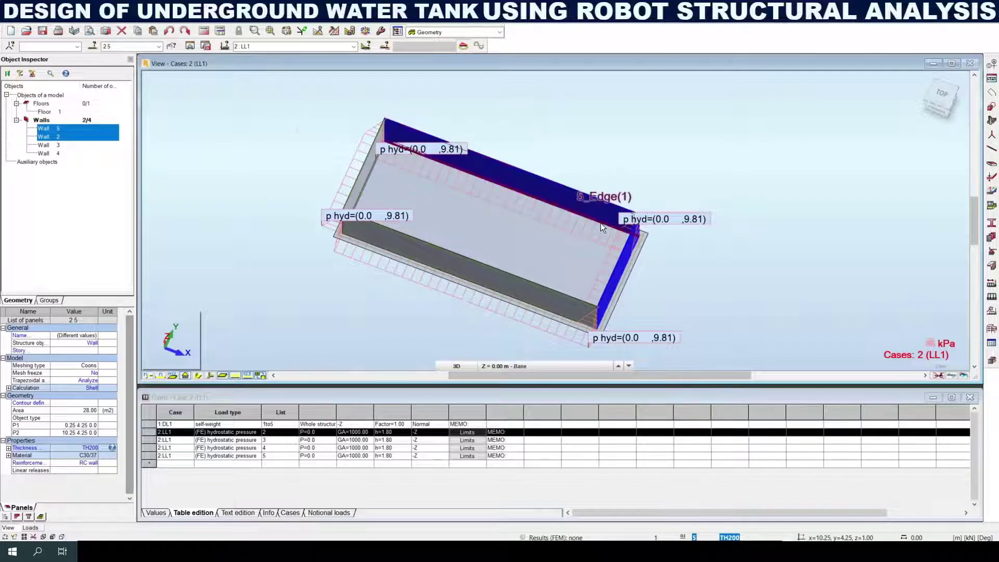
pyautogui.scroll(2, 600, 223)
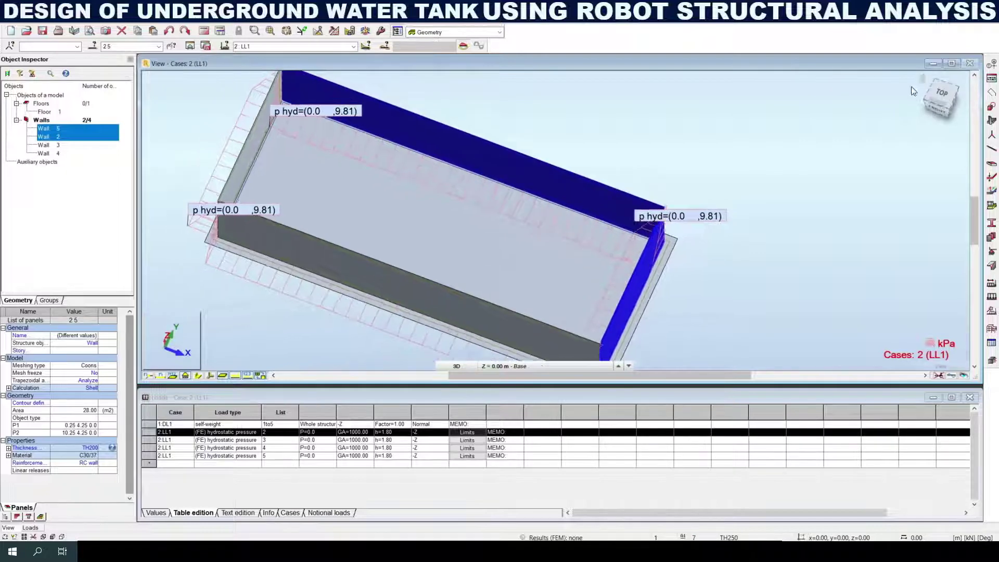
pyautogui.scroll(-3, 710, 217)
pyautogui.moveTo(680, 222); pyautogui.dragTo(598, 205, button='middle')
pyautogui.rightClick(750, 180)
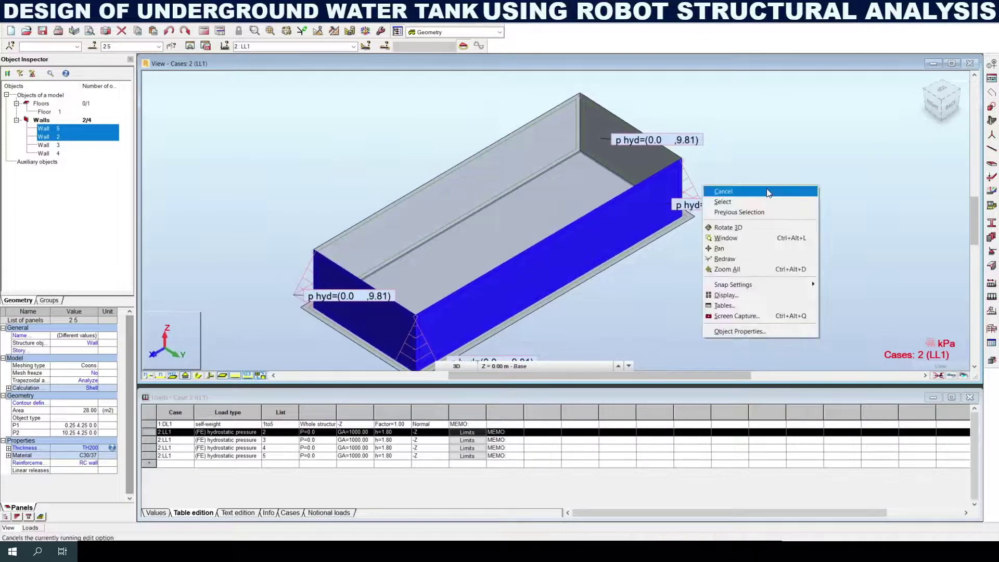
pyautogui.click(767, 192)
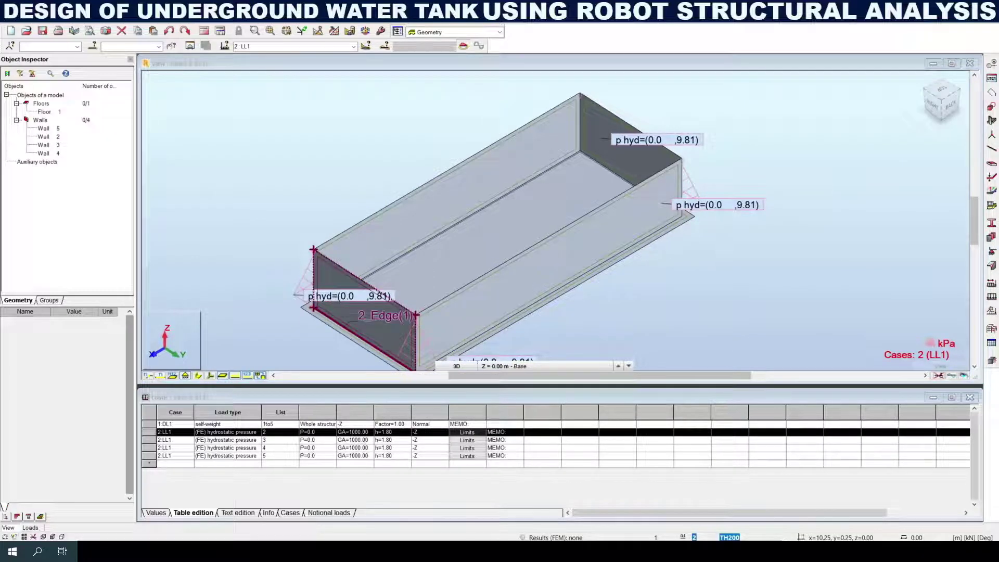
# Step: Select walls 3 and 4, the two walls whose pressure diagrams lie outside the tank
pyautogui.scroll(-3, 545, 289)
pyautogui.scroll(3, 579, 256)
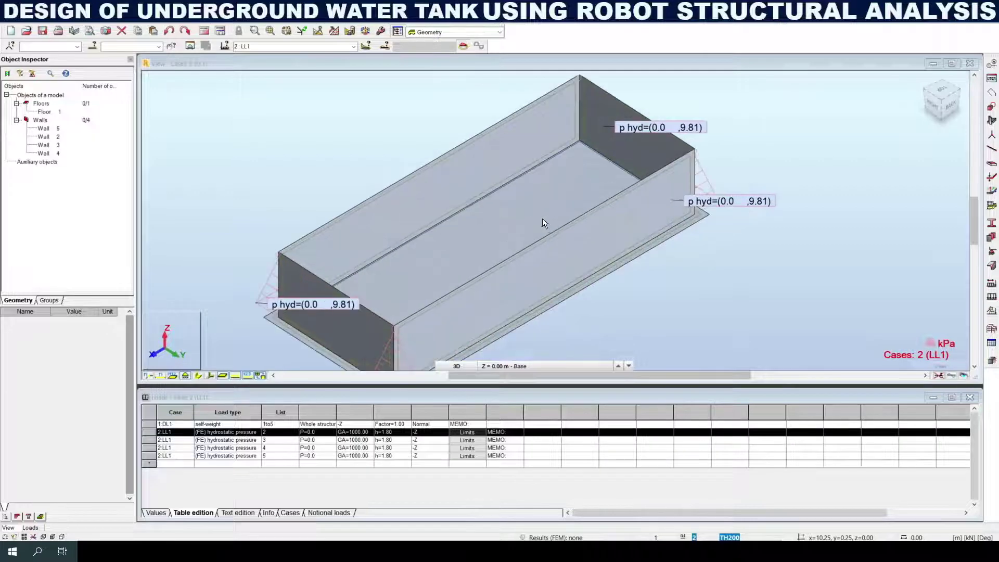
pyautogui.scroll(-3, 543, 218)
pyautogui.moveTo(936, 89); pyautogui.dragTo(445, 200)
pyautogui.moveTo(444, 199); pyautogui.dragTo(381, 197)
pyautogui.rightClick(381, 198)
pyautogui.click(384, 208)
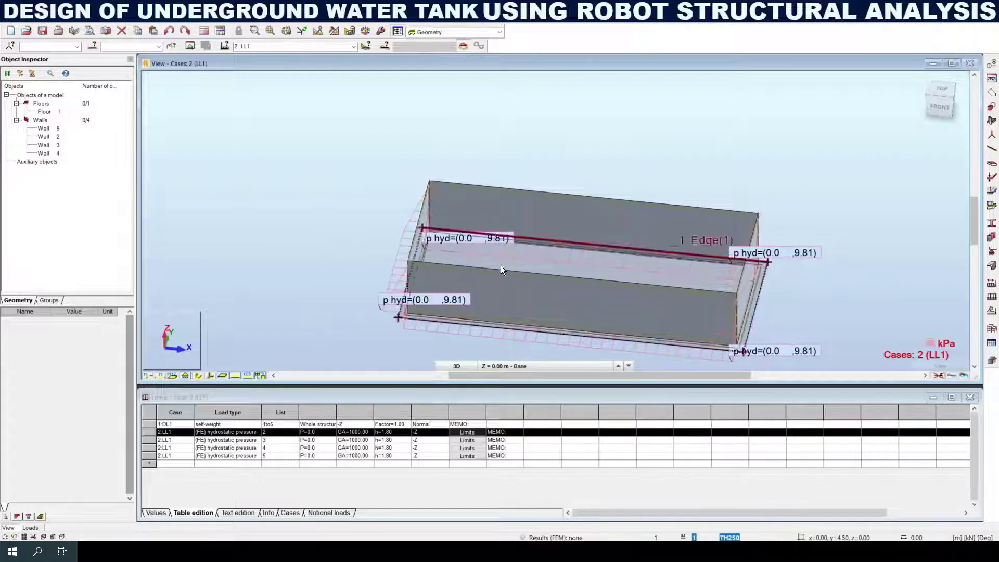
pyautogui.click(498, 273)
pyautogui.keyDown('ctrl'); pyautogui.click(416, 239); pyautogui.keyUp('ctrl')
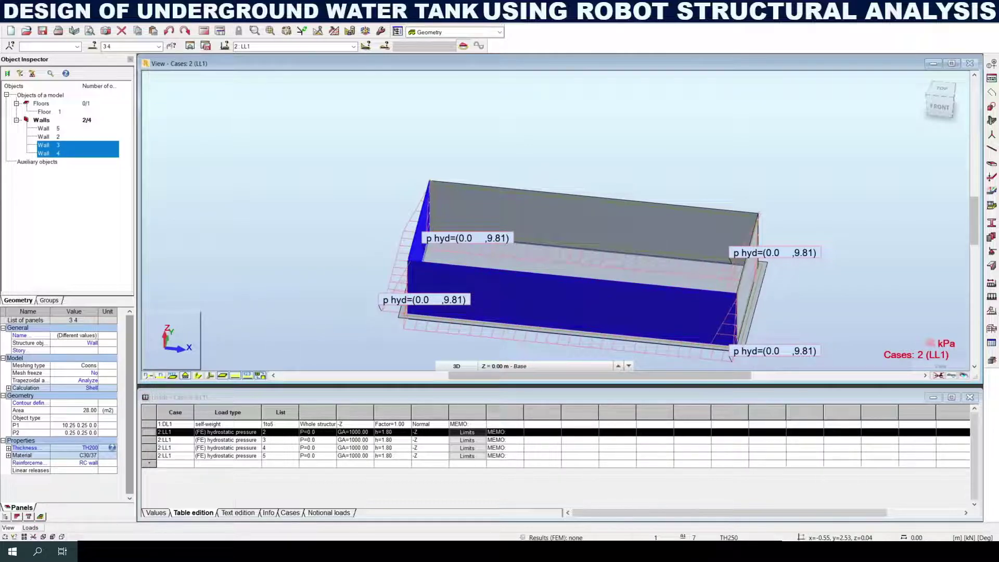
pyautogui.click(73, 466)
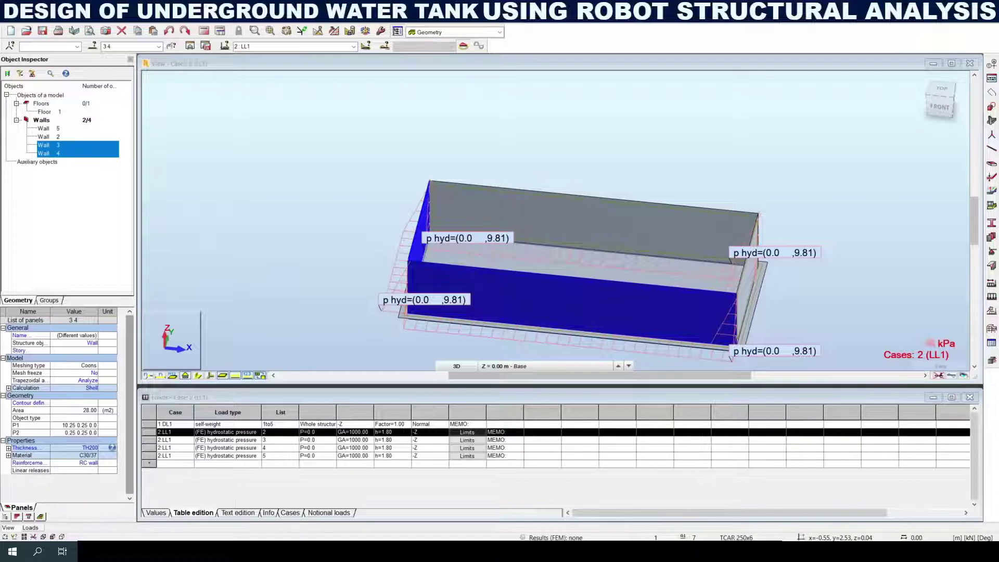
pyautogui.click(254, 206)
# Step: Reverse the local Z axis sense of wall panels 3 and 4, and check the resulting pressure directions around the tank
pyautogui.click(101, 15)
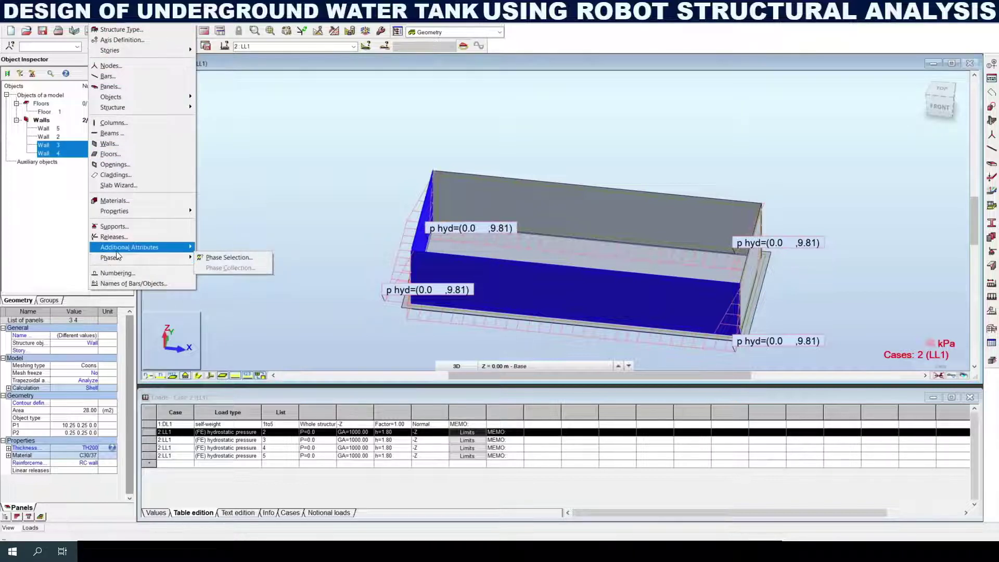
pyautogui.moveTo(119, 250)
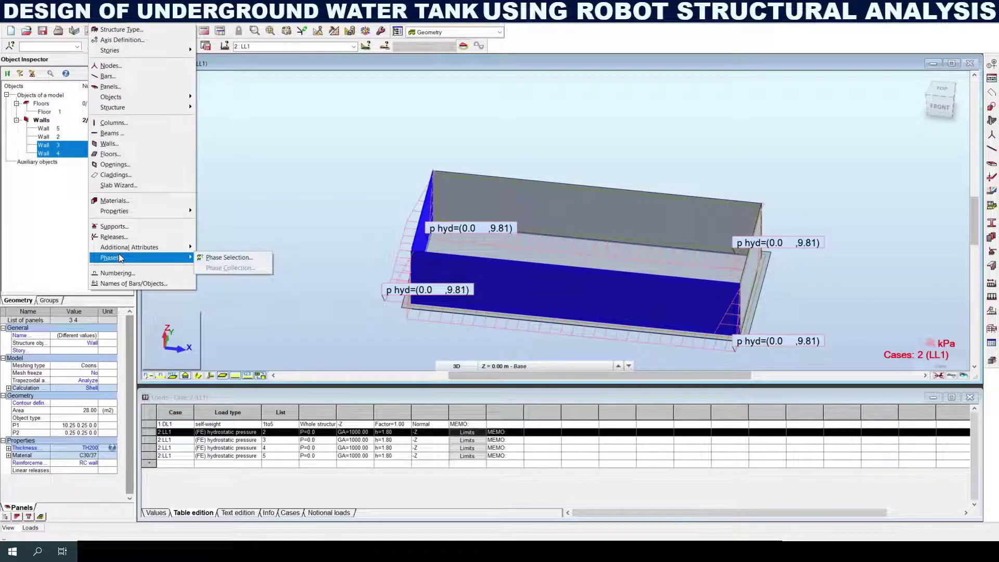
pyautogui.moveTo(127, 212)
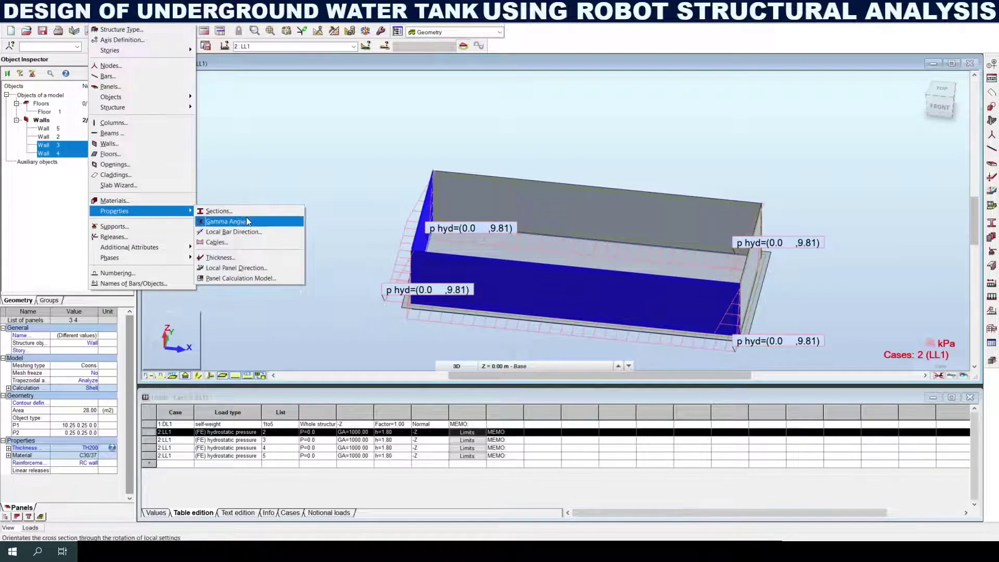
pyautogui.click(233, 269)
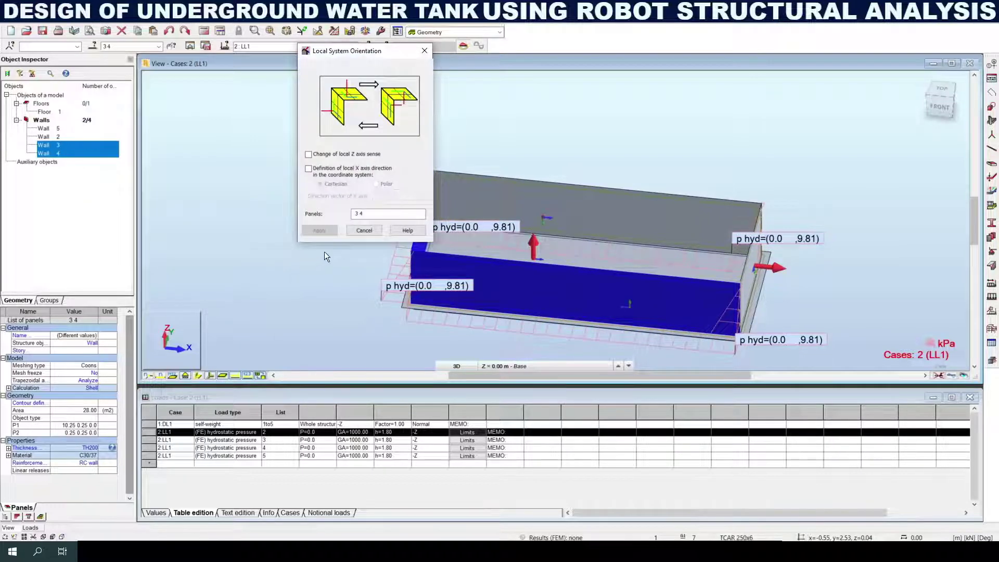
pyautogui.click(366, 214)
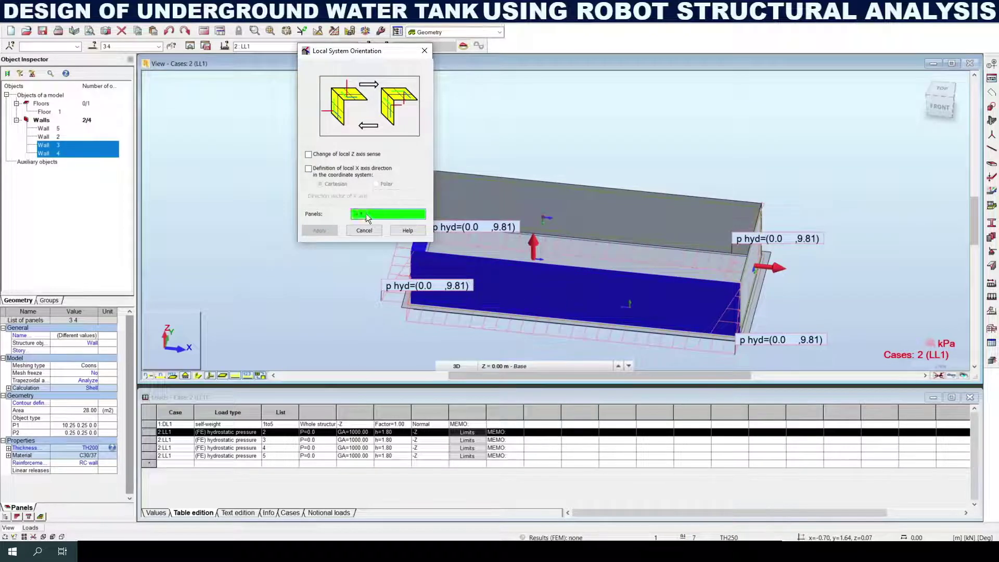
pyautogui.moveTo(366, 213); pyautogui.dragTo(349, 214)
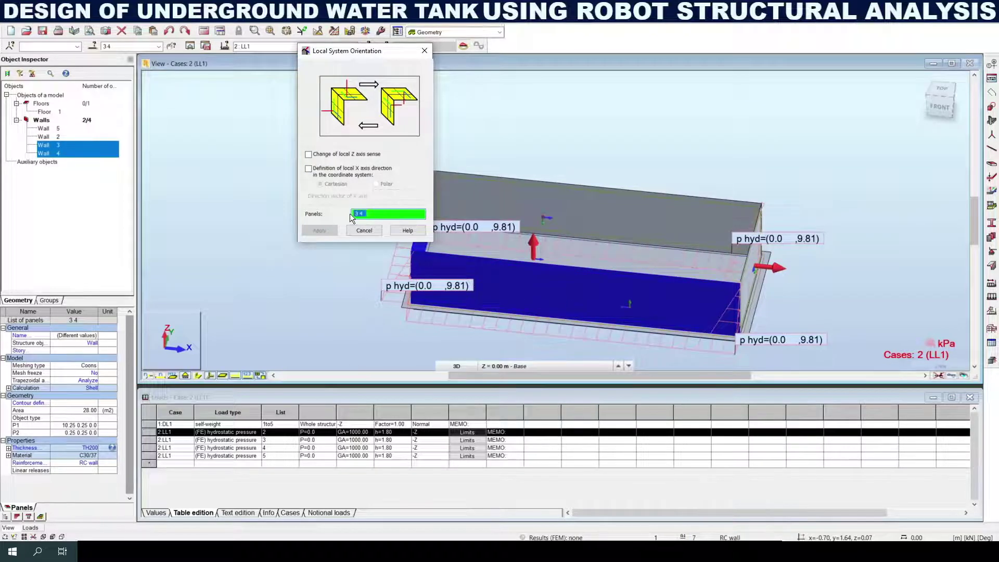
pyautogui.click(325, 156)
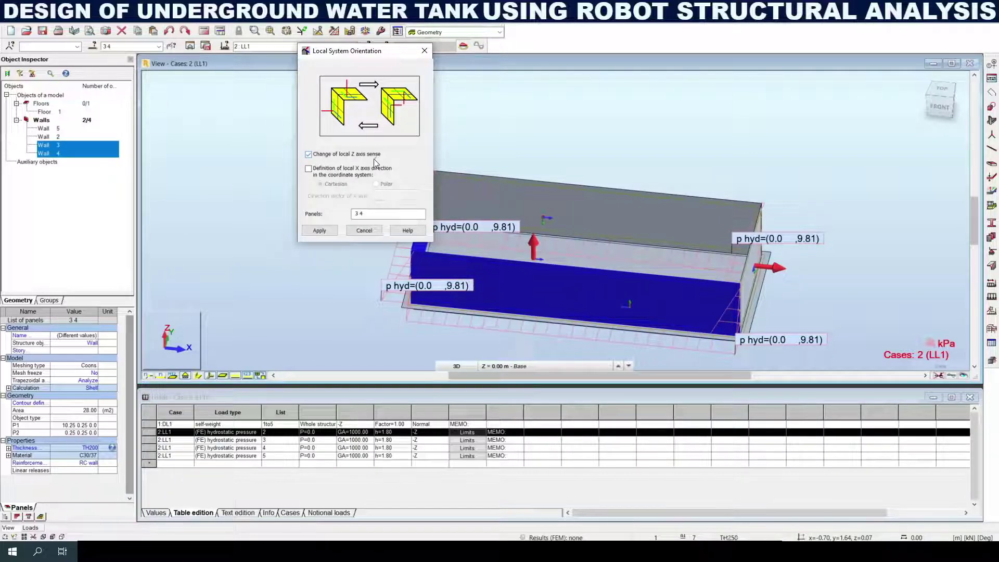
pyautogui.click(321, 232)
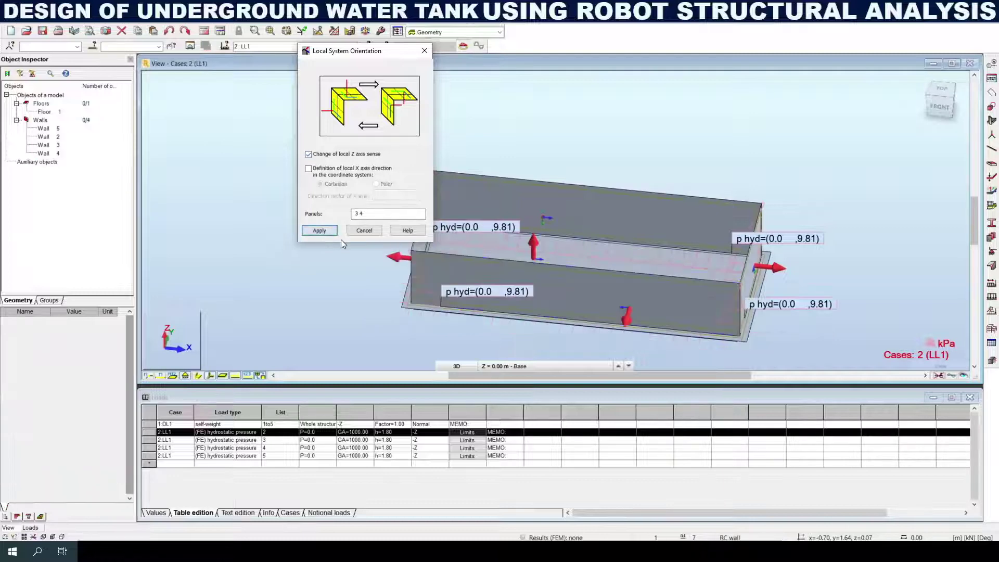
pyautogui.click(364, 230)
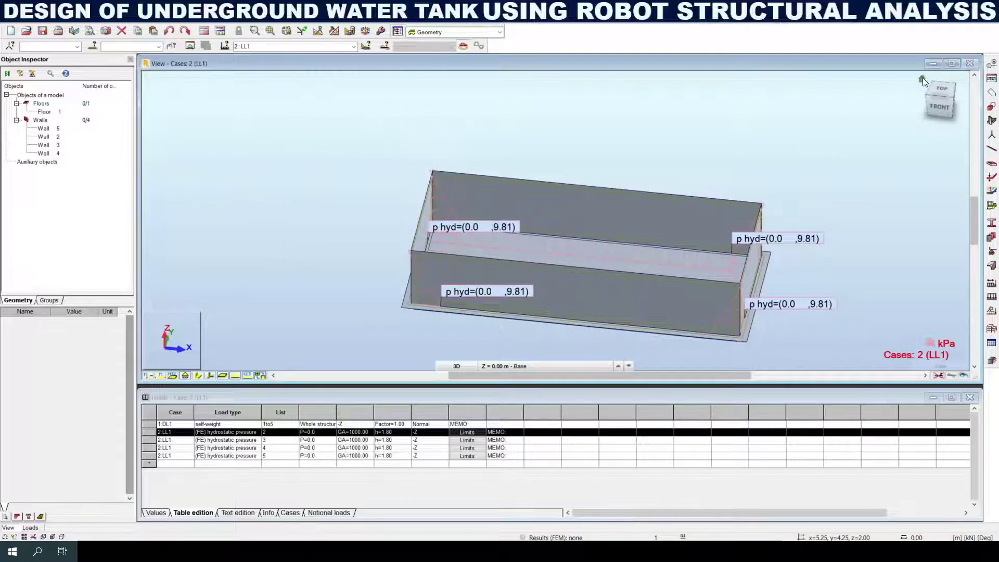
pyautogui.moveTo(923, 83); pyautogui.dragTo(626, 233)
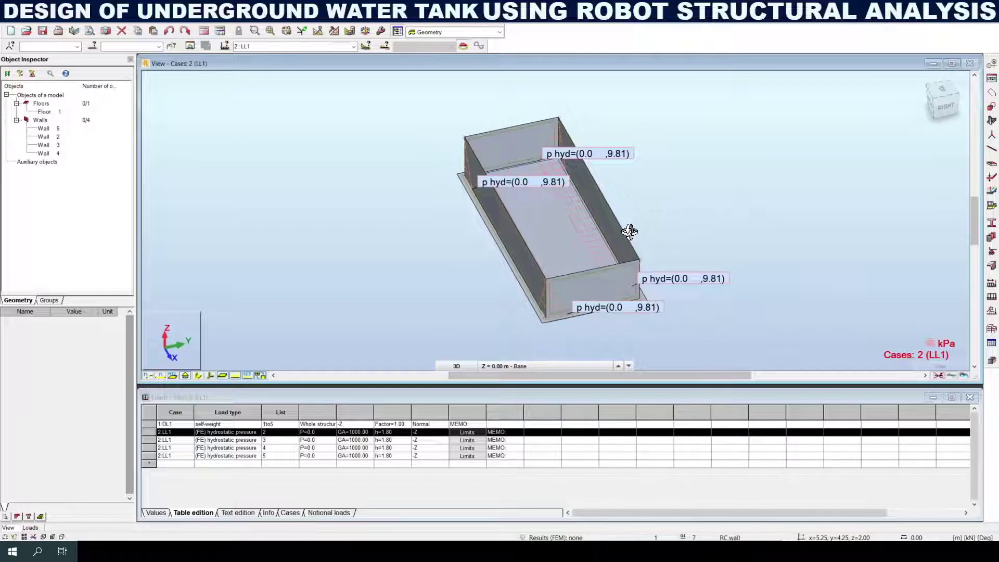
pyautogui.moveTo(562, 192); pyautogui.dragTo(561, 221)
pyautogui.moveTo(476, 214); pyautogui.dragTo(479, 195)
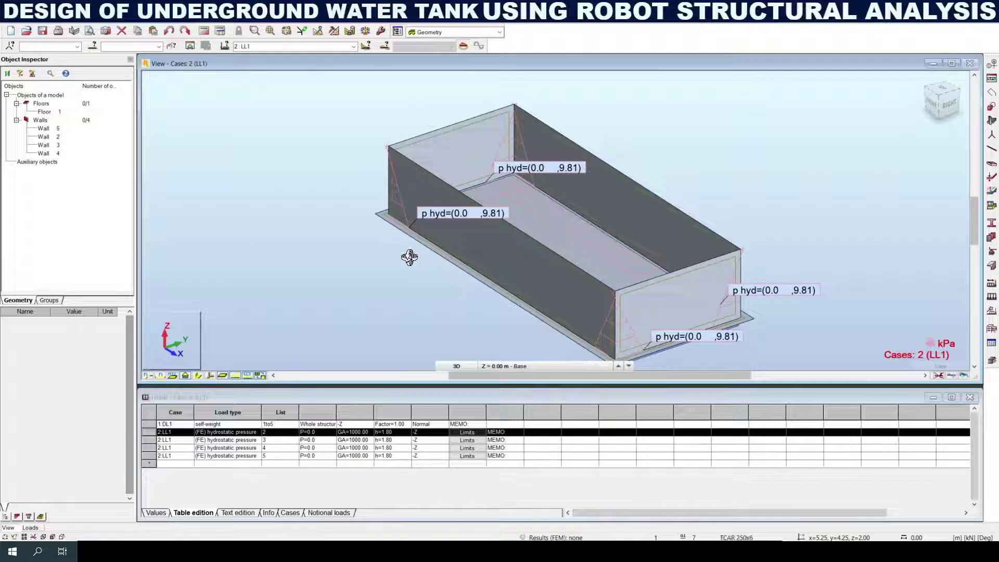
pyautogui.moveTo(404, 260); pyautogui.dragTo(408, 267)
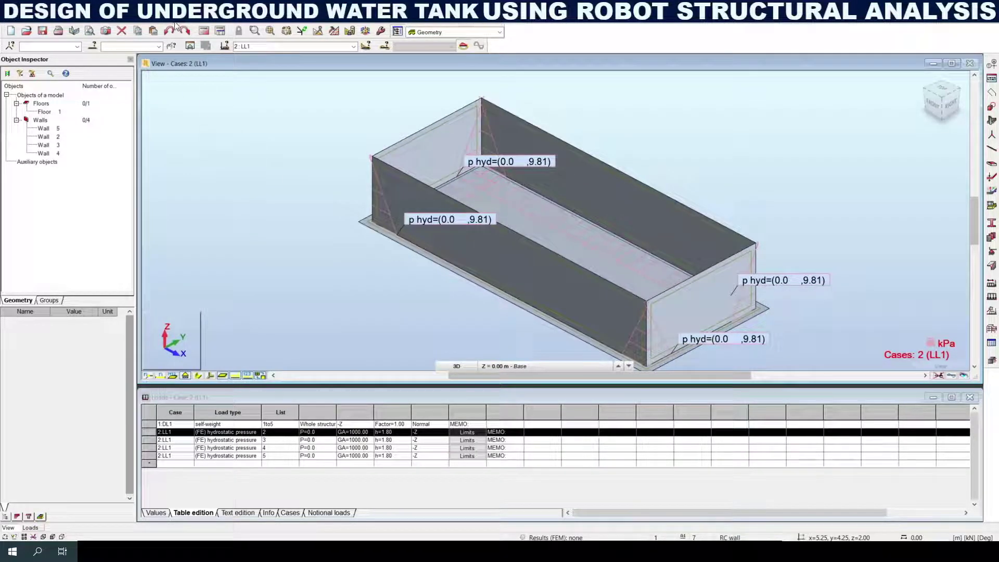
pyautogui.click(146, 23)
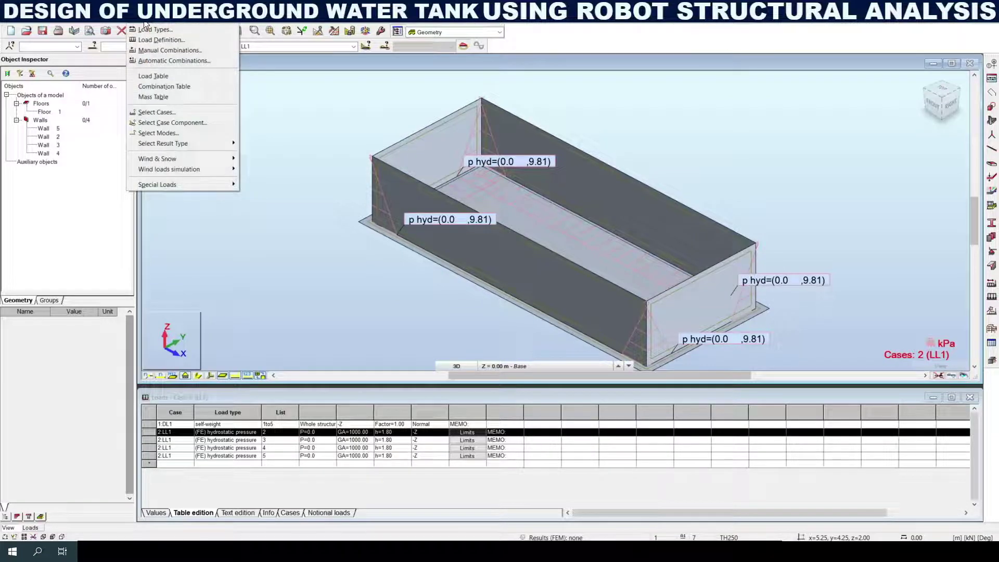
pyautogui.click(159, 61)
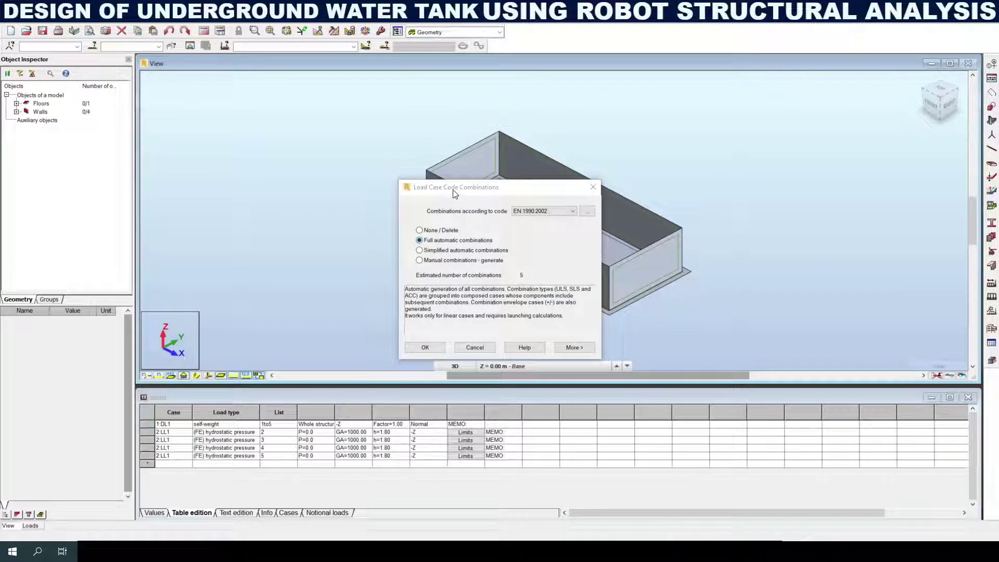
pyautogui.moveTo(454, 190); pyautogui.dragTo(353, 179)
pyautogui.click(430, 201)
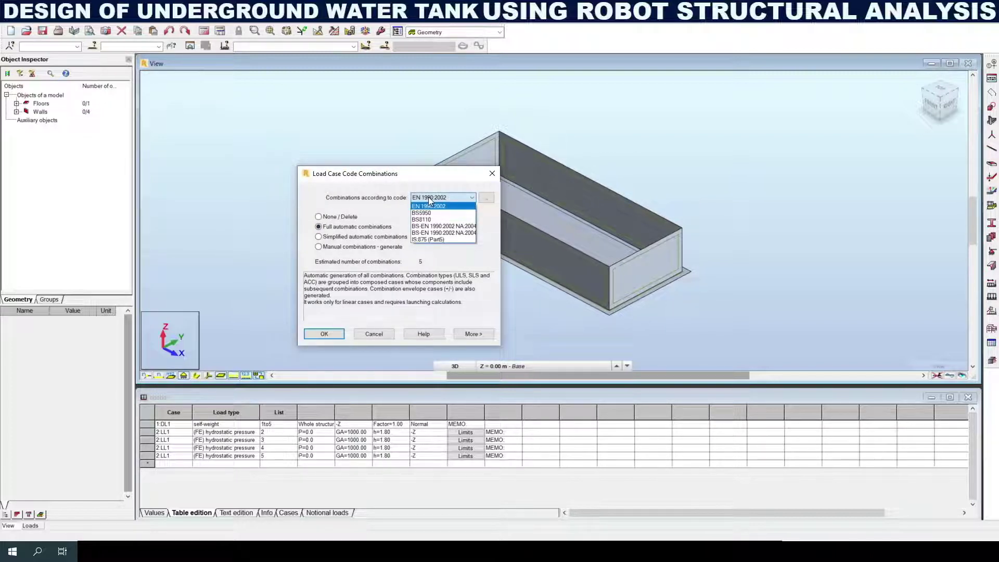
pyautogui.click(429, 197)
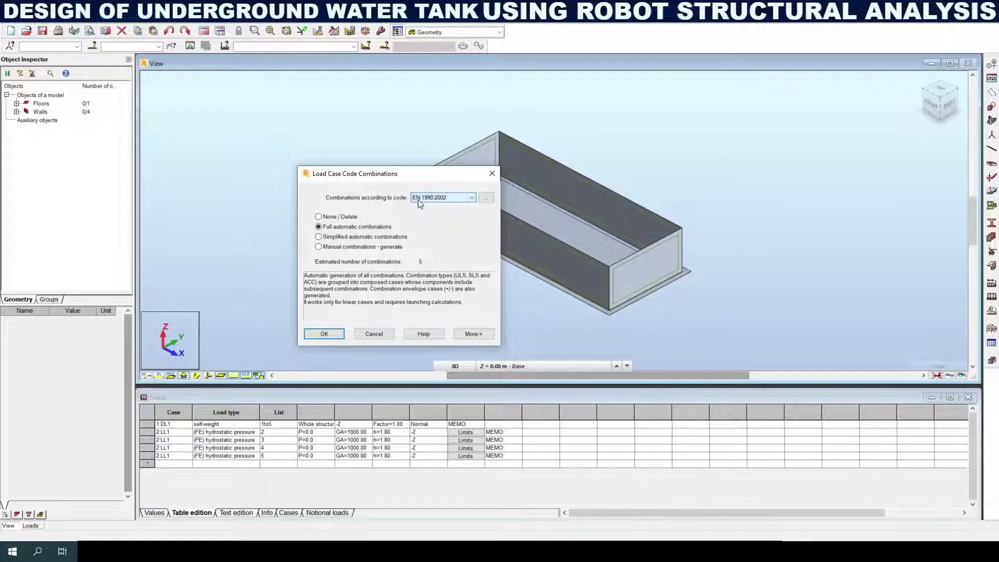
pyautogui.click(346, 238)
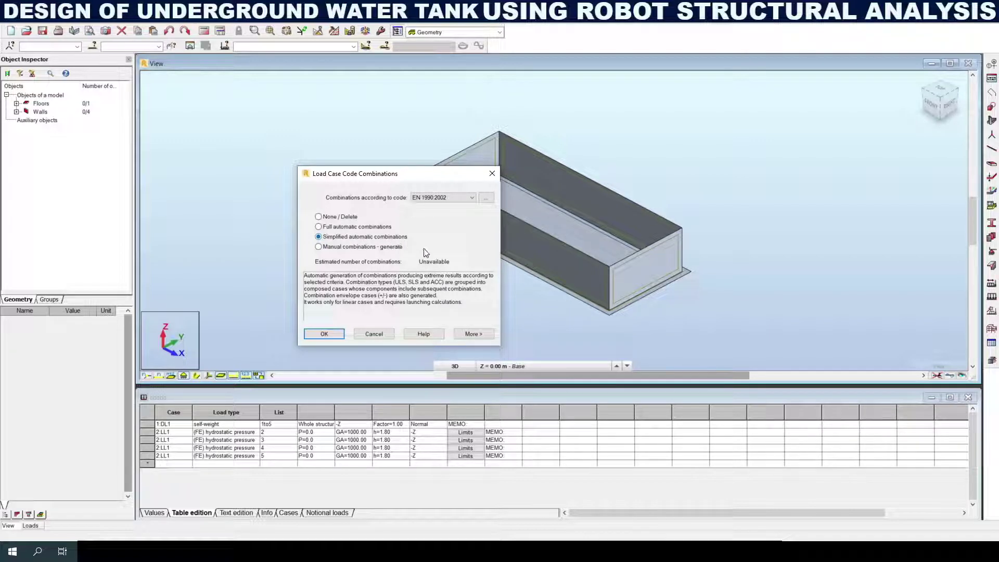
pyautogui.click(352, 226)
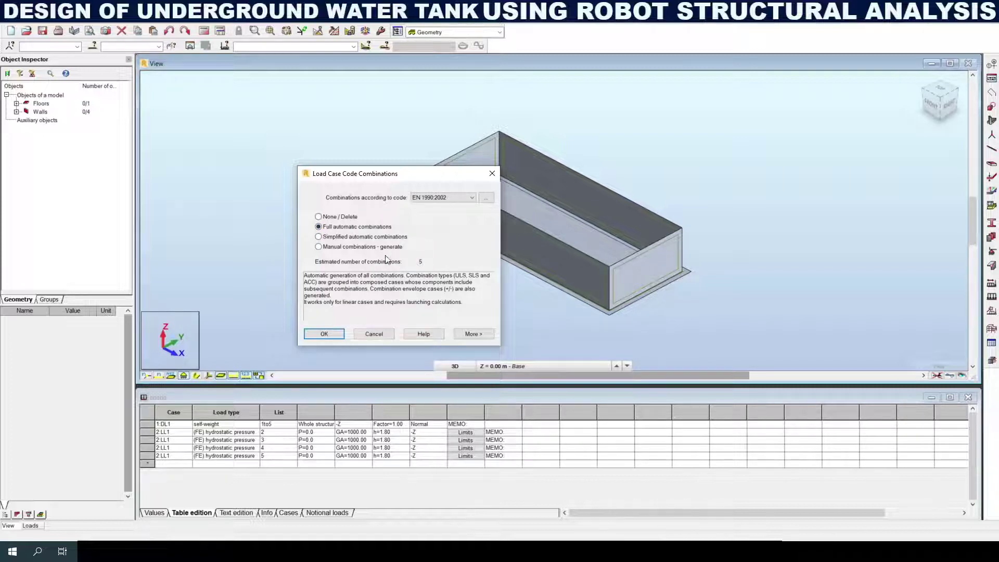
pyautogui.click(341, 247)
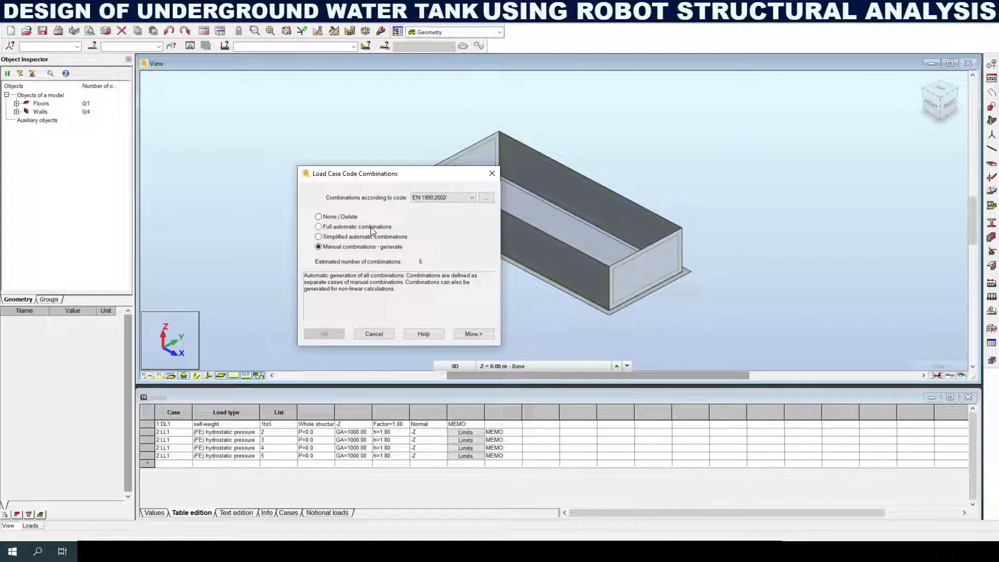
pyautogui.click(374, 334)
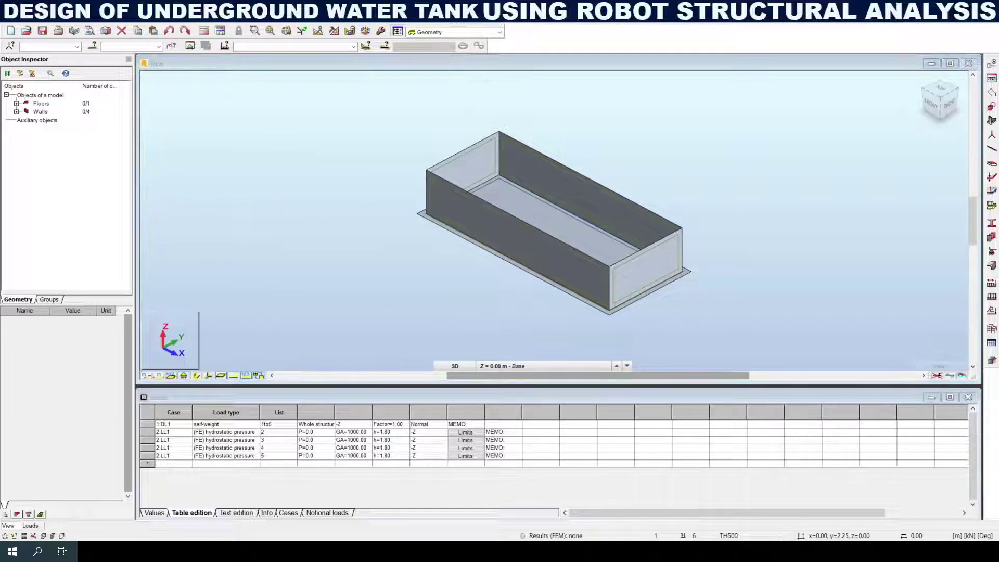
# Step: Create a manual load combination with number 11, type ULS and the name ULS1
pyautogui.click(141, 22)
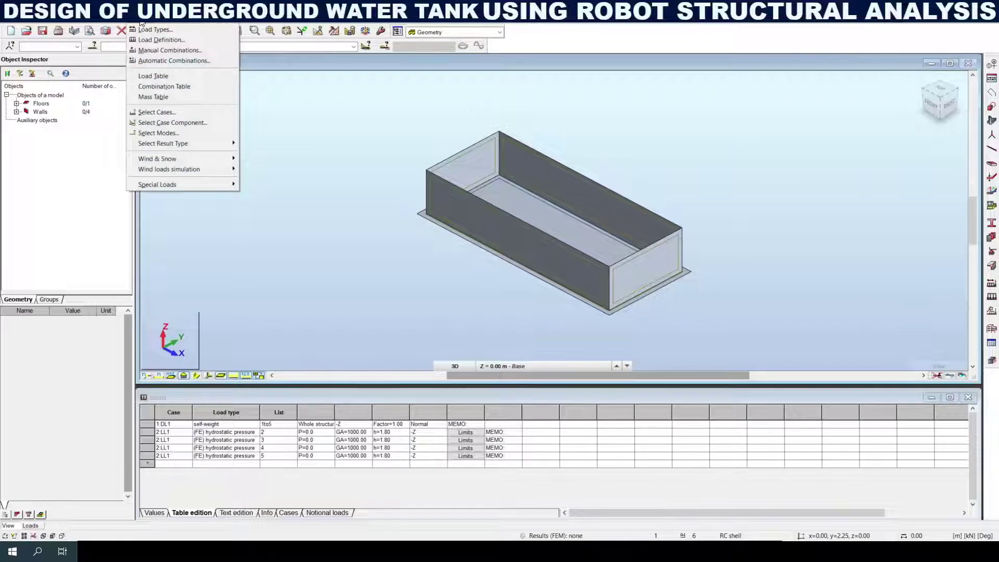
pyautogui.click(164, 54)
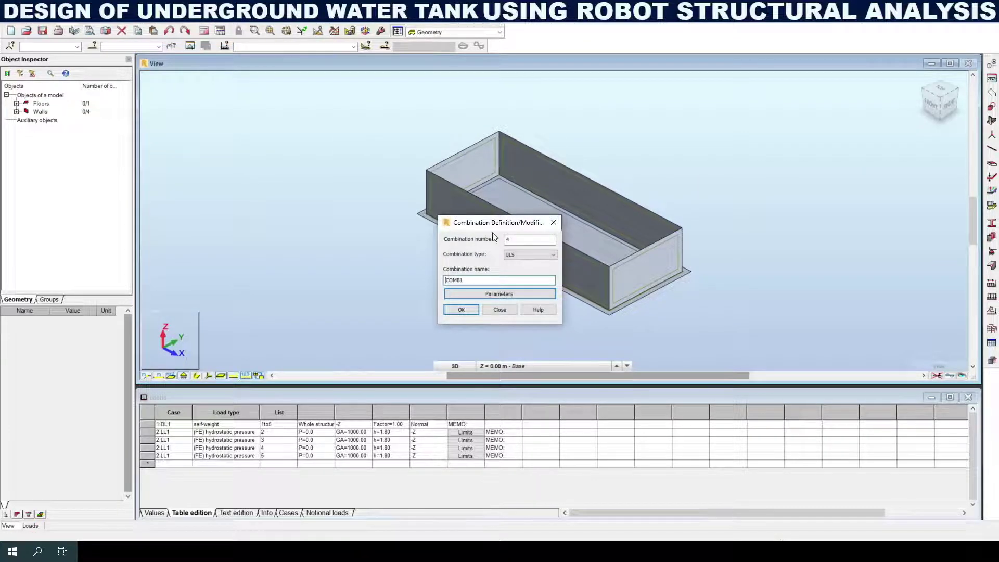
pyautogui.click(509, 254)
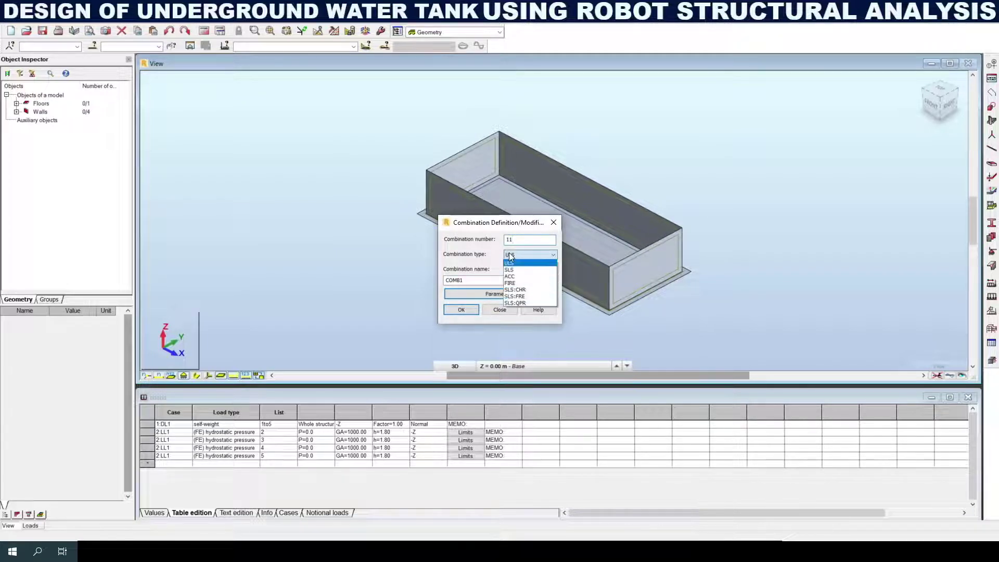
pyautogui.click(509, 254)
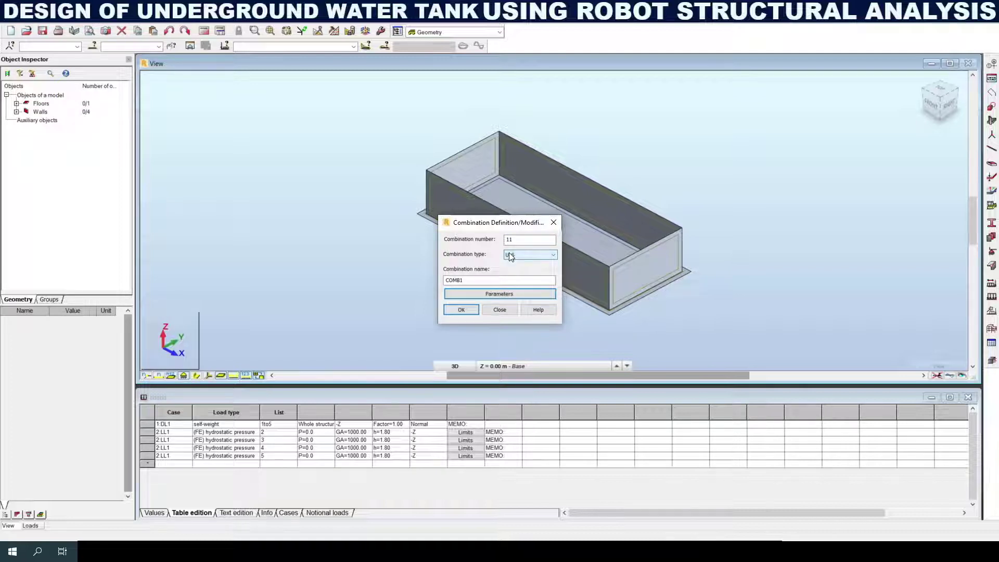
pyautogui.click(509, 254)
pyautogui.click(507, 260)
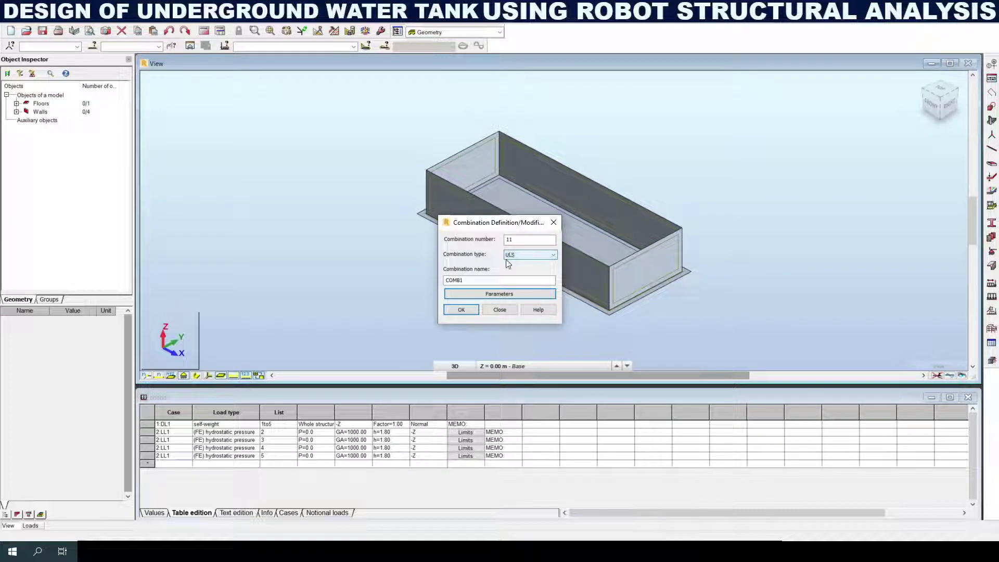
pyautogui.doubleClick(478, 282)
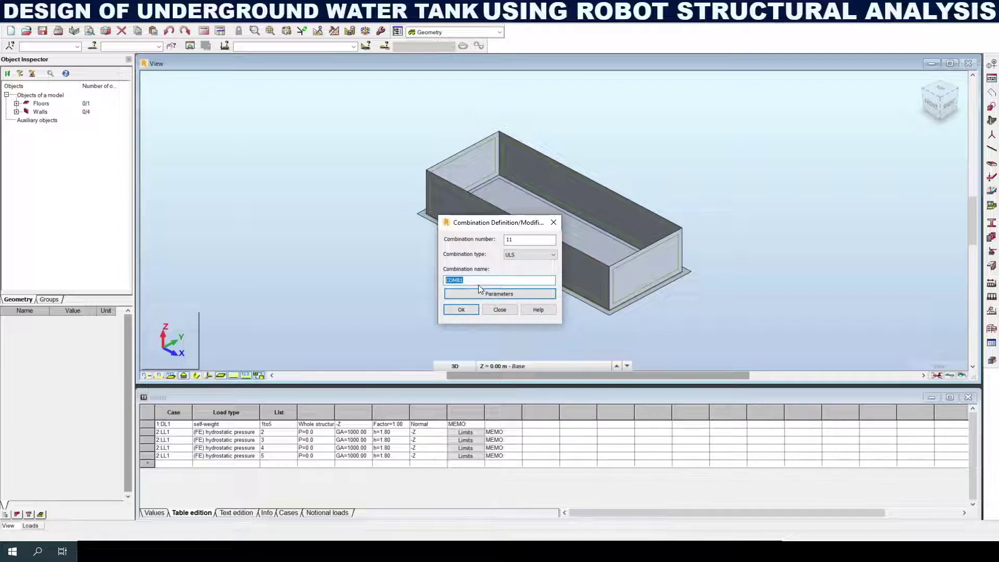
pyautogui.write('ULS1')
pyautogui.click(461, 310)
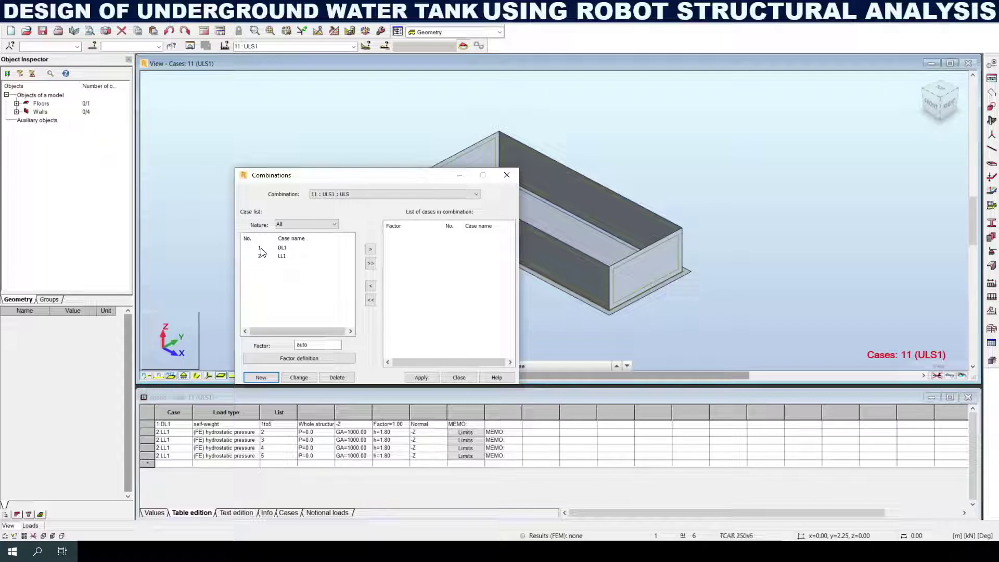
# Step: Open the ULS combination factor definitions and review the factor list for all load natures
pyautogui.doubleClick(294, 345)
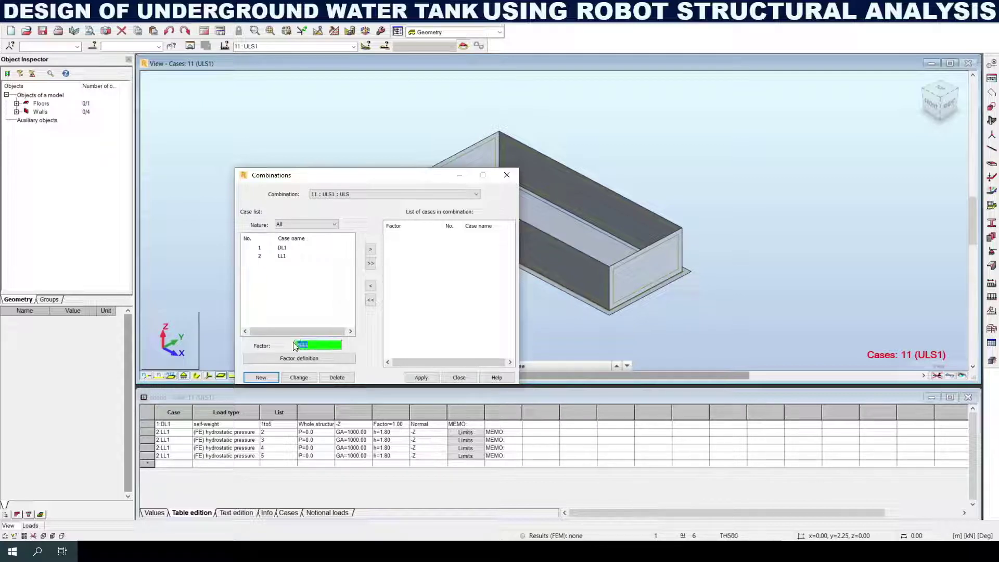
pyautogui.click(294, 357)
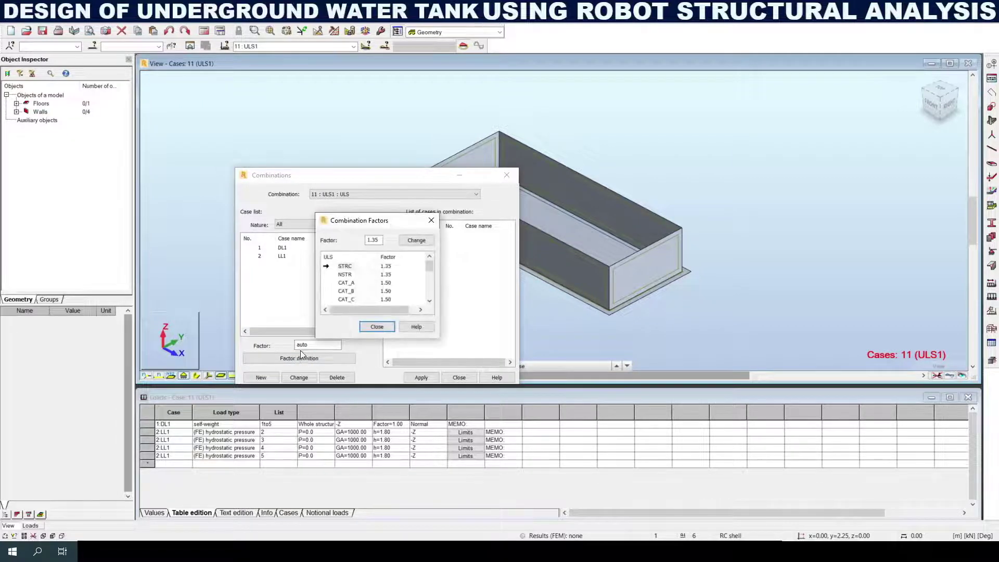
pyautogui.scroll(-2, 376, 293)
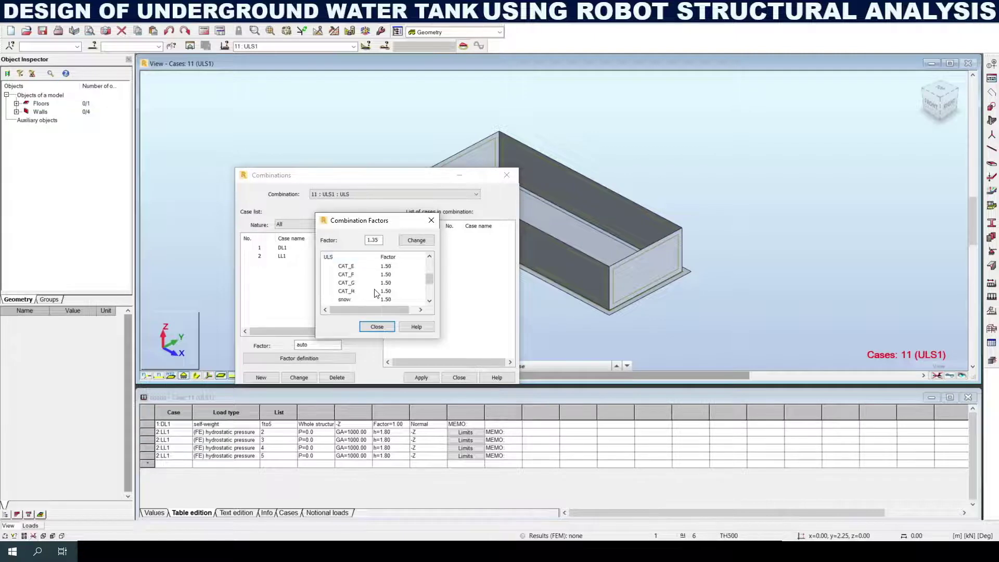
pyautogui.scroll(-2, 375, 293)
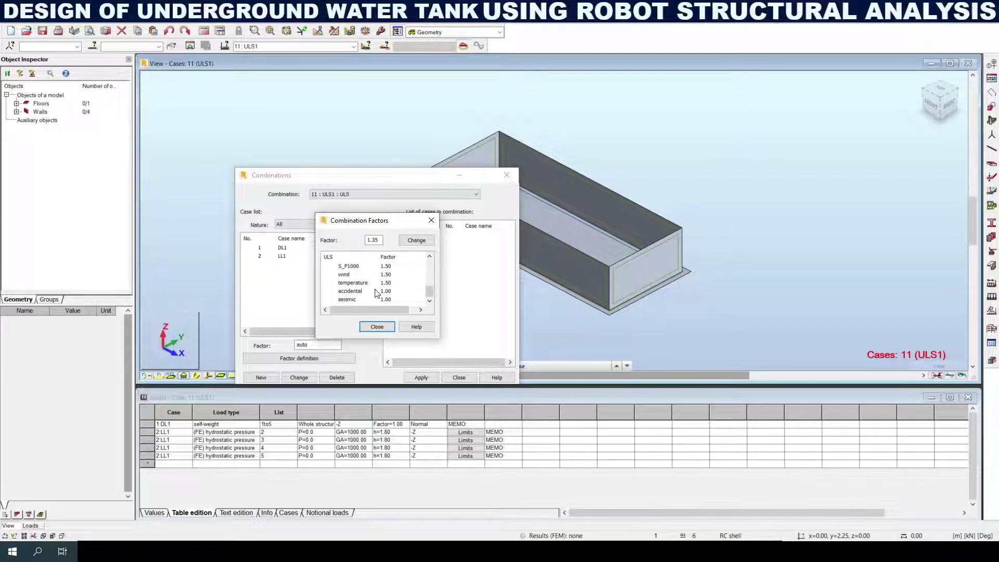
pyautogui.scroll(5, 376, 293)
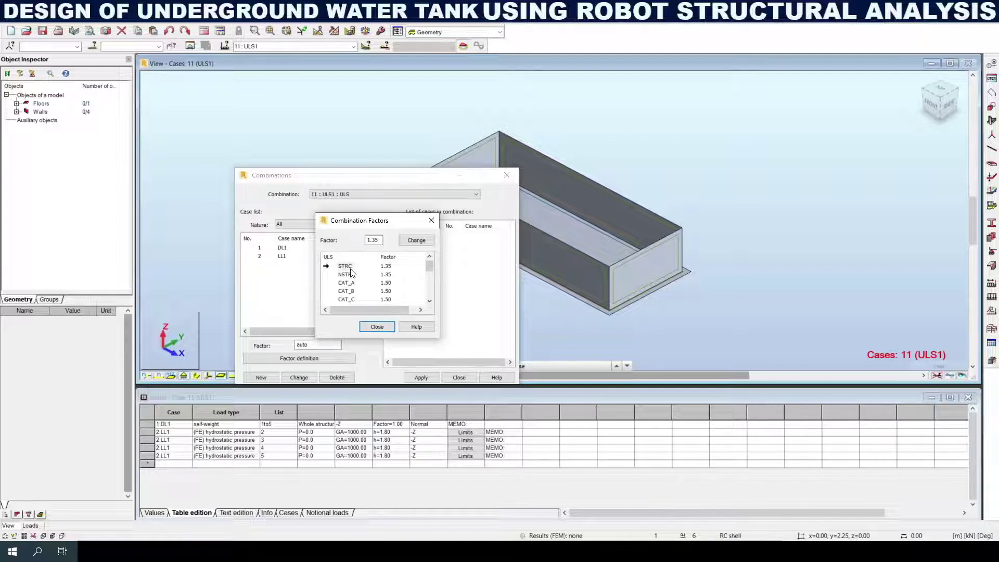
# Step: Inspect the ULS factors of the structural, non-structural and category load natures, including STRC, NSTR, CAT_A and CAT_H
pyautogui.click(349, 268)
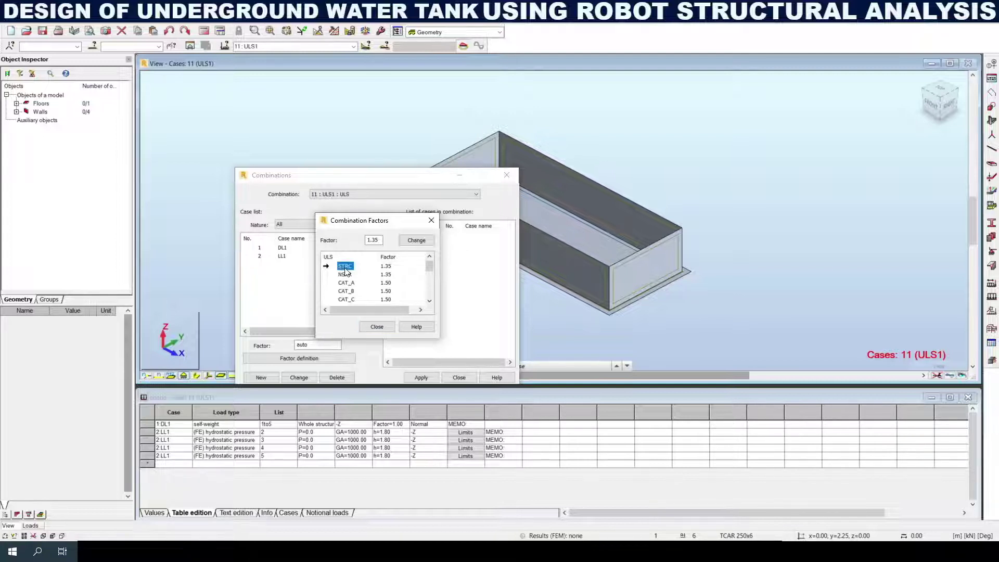
pyautogui.click(346, 275)
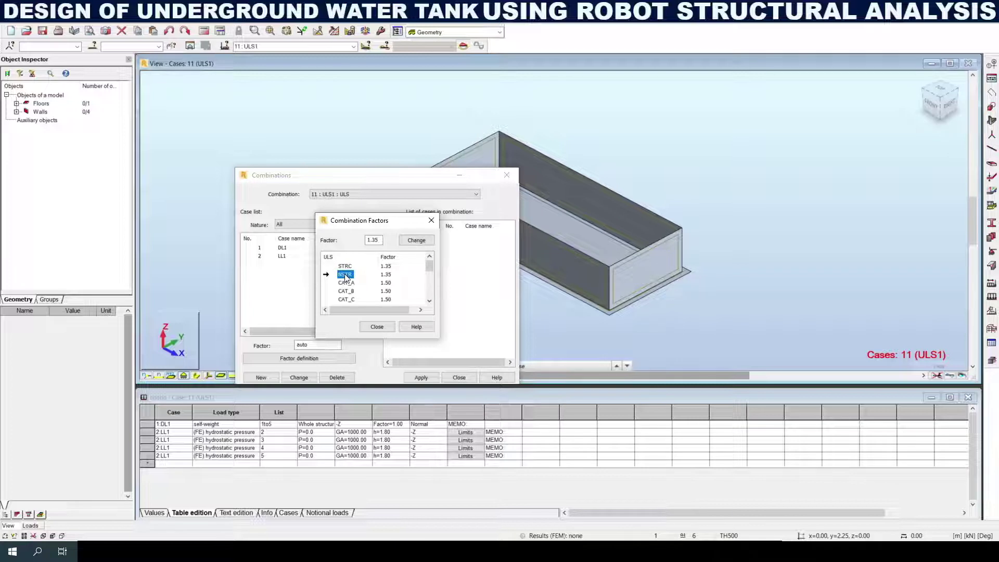
pyautogui.click(344, 283)
pyautogui.scroll(-1, 357, 293)
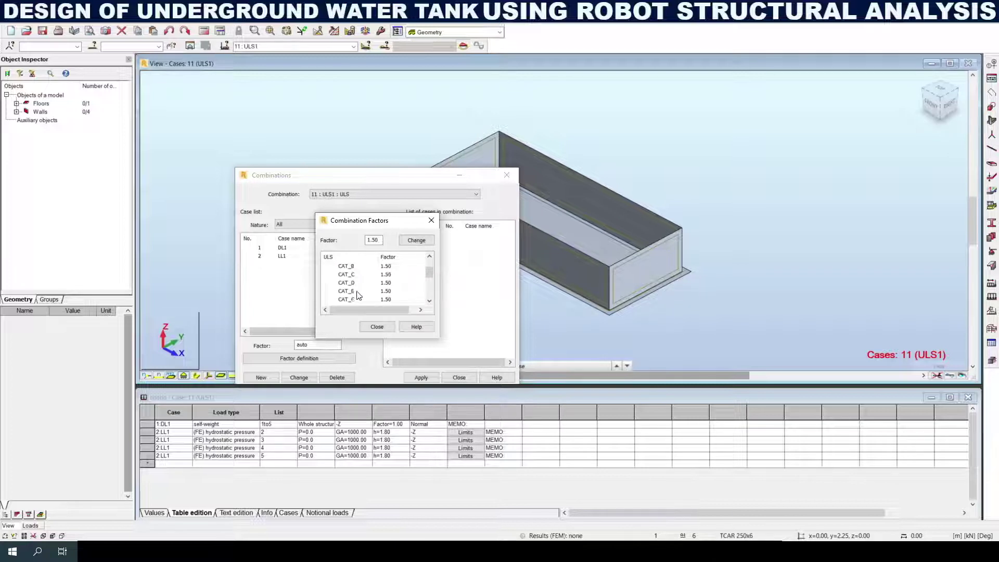
pyautogui.scroll(-1, 358, 295)
pyautogui.click(350, 291)
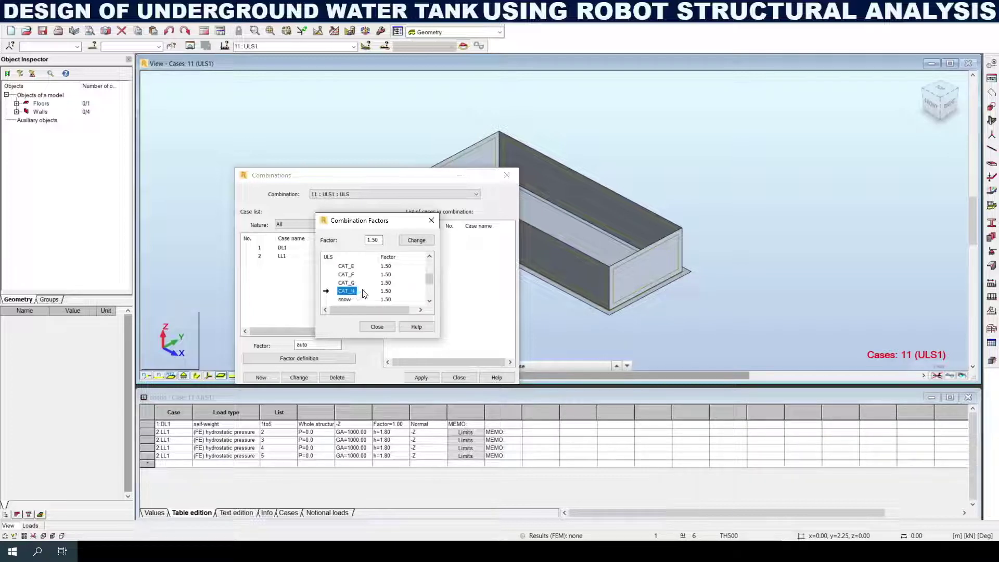
pyautogui.click(346, 300)
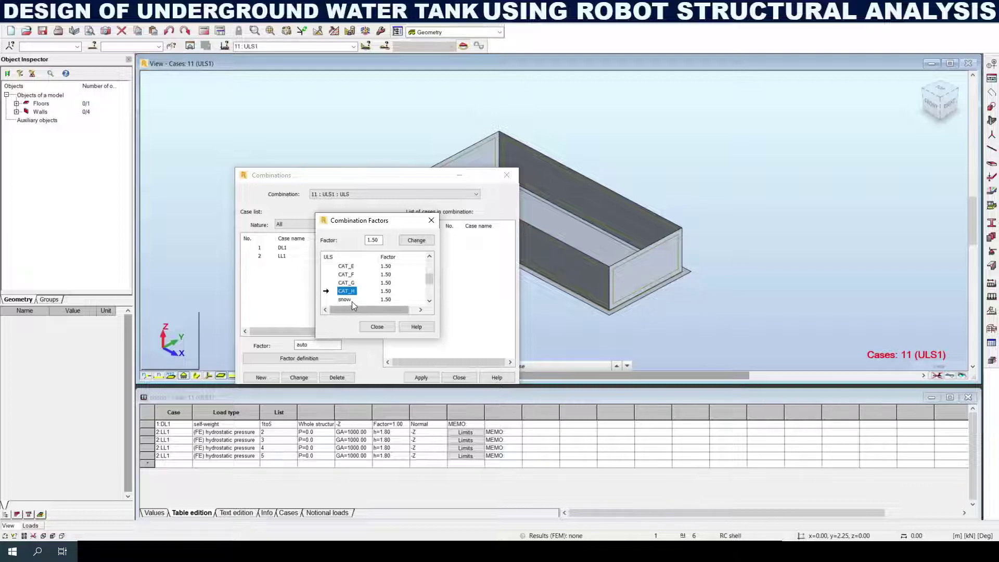
# Step: Inspect the ULS factors for wind, temperature, accidental and seismic loads, recheck the STRC factor, and leave the factor definitions
pyautogui.scroll(-2, 358, 300)
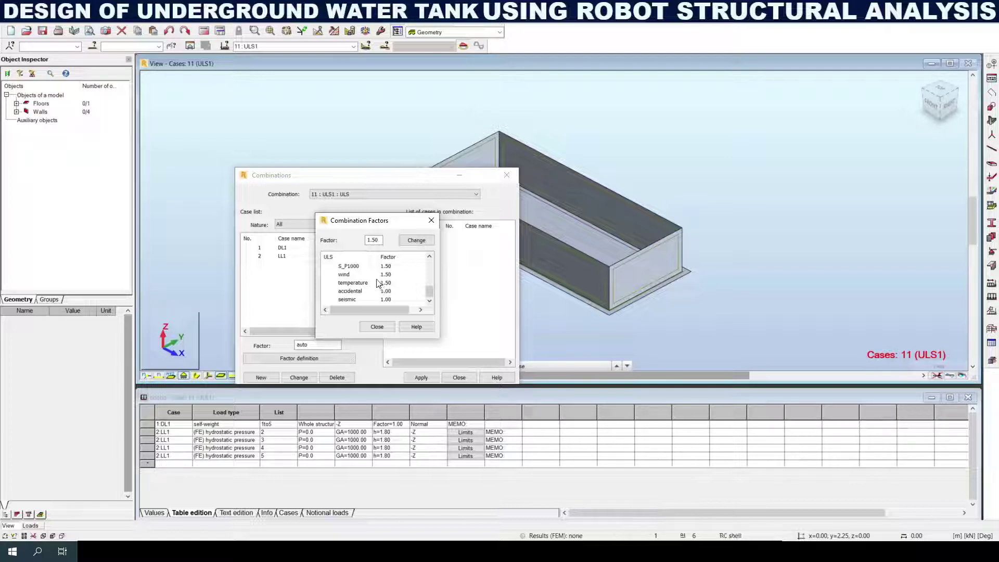
pyautogui.click(344, 274)
pyautogui.click(359, 283)
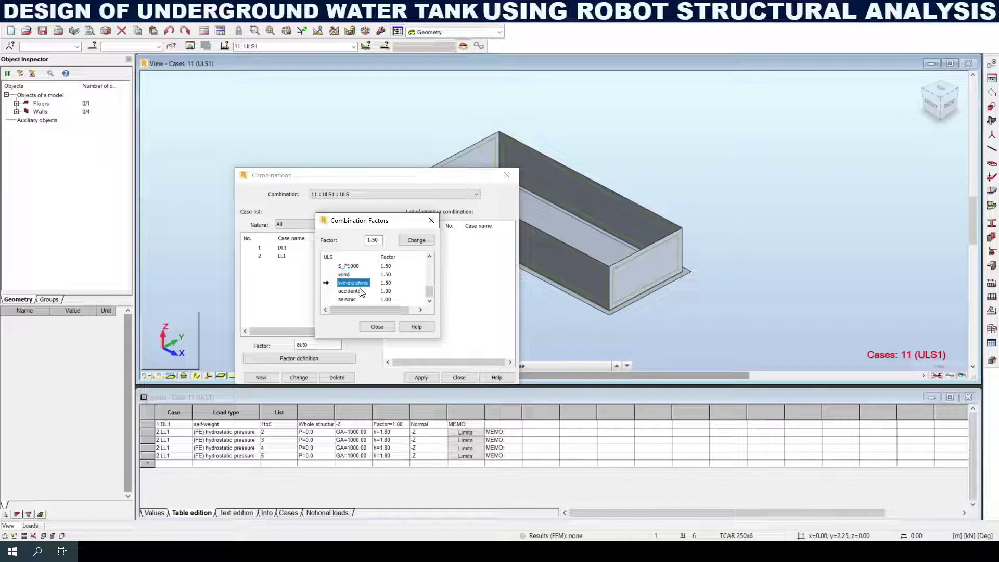
pyautogui.click(359, 291)
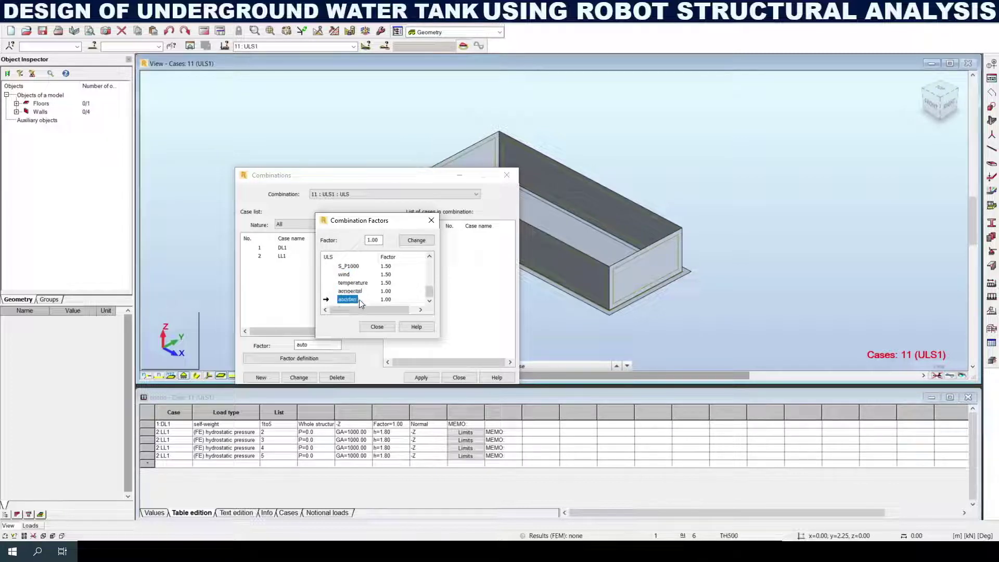
pyautogui.click(351, 300)
pyautogui.scroll(4, 388, 283)
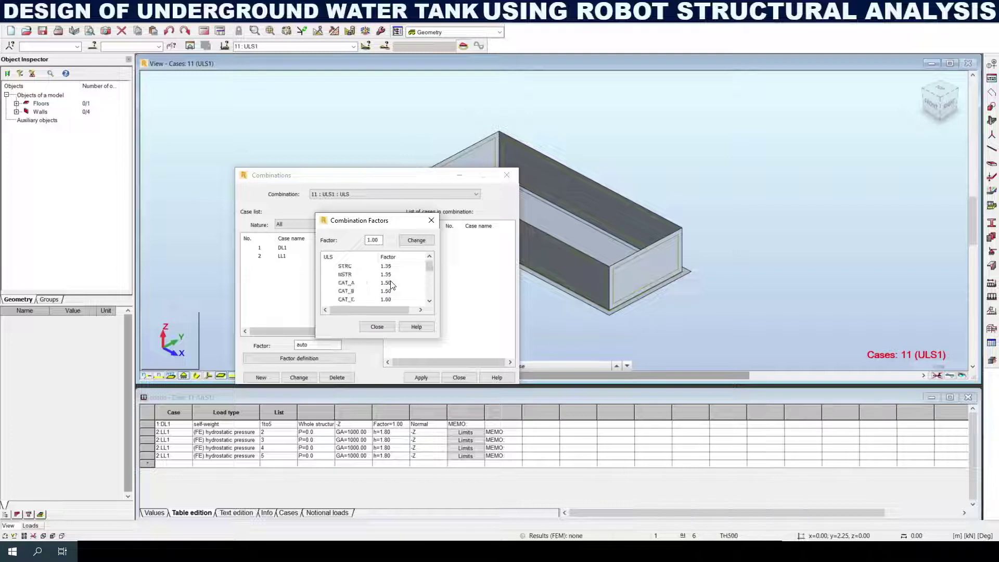
pyautogui.click(346, 267)
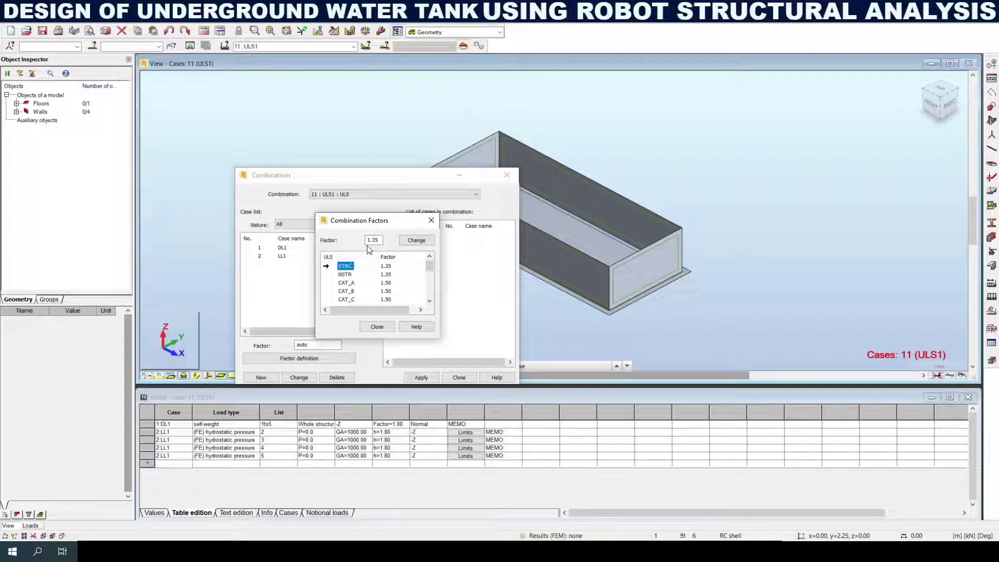
pyautogui.moveTo(379, 240); pyautogui.dragTo(356, 241)
pyautogui.click(416, 240)
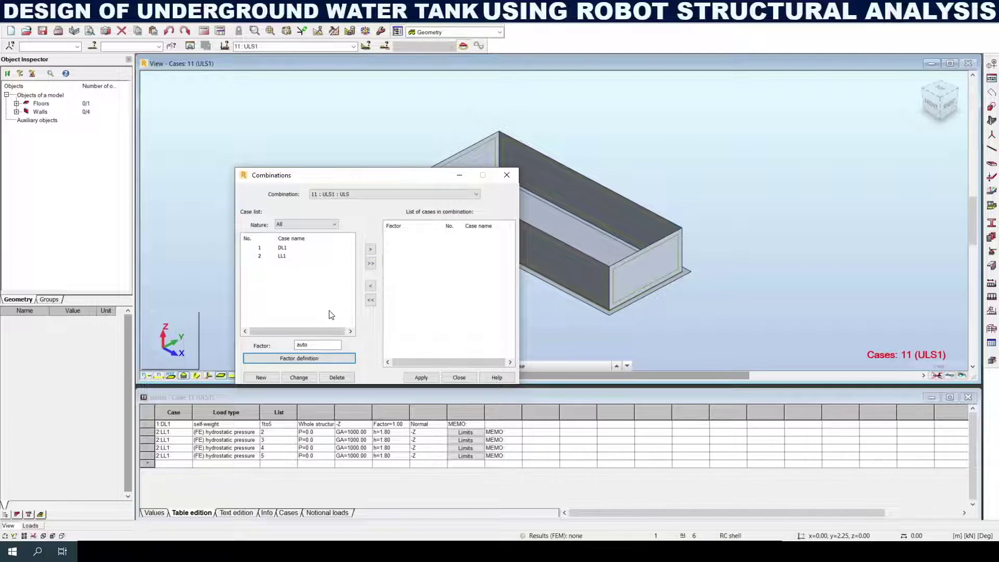
# Step: Add load case DL1 to combination ULS1 with the automatic factor
pyautogui.click(261, 377)
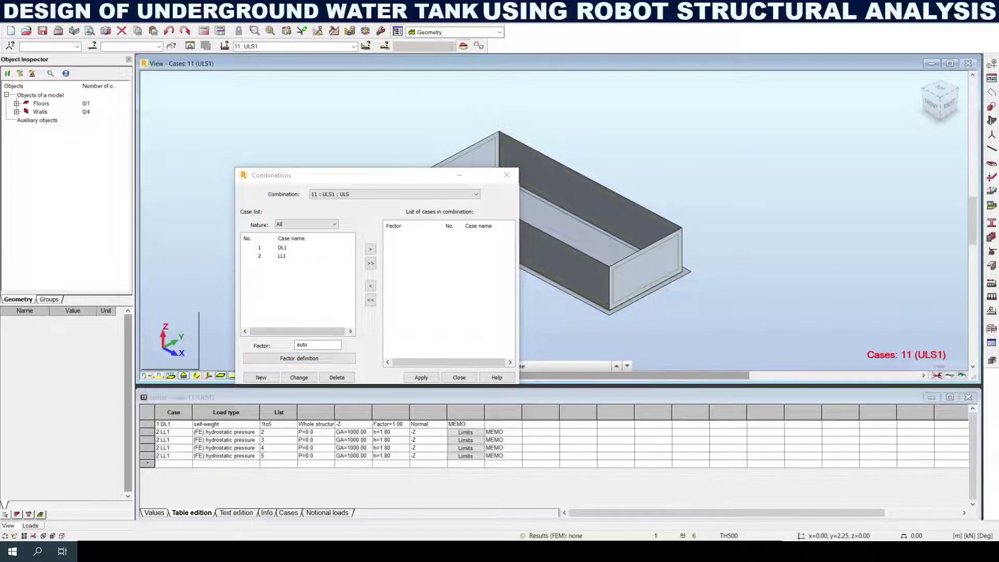
pyautogui.click(259, 248)
pyautogui.doubleClick(302, 344)
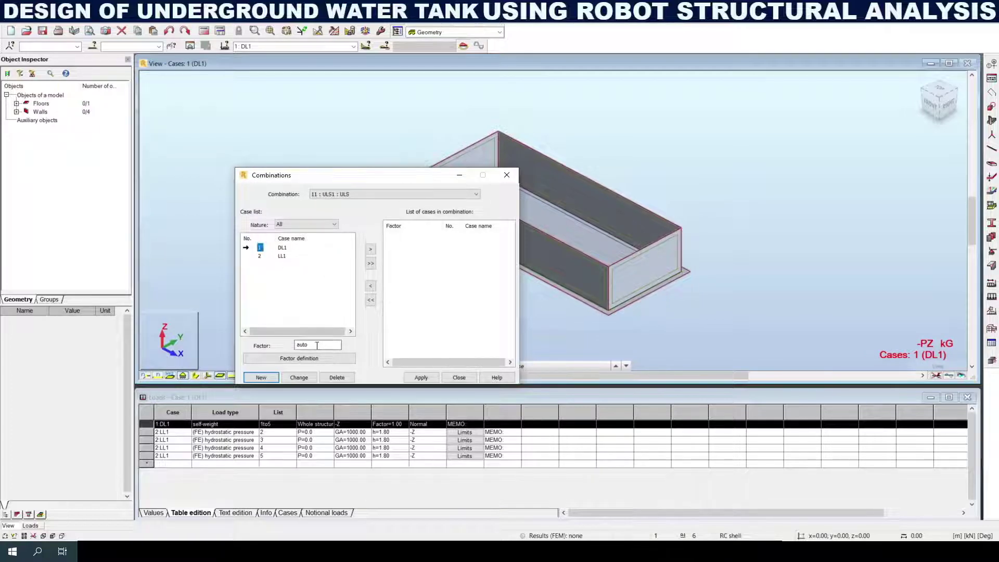
pyautogui.click(370, 250)
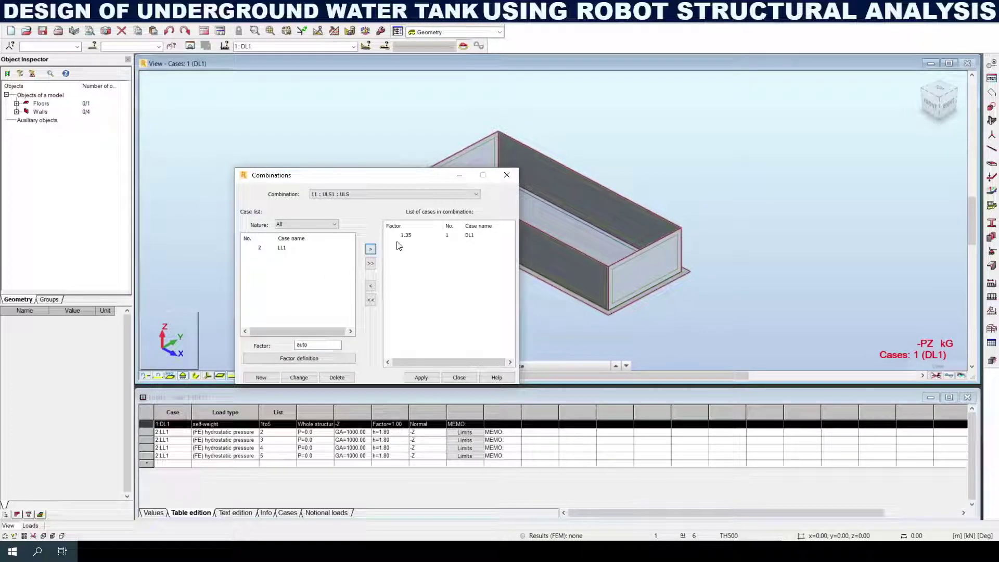
# Step: Add load case LL1 to combination ULS1 with a factor of 1.4 and apply the combination
pyautogui.click(260, 248)
pyautogui.doubleClick(302, 344)
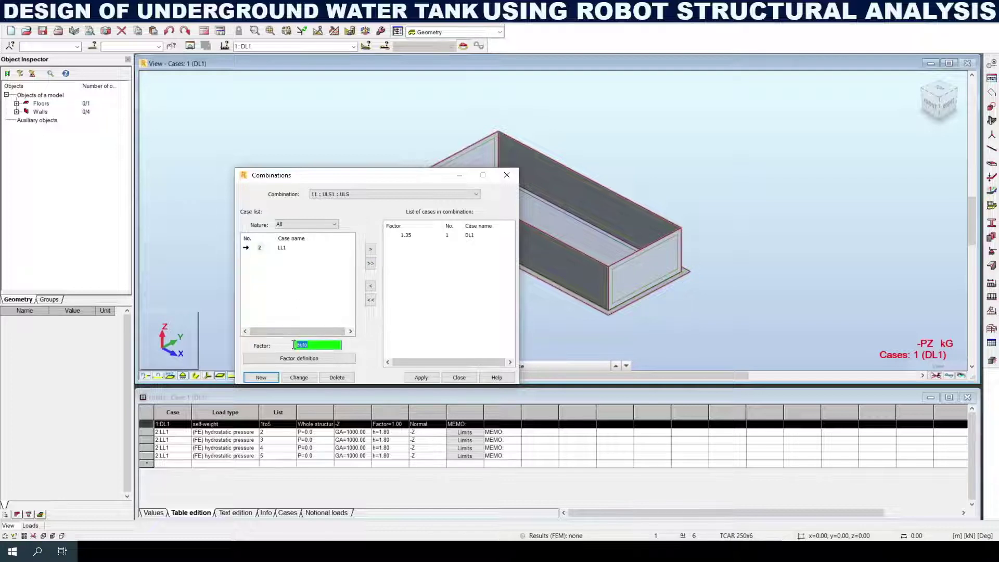
pyautogui.write('1.5')
pyautogui.press('BackSpace')
pyautogui.write('4')
pyautogui.click(371, 251)
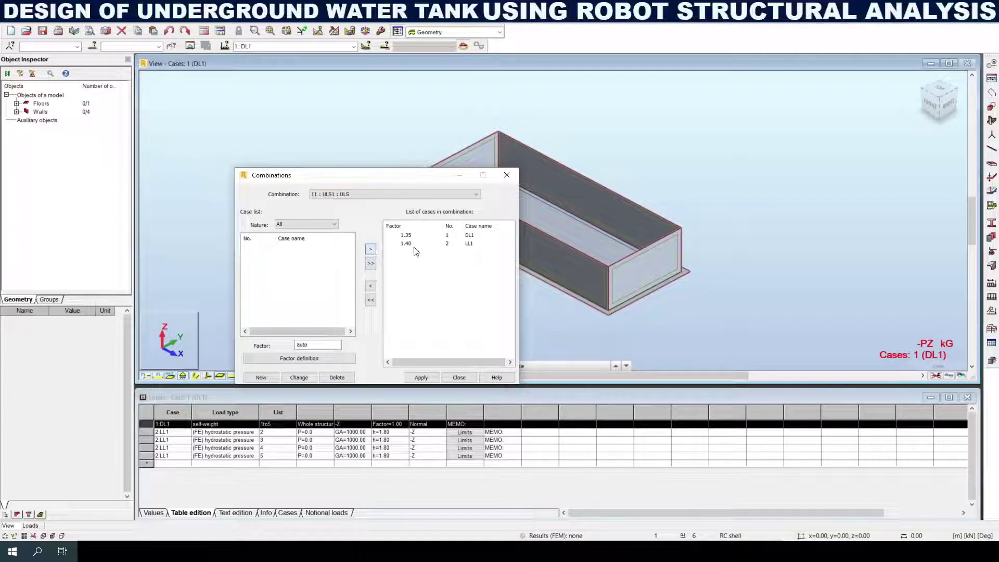
pyautogui.click(420, 378)
pyautogui.click(420, 376)
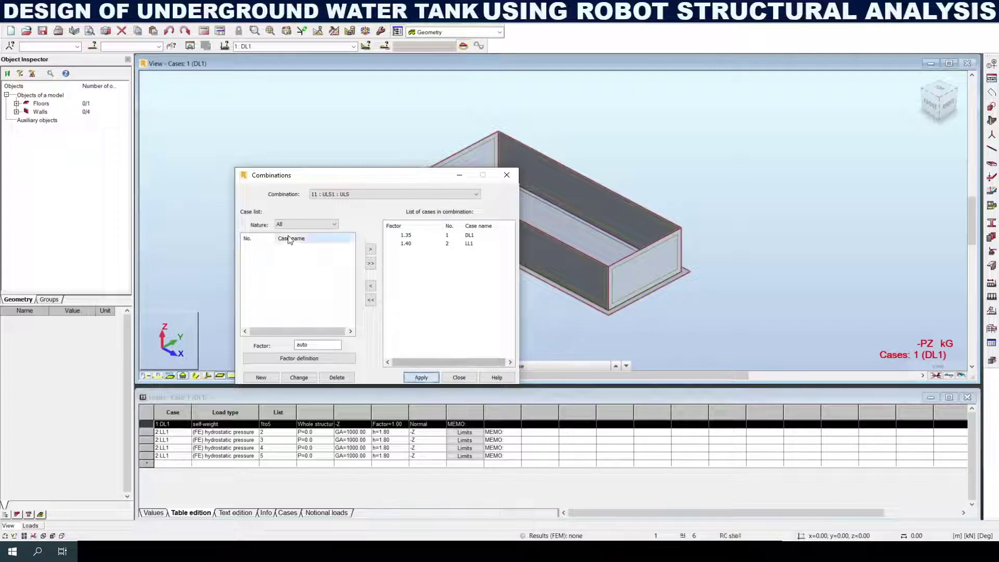
# Step: Create a manual load combination with number 12, type SLS and the name SLS1
pyautogui.click(268, 381)
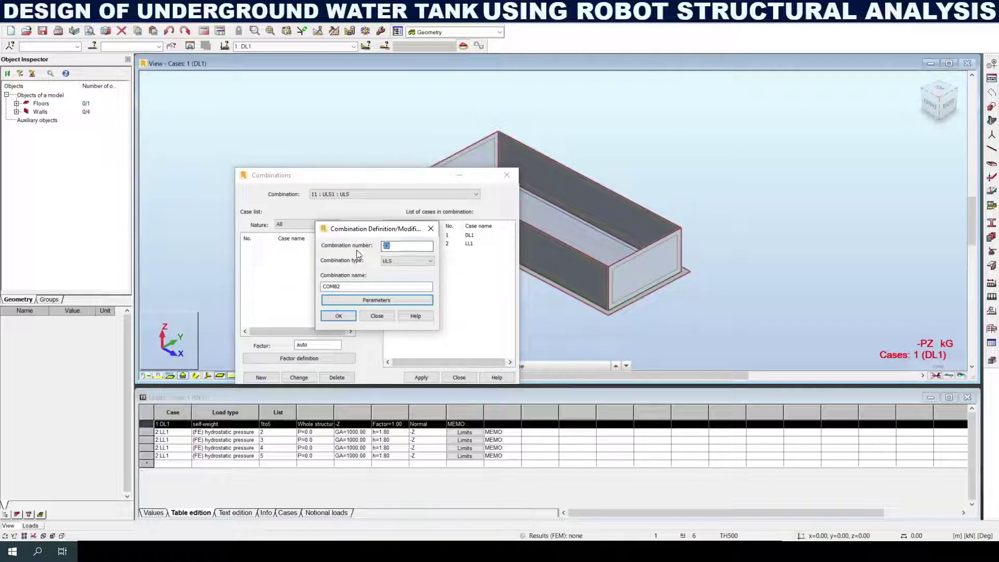
pyautogui.click(392, 261)
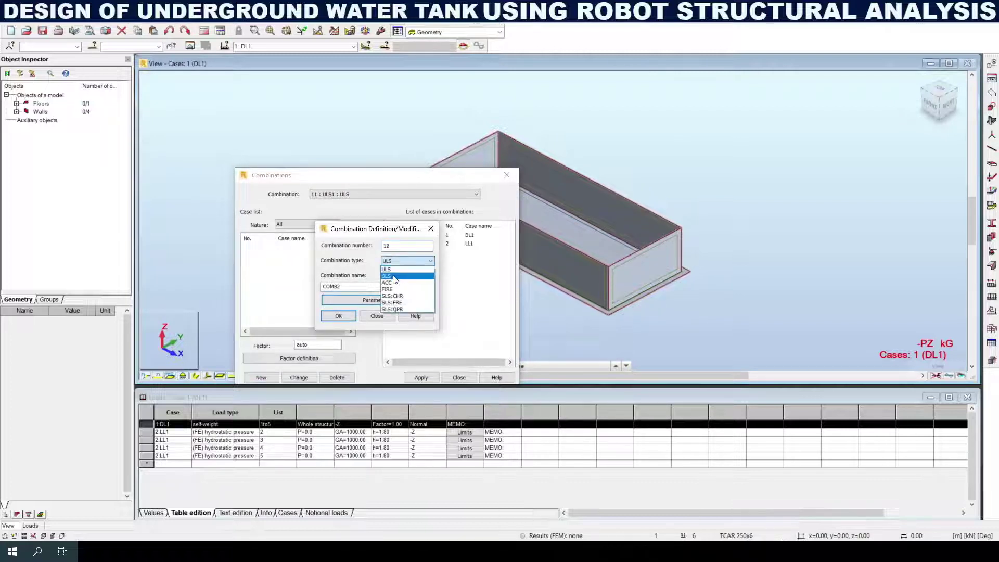
pyautogui.click(395, 276)
pyautogui.press('Tab')
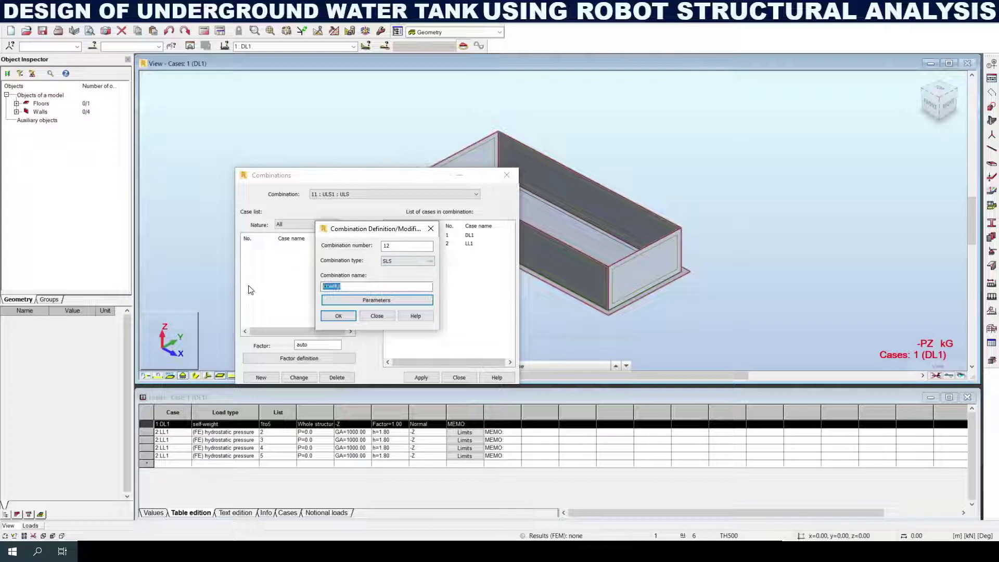
pyautogui.write('SL2')
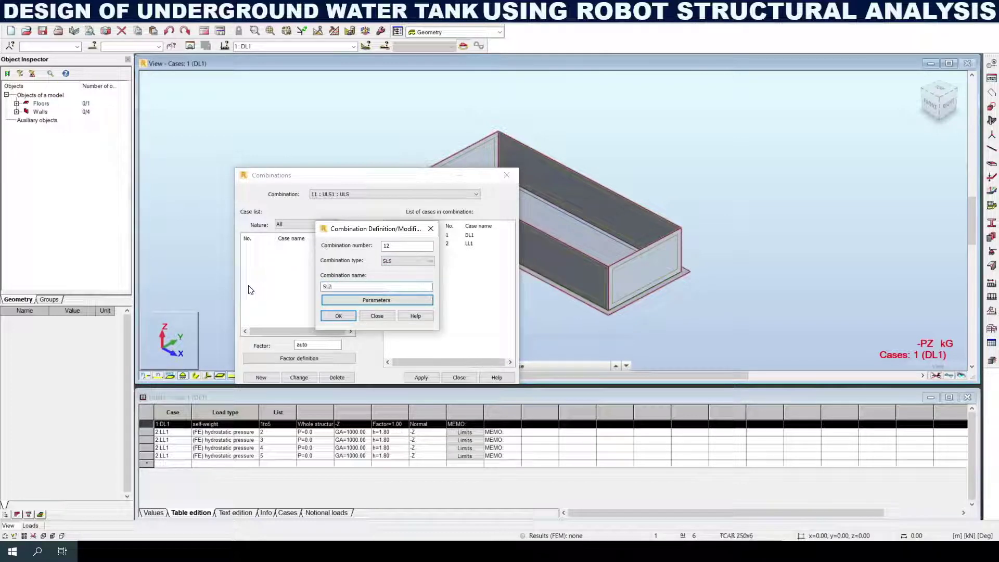
pyautogui.press('BackSpace')
pyautogui.write('S1')
pyautogui.click(339, 316)
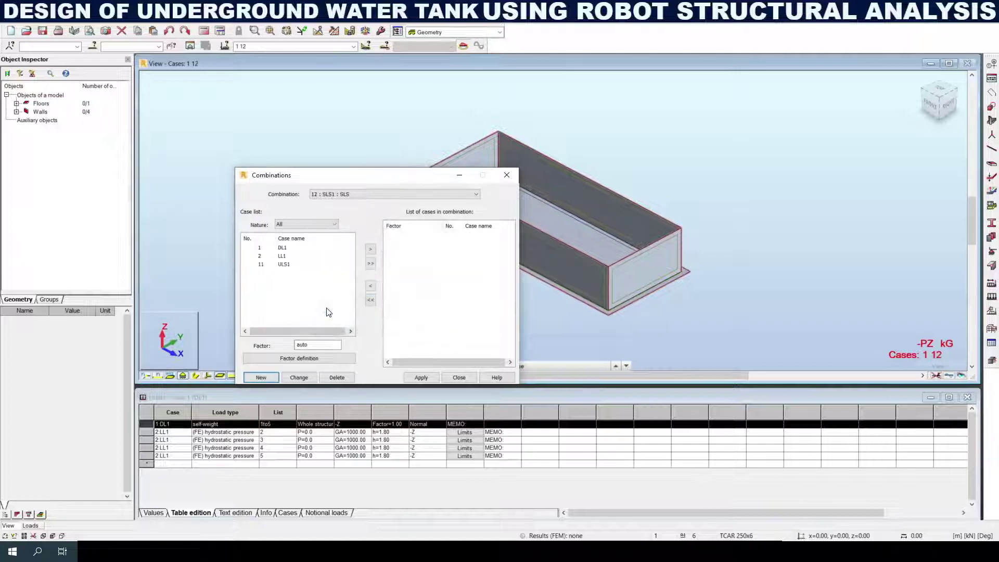
# Step: Review the SLS combination factors for all load natures and close the factor definitions
pyautogui.click(288, 361)
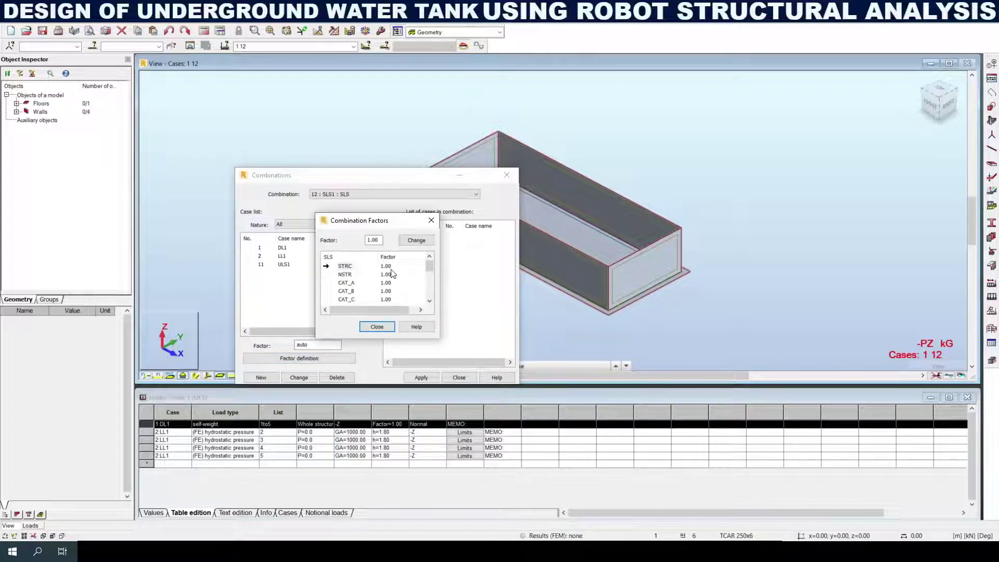
pyautogui.scroll(-5, 392, 276)
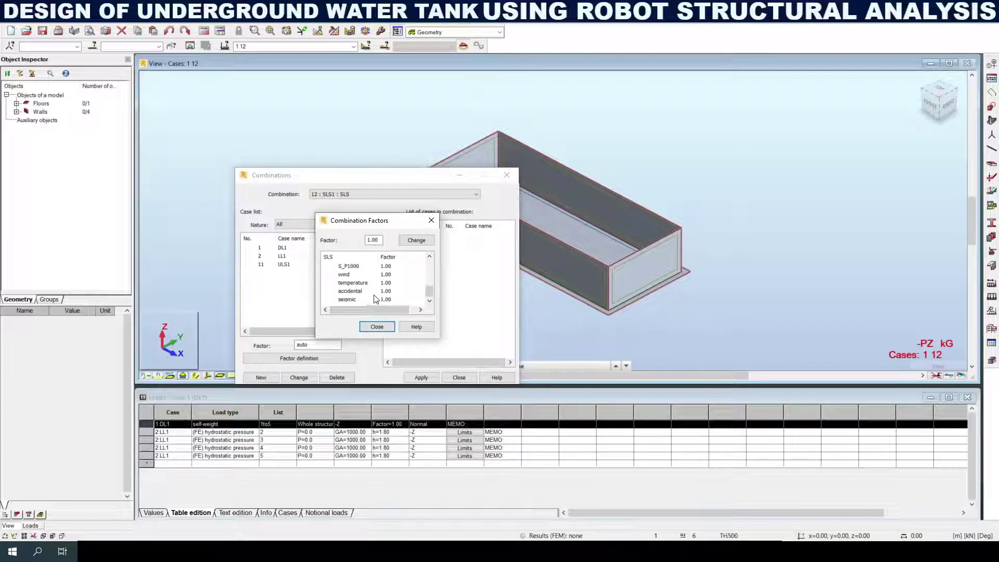
pyautogui.scroll(5, 375, 299)
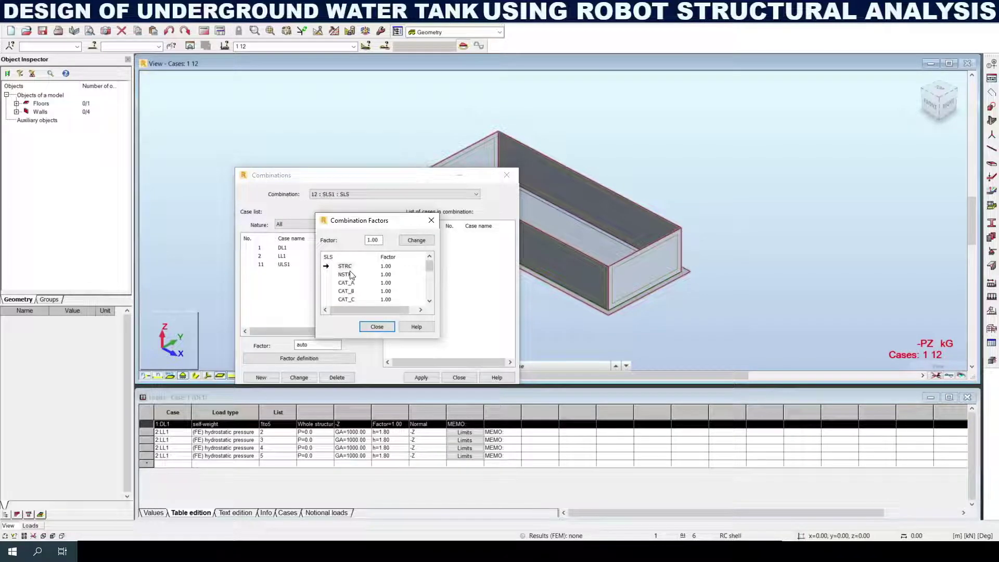
pyautogui.click(431, 221)
# Step: Add load cases DL1 and LL1 to combination SLS1 with automatic factors, apply it, and finish defining combinations
pyautogui.moveTo(259, 258); pyautogui.dragTo(257, 250)
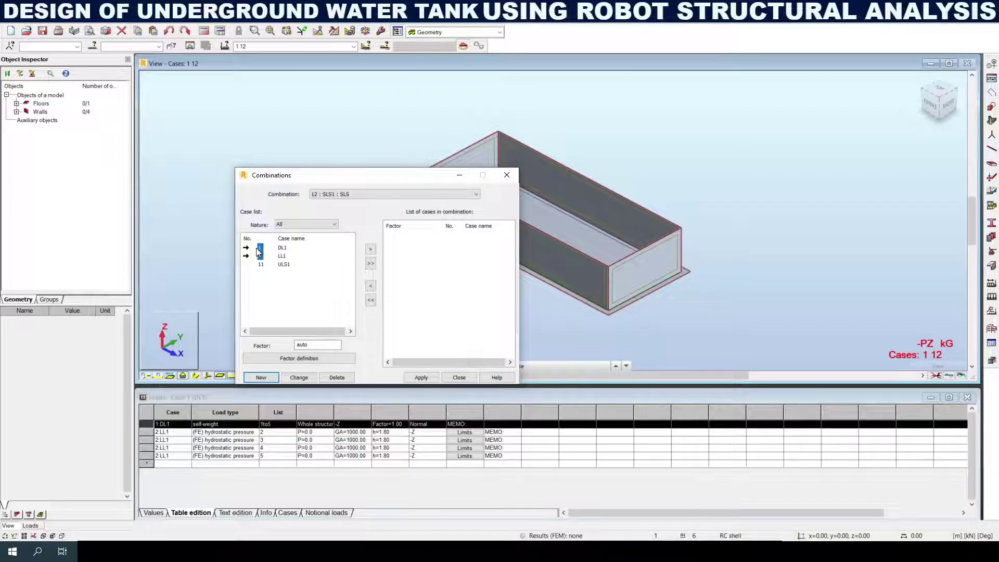
pyautogui.click(371, 250)
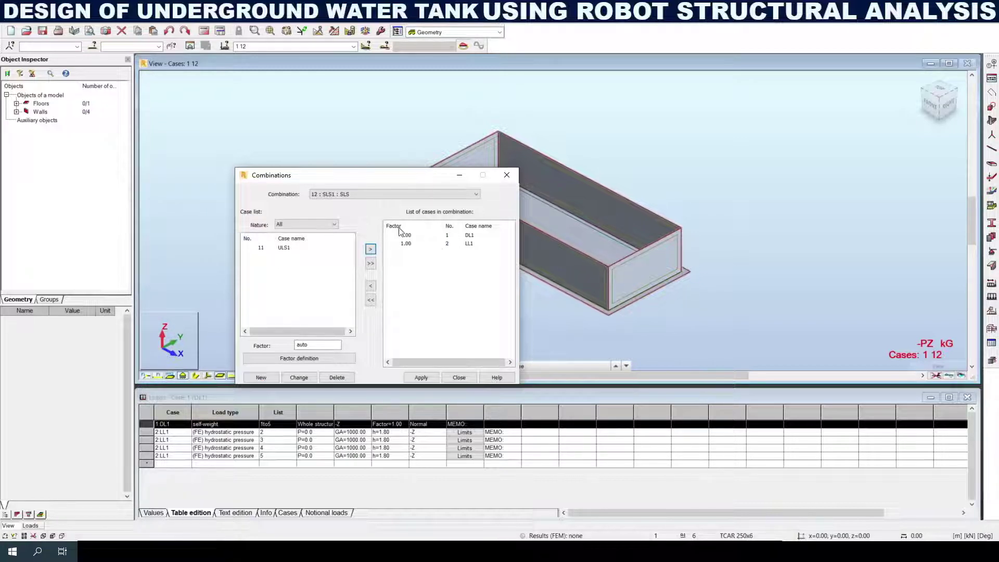
pyautogui.doubleClick(336, 344)
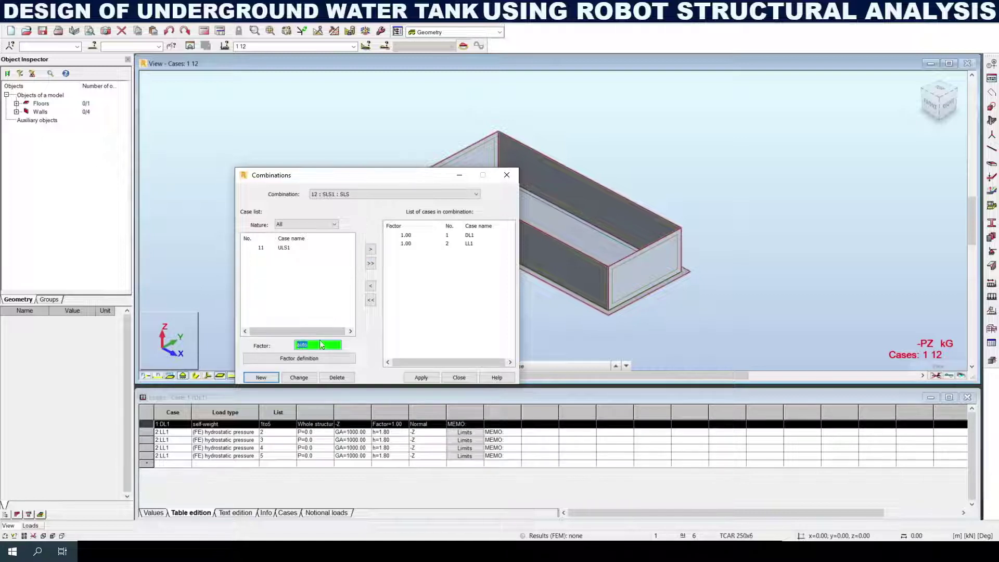
pyautogui.click(420, 378)
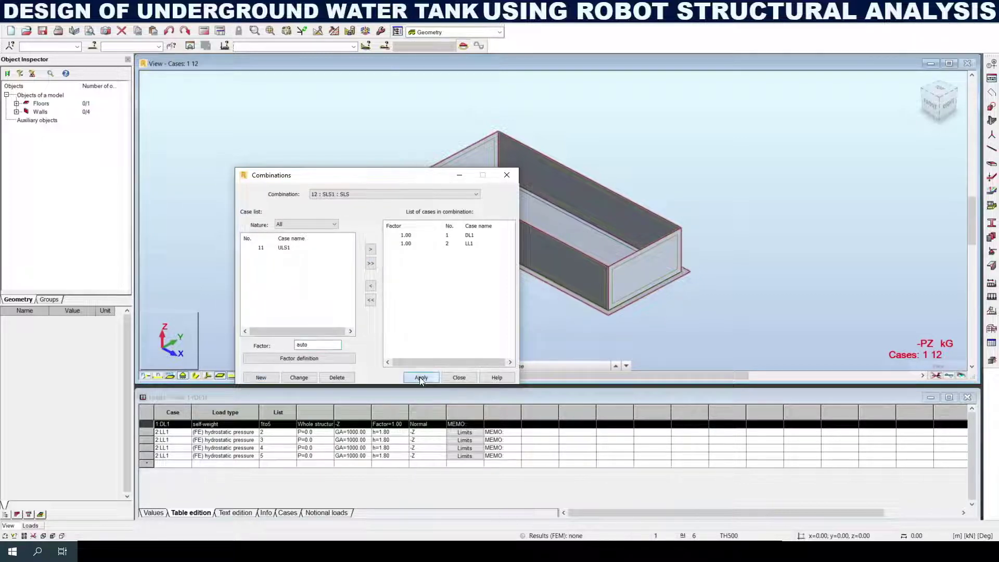
pyautogui.click(507, 175)
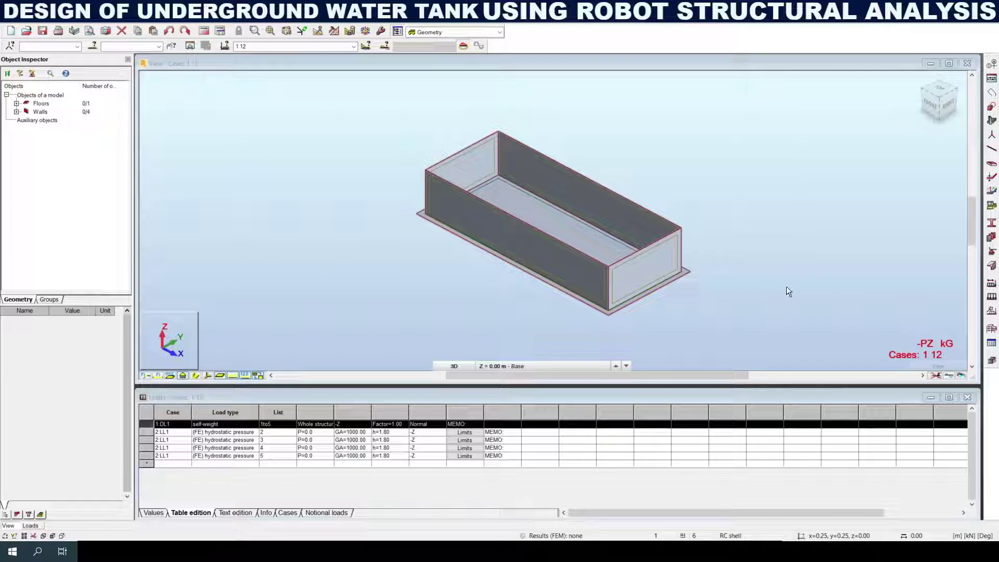
# Step: Close the loads table and enlarge the 3D model view to fill the workspace
pyautogui.moveTo(729, 273); pyautogui.dragTo(679, 287, button='middle')
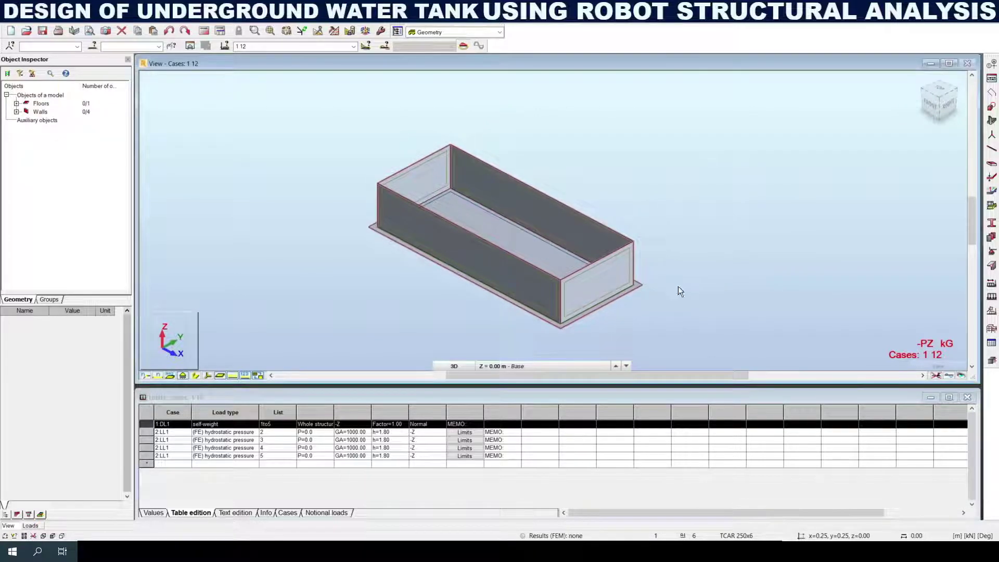
pyautogui.click(967, 398)
pyautogui.click(948, 62)
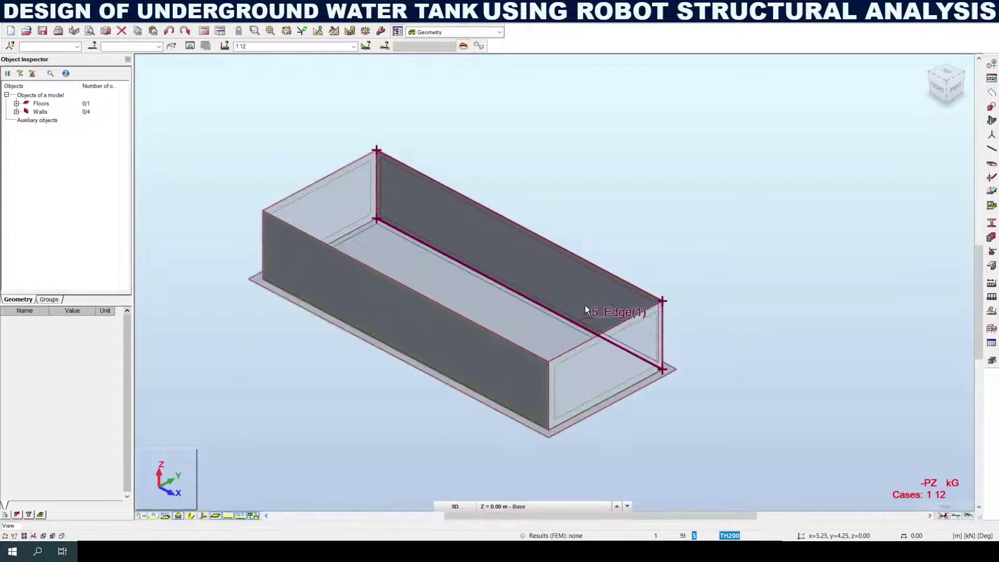
# Step: Examine the tank's walls and base slab from several angles before meshing
pyautogui.keyDown('shift'); pyautogui.moveTo(585, 305); pyautogui.dragTo(480, 371, button='middle'); pyautogui.keyUp('shift')
pyautogui.moveTo(927, 63); pyautogui.dragTo(728, 281)
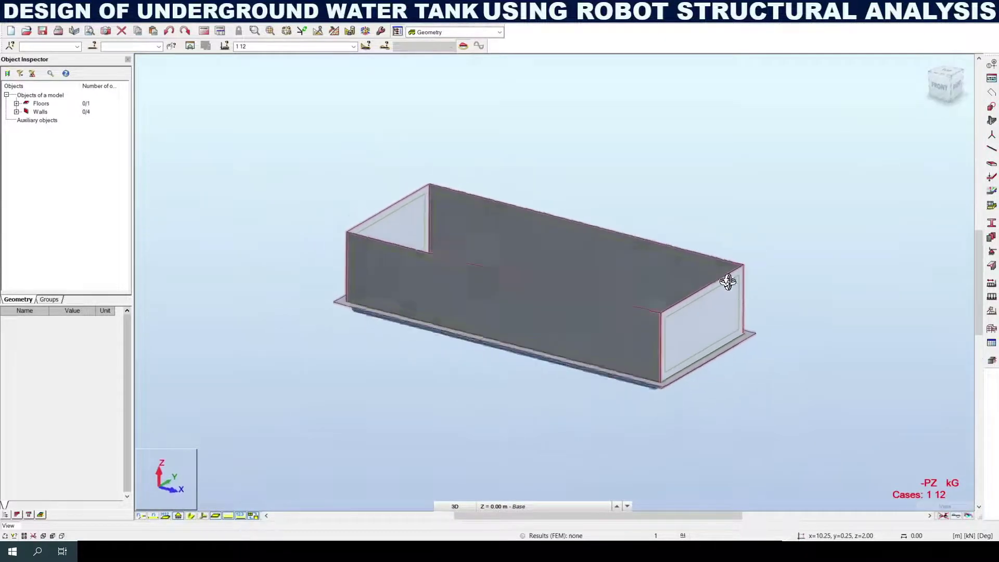
pyautogui.keyDown('shift'); pyautogui.moveTo(574, 386); pyautogui.dragTo(570, 166, button='middle'); pyautogui.keyUp('shift')
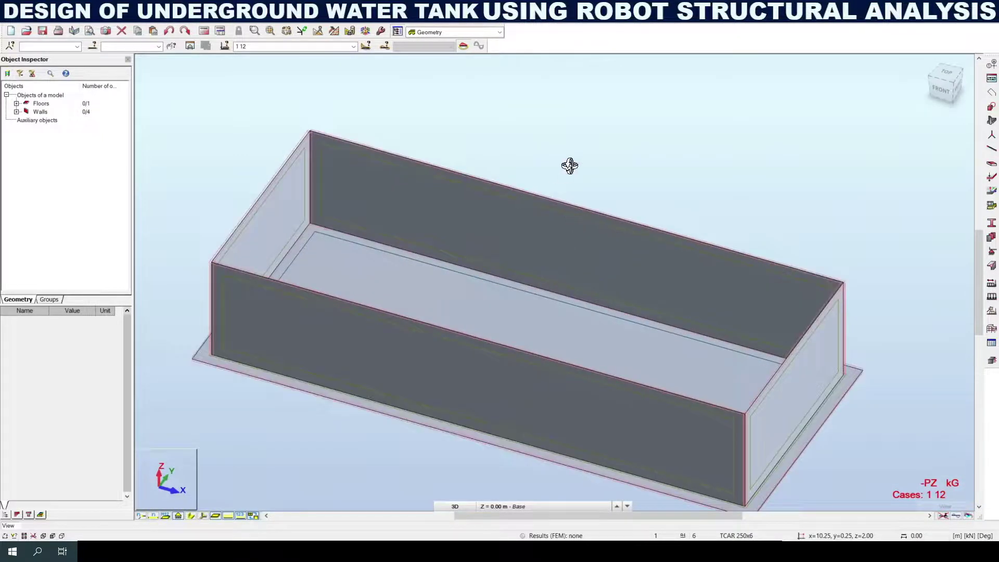
pyautogui.scroll(-1, 569, 164)
pyautogui.rightClick(582, 149)
pyautogui.click(583, 156)
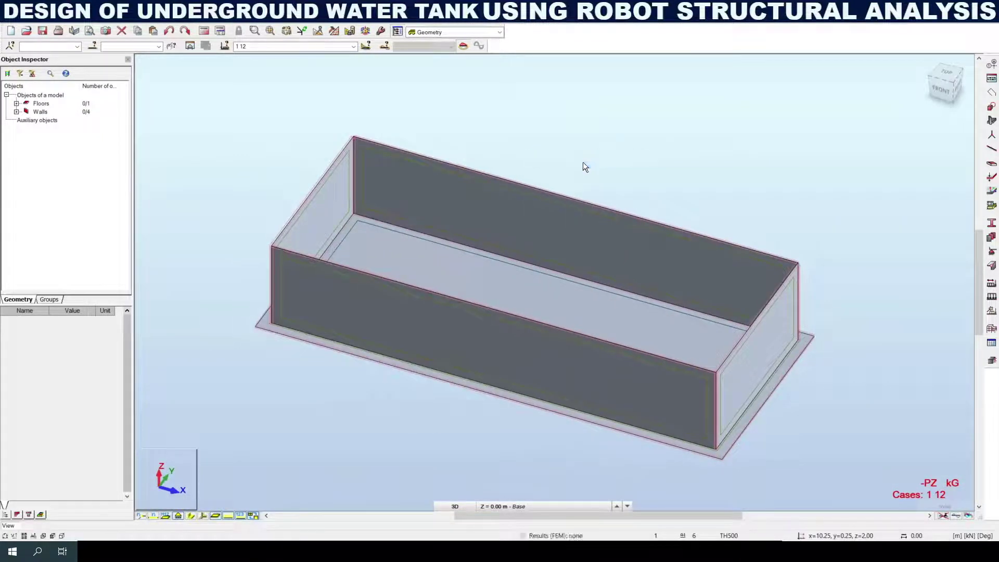
pyautogui.keyDown('shift'); pyautogui.moveTo(583, 164); pyautogui.dragTo(589, 189, button='middle'); pyautogui.keyUp('shift')
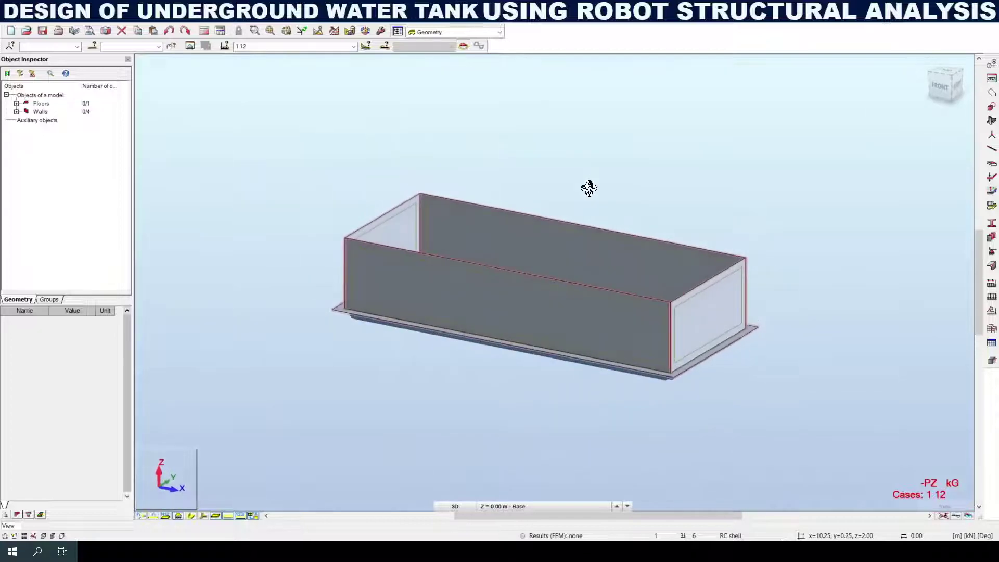
pyautogui.scroll(1, 589, 188)
pyautogui.rightClick(604, 175)
pyautogui.click(613, 182)
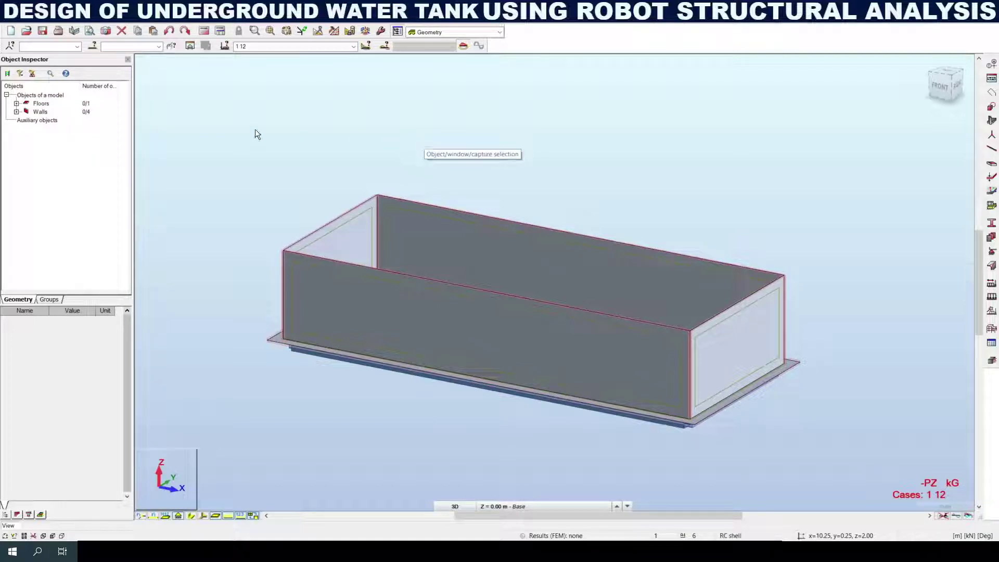
# Step: Generate the finite element mesh for the tank's walls and floor, and close the mesh generation options
pyautogui.click(334, 32)
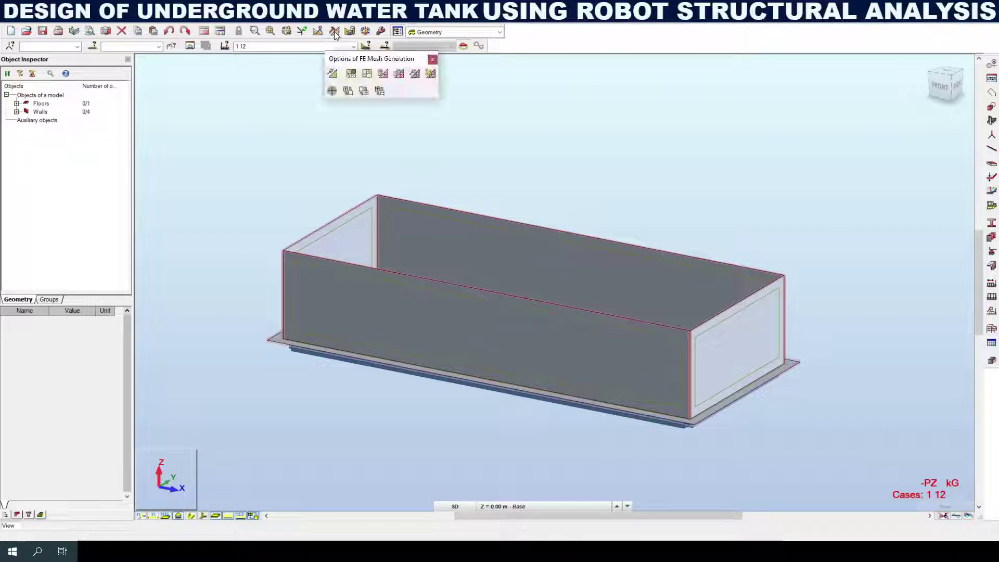
pyautogui.click(333, 73)
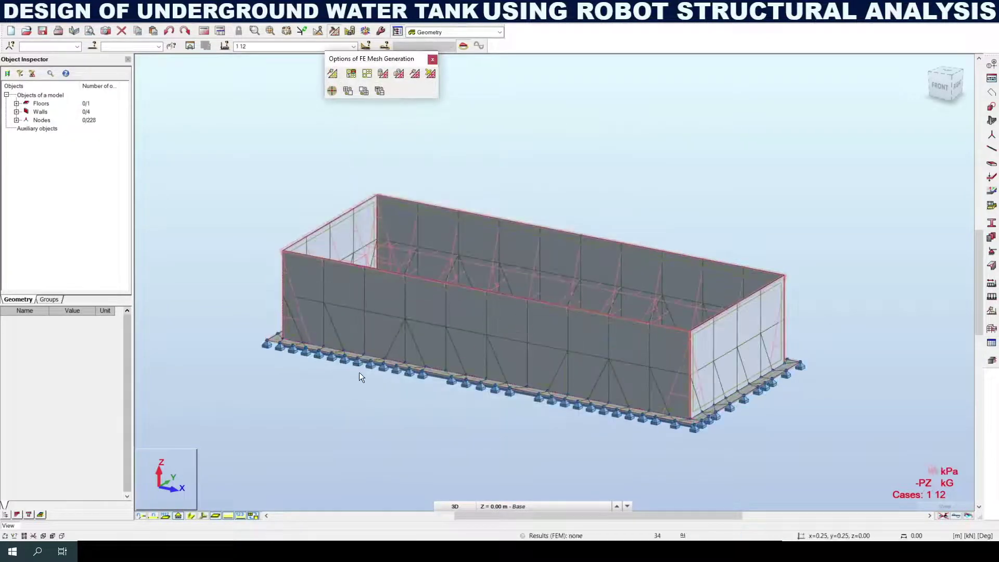
pyautogui.click(432, 61)
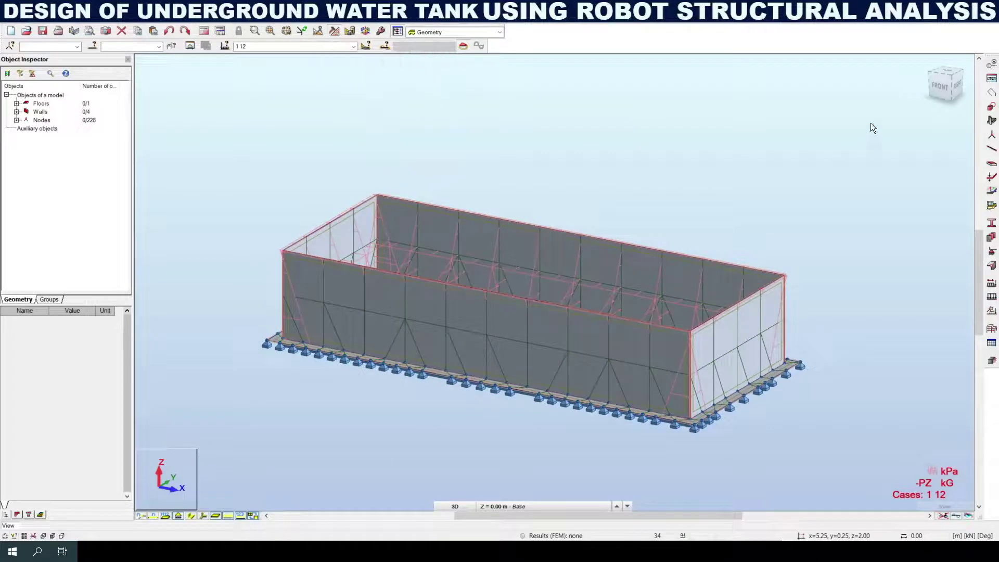
# Step: Examine the meshed walls, the floor slab and the supports on its underside from below and above
pyautogui.click(923, 64)
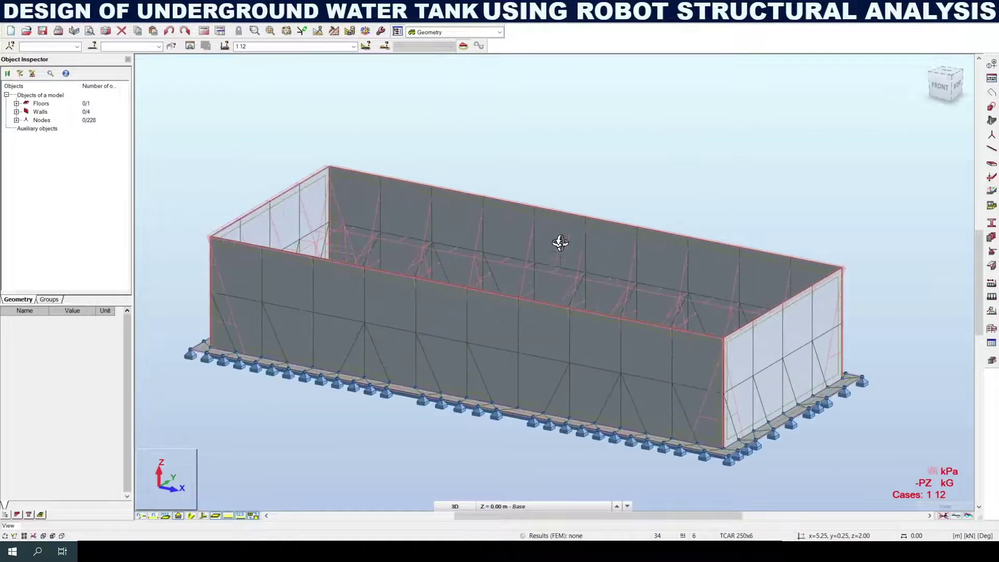
pyautogui.moveTo(528, 152)
pyautogui.keyDown('shift'); pyautogui.mouseDown(button='middle')
pyautogui.moveTo(538, 191)
pyautogui.moveTo(538, 167)
pyautogui.mouseUp(button='middle'); pyautogui.keyUp('shift')
pyautogui.scroll(-3, 539, 177)
pyautogui.keyDown('shift'); pyautogui.moveTo(503, 350); pyautogui.dragTo(511, 281, button='middle'); pyautogui.keyUp('shift')
pyautogui.scroll(2, 511, 279)
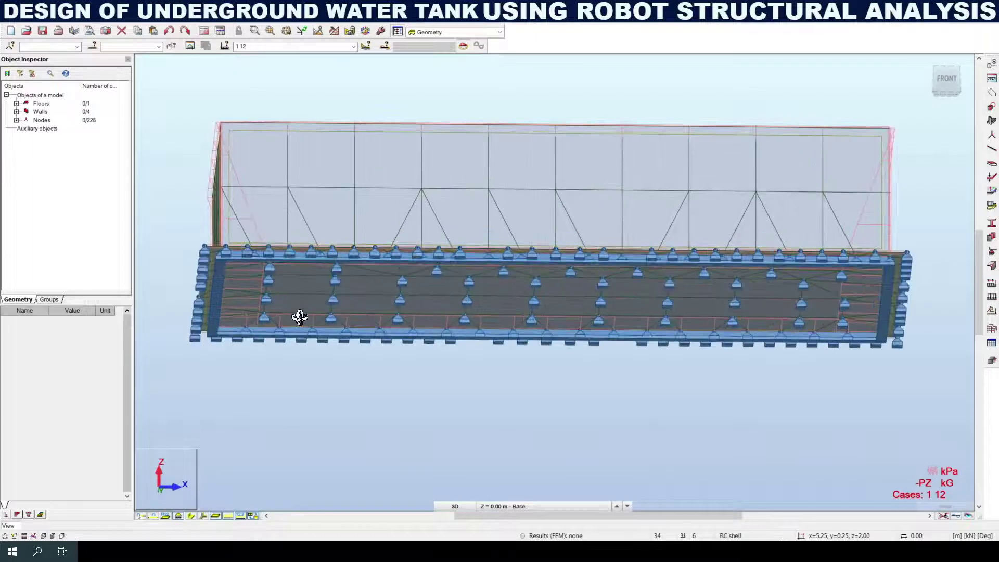
pyautogui.keyDown('shift'); pyautogui.moveTo(297, 315); pyautogui.dragTo(315, 309, button='middle'); pyautogui.keyUp('shift')
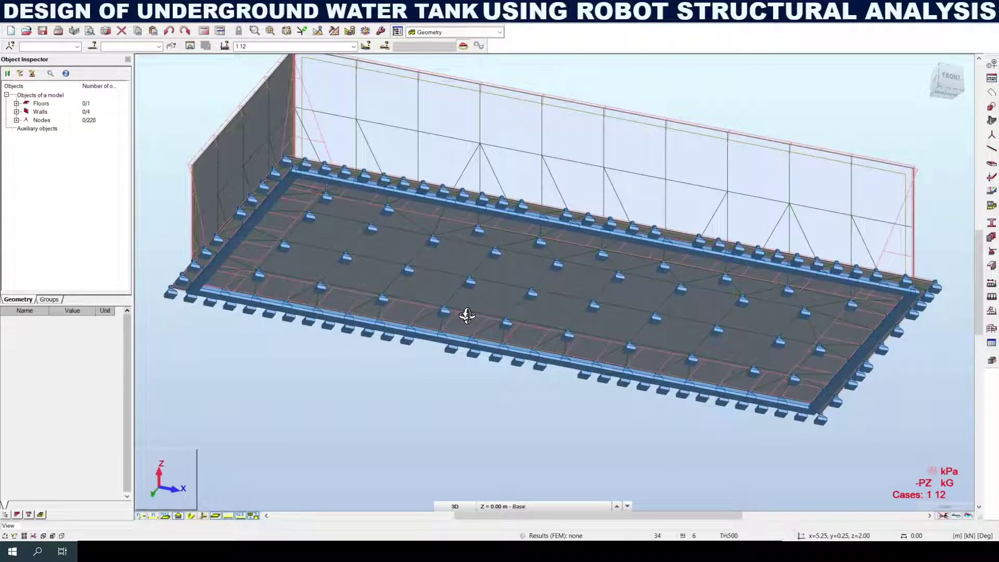
pyautogui.scroll(1, 209, 213)
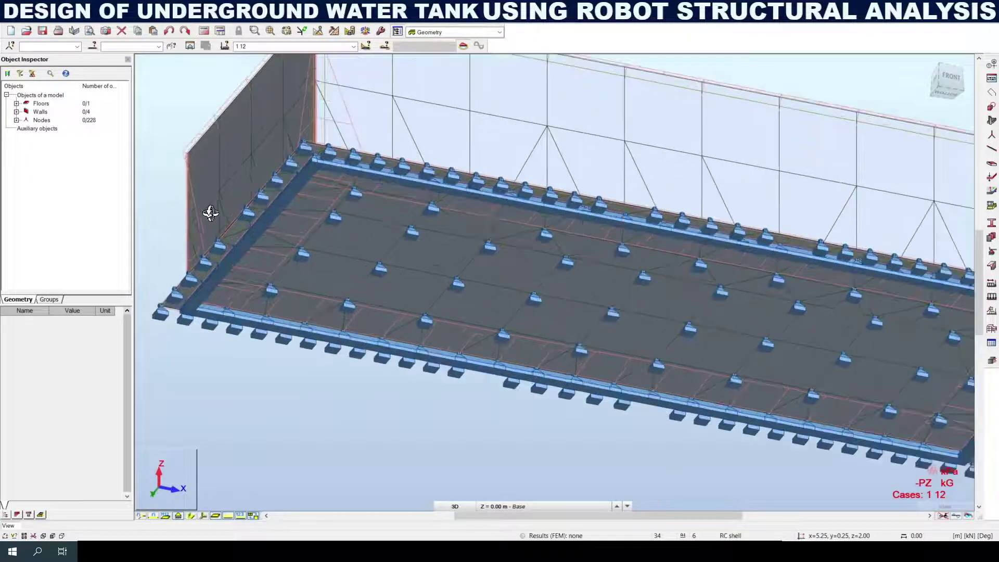
pyautogui.scroll(-2, 345, 268)
pyautogui.keyDown('shift'); pyautogui.moveTo(374, 295); pyautogui.dragTo(392, 270, button='middle'); pyautogui.keyUp('shift')
pyautogui.scroll(2, 398, 194)
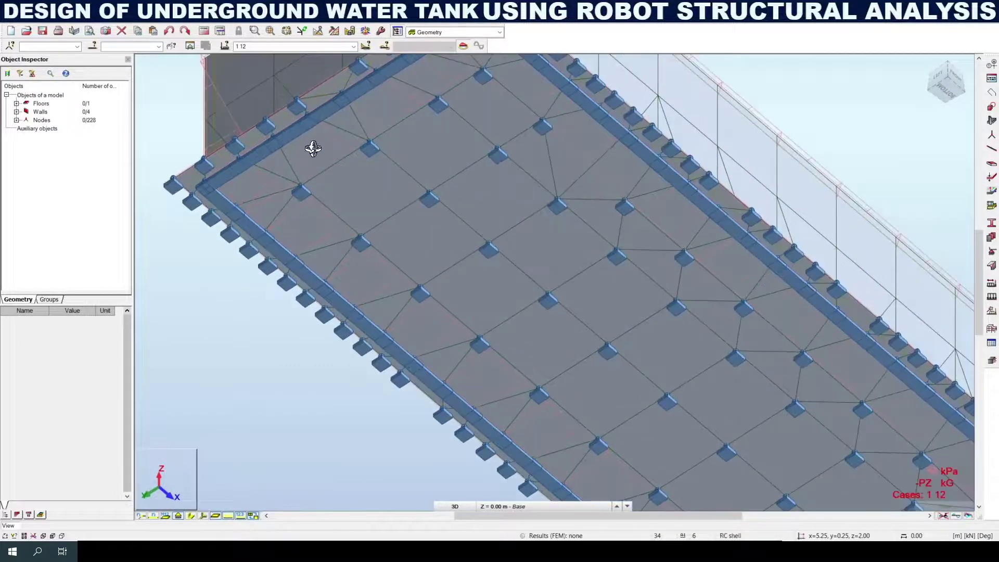
pyautogui.scroll(1, 357, 134)
pyautogui.scroll(-3, 468, 237)
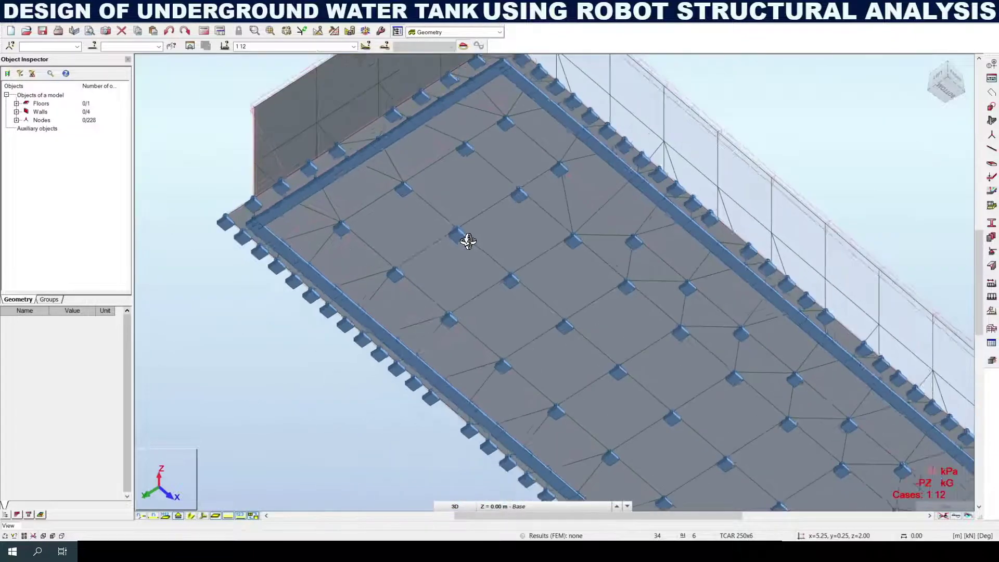
pyautogui.keyDown('shift'); pyautogui.moveTo(408, 259); pyautogui.dragTo(397, 286, button='middle'); pyautogui.keyUp('shift')
pyautogui.keyDown('shift'); pyautogui.moveTo(700, 314); pyautogui.dragTo(687, 346, button='middle'); pyautogui.keyUp('shift')
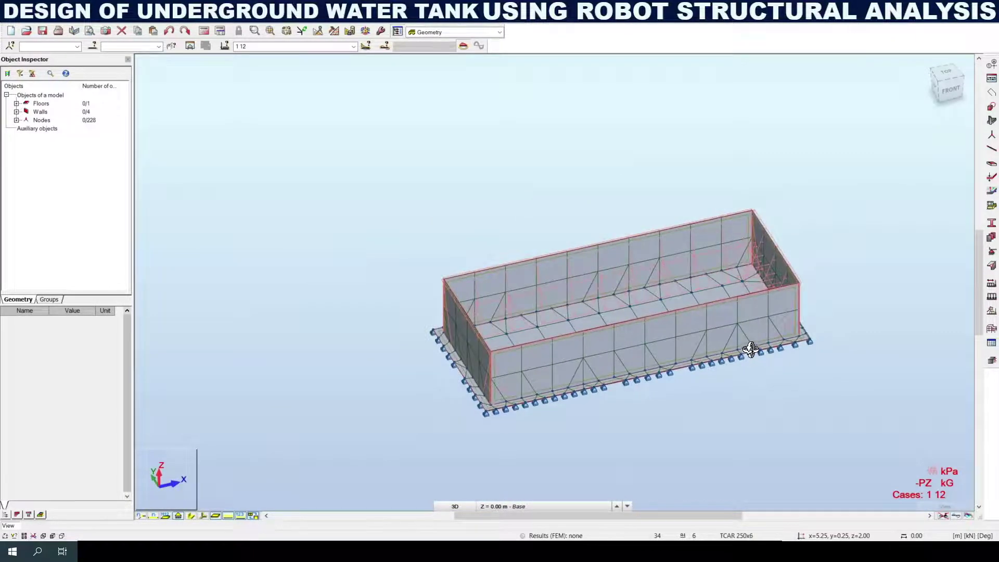
pyautogui.scroll(3, 580, 413)
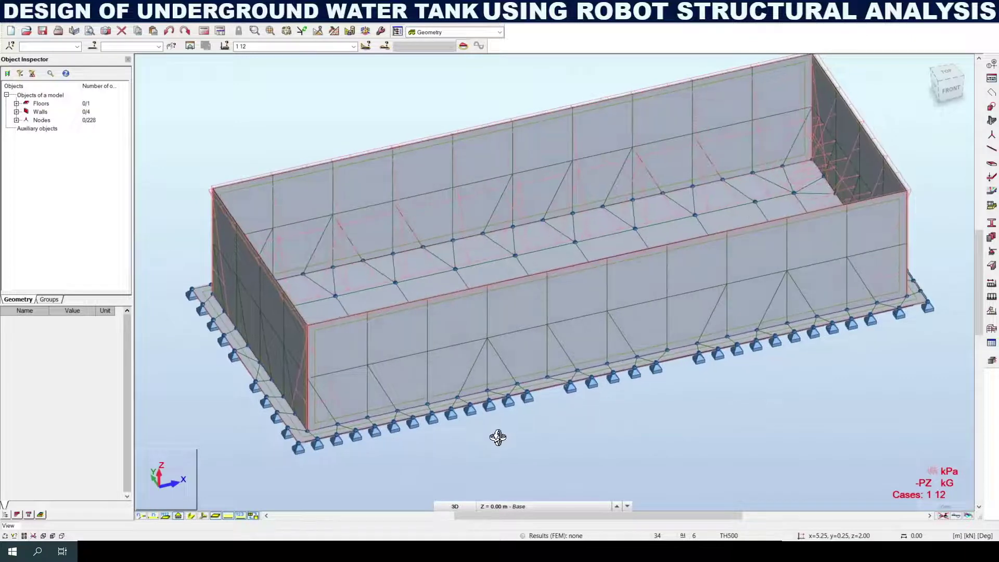
pyautogui.scroll(-3, 556, 355)
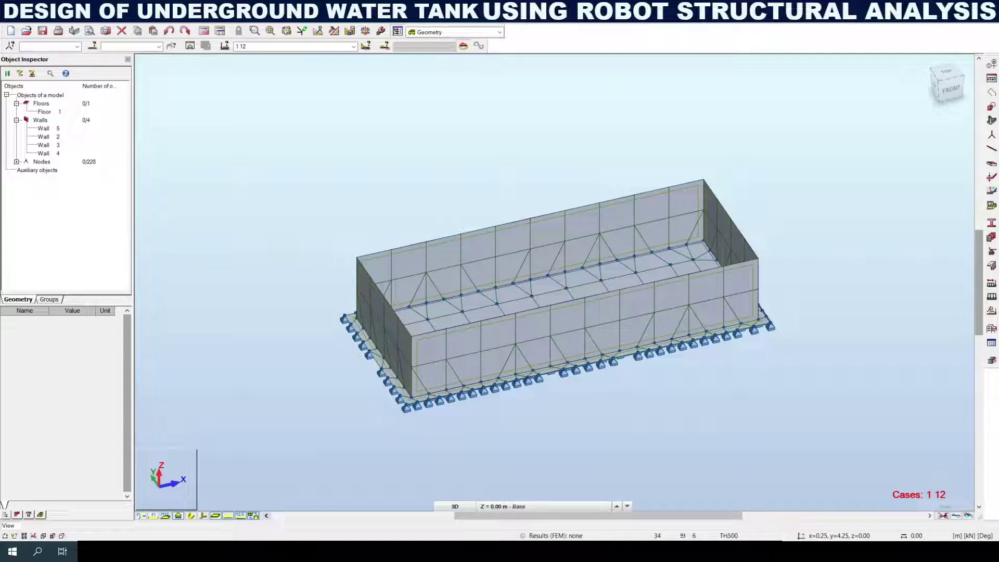
pyautogui.click(259, 23)
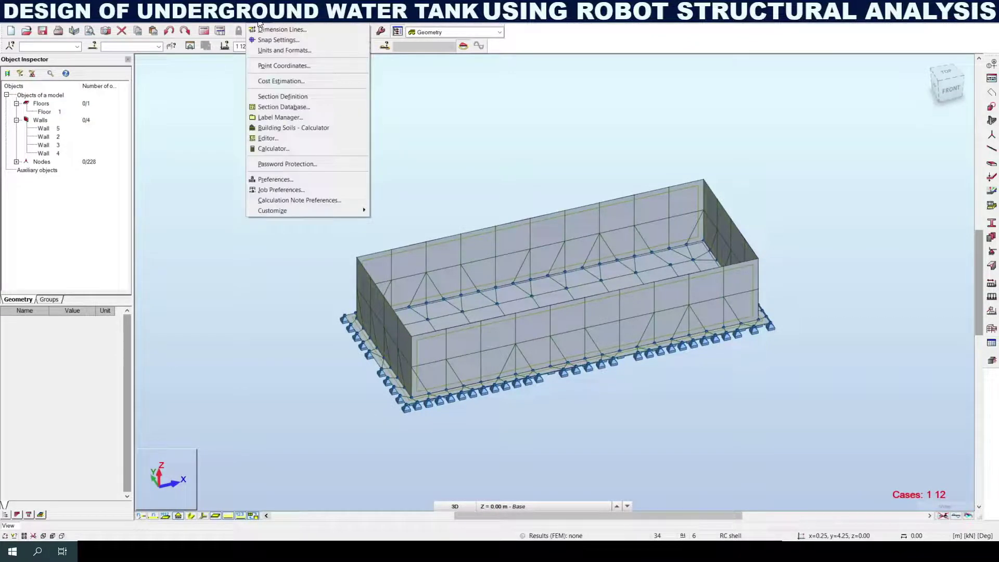
pyautogui.click(274, 193)
pyautogui.click(648, 182)
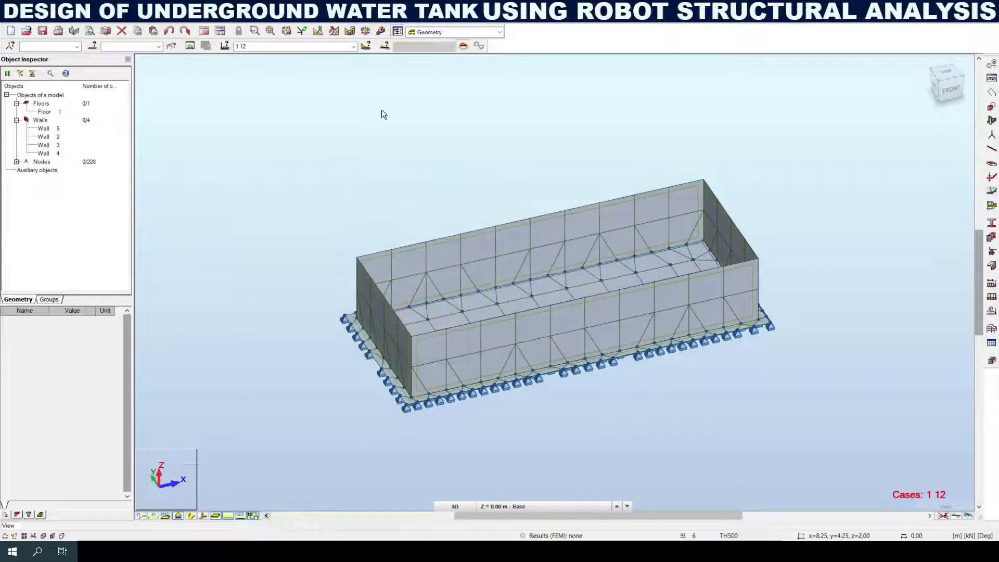
# Step: Set the job's materials to Eurocode with C30/37 as the basic concrete, and save the preferences as default
pyautogui.click(257, 24)
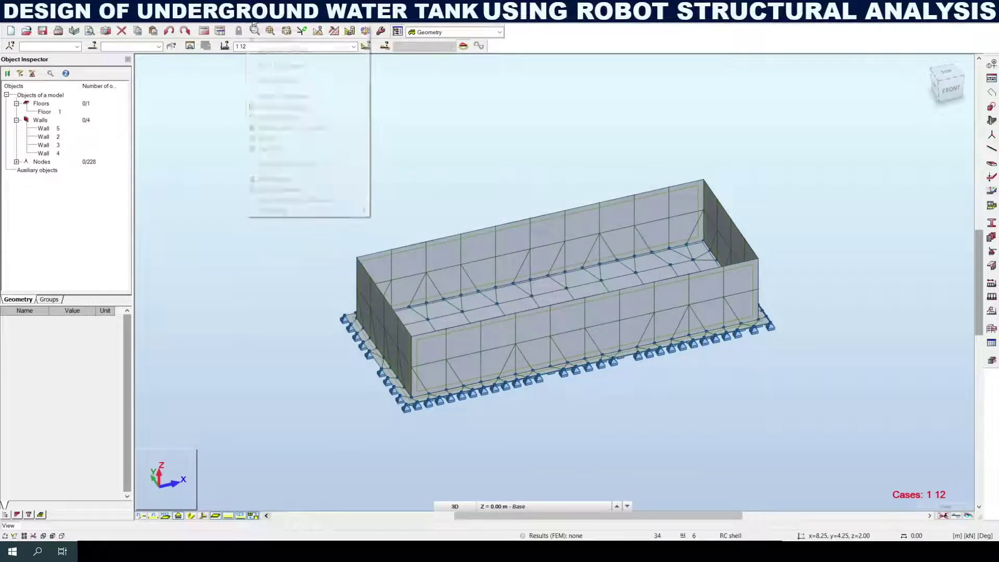
pyautogui.click(274, 190)
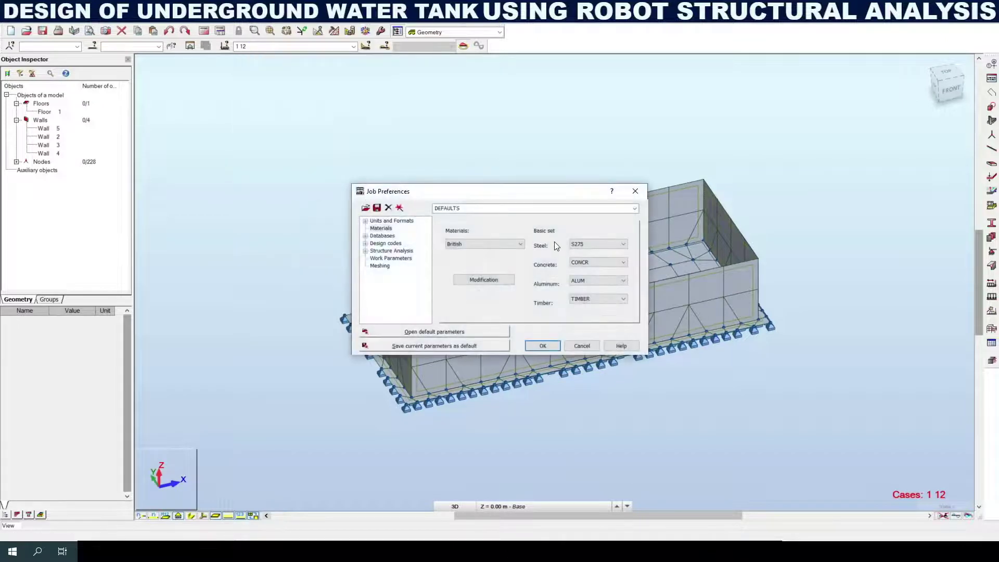
pyautogui.click(385, 230)
pyautogui.click(473, 245)
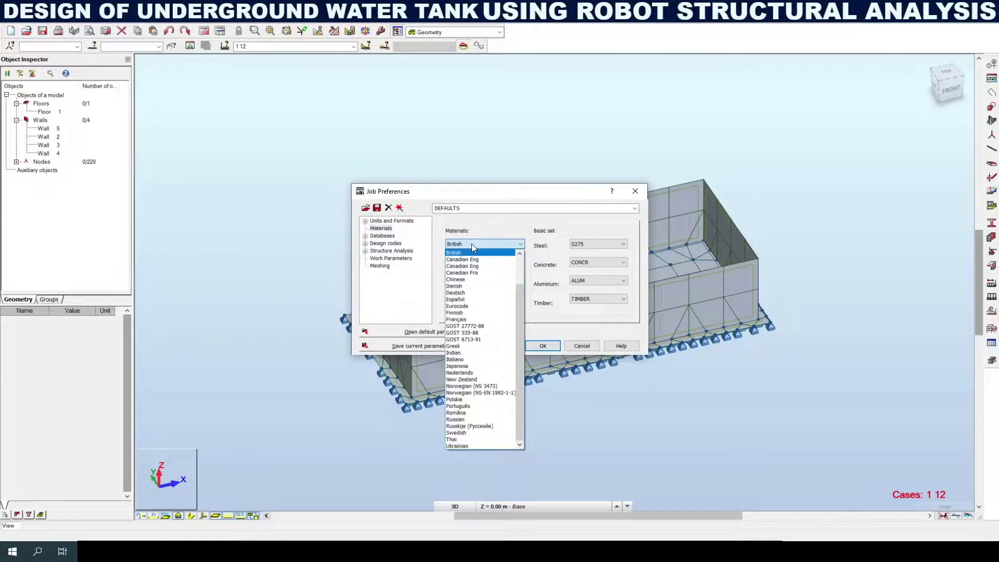
pyautogui.click(466, 308)
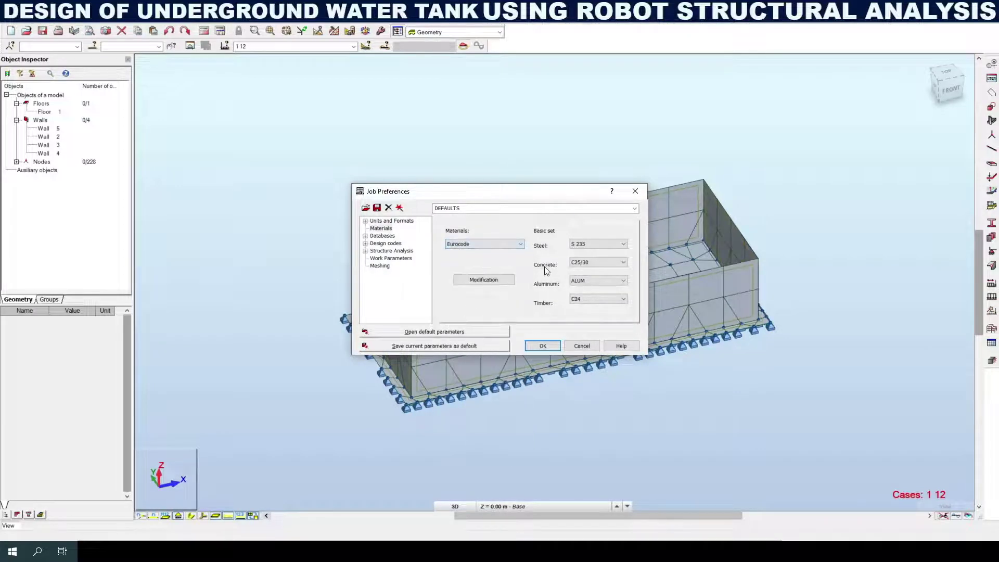
pyautogui.click(593, 262)
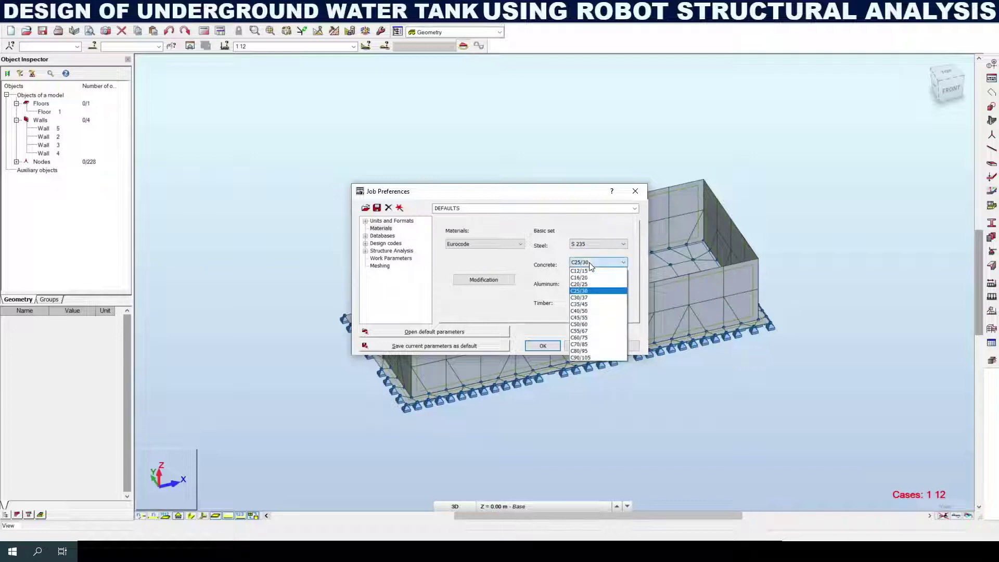
pyautogui.click(580, 304)
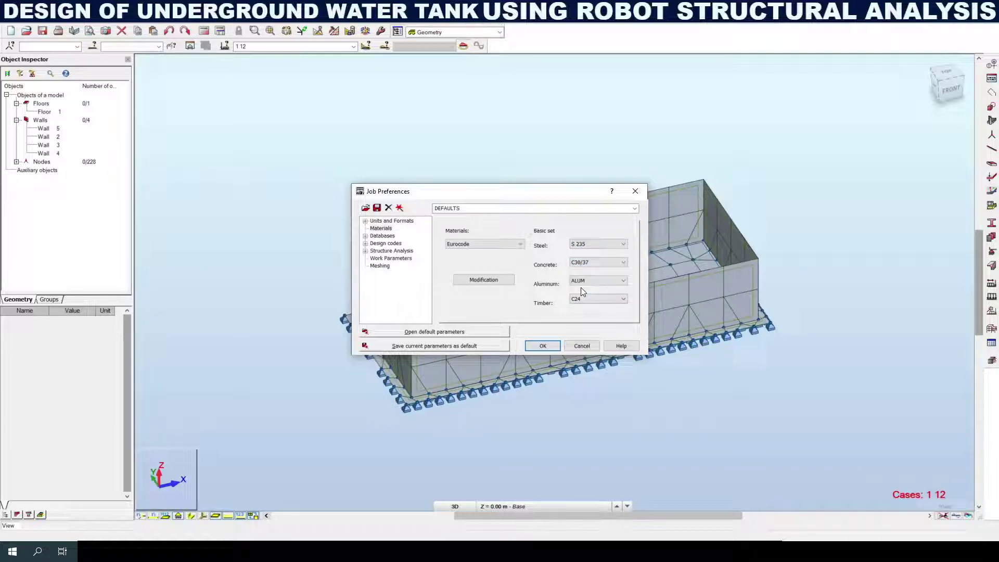
pyautogui.click(446, 346)
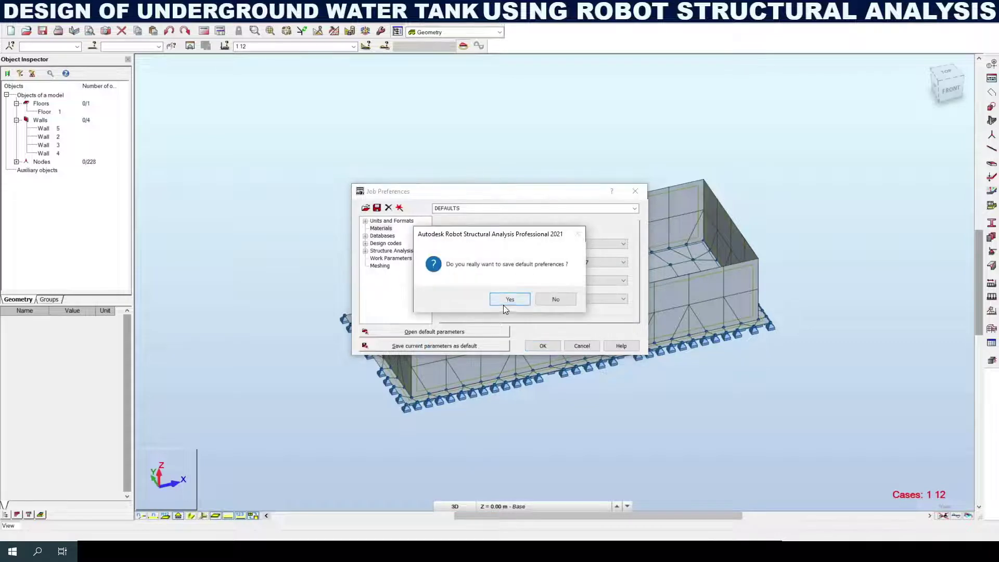
pyautogui.click(508, 300)
# Step: Review the design codes, load codes and structure analysis settings, save them as default, and accept the job preferences
pyautogui.doubleClick(368, 243)
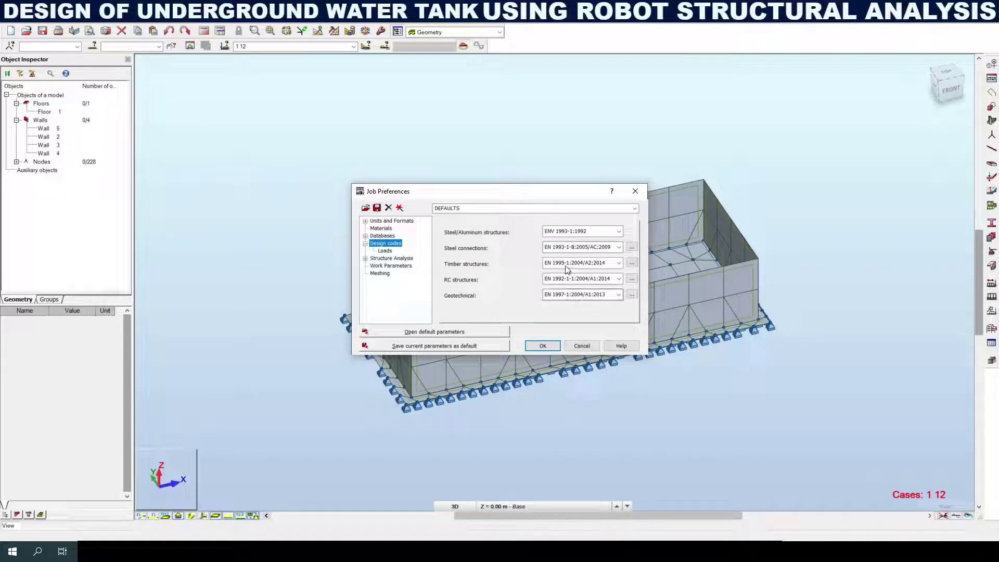
pyautogui.click(385, 251)
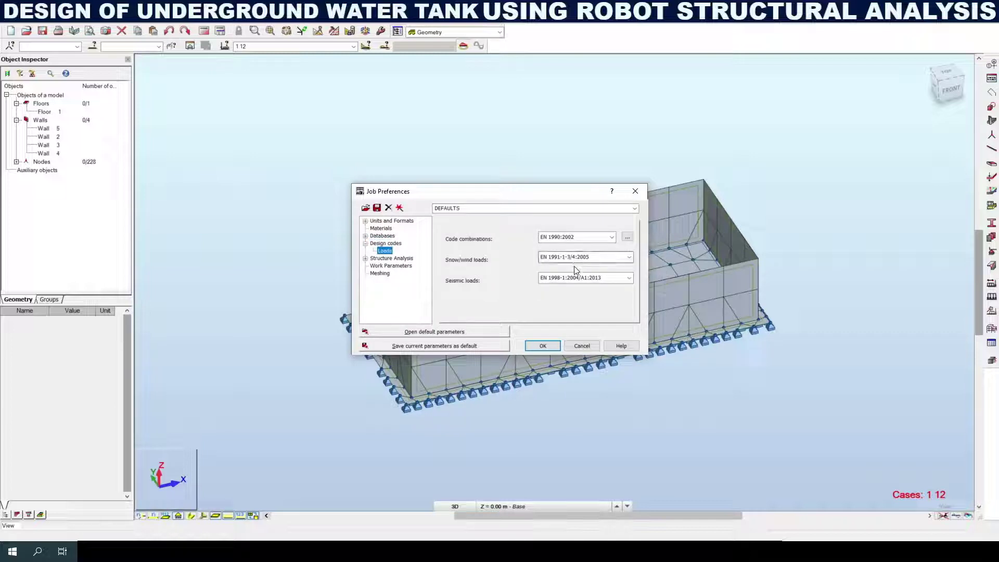
pyautogui.click(385, 258)
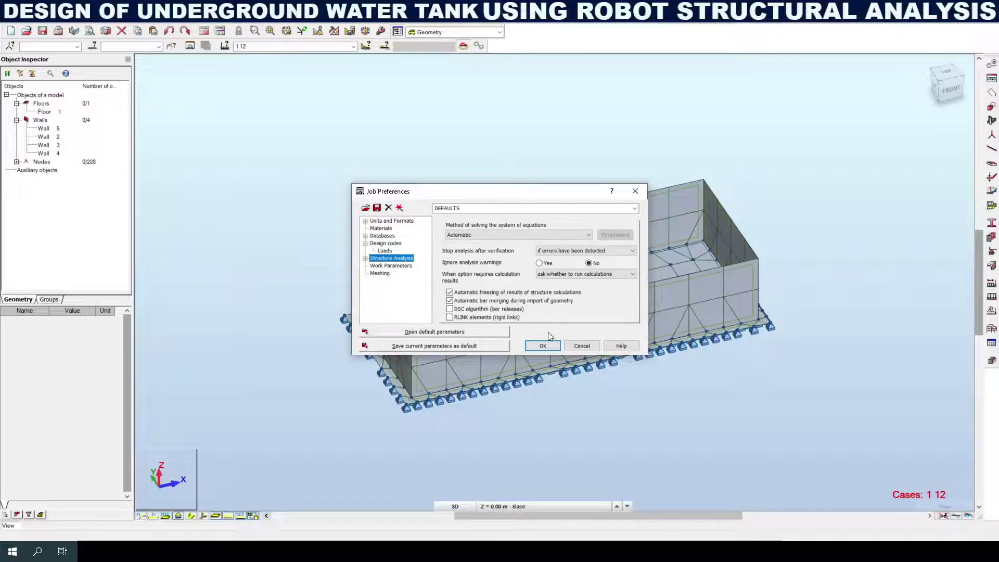
pyautogui.click(492, 347)
pyautogui.click(511, 297)
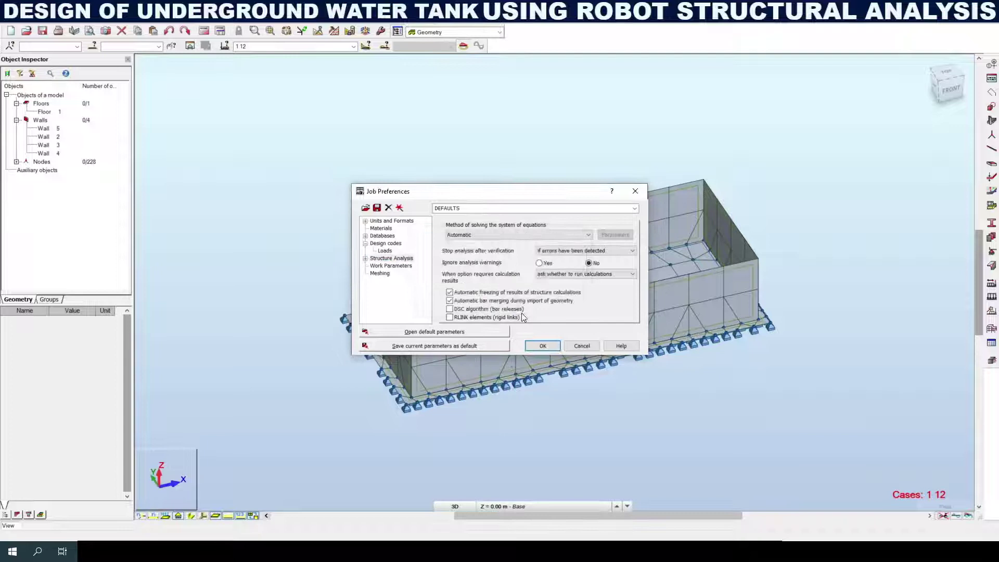
pyautogui.click(550, 347)
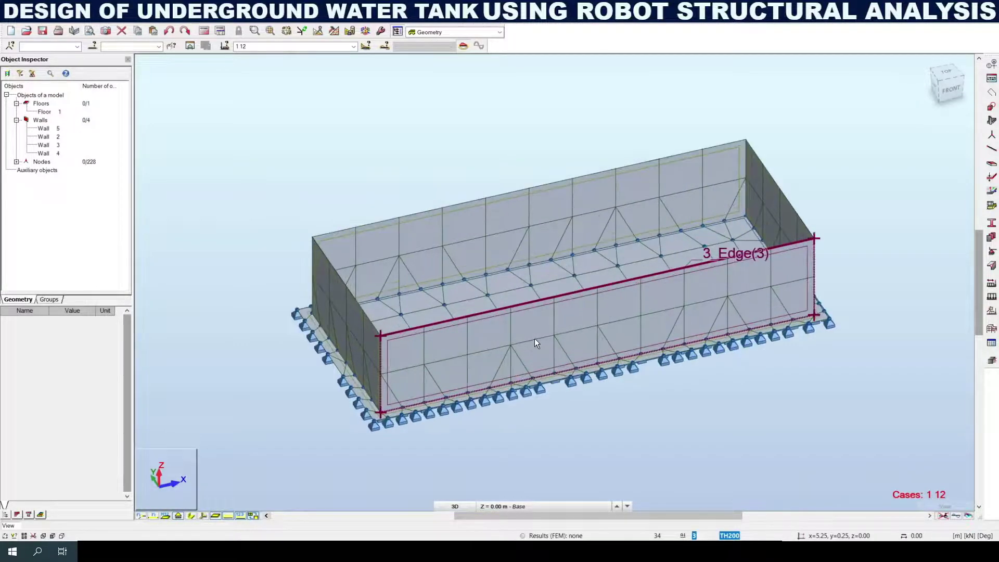
# Step: Open the RC shell reinforcement type for editing from the code parameters for required reinforcement of slabs and walls
pyautogui.scroll(2, 563, 305)
pyautogui.moveTo(563, 305); pyautogui.dragTo(536, 319, button='middle')
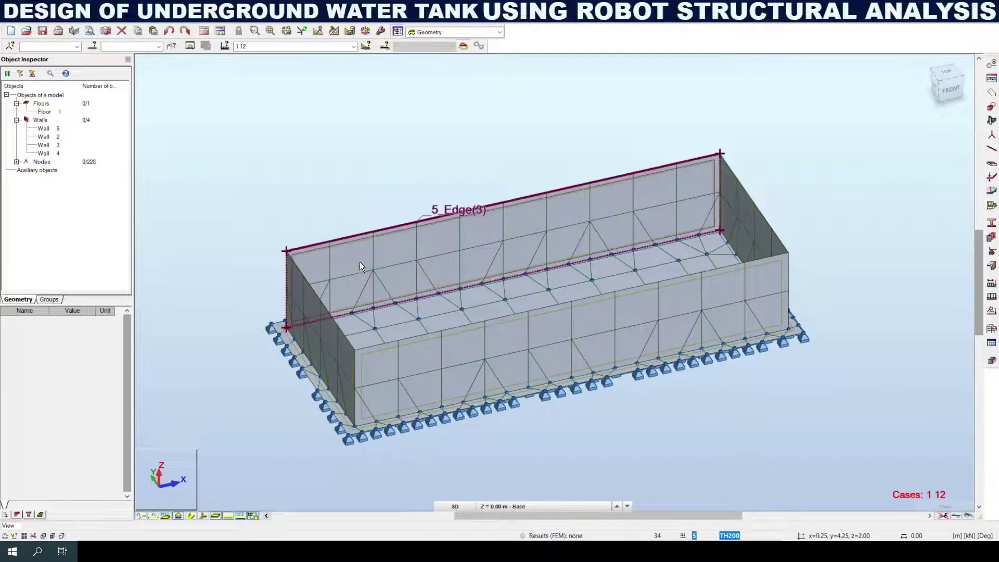
pyautogui.click(224, 23)
pyautogui.moveTo(245, 124)
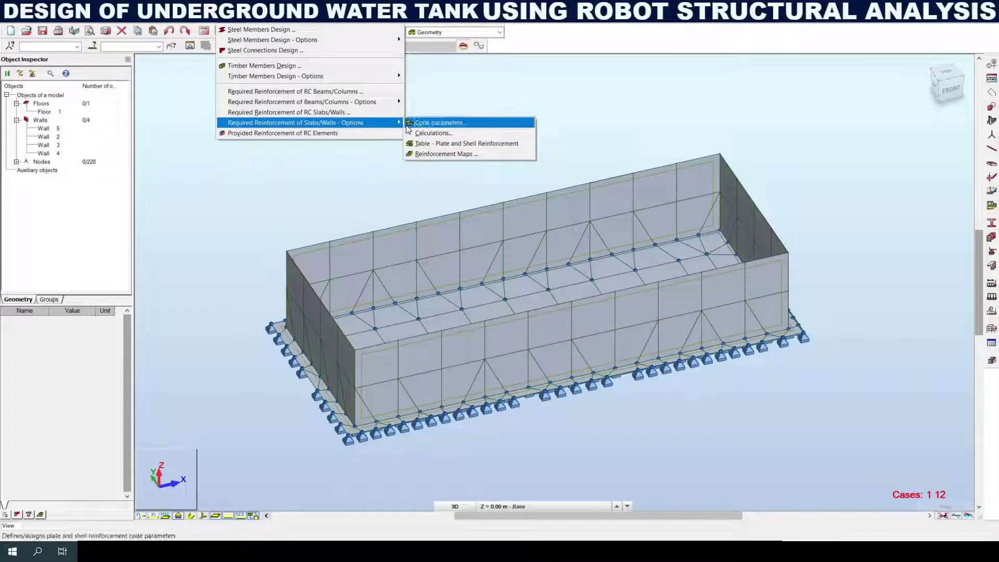
pyautogui.click(424, 128)
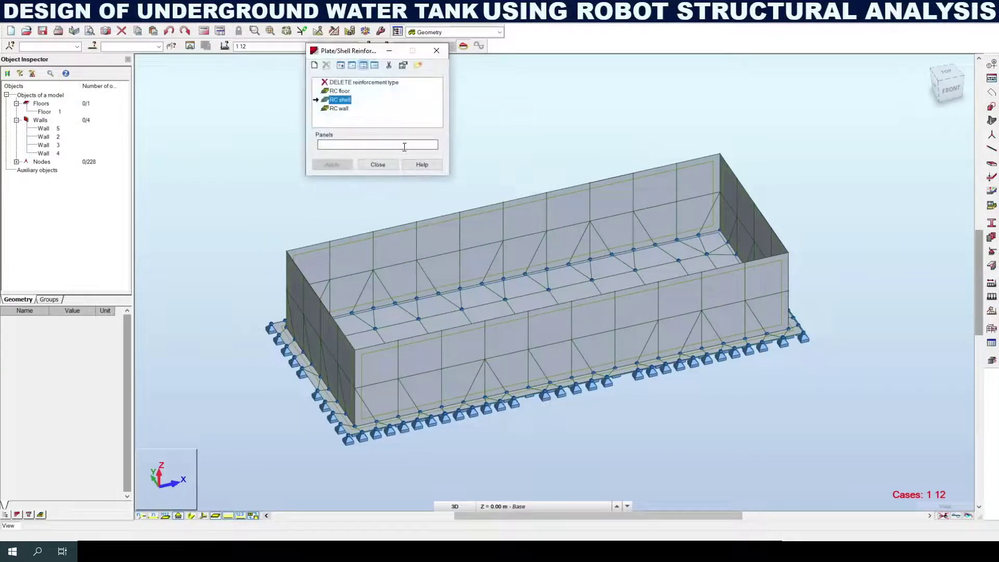
pyautogui.moveTo(371, 46); pyautogui.dragTo(355, 298)
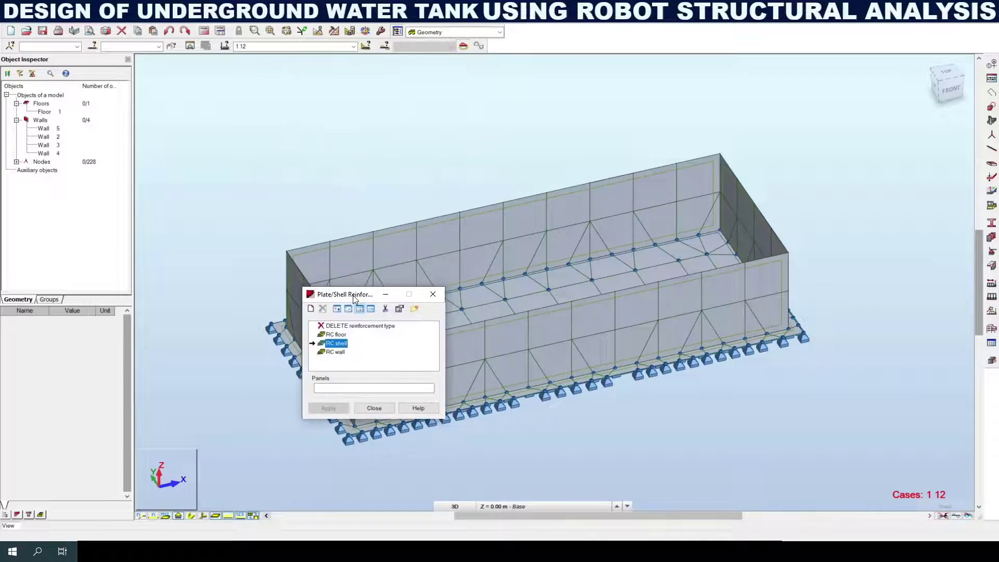
pyautogui.doubleClick(337, 344)
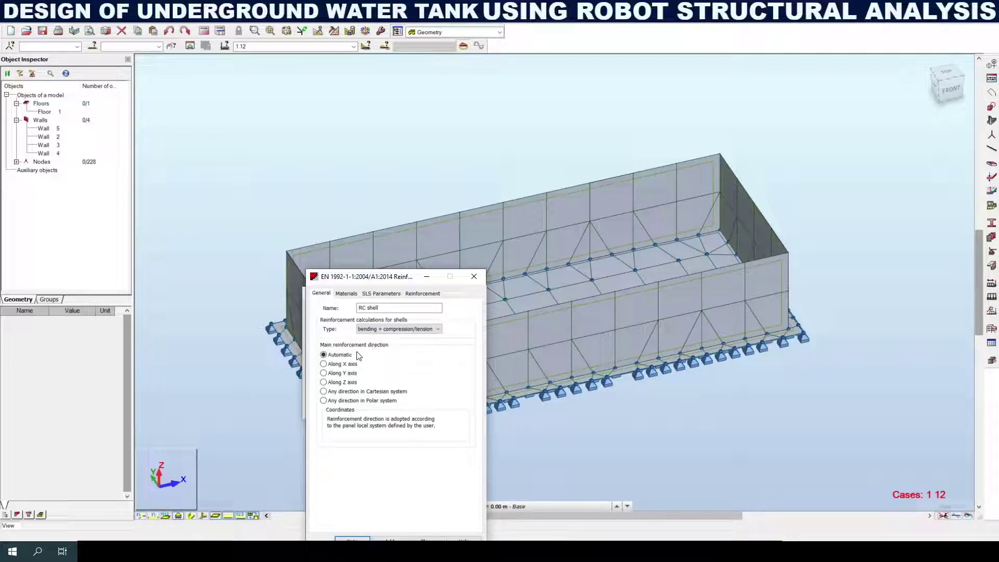
# Step: Detach the RC shell type's concrete from the structure model and set it to Eurocode C30/37
pyautogui.click(347, 294)
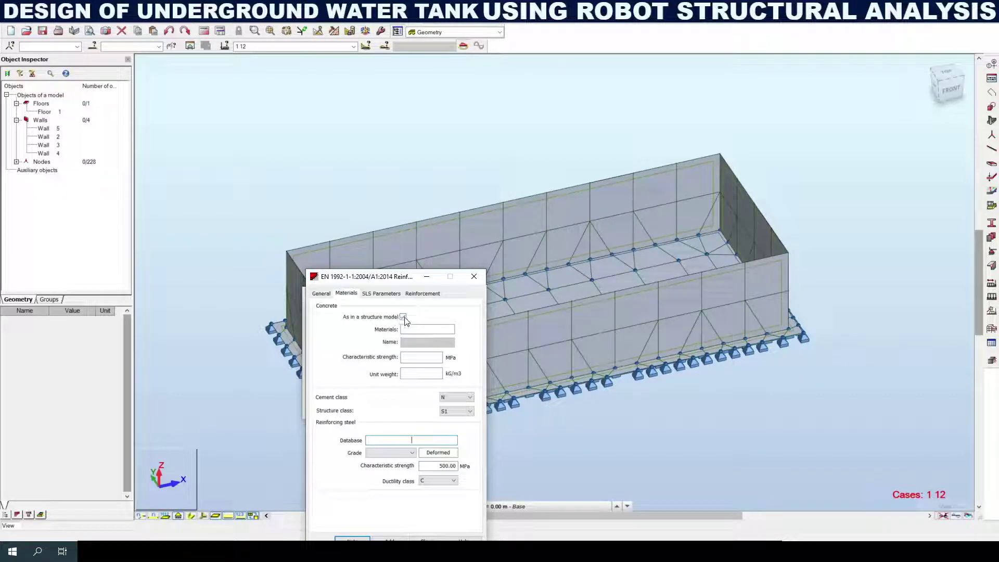
pyautogui.click(403, 317)
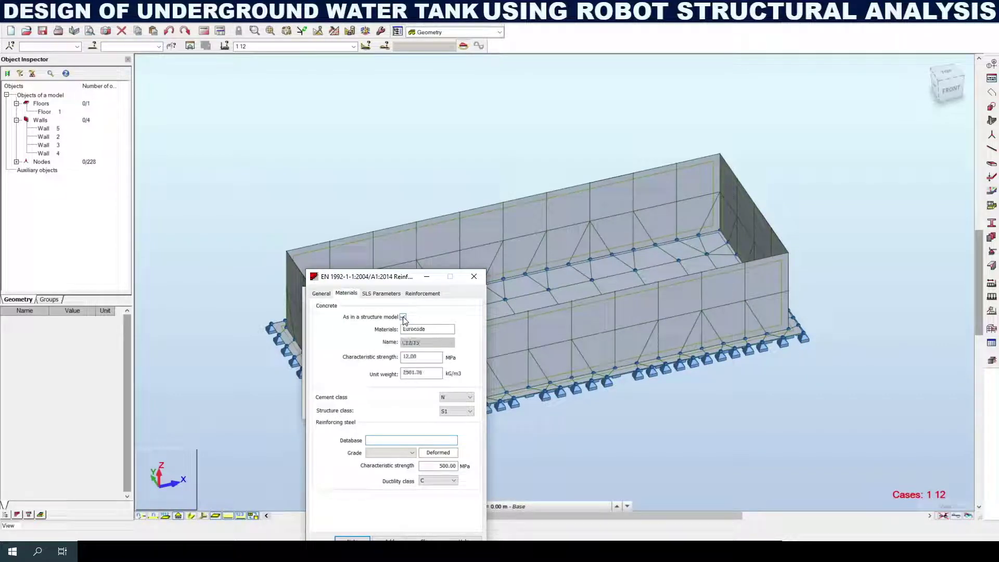
pyautogui.click(439, 343)
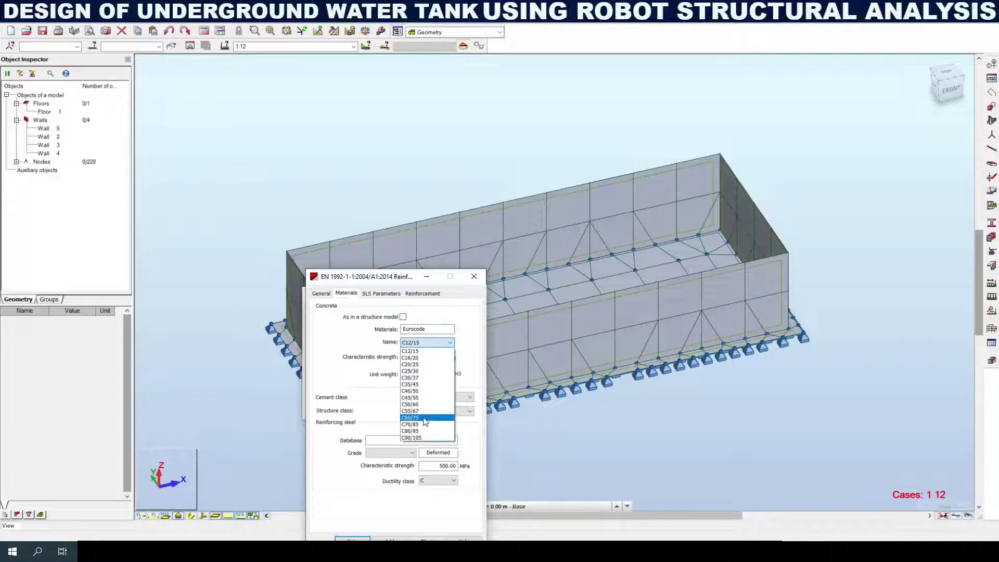
pyautogui.click(421, 378)
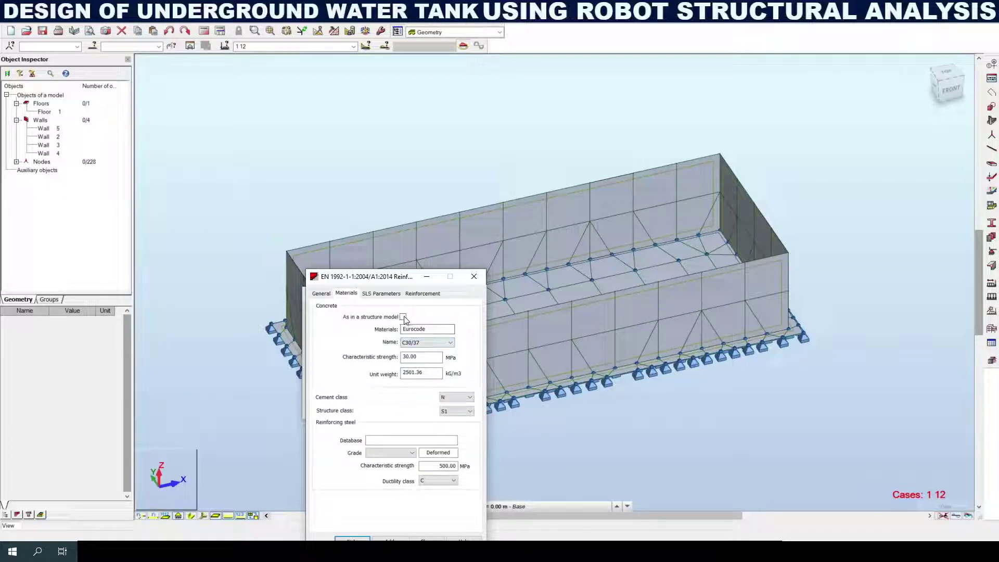
# Step: Open the RC shell type's SLS parameters and select the first allowable crack width for editing
pyautogui.click(383, 295)
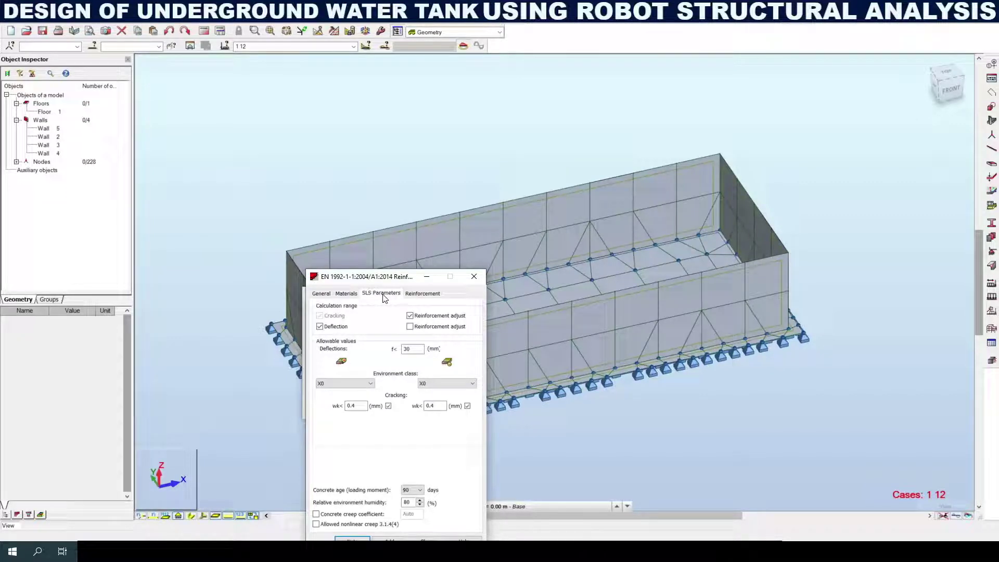
pyautogui.moveTo(373, 282); pyautogui.dragTo(335, 206)
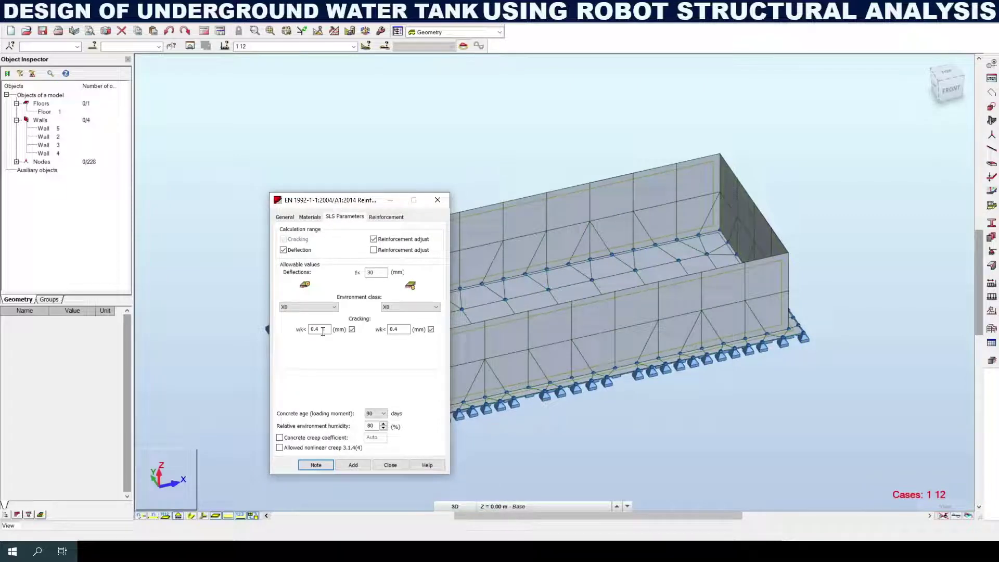
pyautogui.moveTo(328, 330); pyautogui.dragTo(300, 330)
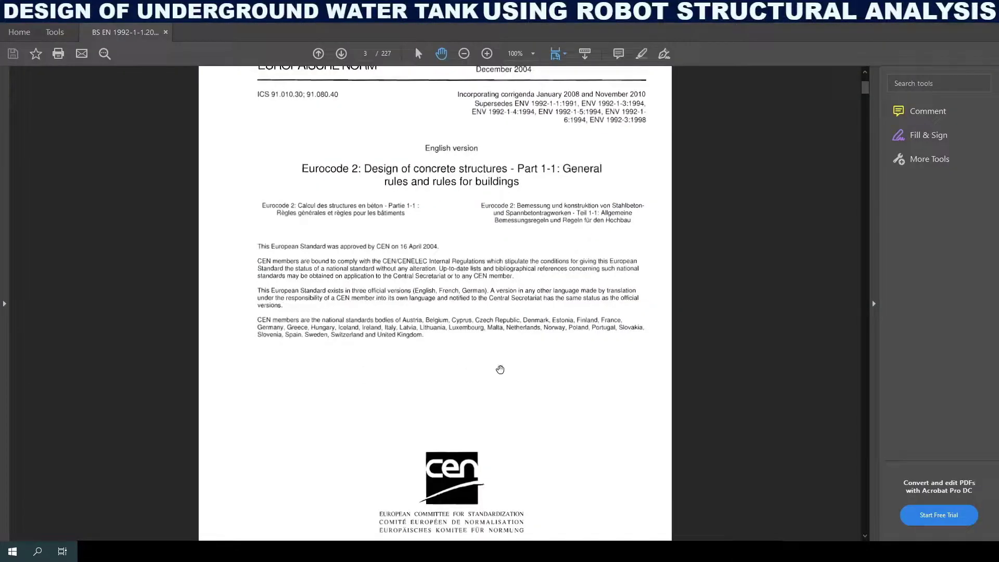
# Step: Look up the recommended maximum crack widths in Table 7.1N on page 121 of the EN 1992-1-1 PDF
pyautogui.scroll(3, 415, 356)
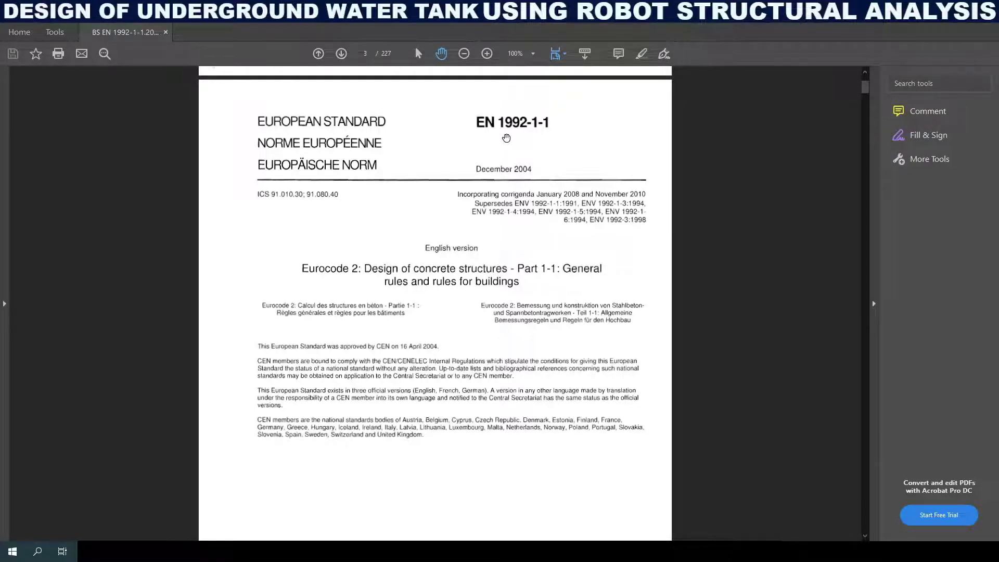
pyautogui.click(366, 54)
pyautogui.write('121')
pyautogui.press('Return')
pyautogui.scroll(-5, 387, 250)
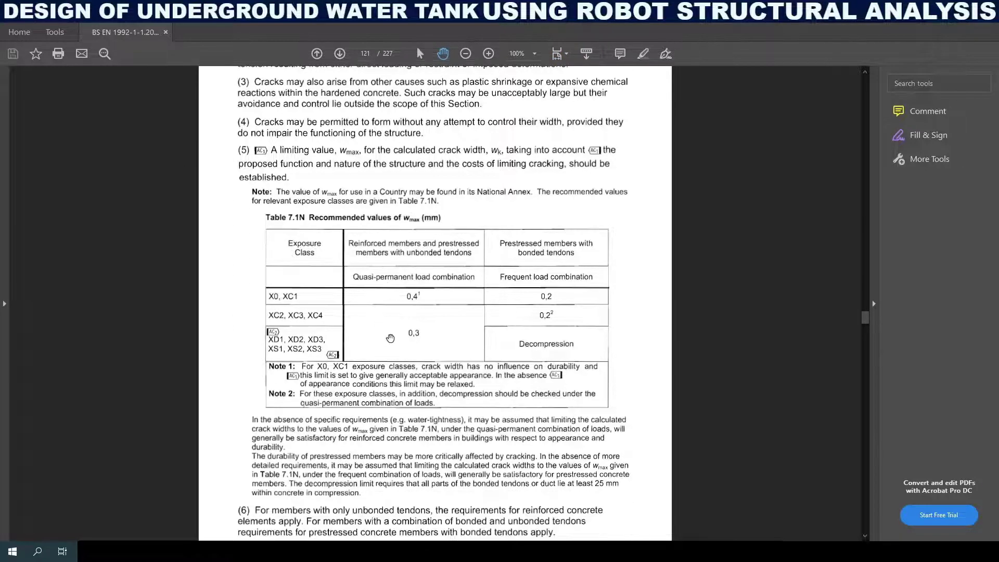
pyautogui.keyDown('ctrl'); pyautogui.scroll(1, 383, 333); pyautogui.keyUp('ctrl')
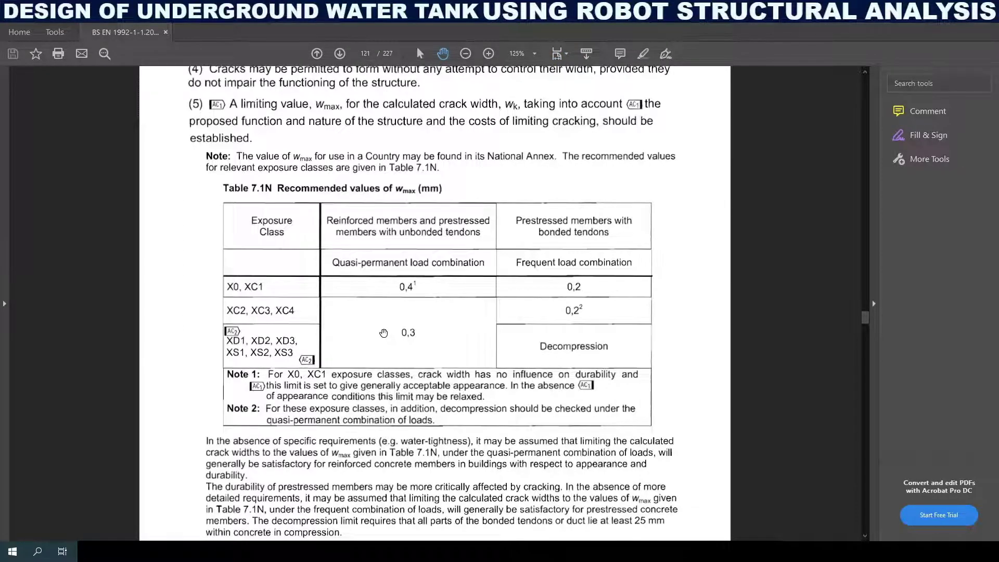
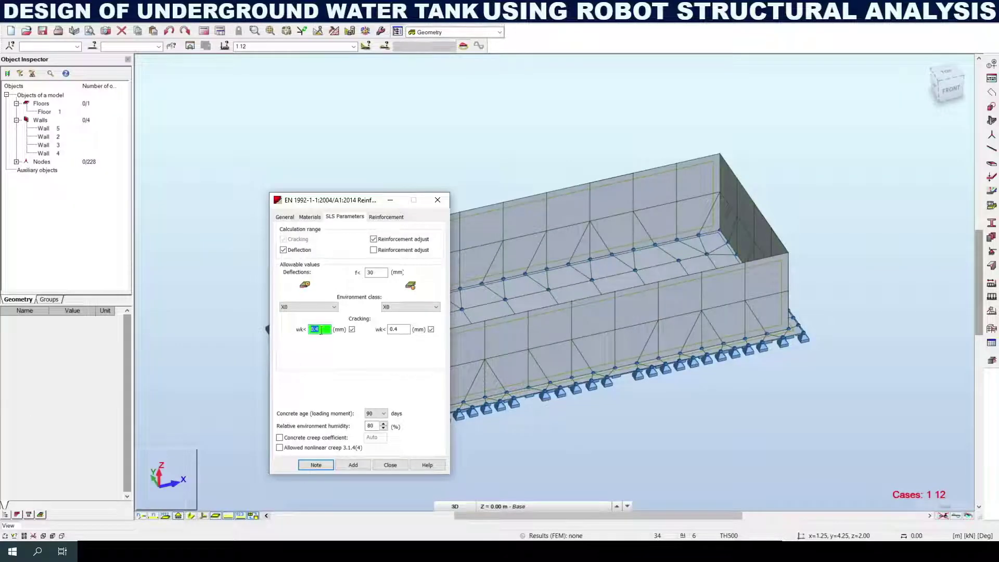
# Step: Back in Robot Structural Analysis, set both allowable crack widths of the RC shell type to 0.3 mm
pyautogui.write('0.3')
pyautogui.press('Tab')
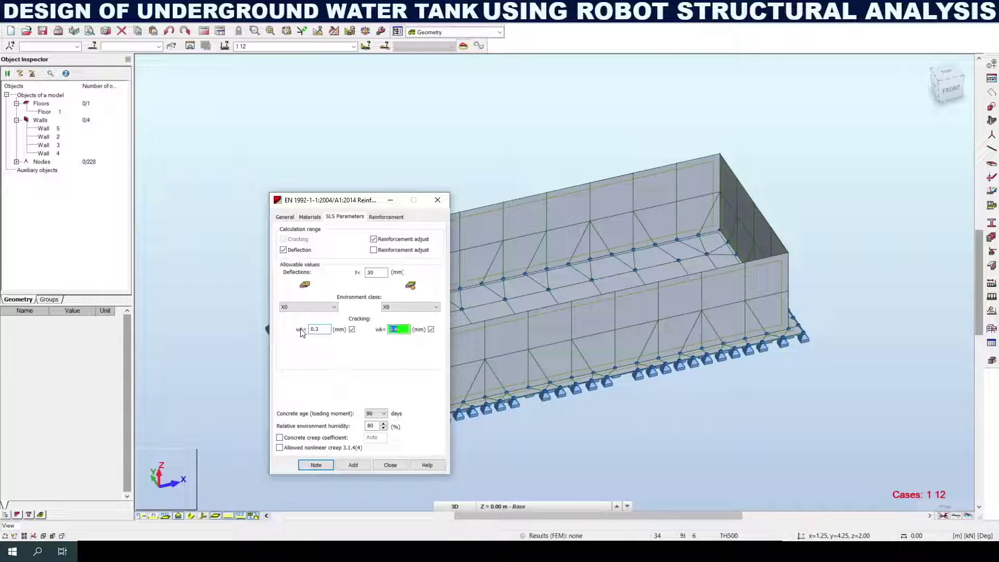
pyautogui.write('0.3')
# Step: Check which d1 bar diameters can be chosen in the RC shell type's reinforcement parameters
pyautogui.click(388, 218)
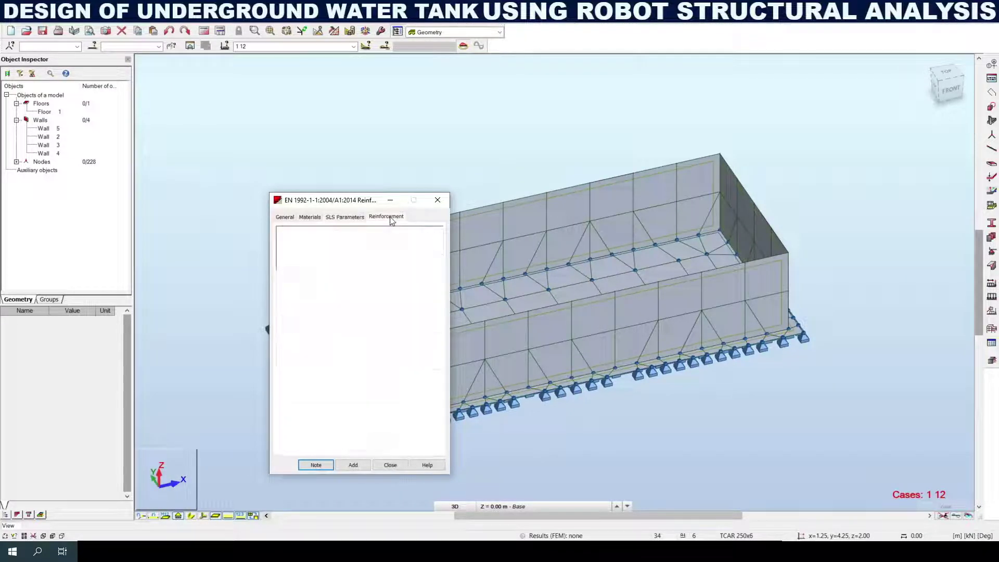
pyautogui.click(329, 283)
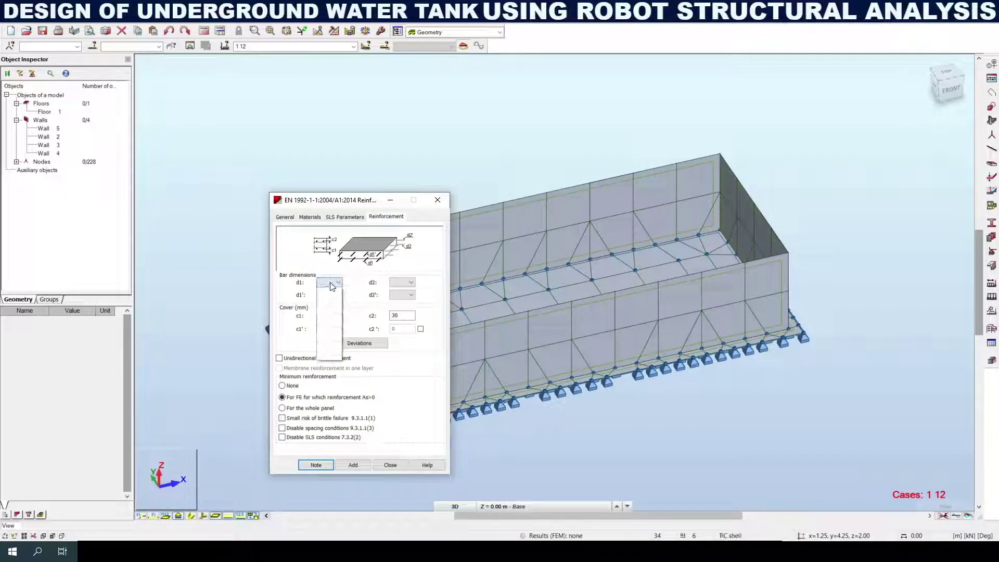
pyautogui.click(329, 286)
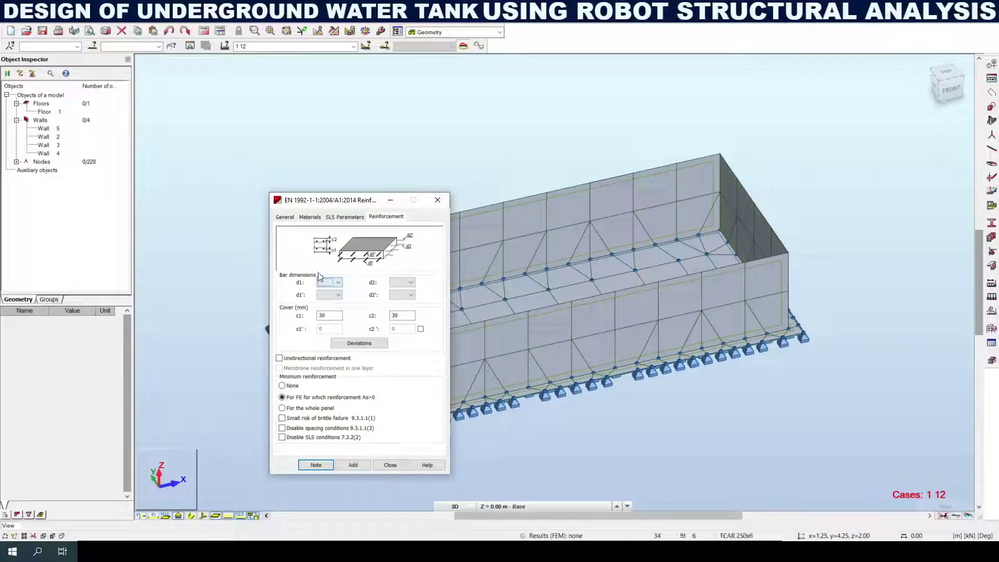
# Step: Try to add the shell reinforcement type to the list, and change its name to RC shell-1
pyautogui.click(285, 217)
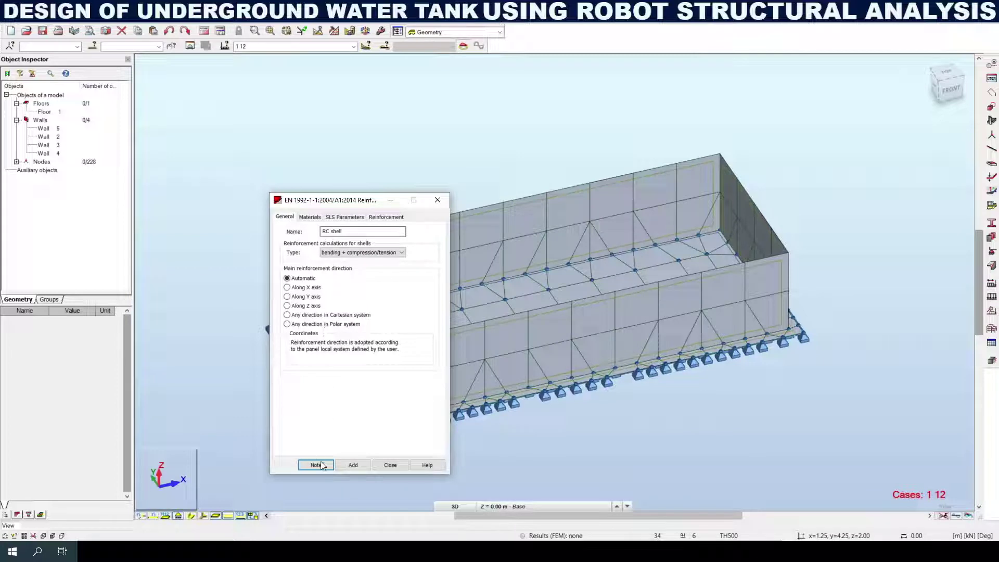
pyautogui.click(353, 466)
pyautogui.click(419, 362)
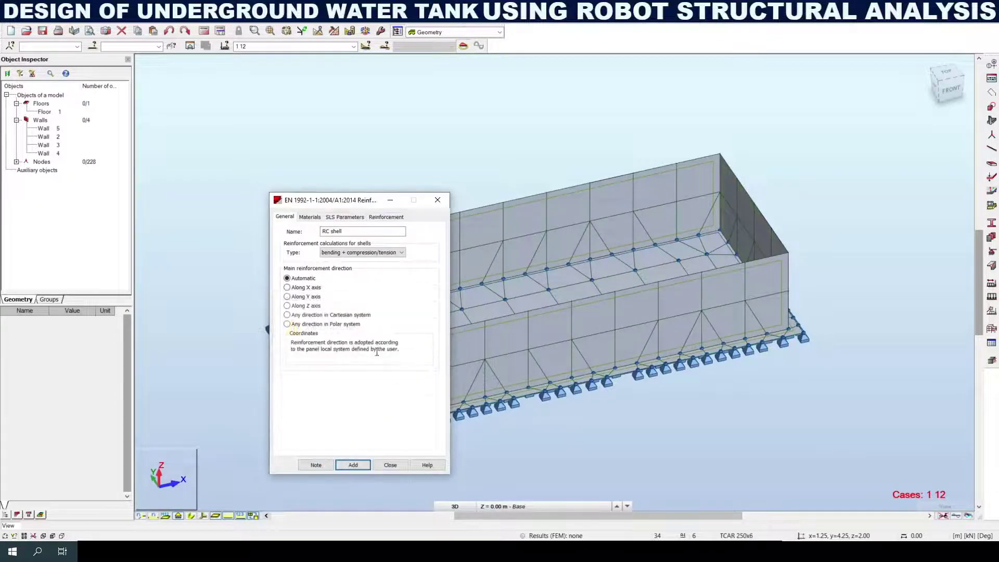
pyautogui.click(342, 231)
pyautogui.write('-1')
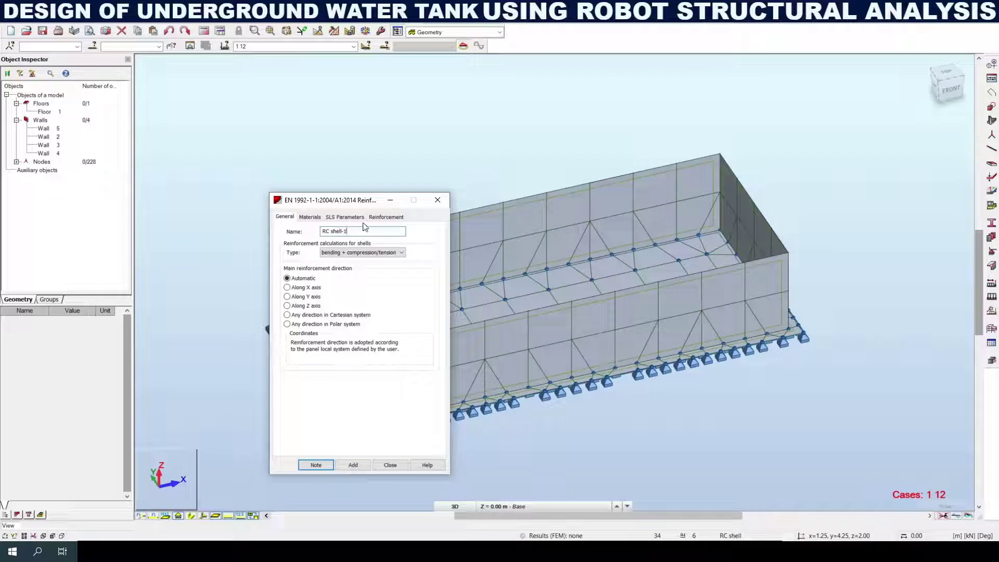
# Step: Recheck the d1 bar diameter choices for the RC shell-1 type
pyautogui.click(386, 216)
pyautogui.click(338, 283)
pyautogui.click(336, 286)
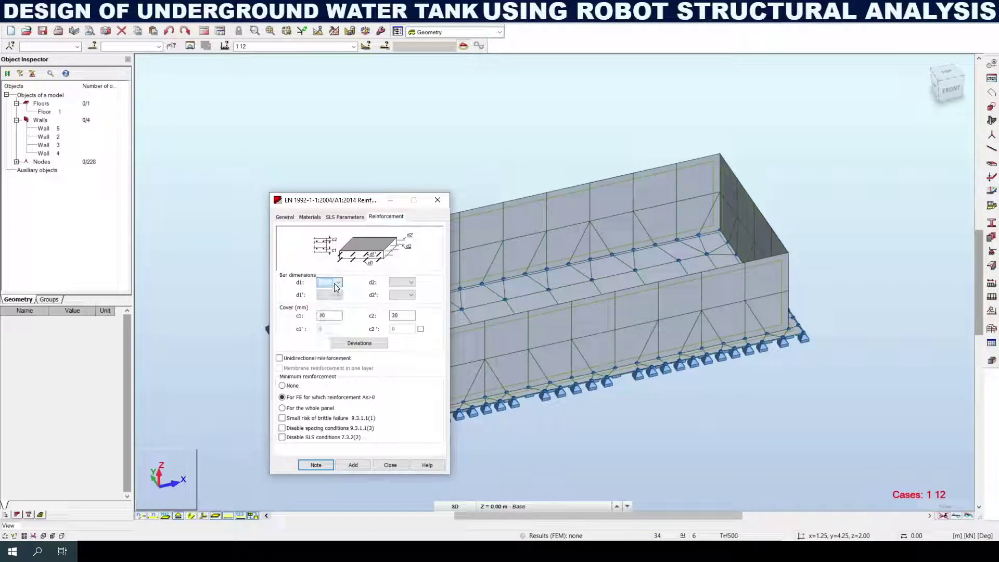
# Step: Set the RC shell-1 concrete to Eurocode C30/37 independently of the structure model, and check the reinforcing steel grade choices
pyautogui.click(314, 218)
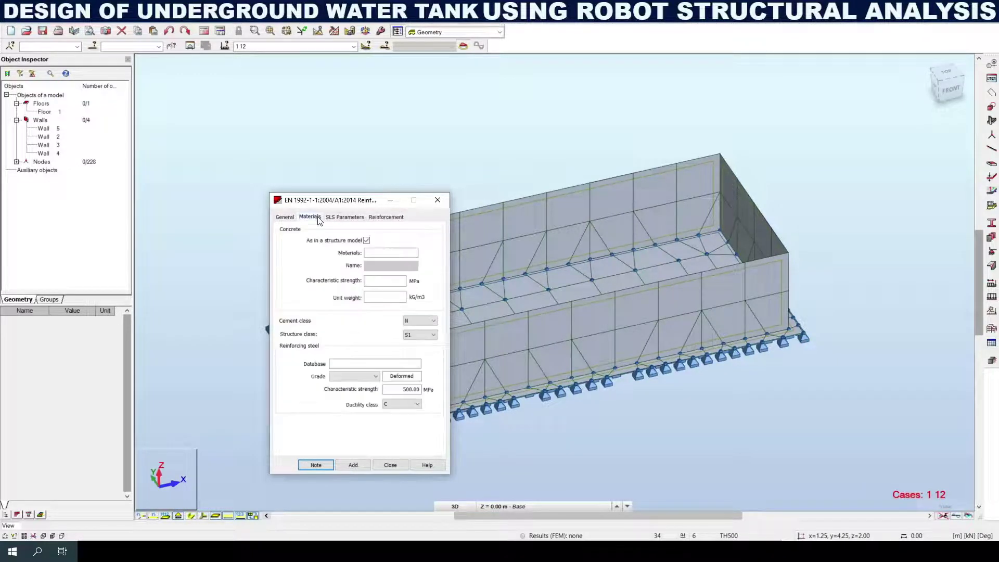
pyautogui.click(366, 240)
pyautogui.click(404, 269)
pyautogui.click(404, 269)
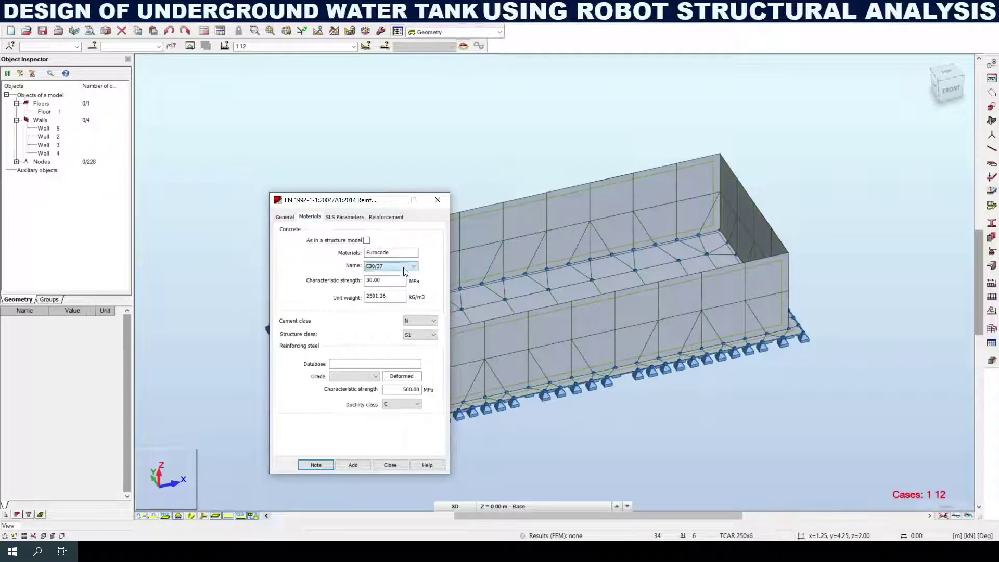
pyautogui.click(380, 296)
pyautogui.rightClick(406, 374)
pyautogui.click(367, 376)
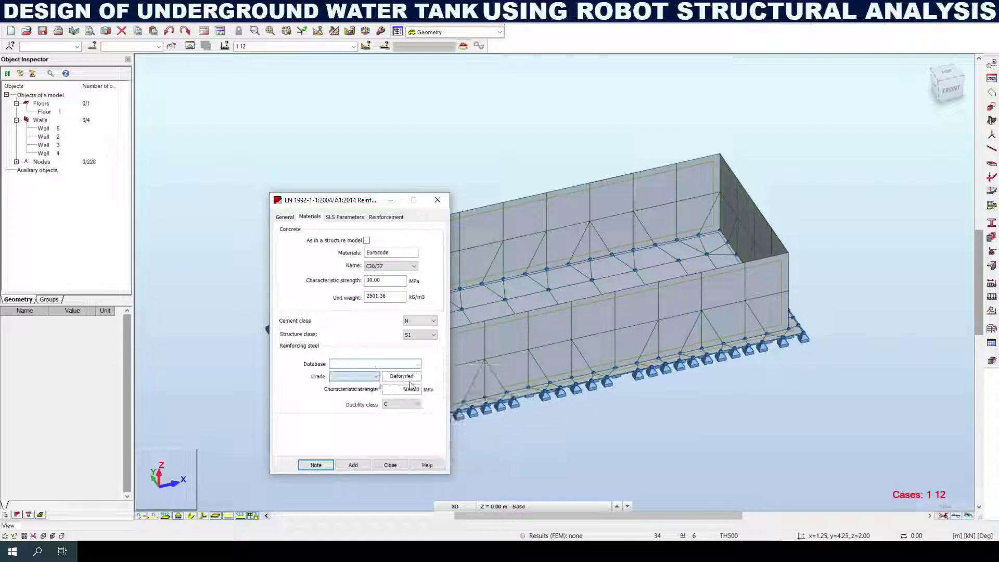
# Step: Examine the shell type's bar dimension and unidirectional reinforcement options, and recheck the d1 diameters after reopening the definition
pyautogui.click(398, 218)
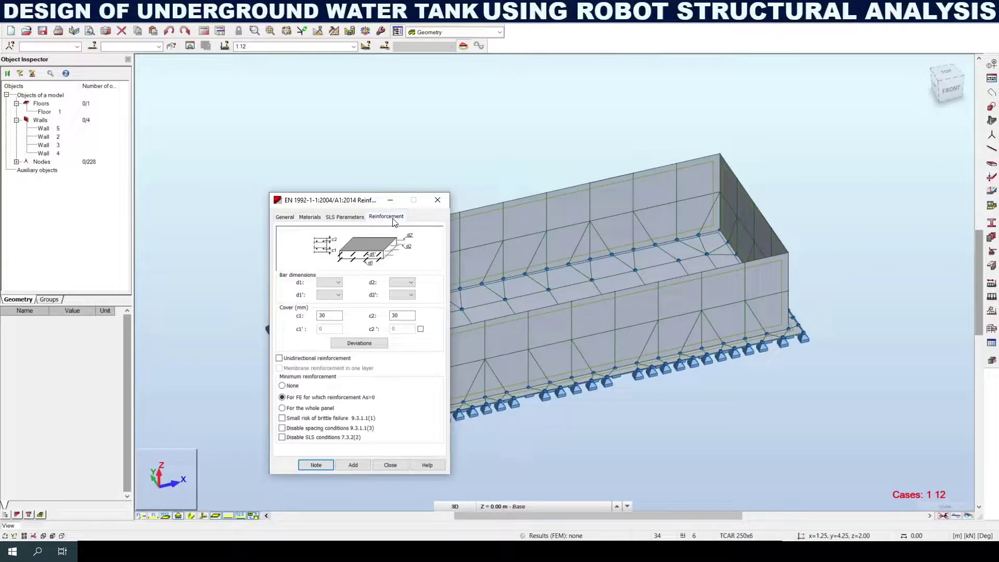
pyautogui.click(328, 282)
pyautogui.click(307, 378)
pyautogui.click(306, 359)
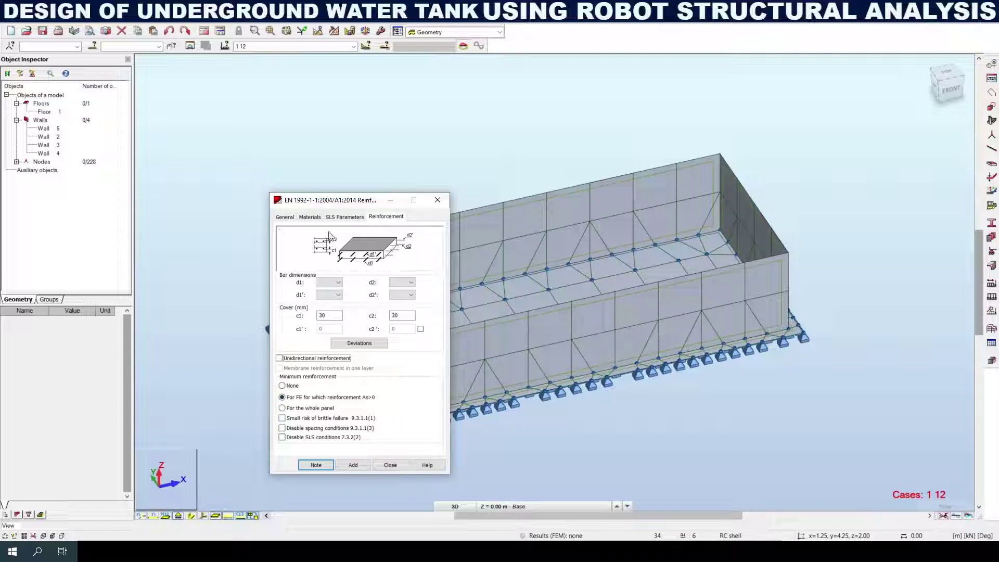
pyautogui.click(336, 283)
pyautogui.click(337, 284)
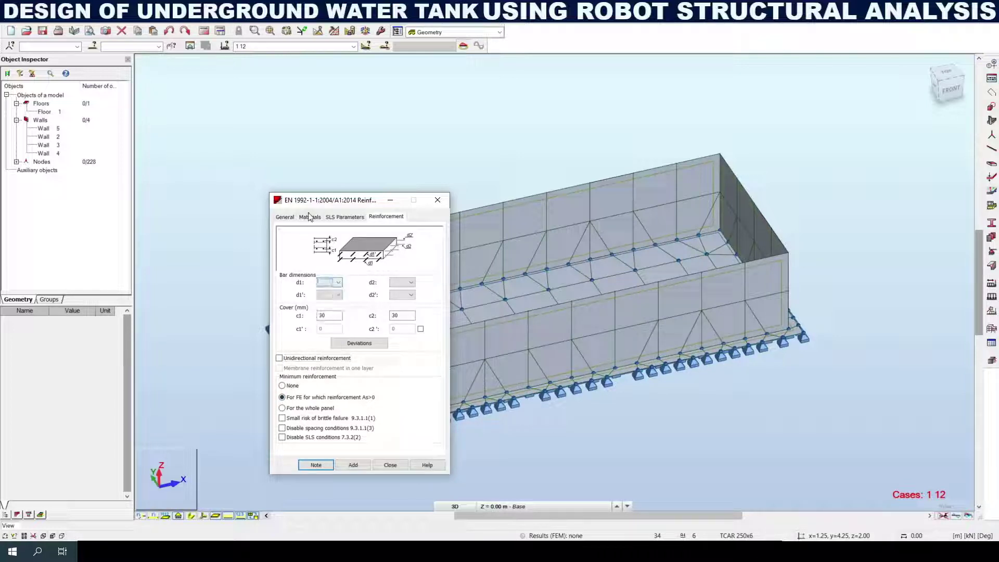
pyautogui.click(285, 217)
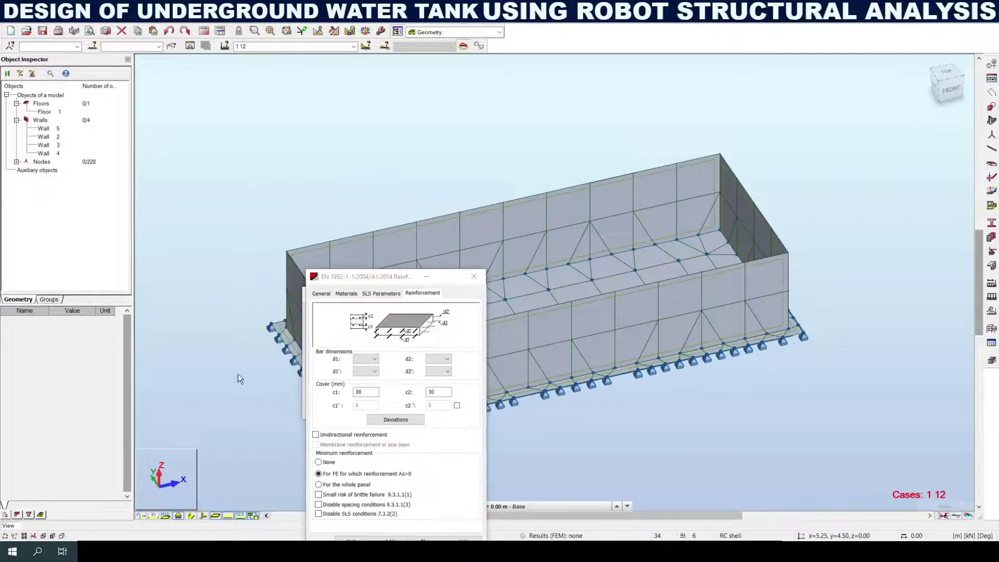
pyautogui.click(371, 359)
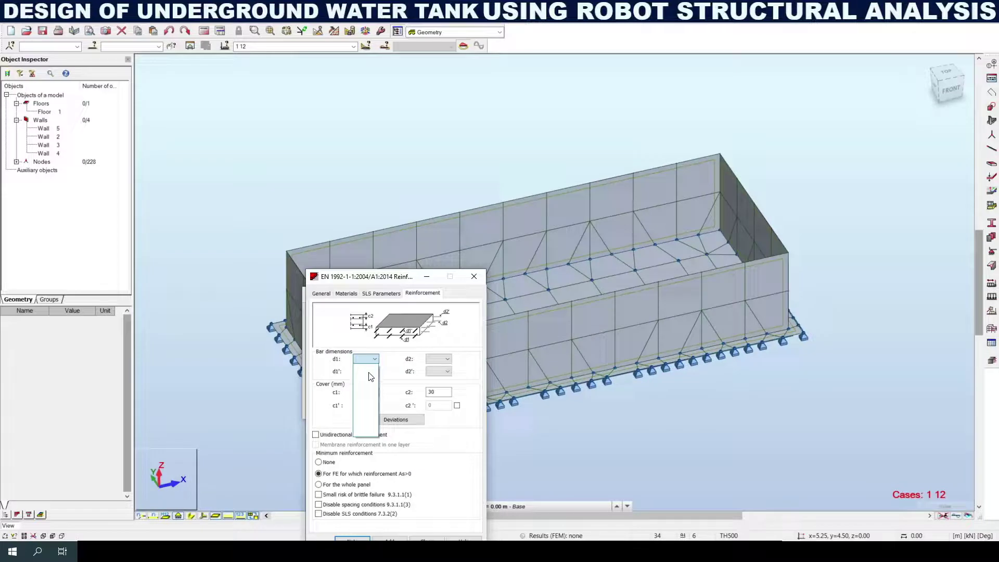
pyautogui.click(371, 377)
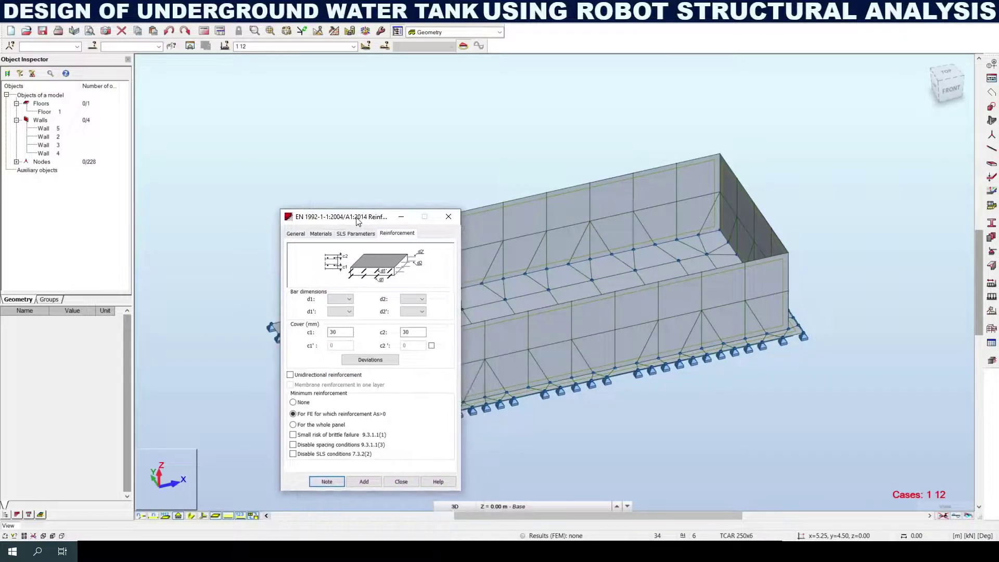
# Step: Add the EN 1992-1-1 database to the reinforcing bar databases in the job preferences
pyautogui.click(261, 20)
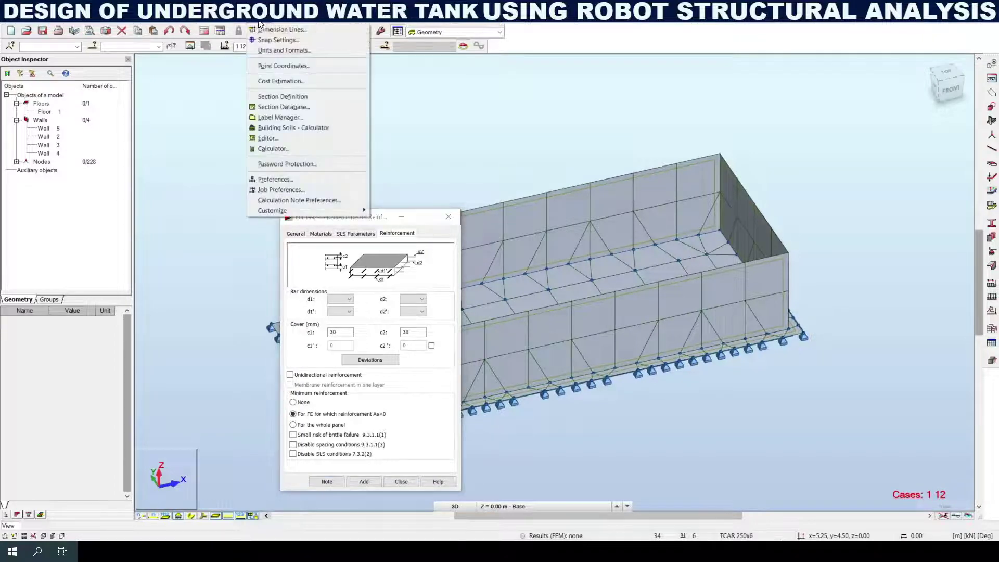
pyautogui.click(281, 191)
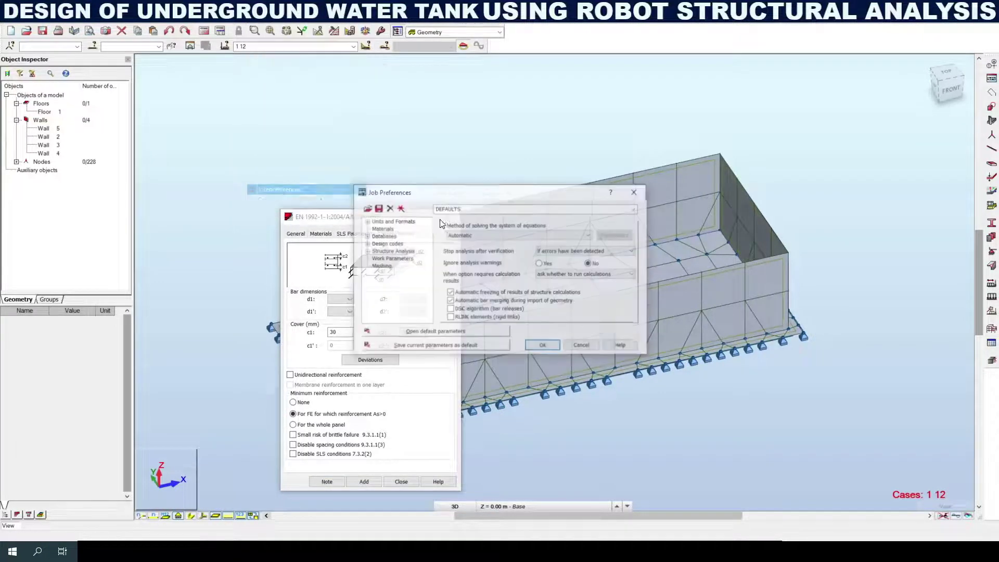
pyautogui.click(366, 244)
pyautogui.click(365, 235)
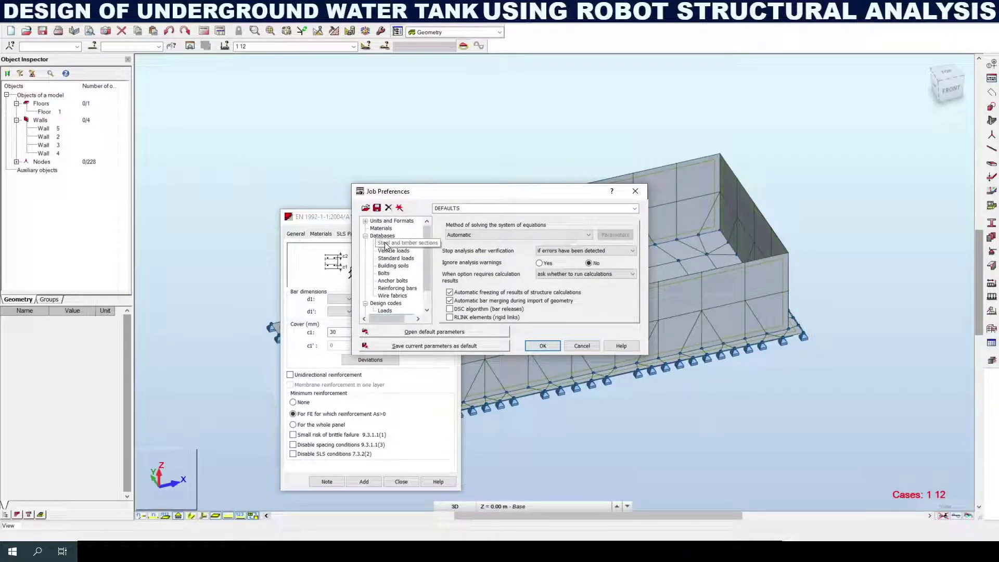
pyautogui.click(398, 288)
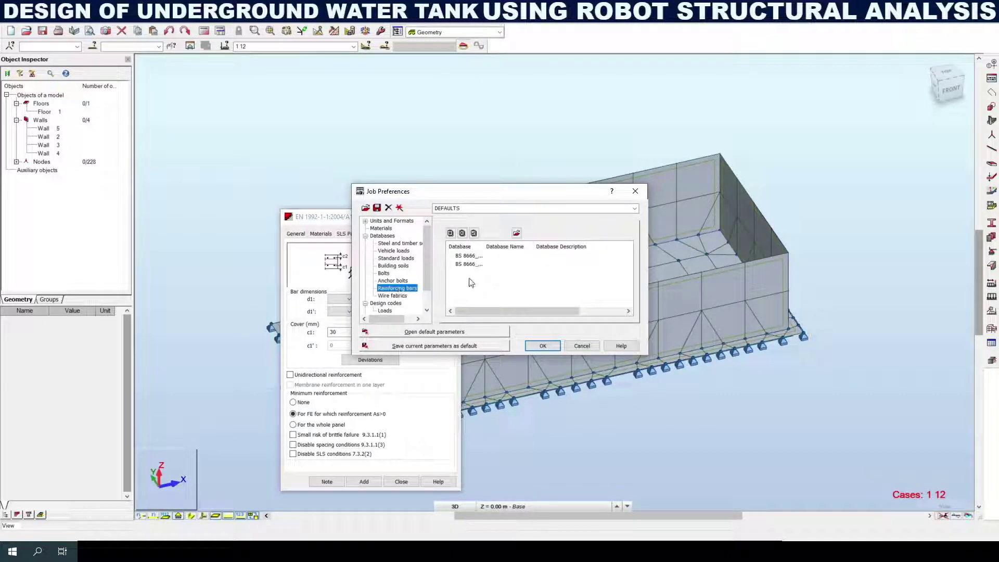
pyautogui.click(451, 233)
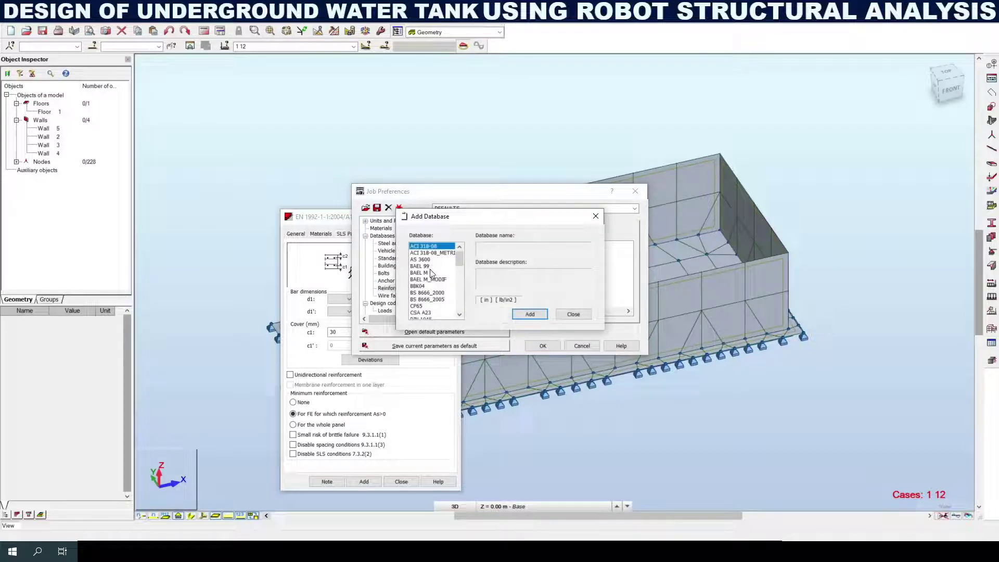
pyautogui.moveTo(447, 219); pyautogui.dragTo(411, 285)
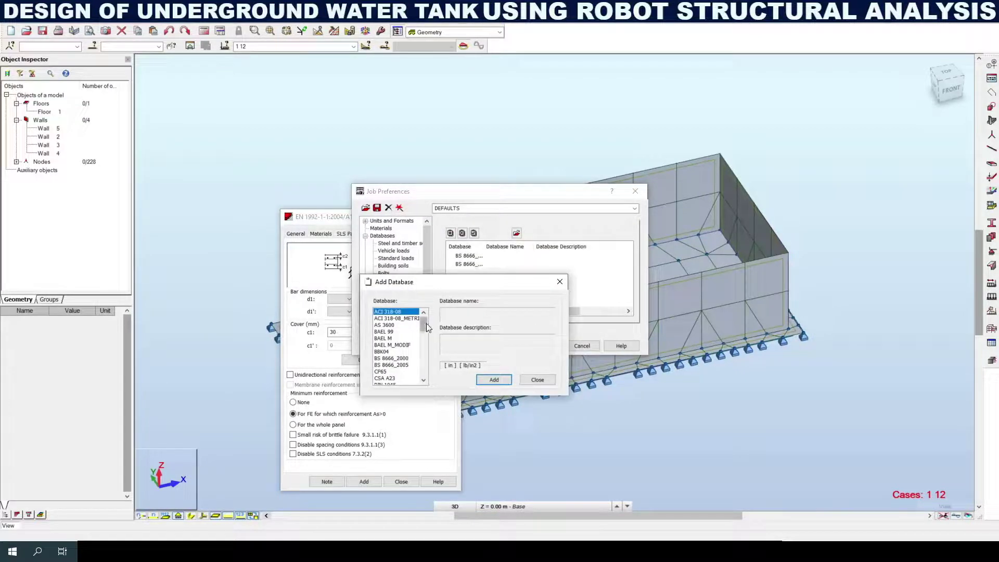
pyautogui.moveTo(424, 324); pyautogui.dragTo(427, 345)
pyautogui.click(397, 326)
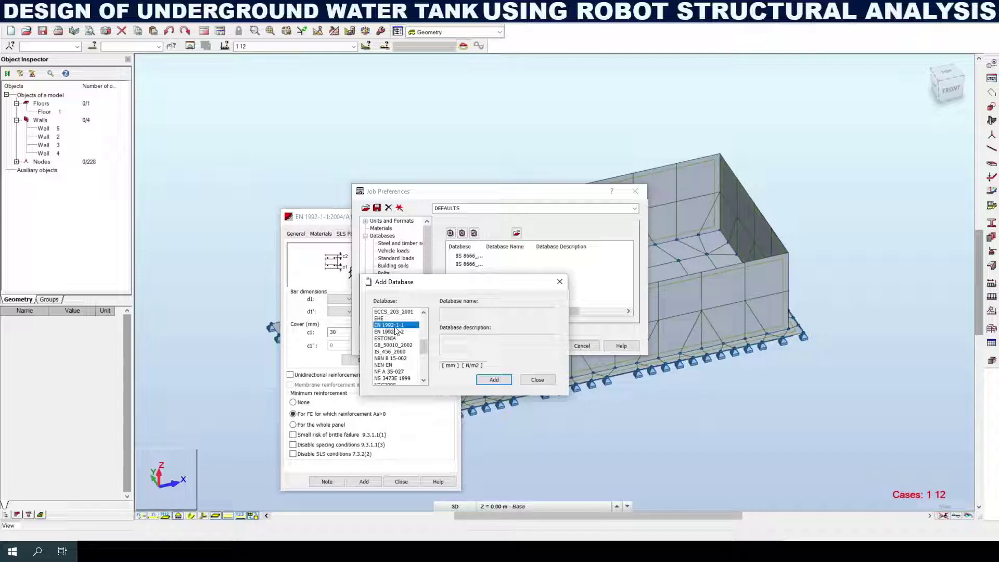
pyautogui.click(489, 379)
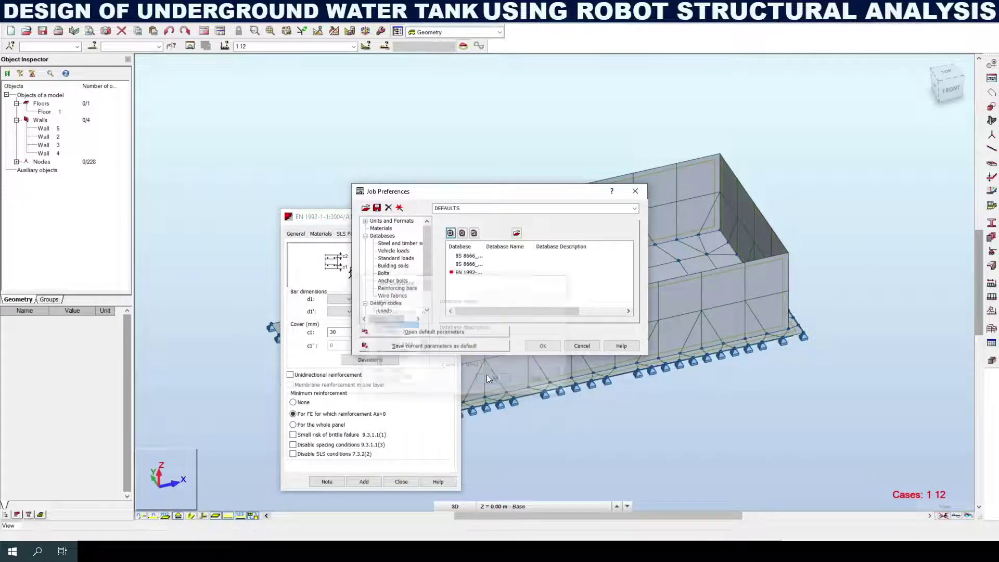
# Step: Make EN 1992-1-1 the default reinforcing bar database, save the current parameters as default, and accept the job preferences
pyautogui.click(467, 272)
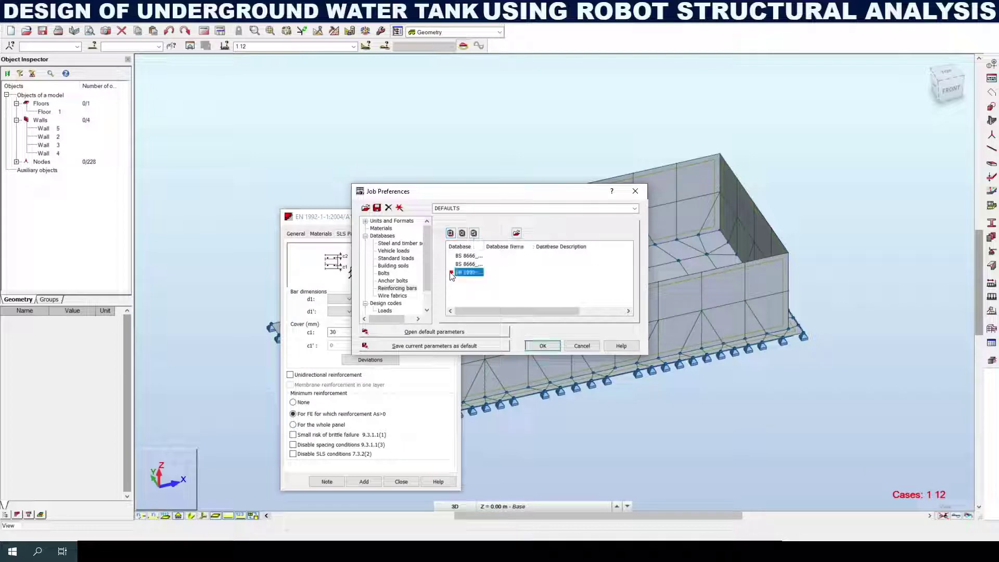
pyautogui.click(474, 233)
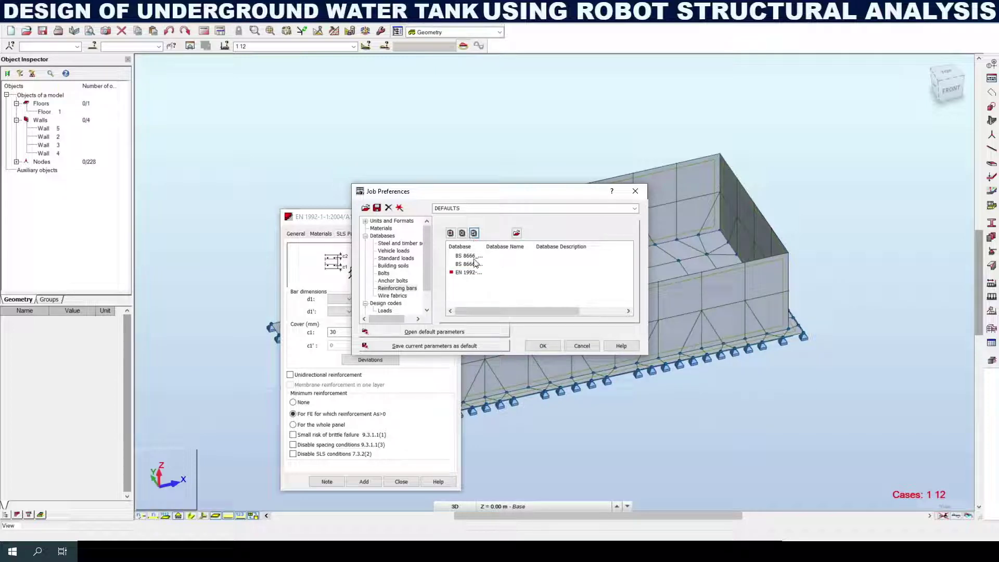
pyautogui.click(484, 346)
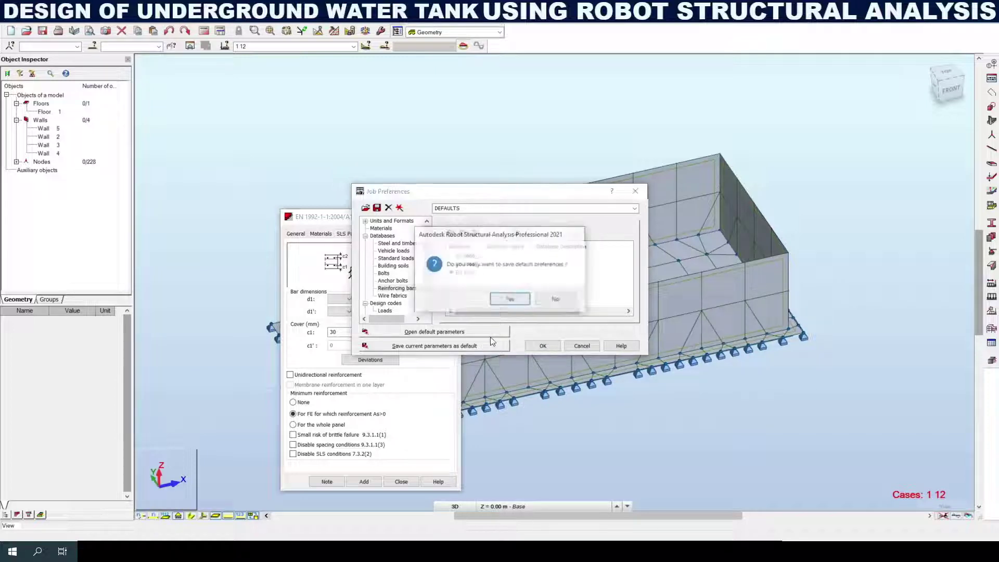
pyautogui.click(500, 296)
pyautogui.click(543, 346)
# Step: Recheck the d1 bar diameter choices in the open shell definition, try to add the type, and close the definition
pyautogui.click(339, 299)
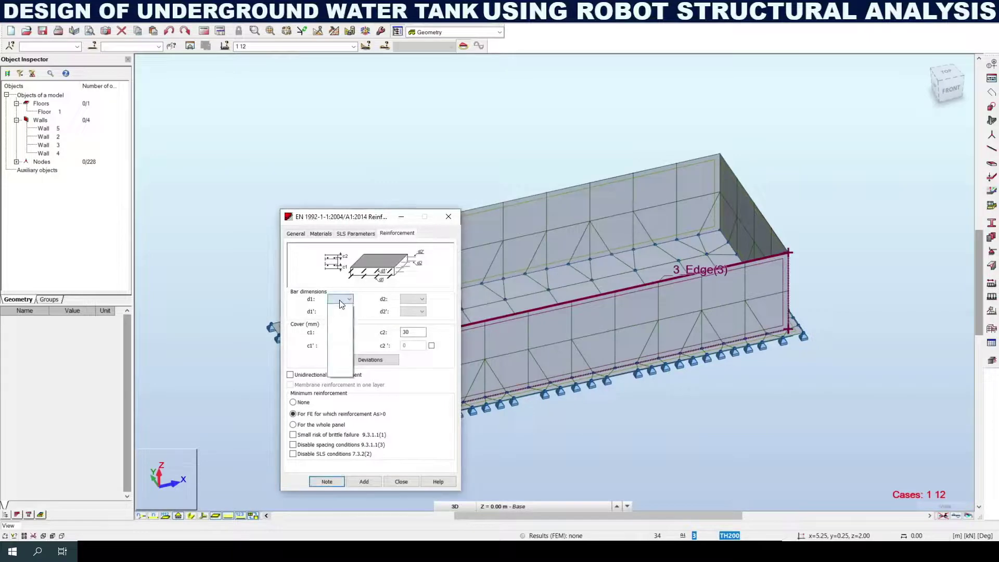
pyautogui.click(340, 299)
pyautogui.click(365, 482)
pyautogui.click(400, 482)
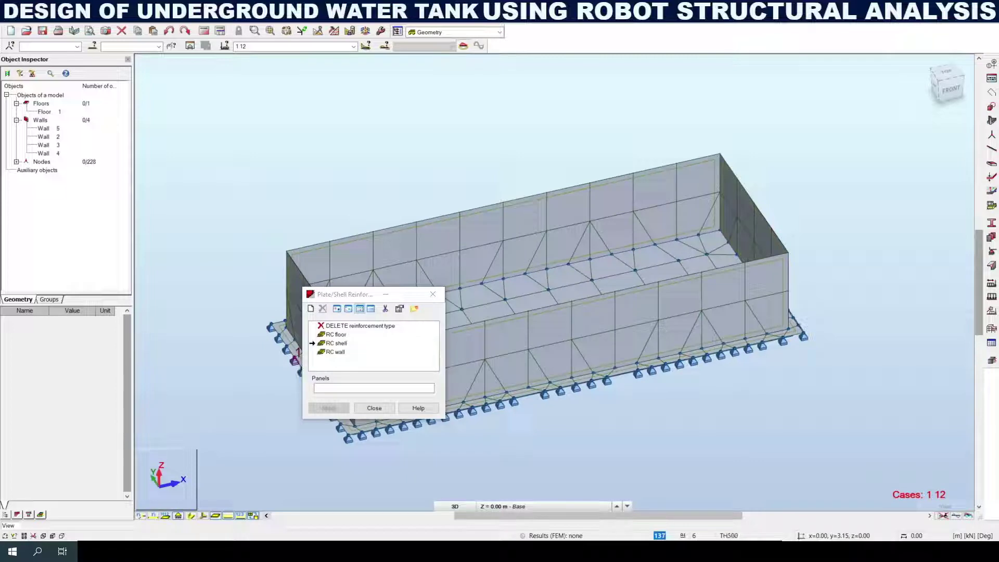
# Step: Open the RC shell reinforcement type for editing and choose 12 mm as its d1 bar diameter
pyautogui.doubleClick(340, 343)
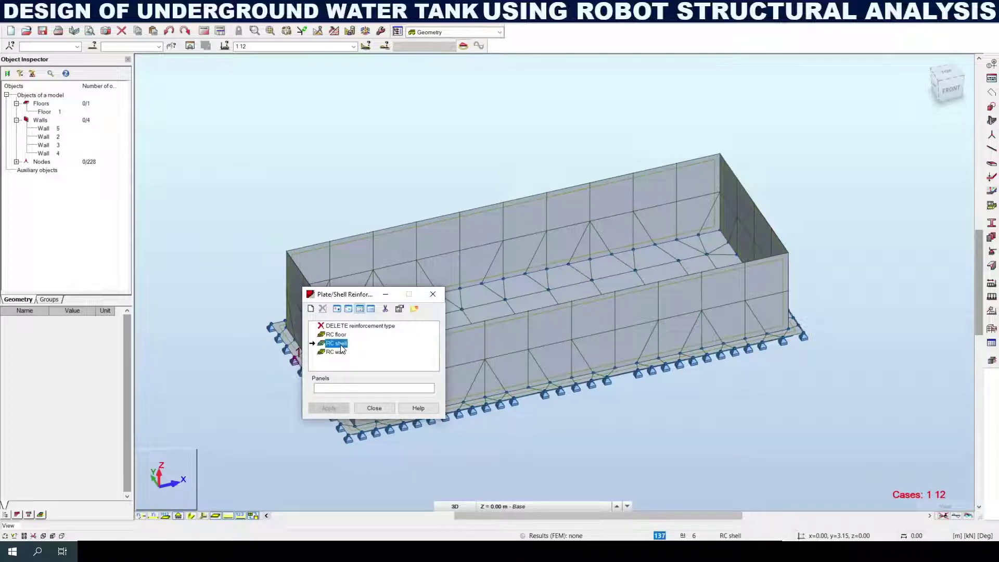
pyautogui.click(422, 295)
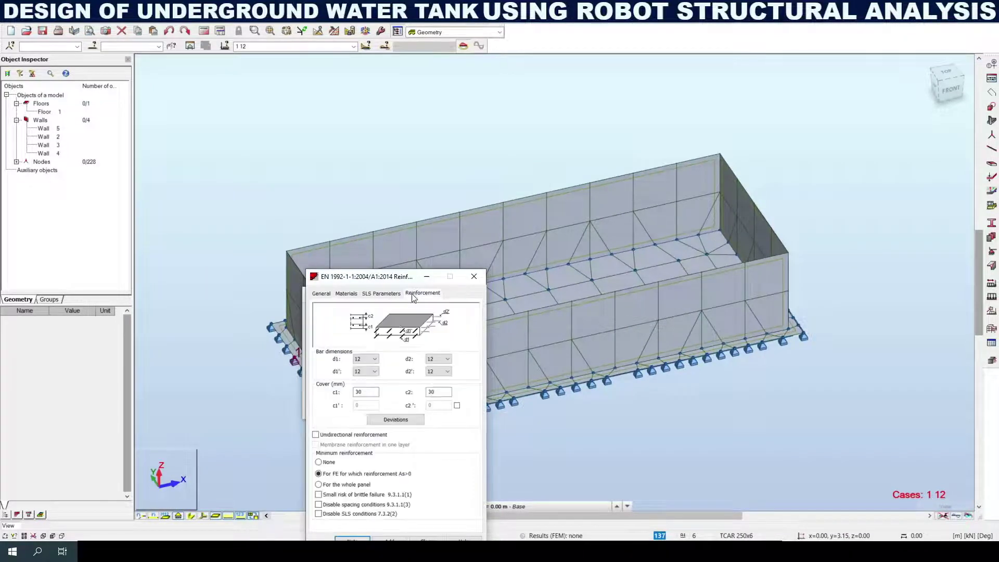
pyautogui.click(373, 359)
pyautogui.click(371, 360)
pyautogui.click(371, 360)
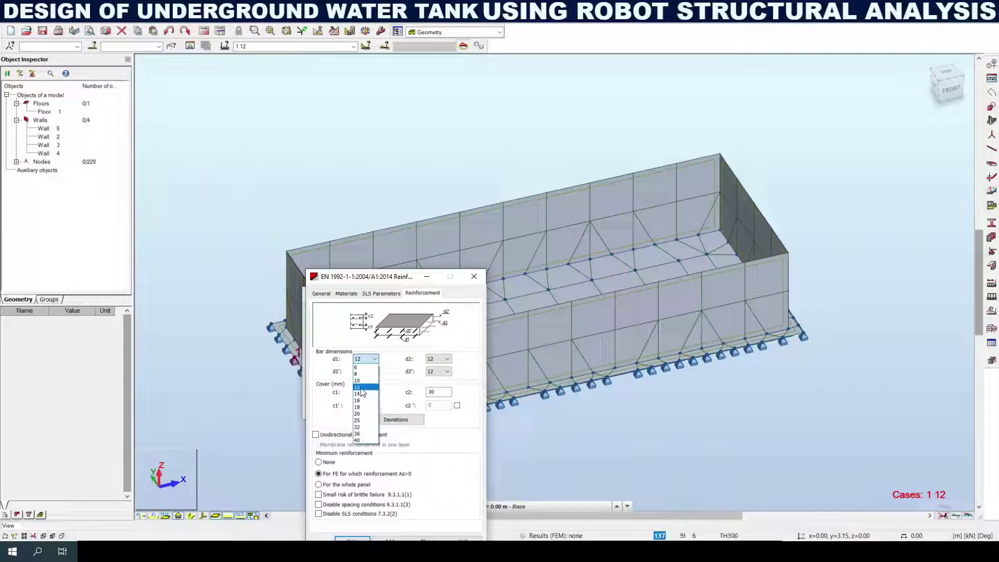
pyautogui.click(362, 387)
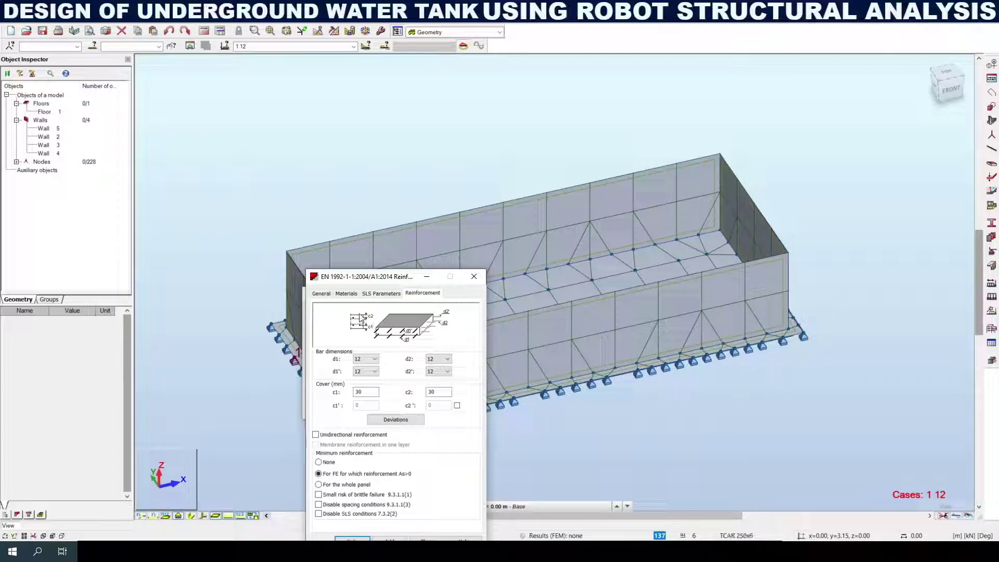
# Step: Review the RC shell type's general, material, SLS and reinforcement settings, finish its definition, and close the reinforcement types window
pyautogui.moveTo(364, 277); pyautogui.dragTo(289, 203)
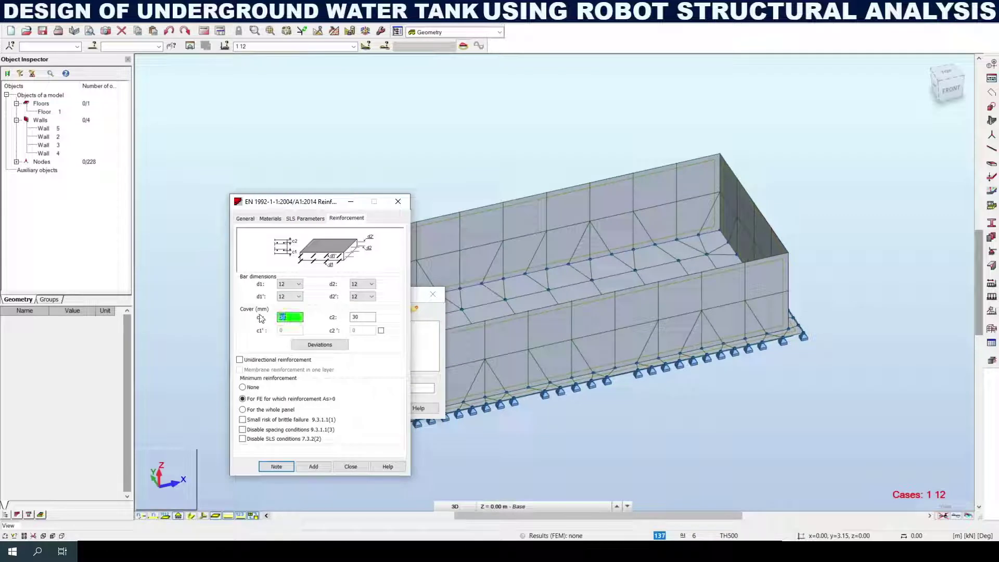
pyautogui.click(312, 218)
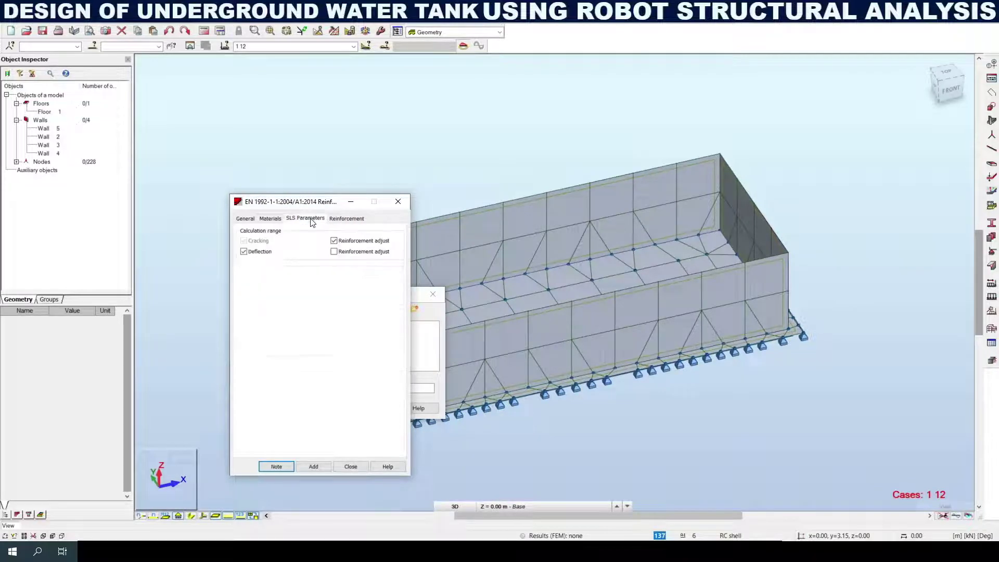
pyautogui.click(276, 219)
pyautogui.click(243, 220)
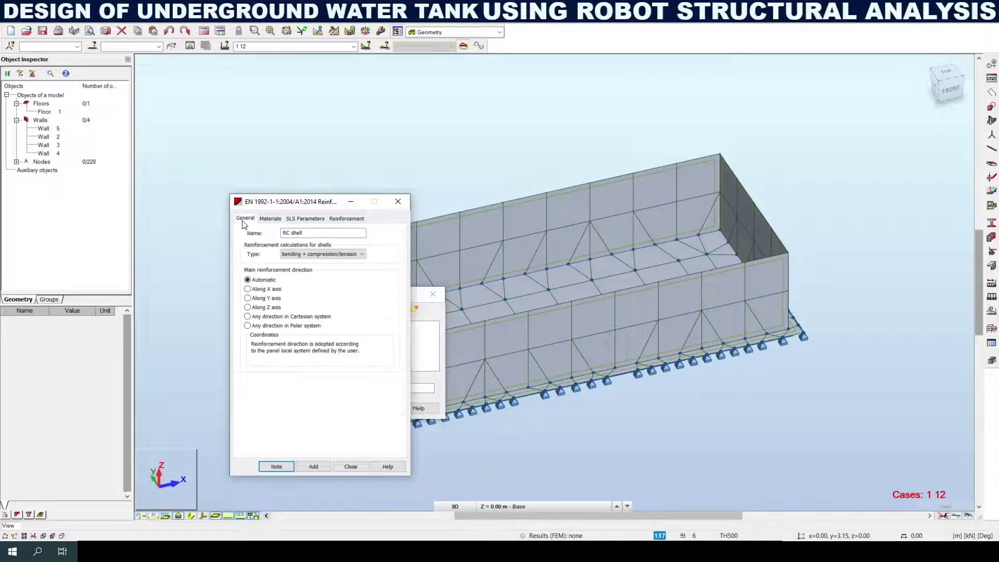
pyautogui.moveTo(313, 233); pyautogui.dragTo(271, 232)
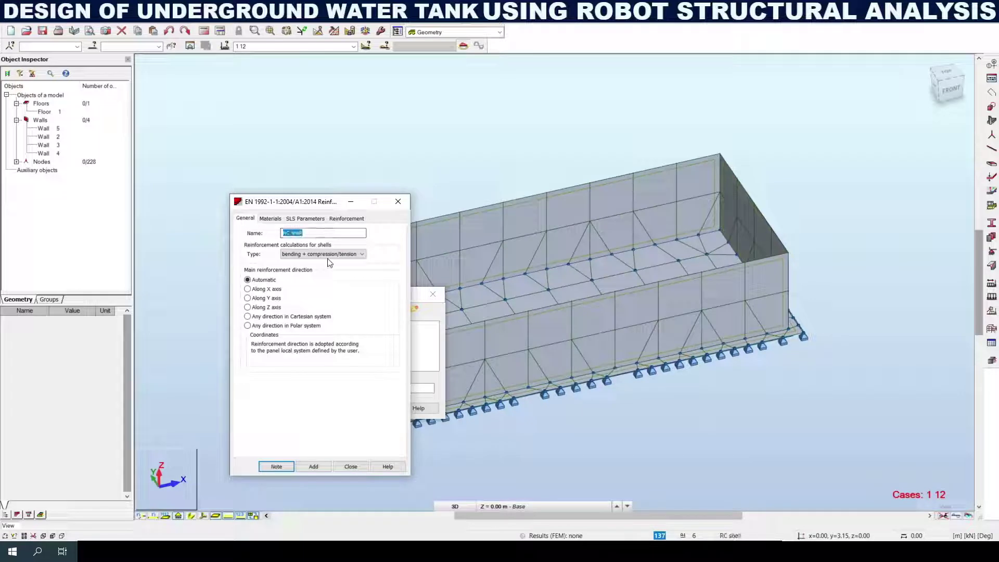
pyautogui.click(270, 218)
pyautogui.click(303, 219)
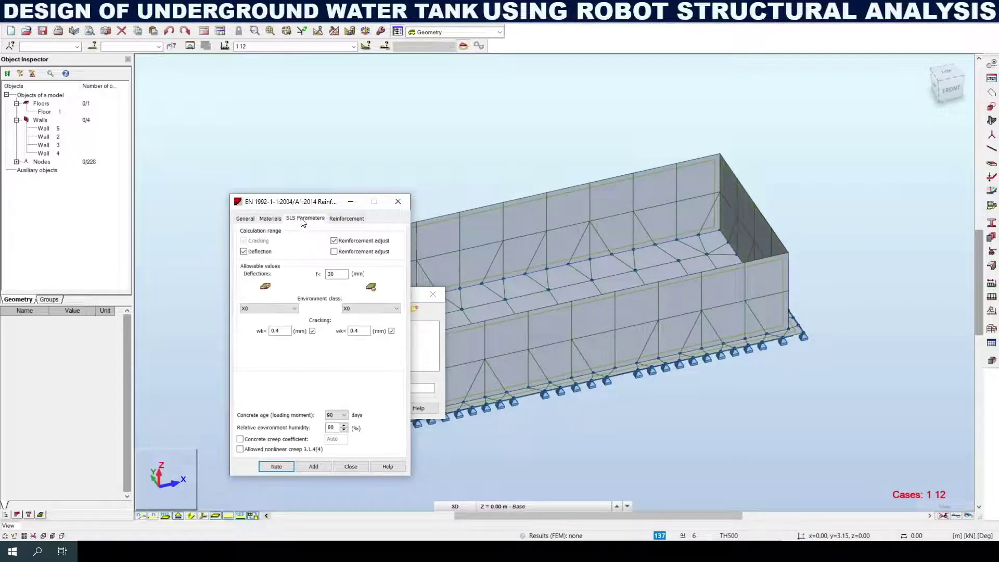
pyautogui.click(342, 218)
pyautogui.click(328, 467)
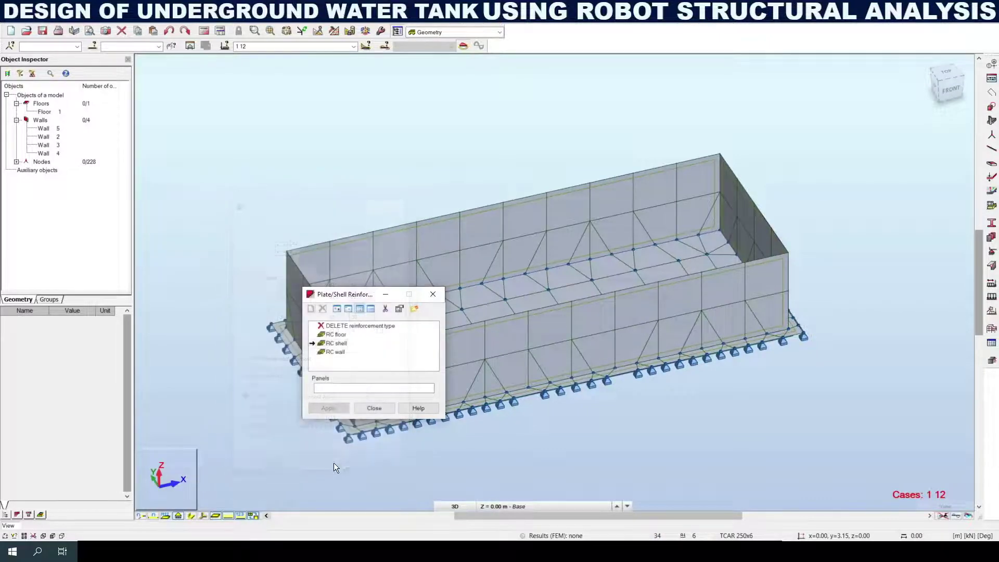
pyautogui.scroll(-5, 568, 365)
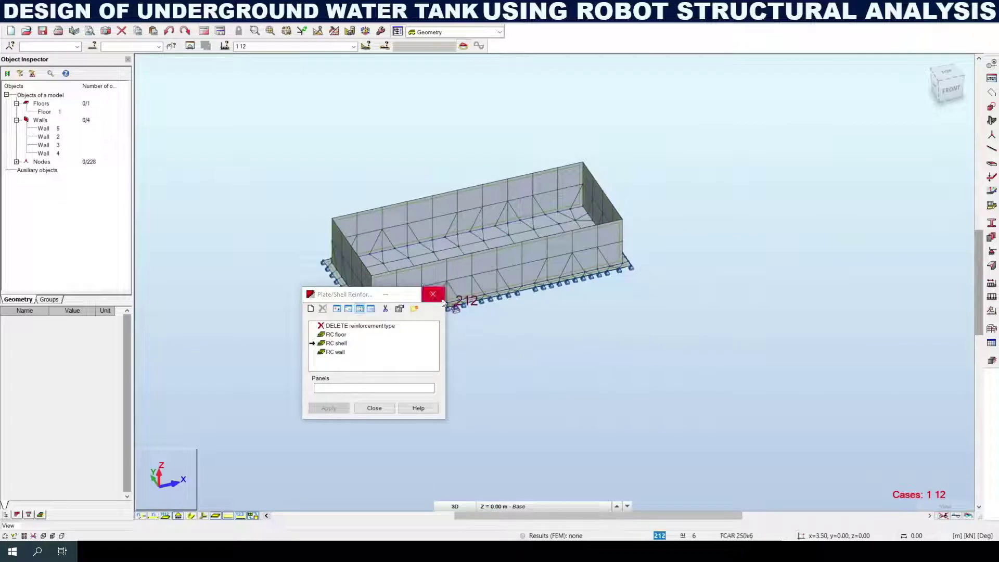
pyautogui.moveTo(406, 294); pyautogui.dragTo(311, 354)
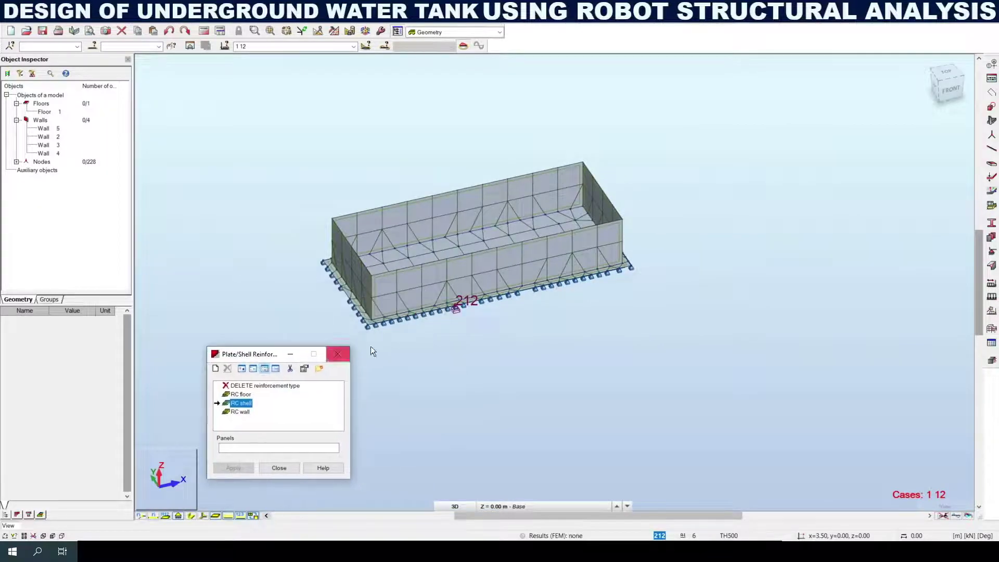
pyautogui.click(338, 354)
# Step: Select the floor panel and all four walls, and assign them the RC shell reinforcement type
pyautogui.click(949, 91)
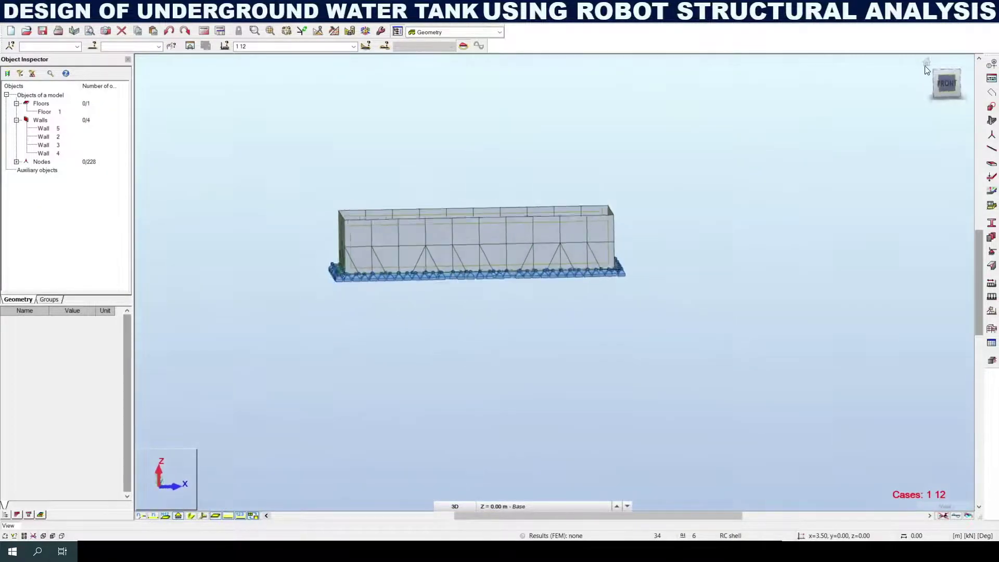
pyautogui.keyDown('shift'); pyautogui.moveTo(729, 156); pyautogui.dragTo(689, 162, button='middle'); pyautogui.keyUp('shift')
pyautogui.rightClick(643, 156)
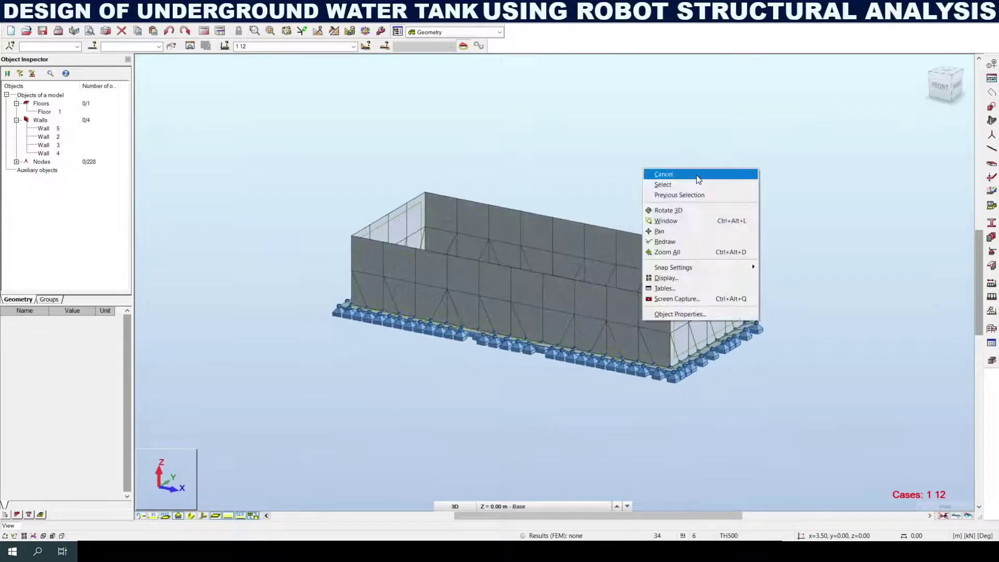
pyautogui.click(697, 173)
pyautogui.click(45, 128)
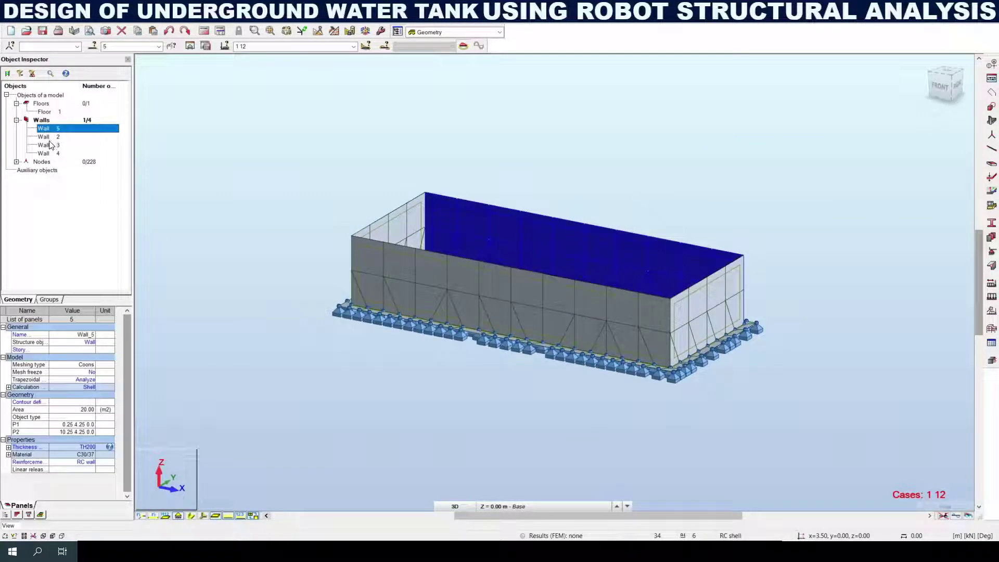
pyautogui.keyDown('shift'); pyautogui.click(45, 153); pyautogui.keyUp('shift')
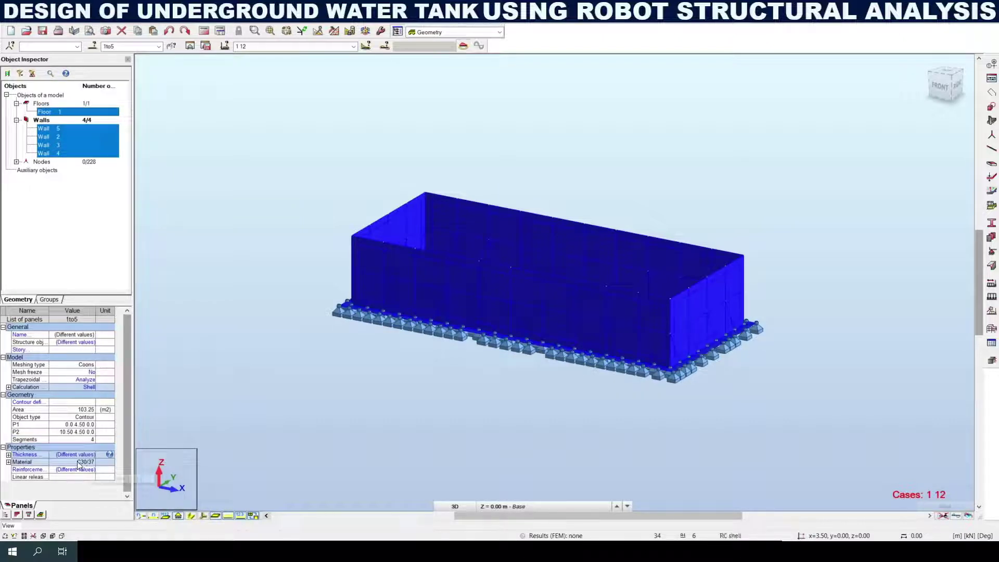
pyautogui.click(77, 468)
pyautogui.click(83, 470)
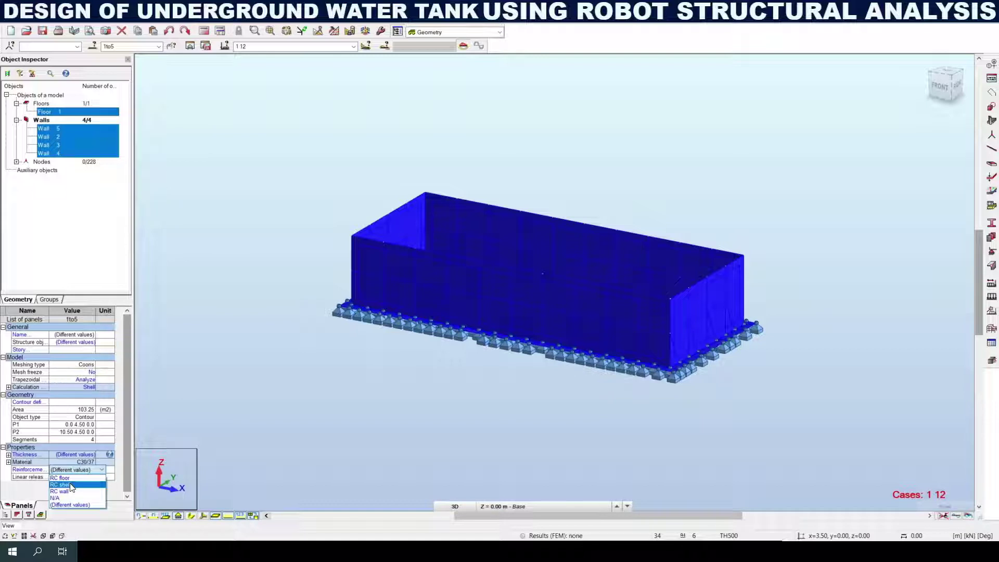
pyautogui.click(71, 485)
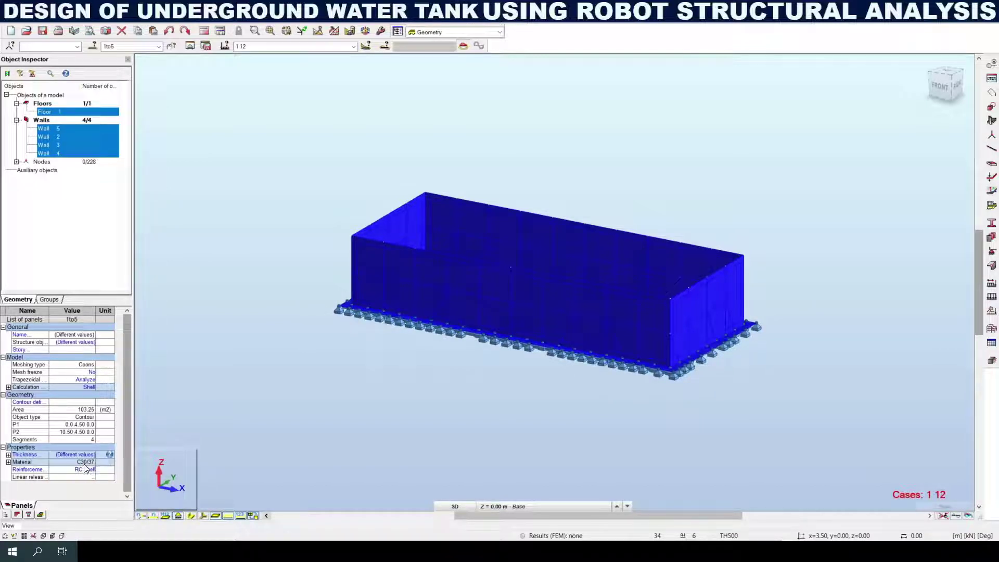
# Step: Review the selected panels' C30/37 material properties, keeping Shell as the calculation model and Analyze for trapezoidal plates
pyautogui.click(8, 462)
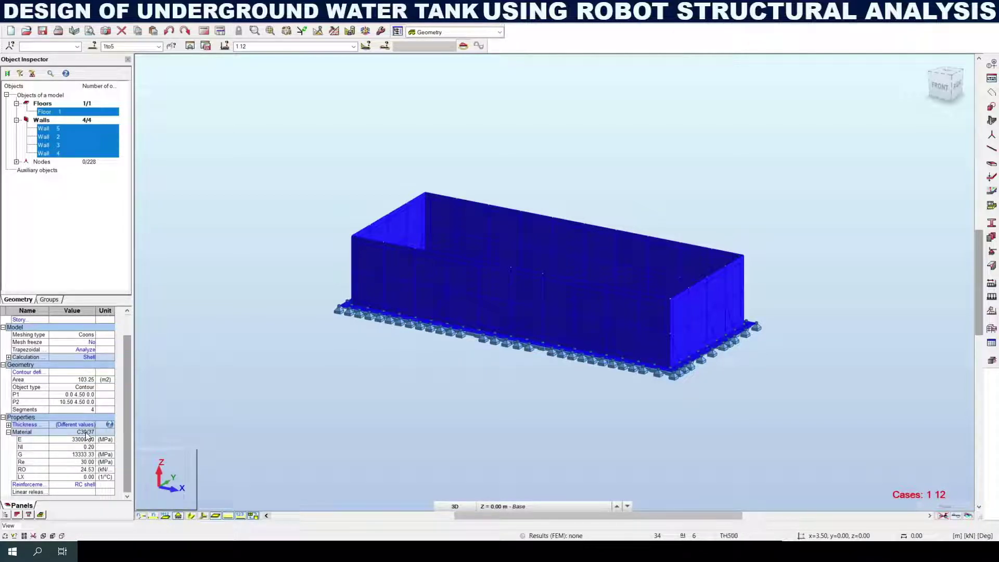
pyautogui.click(89, 357)
pyautogui.click(89, 357)
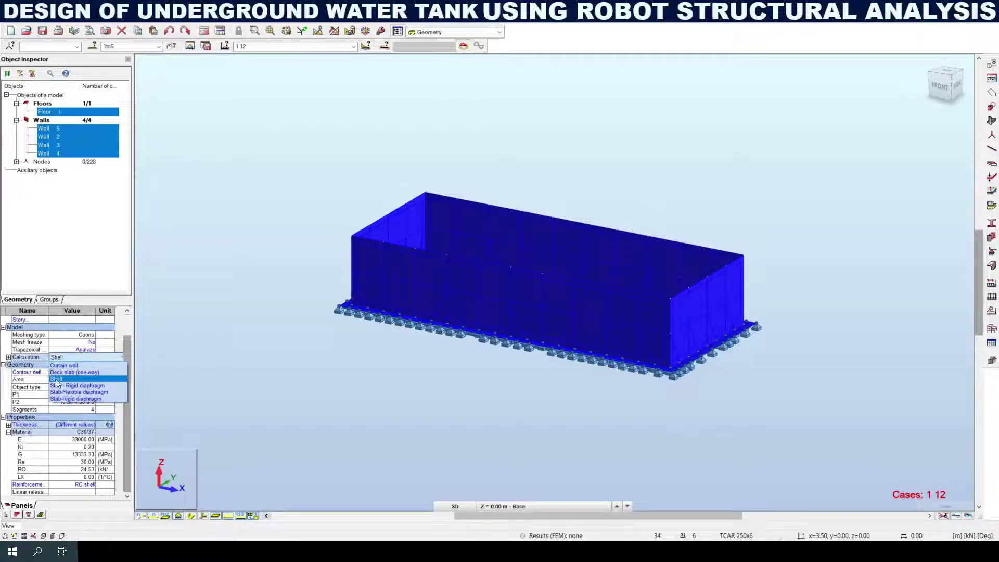
pyautogui.click(56, 383)
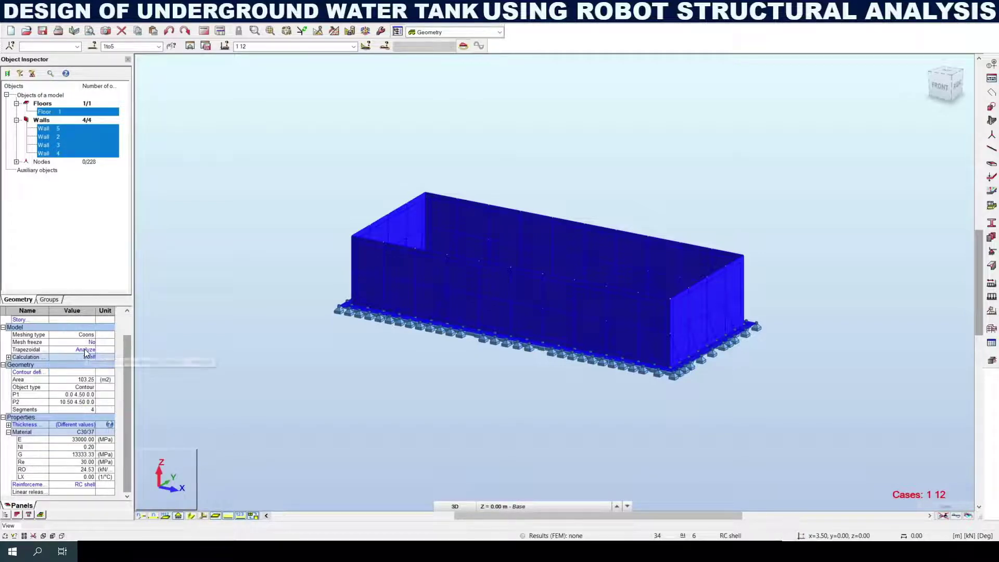
pyautogui.click(93, 350)
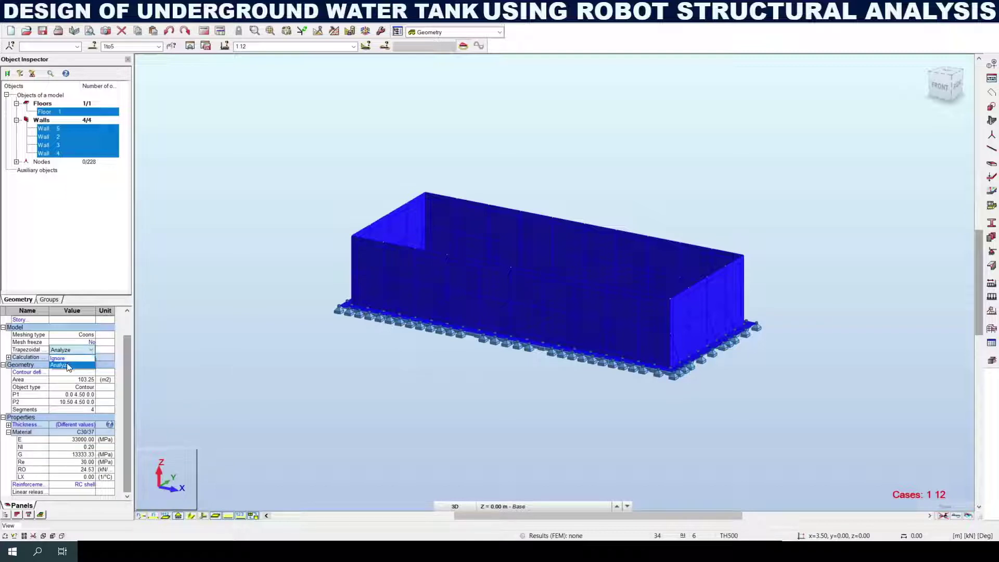
pyautogui.click(68, 366)
# Step: Deselect all panels and run the structural calculations for the tank model
pyautogui.click(293, 405)
pyautogui.keyDown('shift'); pyautogui.moveTo(254, 350); pyautogui.dragTo(310, 337, button='middle'); pyautogui.keyUp('shift')
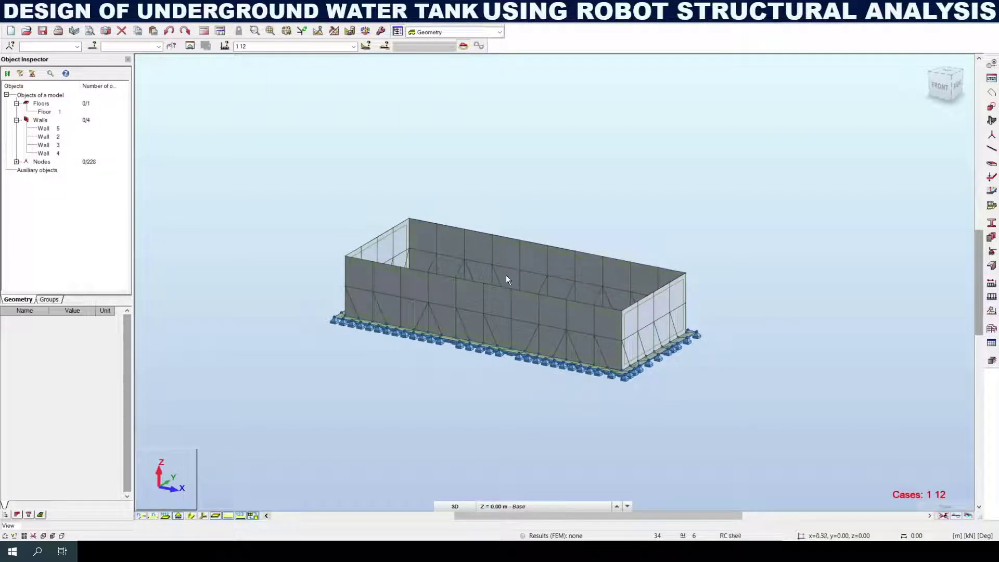
pyautogui.click(204, 32)
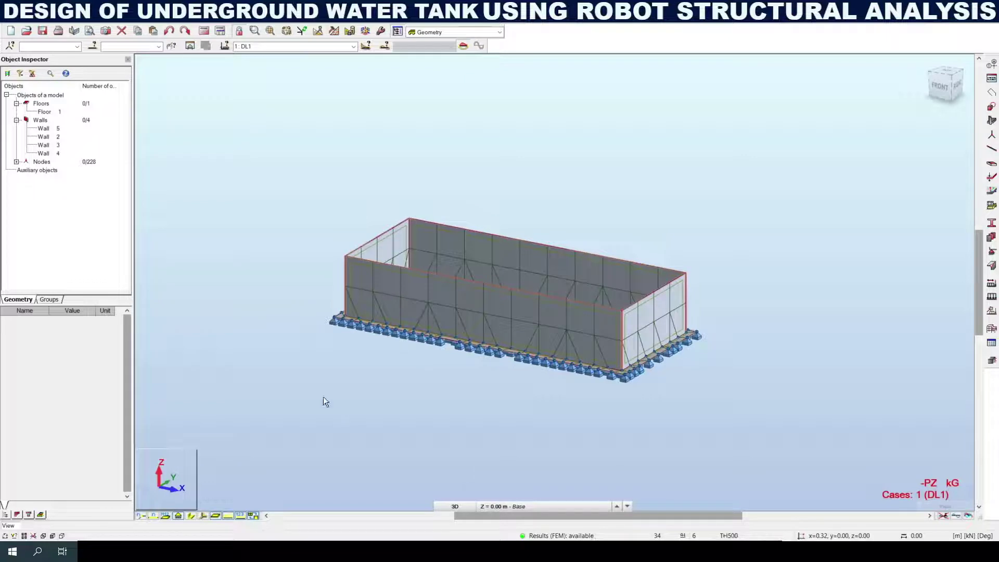
pyautogui.scroll(2, 328, 291)
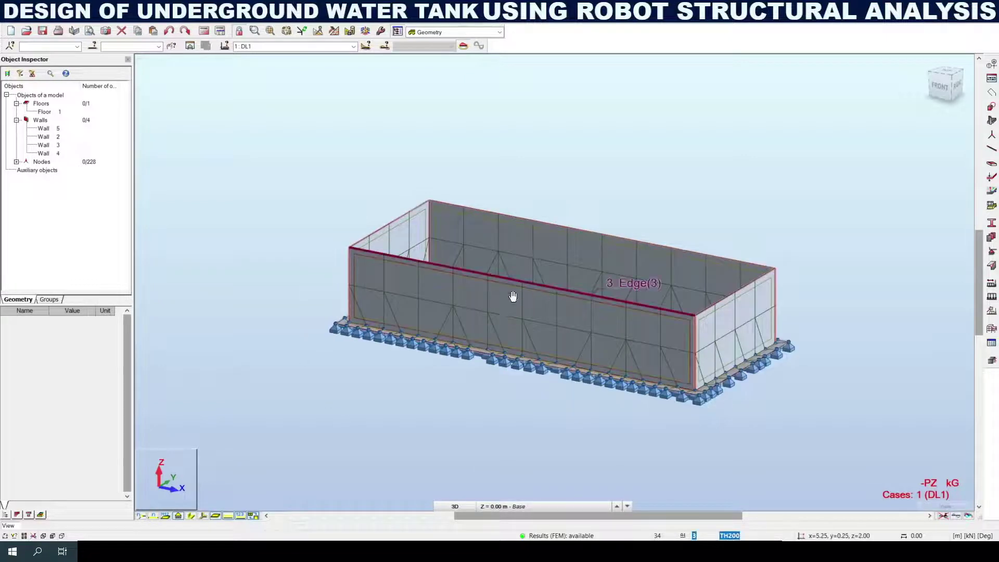
# Step: Open the required reinforcement design for RC slabs/walls and calculate panels 1to5 with the ULS and SLS limit states
pyautogui.click(238, 31)
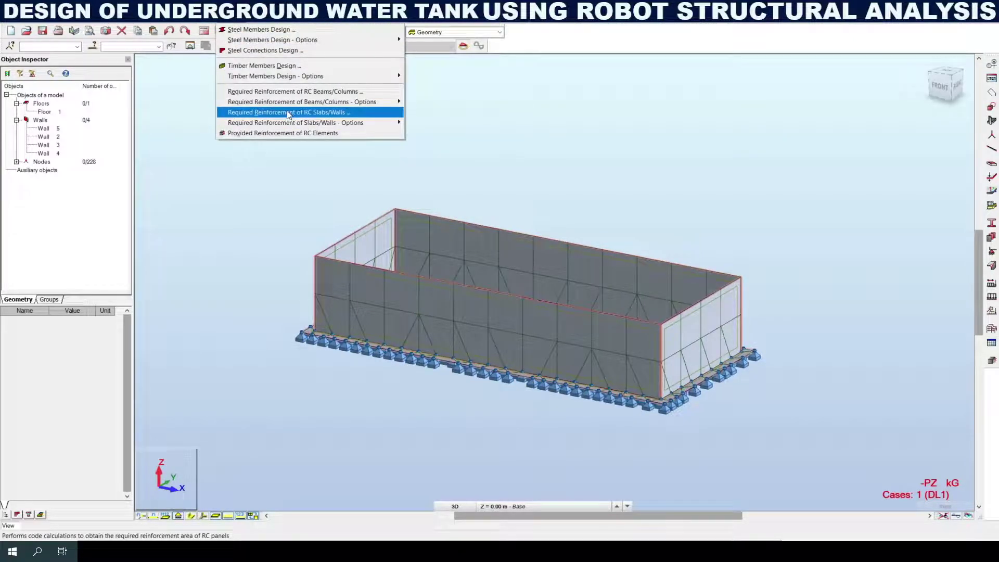
pyautogui.click(348, 114)
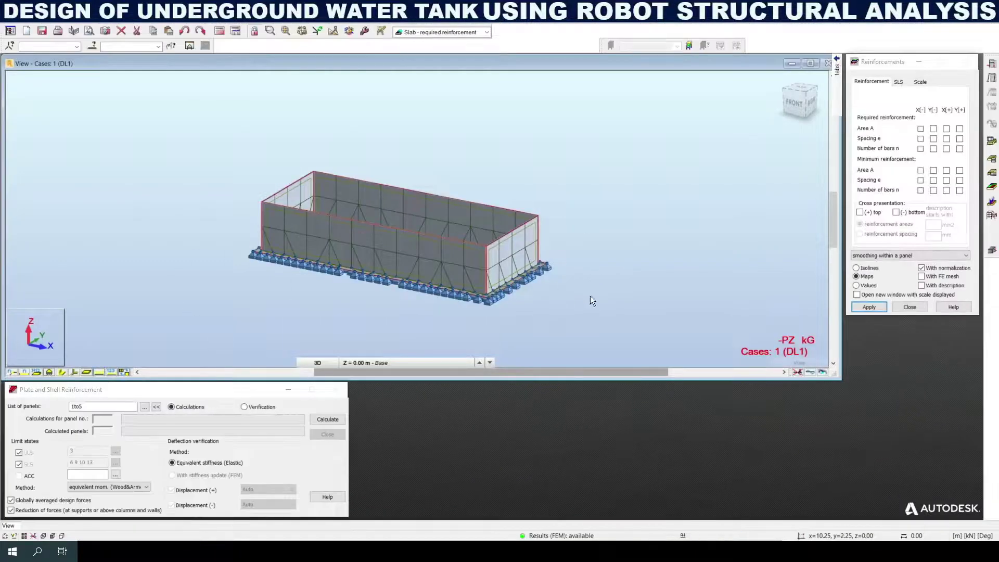
pyautogui.click(18, 453)
pyautogui.click(18, 464)
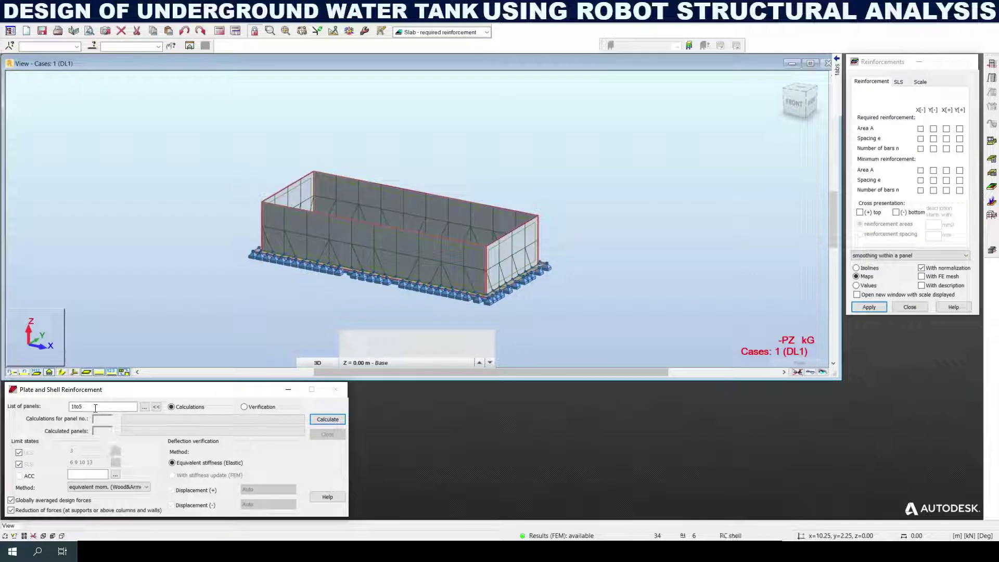
pyautogui.moveTo(96, 407); pyautogui.dragTo(63, 406)
pyautogui.click(323, 419)
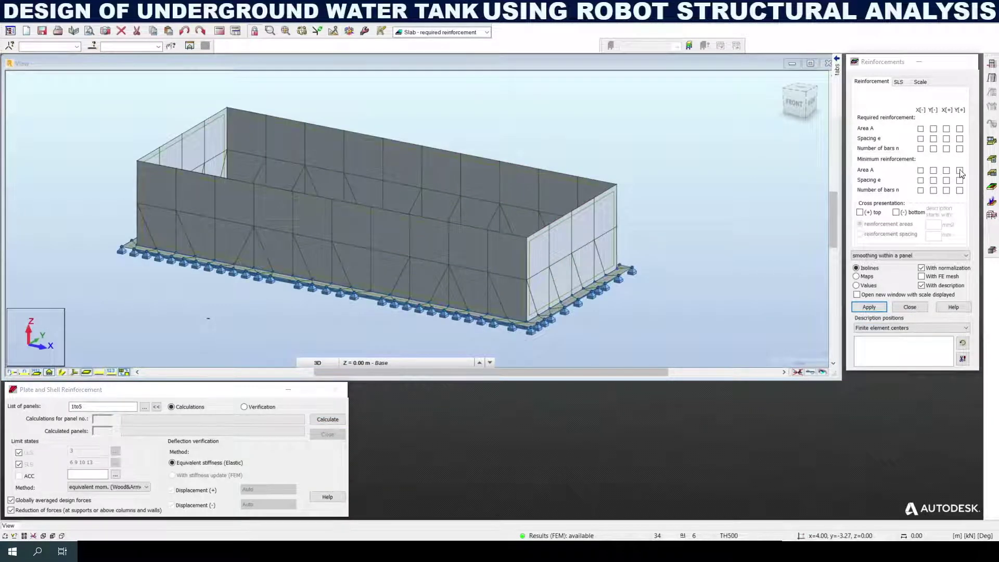
# Step: Display the required reinforcement area A for X[-] first as isolines and then as colour maps
pyautogui.click(920, 129)
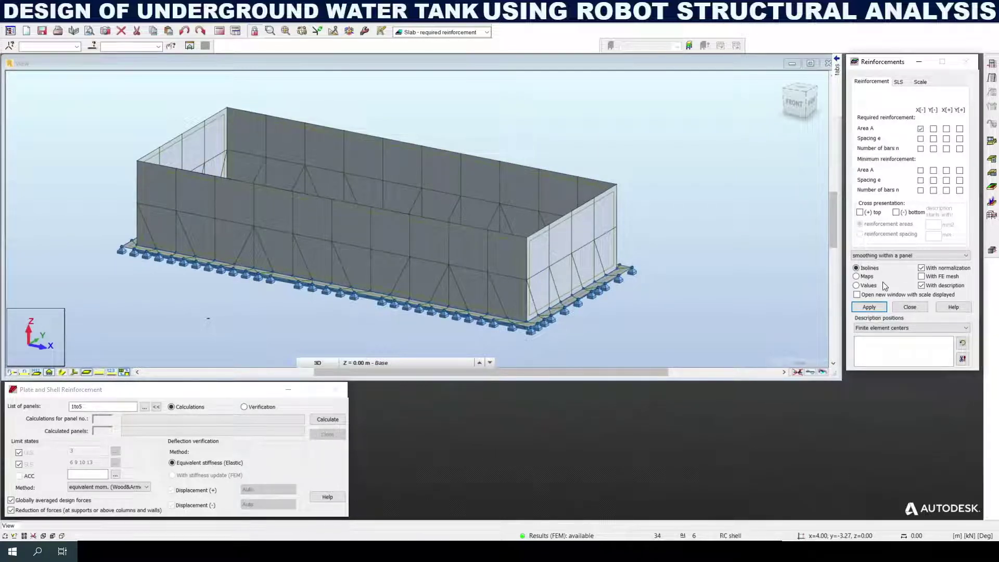
pyautogui.click(872, 306)
pyautogui.click(865, 277)
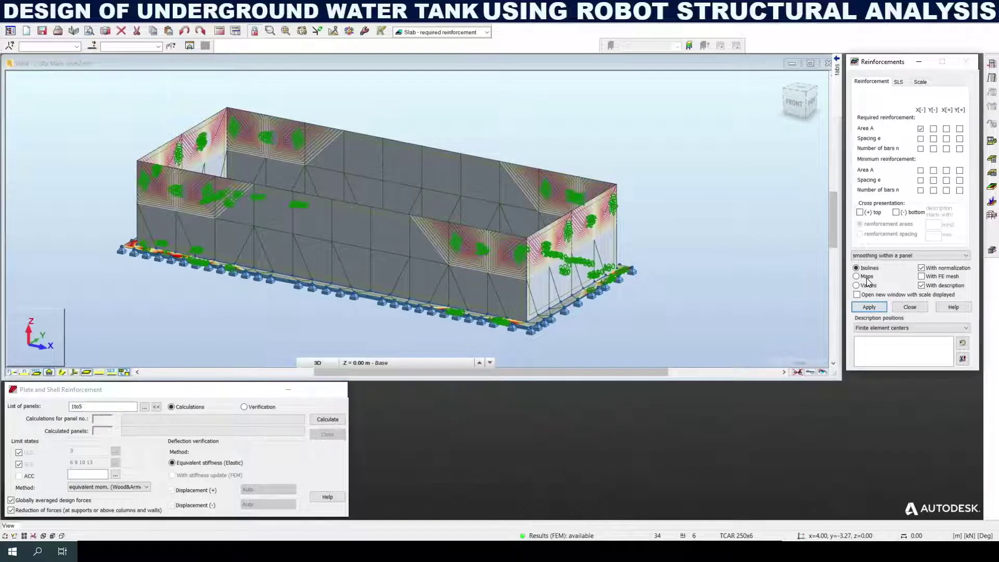
pyautogui.click(876, 306)
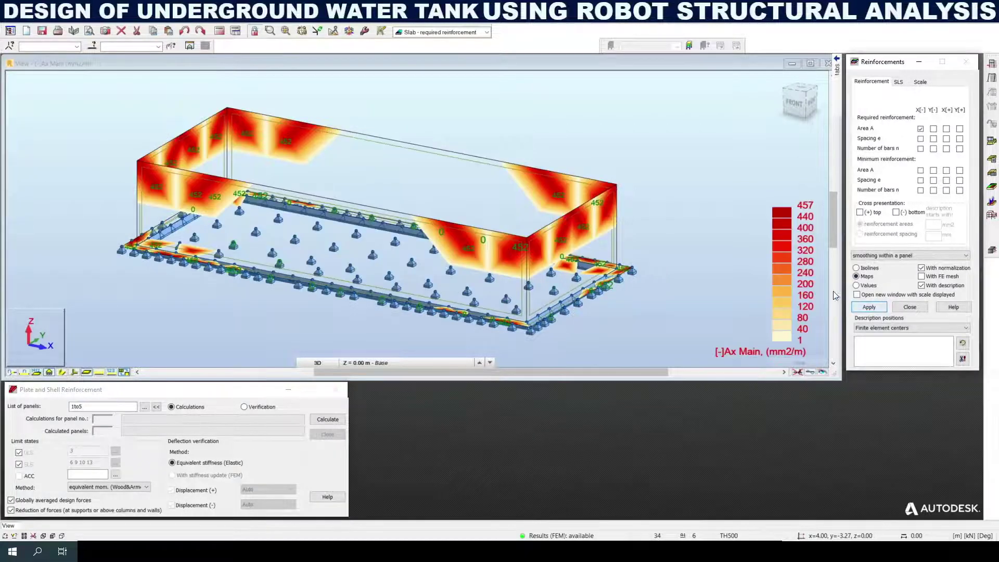
# Step: Display the required area A for X[-] as values and examine them on the tank's walls and floor
pyautogui.click(867, 285)
pyautogui.click(868, 307)
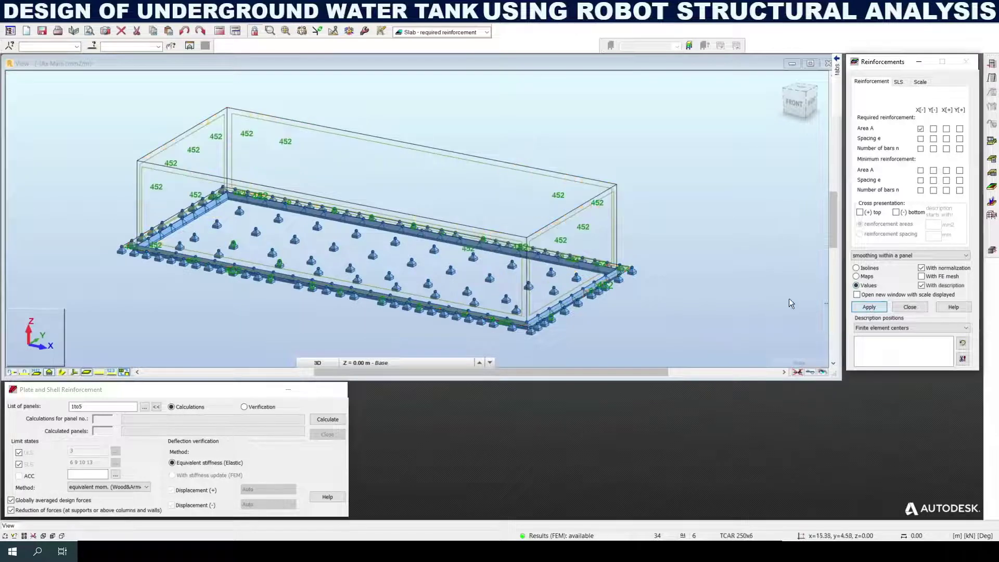
pyautogui.scroll(2, 249, 168)
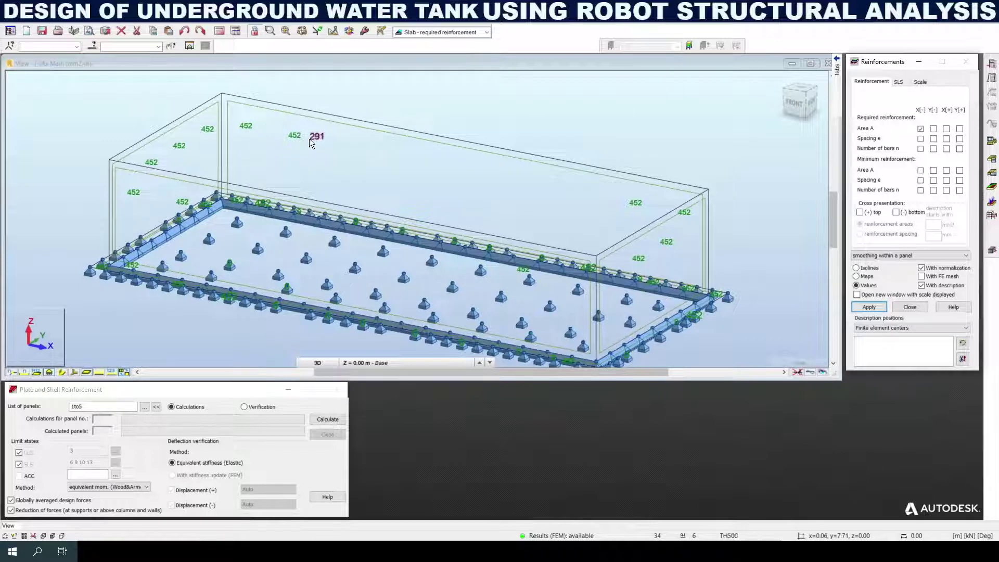
pyautogui.scroll(5, 489, 264)
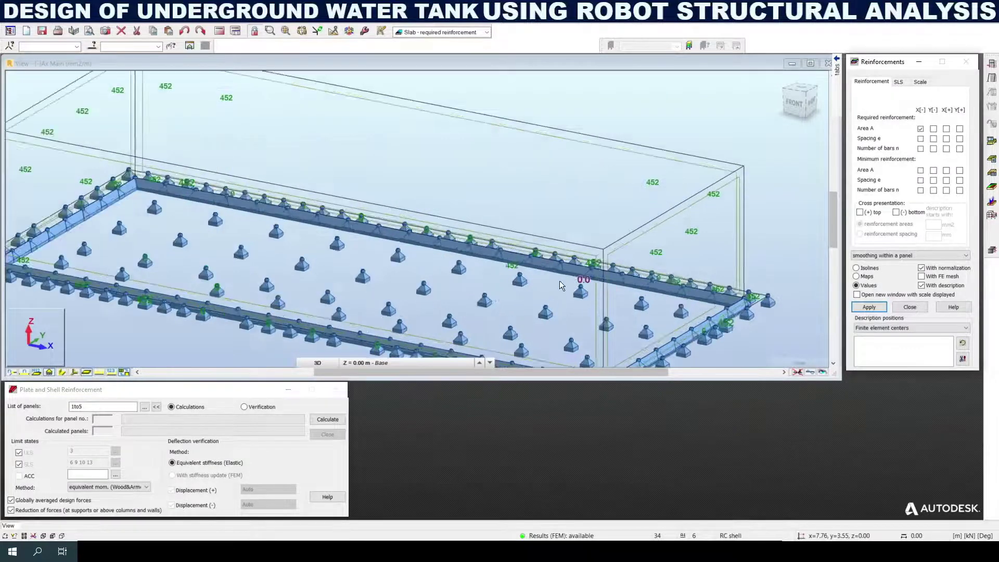
pyautogui.scroll(-5, 463, 254)
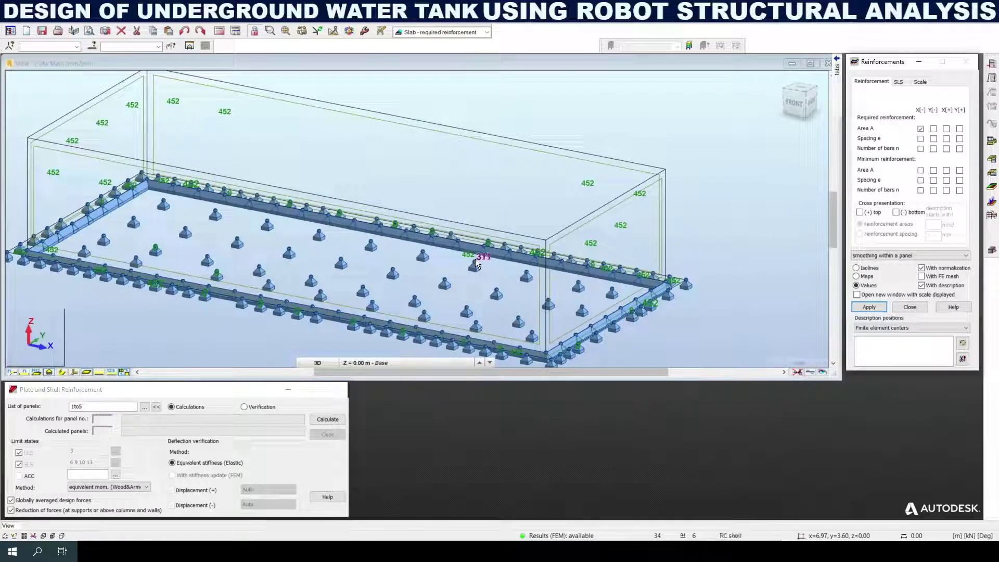
pyautogui.scroll(-2, 478, 261)
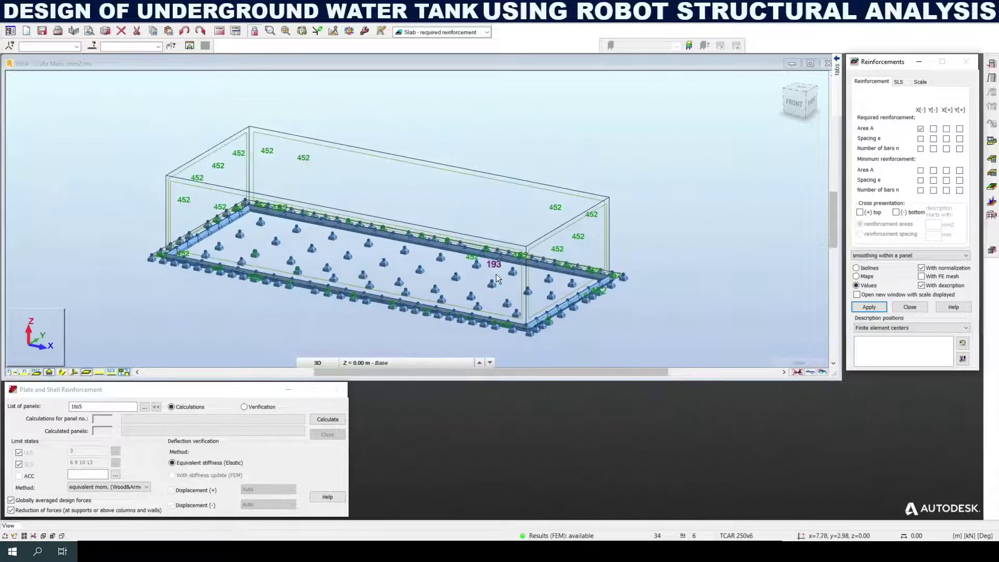
# Step: Display values for the number of bars n in Y[-], the spacing e in X[-], and again the area A in X[-]
pyautogui.click(934, 149)
pyautogui.click(883, 309)
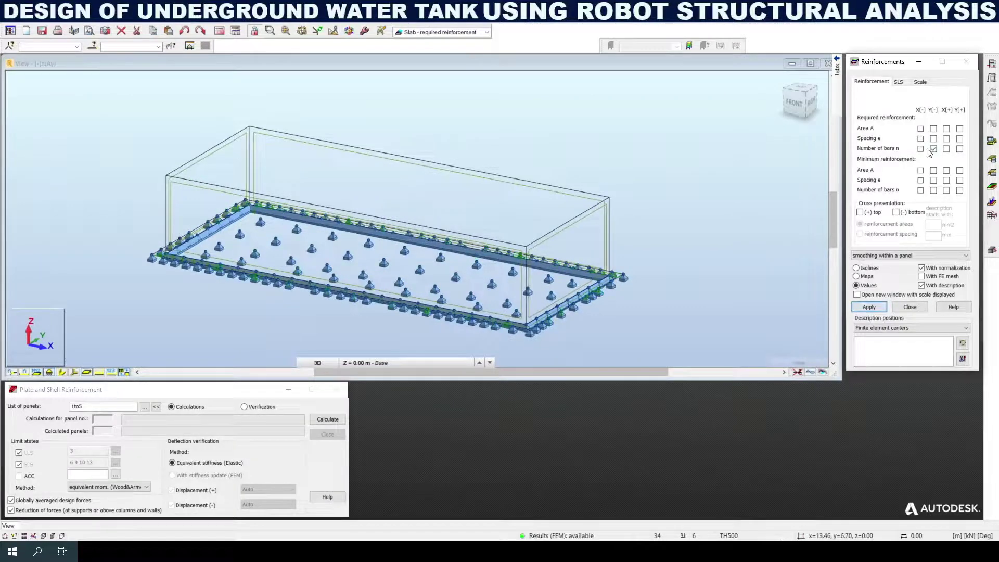
pyautogui.click(889, 307)
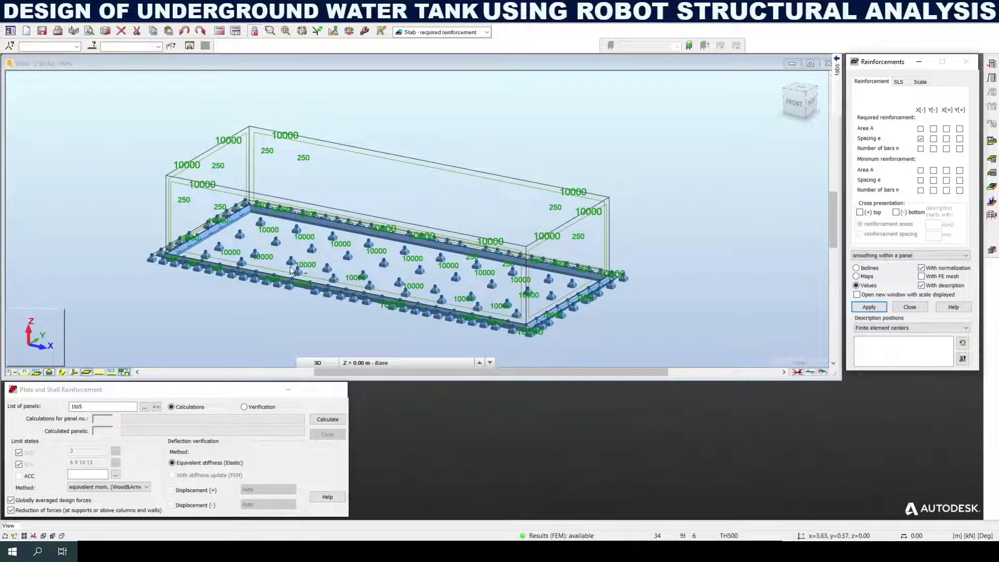
pyautogui.scroll(1, 233, 168)
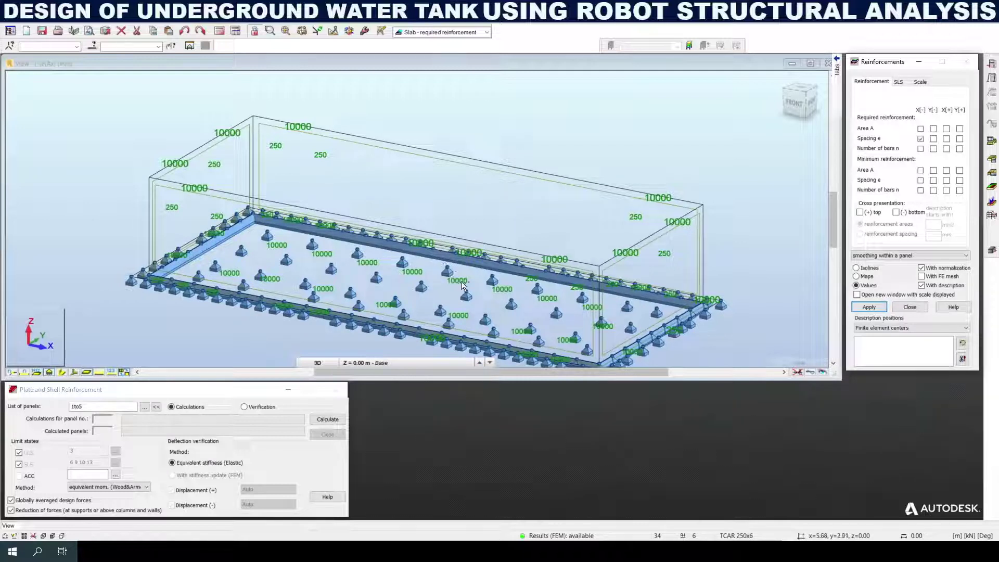
pyautogui.click(921, 130)
pyautogui.click(877, 310)
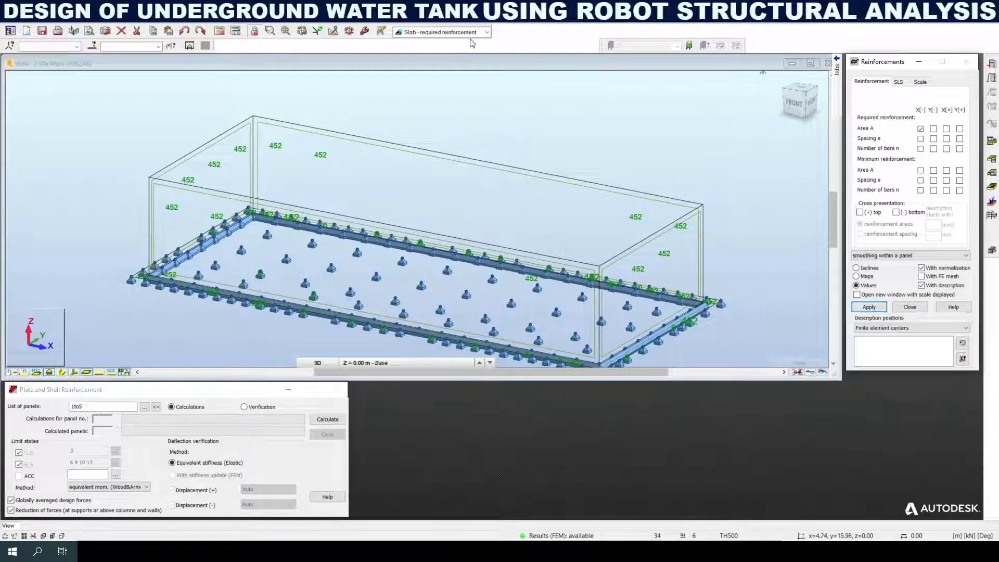
# Step: Return to the Geometry layout and hide the reinforcement values on the tank model
pyautogui.click(485, 33)
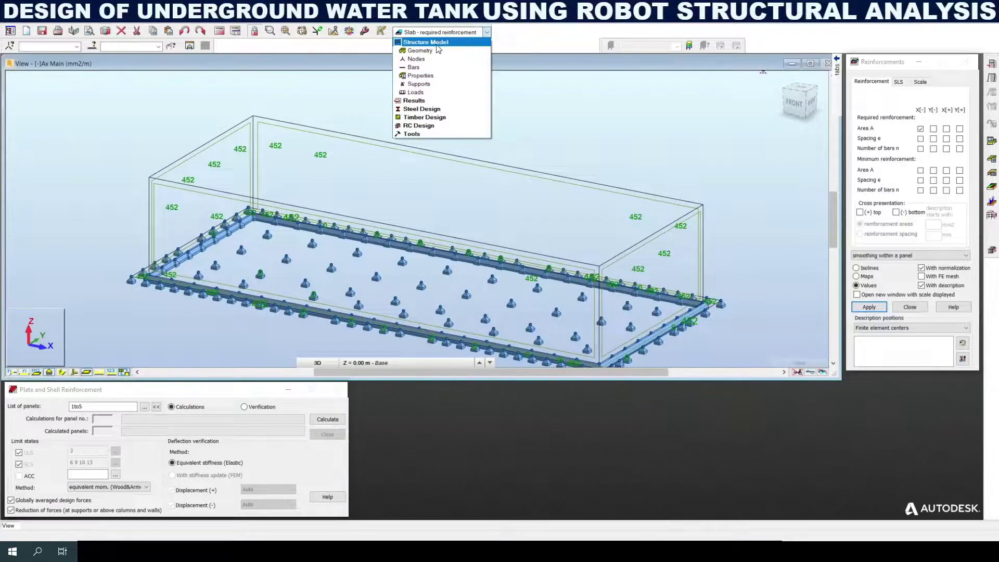
pyautogui.click(419, 50)
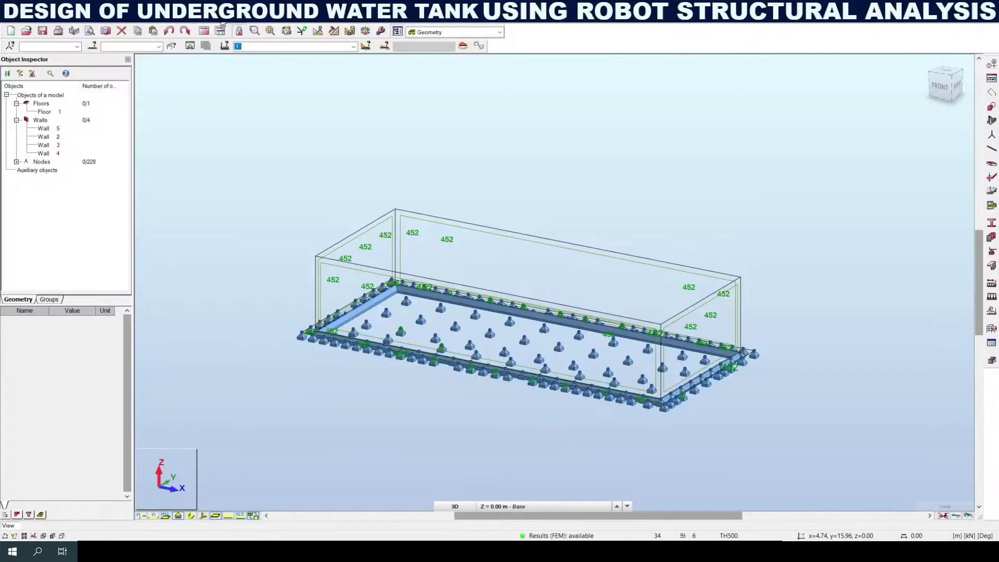
pyautogui.click(943, 516)
# Step: Open the Plate and Shell Results table, read the panel moments for the load cases, and close the table
pyautogui.click(210, 23)
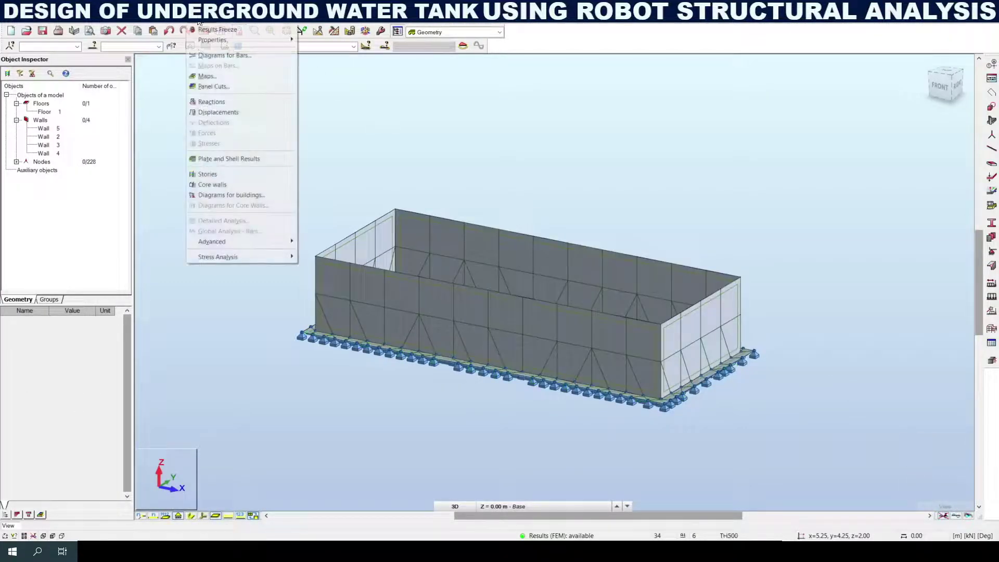
pyautogui.click(220, 158)
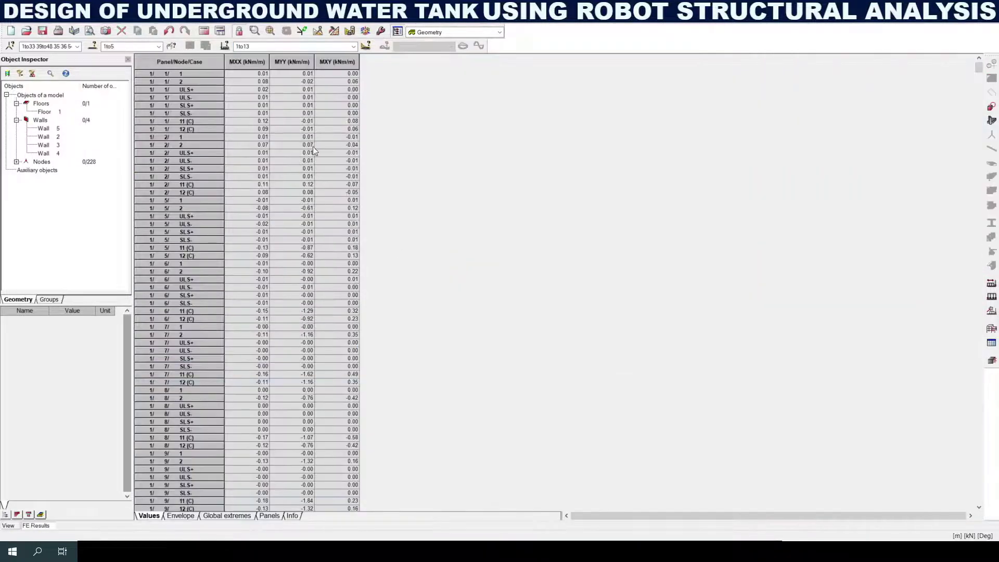
pyautogui.click(994, 23)
pyautogui.click(205, 22)
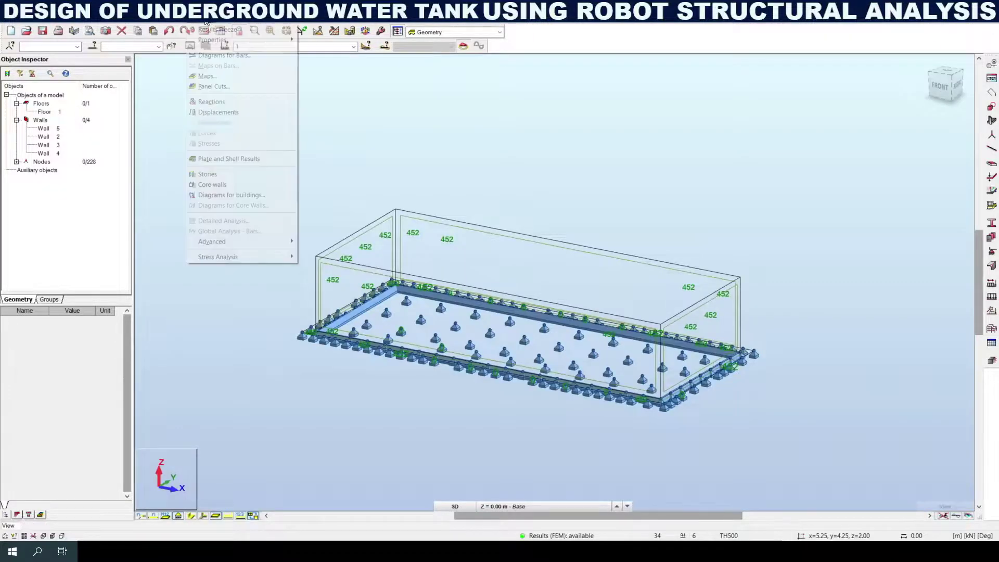
pyautogui.click(286, 348)
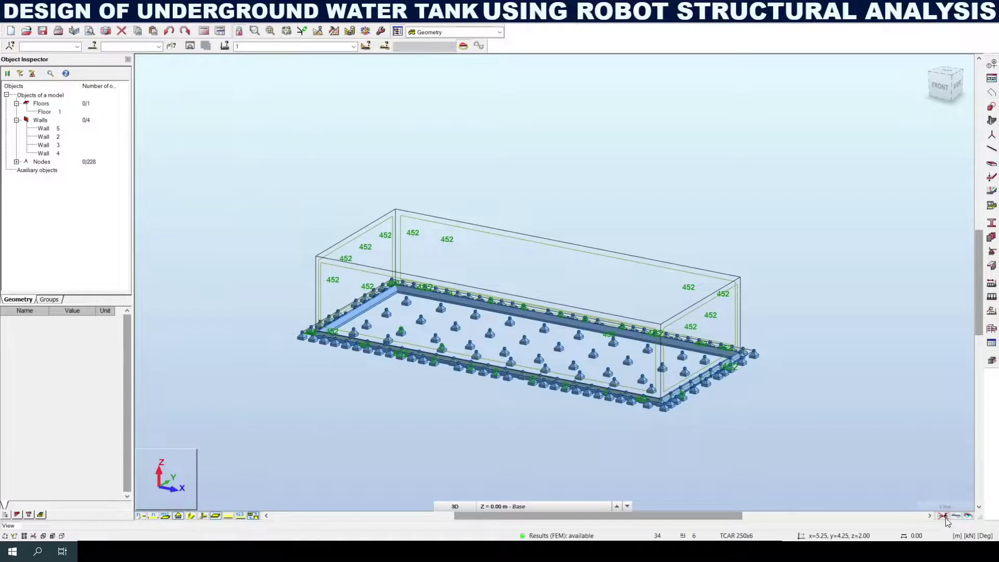
# Step: Hide the reinforcement values, open the result maps, and display the xx stress map with automatic direction
pyautogui.click(943, 516)
pyautogui.click(206, 22)
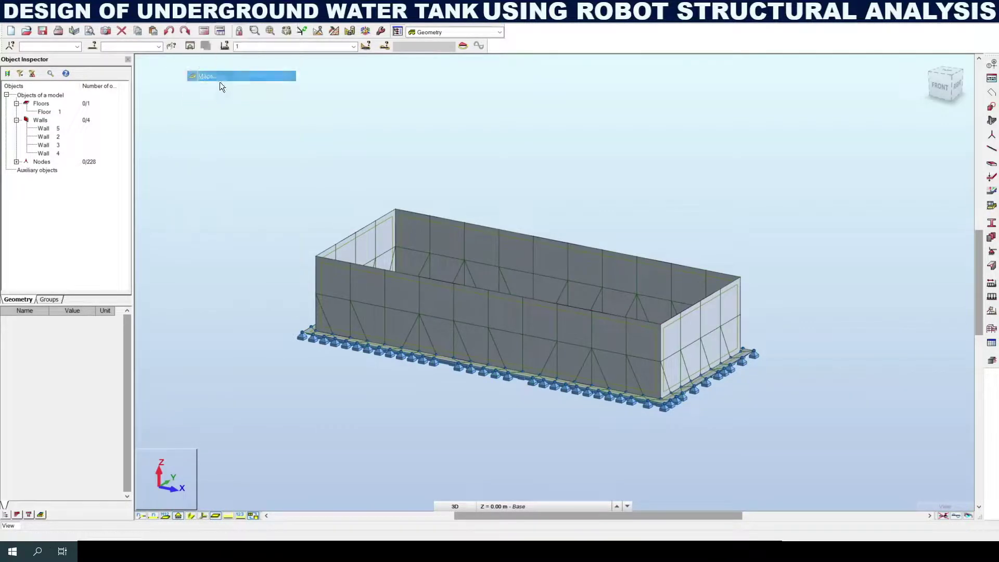
pyautogui.click(217, 77)
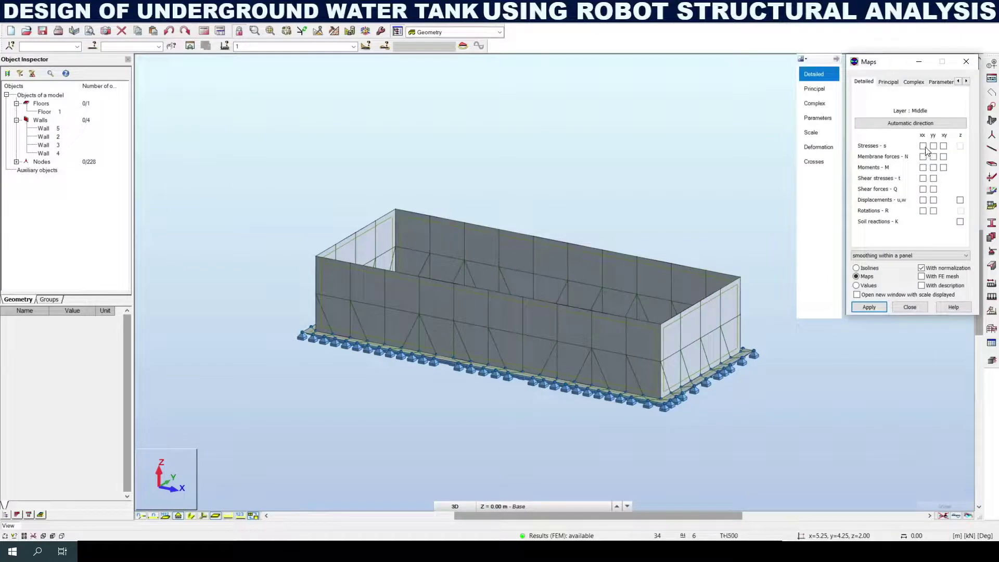
pyautogui.click(923, 146)
pyautogui.click(876, 308)
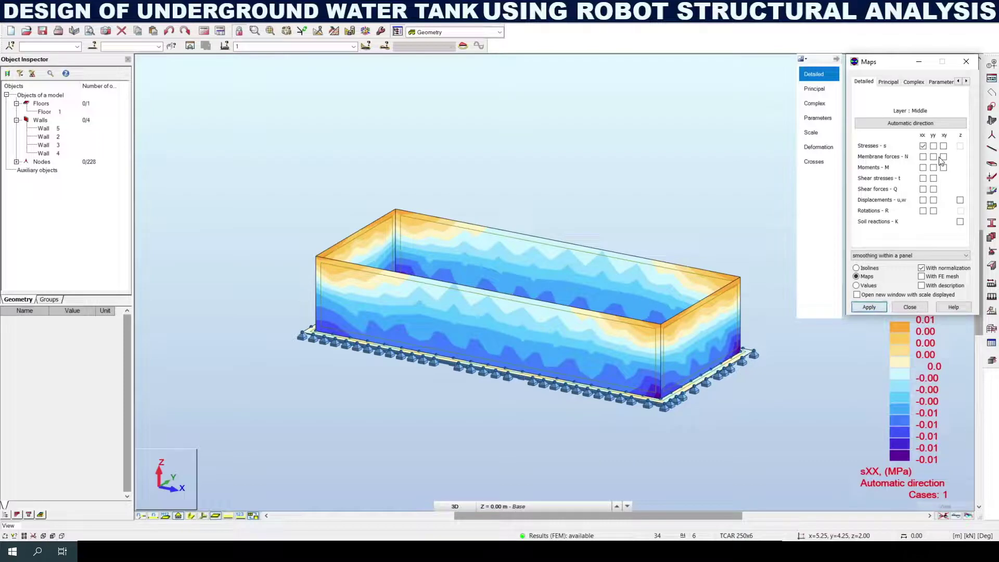
# Step: Display the yy stress map and then the xy stress map on the tank for load case 1
pyautogui.click(933, 146)
pyautogui.click(883, 307)
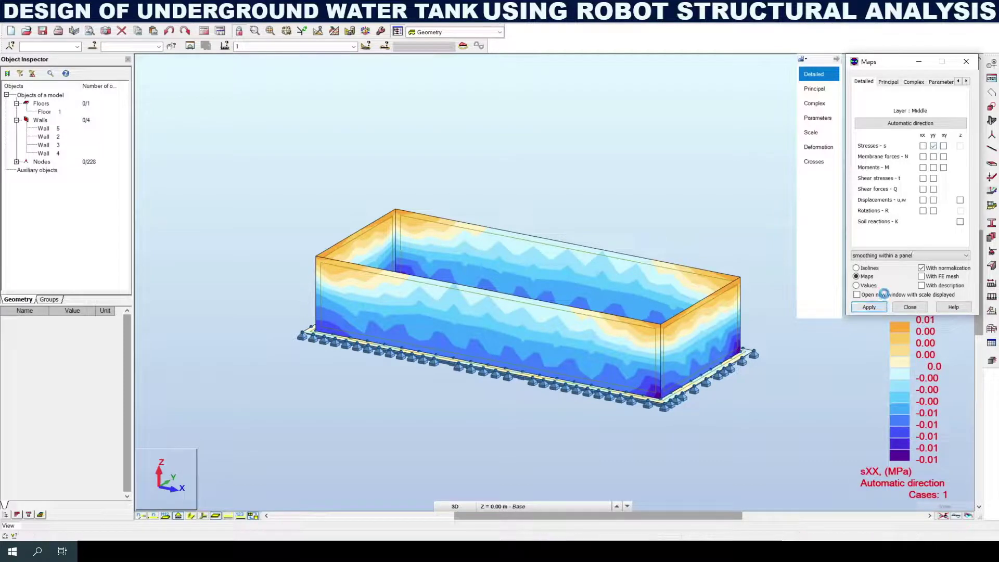
pyautogui.click(944, 146)
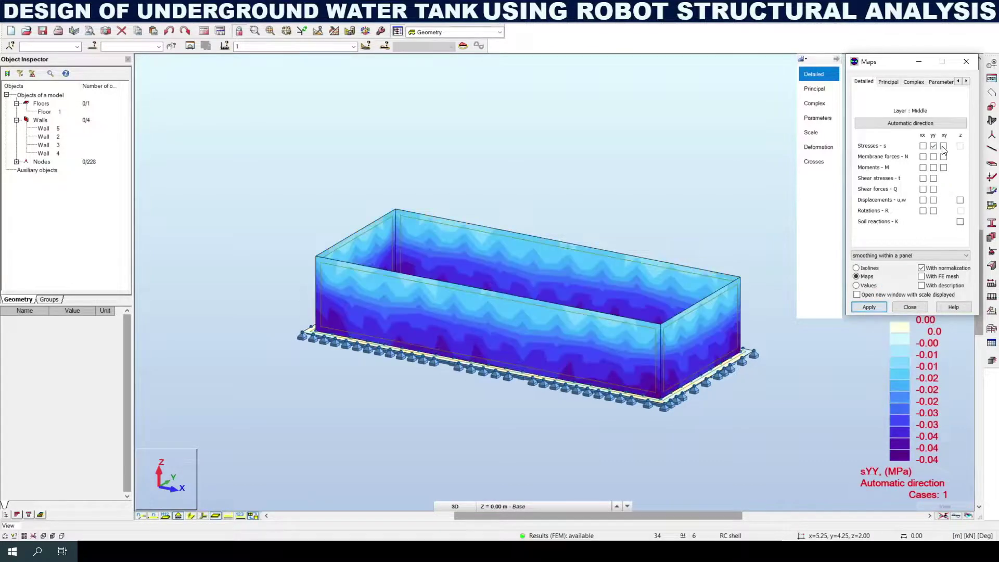
pyautogui.click(875, 308)
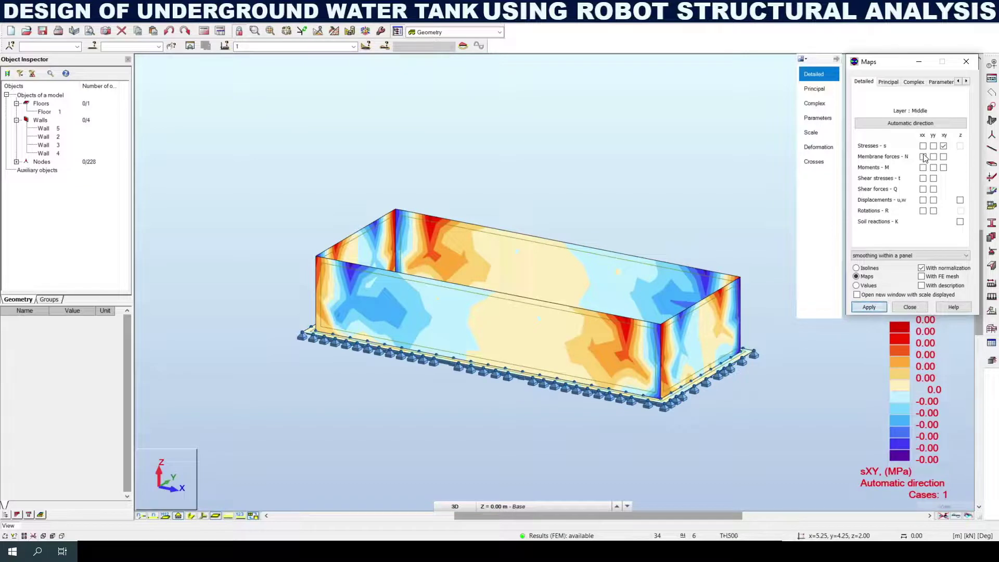
# Step: Switch the result display from maps to values for the xy stresses, and display the xx membrane forces
pyautogui.click(868, 285)
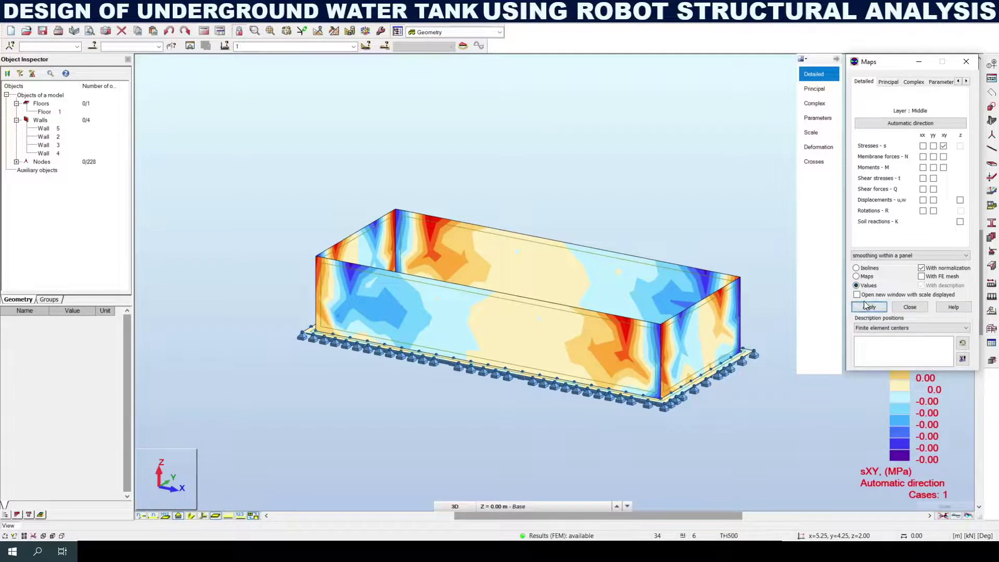
pyautogui.click(866, 308)
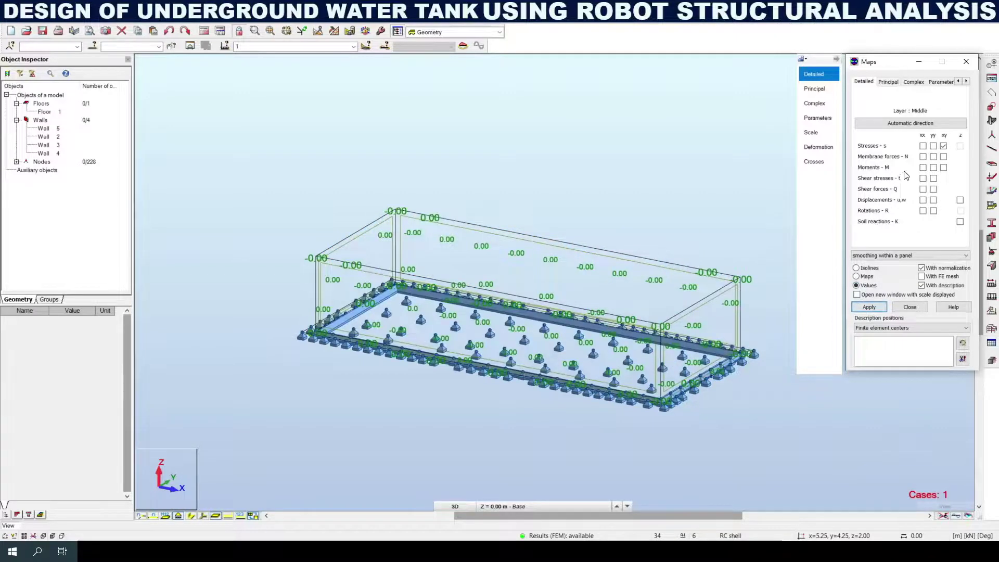
pyautogui.click(924, 158)
pyautogui.click(868, 308)
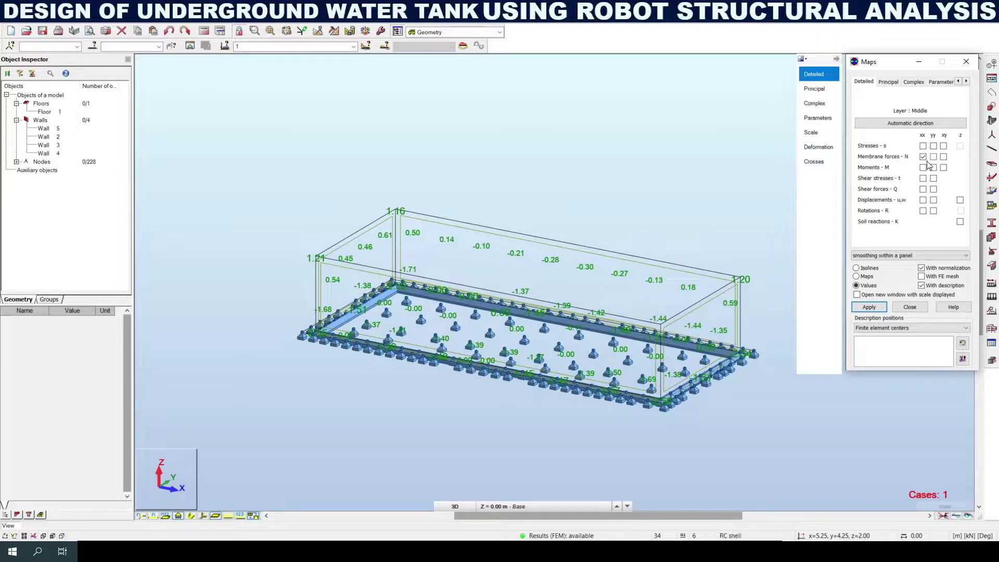
# Step: Display the xx moment values and then the xx shear stress values on the tank panels
pyautogui.click(923, 167)
pyautogui.click(923, 178)
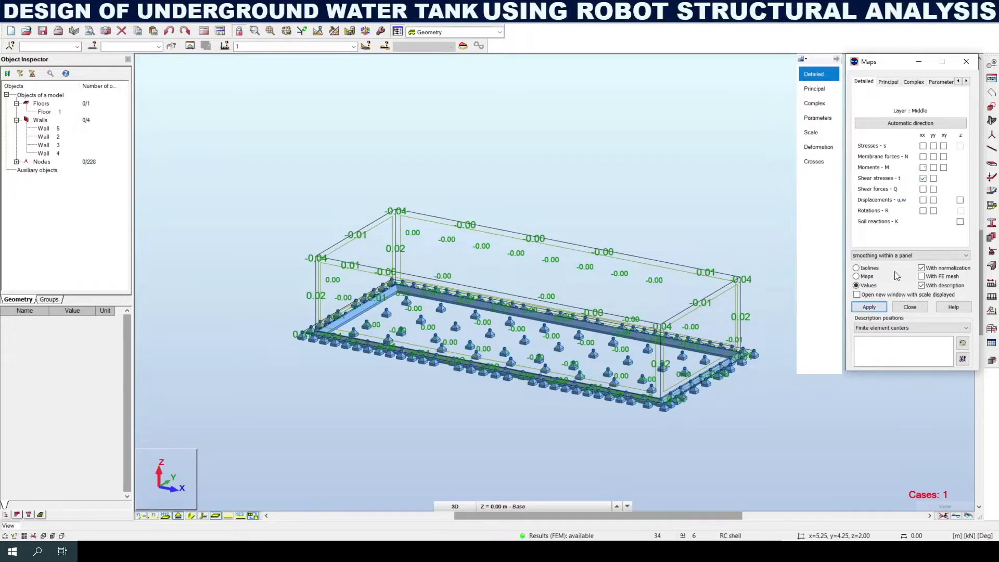
pyautogui.click(869, 308)
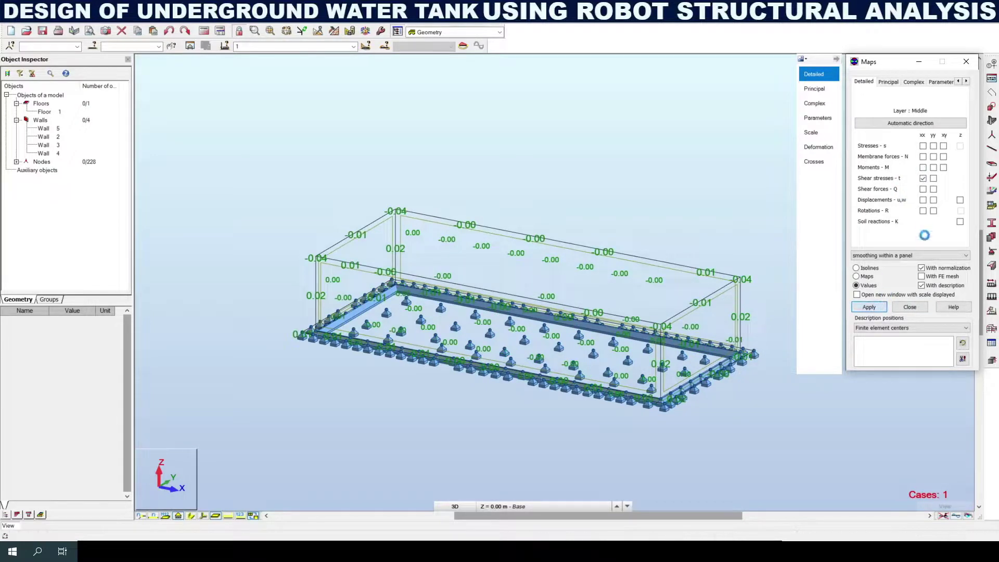
# Step: Display the xx shear force values on the tank panels and close the Maps dialog
pyautogui.click(922, 189)
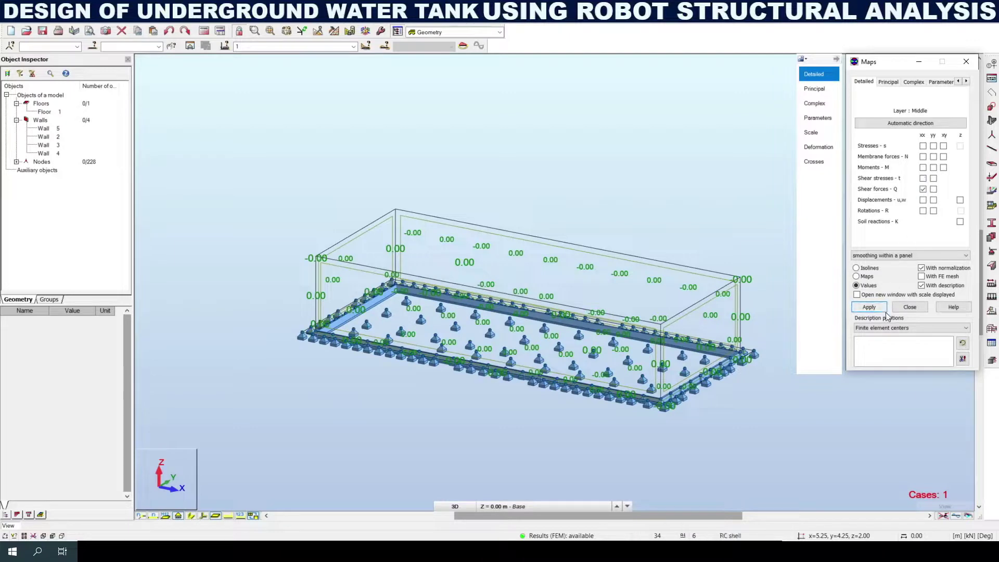
pyautogui.click(869, 308)
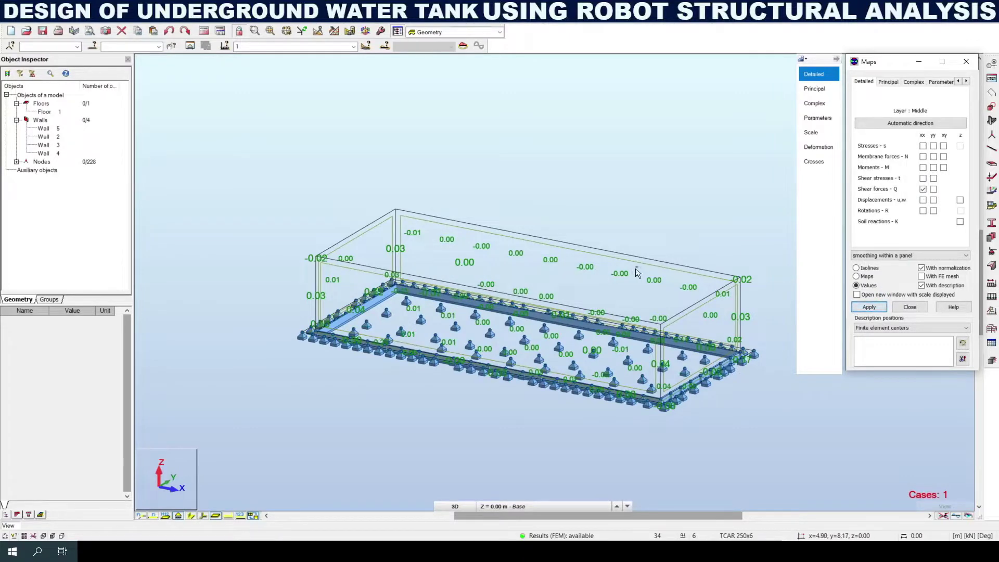
pyautogui.click(921, 210)
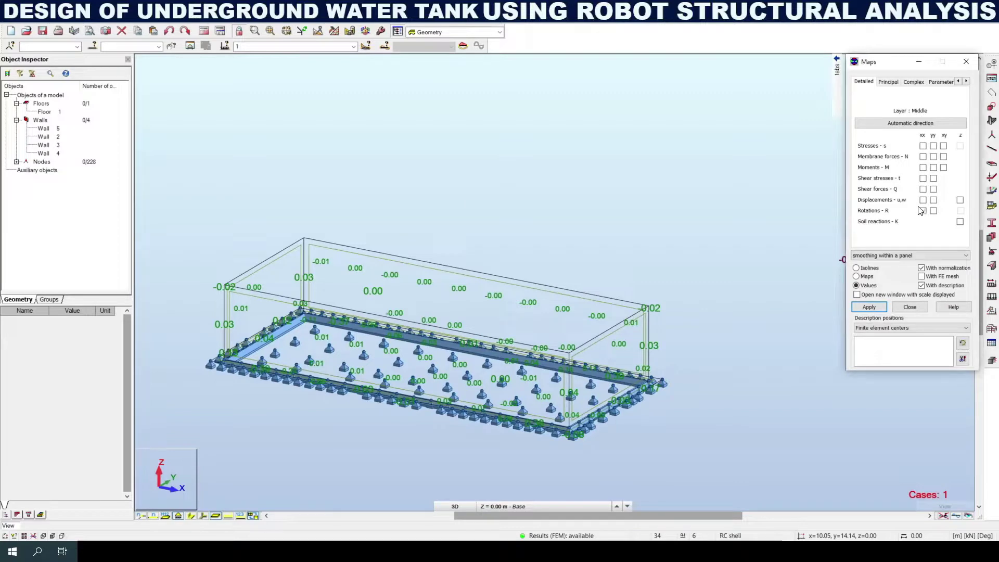
pyautogui.click(966, 62)
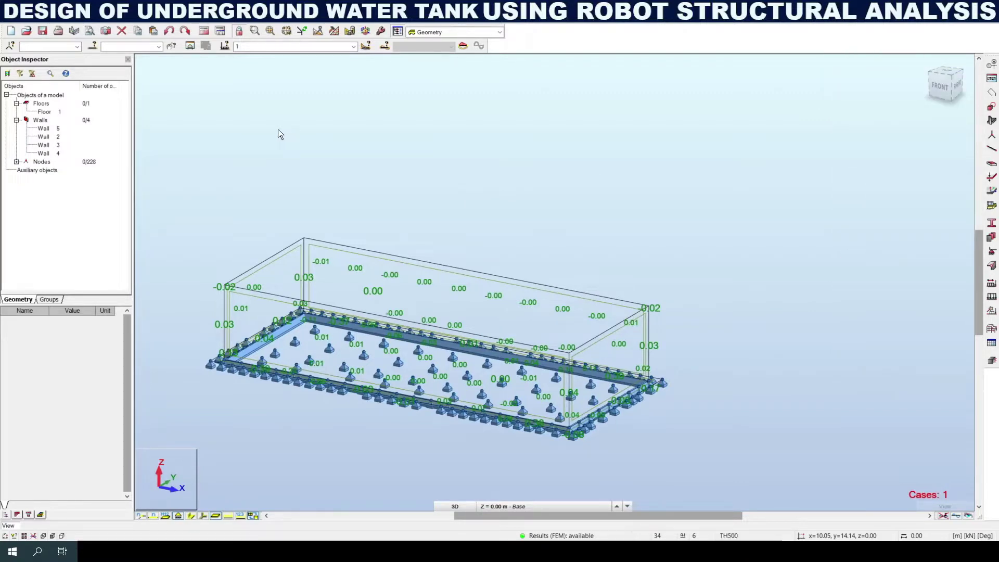